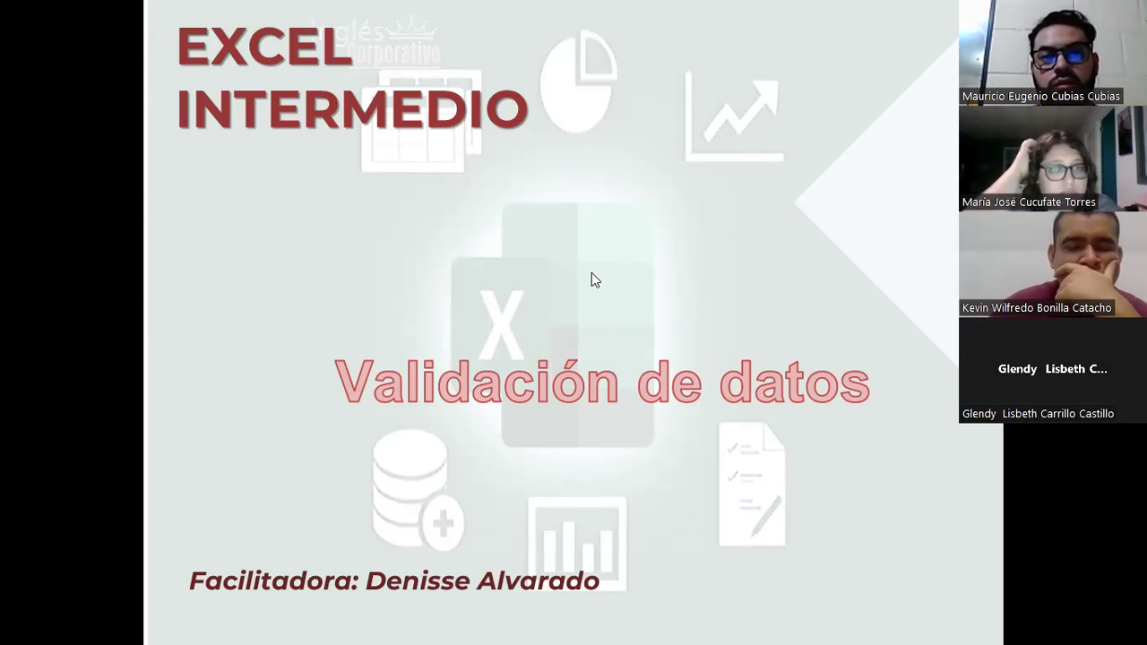
Move the shared slideshow from the 'Validación de datos' title slide to the 'Objetivo' slide.
{"action": "left_click", "coordinate": [578, 325]}
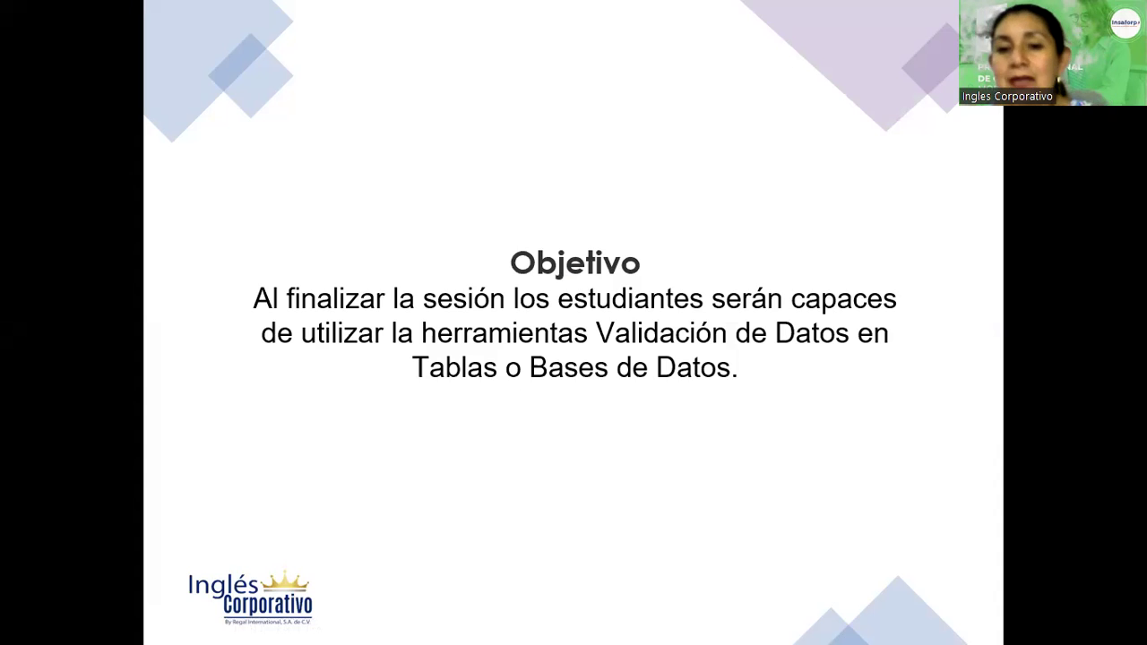
Advance to the slide that defines what data validation is used for.
{"action": "key", "text": "Right"}
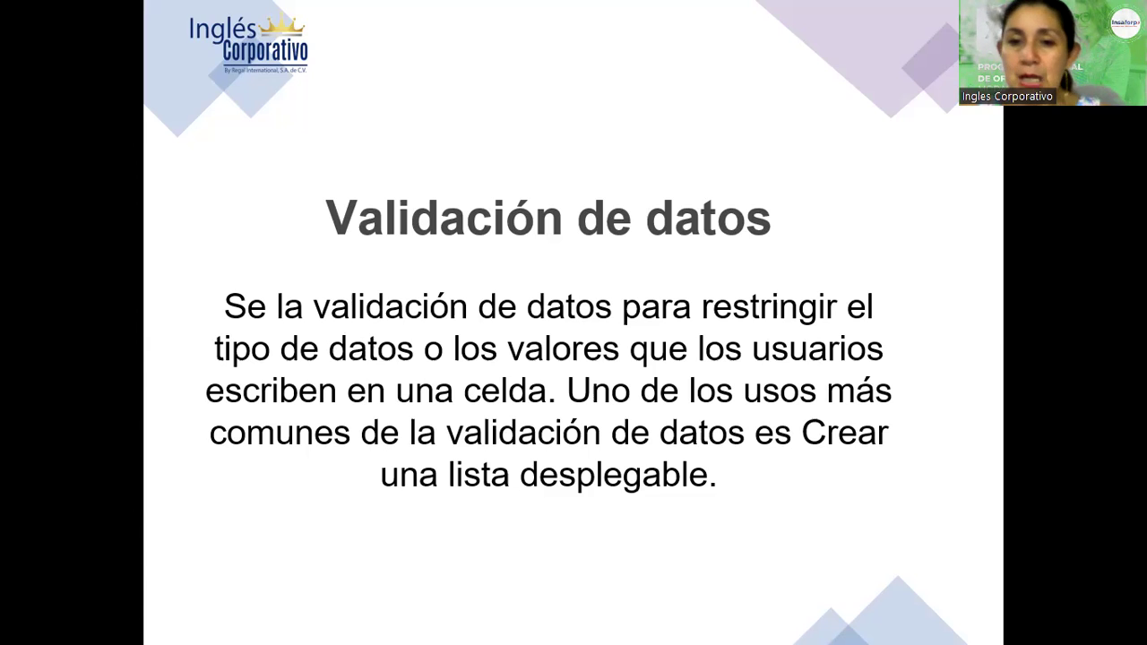
Advance to the slide listing the seven Permitir options.
{"action": "key", "text": "Right"}
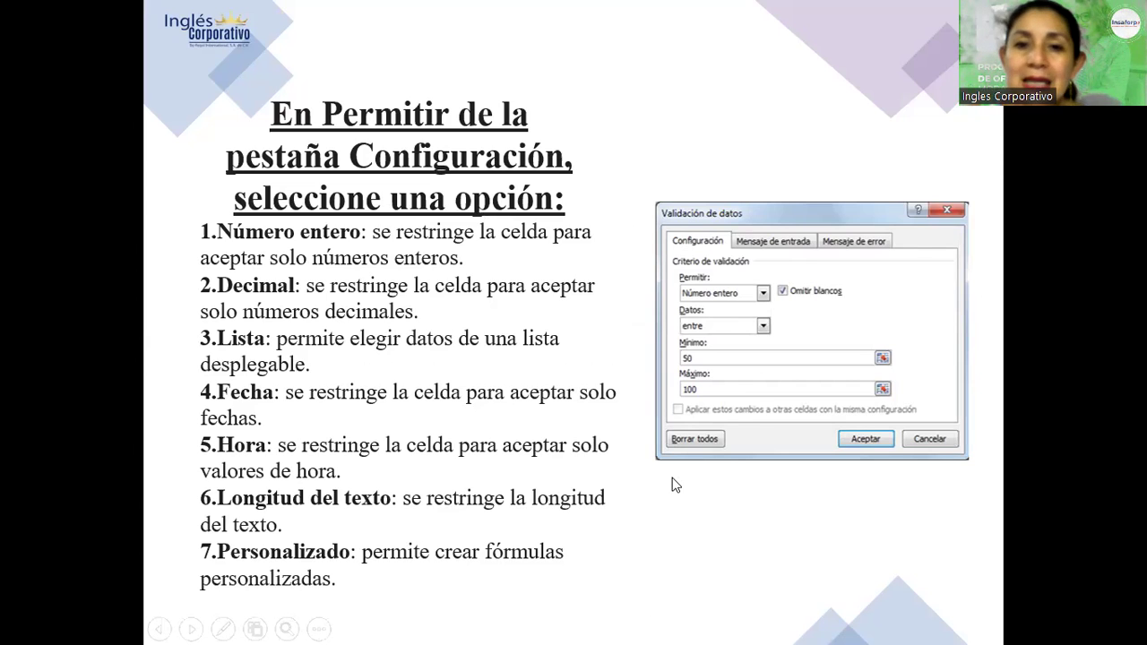
{"action": "left_click_drag", "start_coordinate": [631, 170], "coordinate": [901, 360]}
{"action": "left_click_drag", "start_coordinate": [987, 469], "coordinate": [988, 470]}
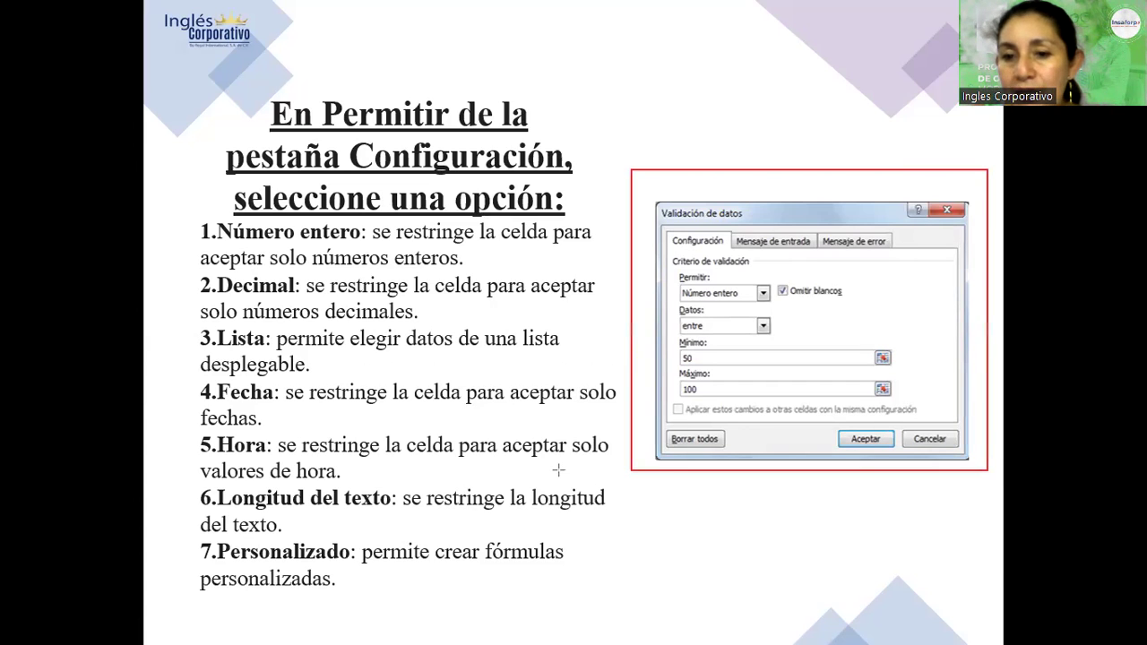
{"action": "left_click_drag", "start_coordinate": [647, 248], "coordinate": [775, 305]}
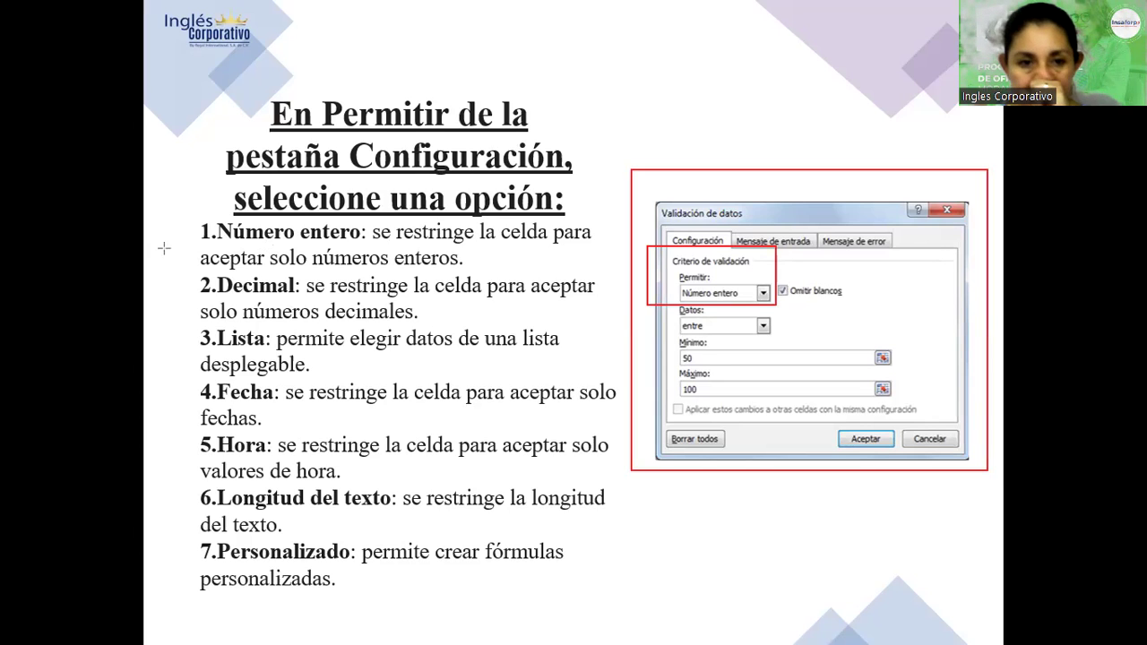
{"action": "left_click_drag", "start_coordinate": [164, 232], "coordinate": [204, 233]}
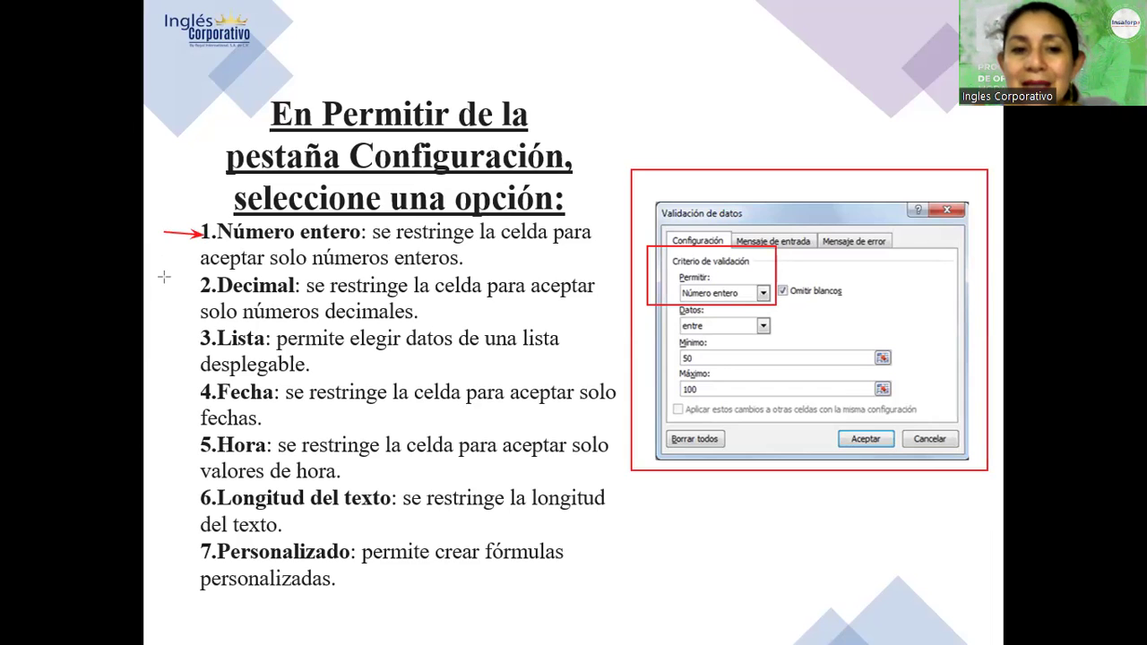
{"action": "left_click", "coordinate": [200, 285]}
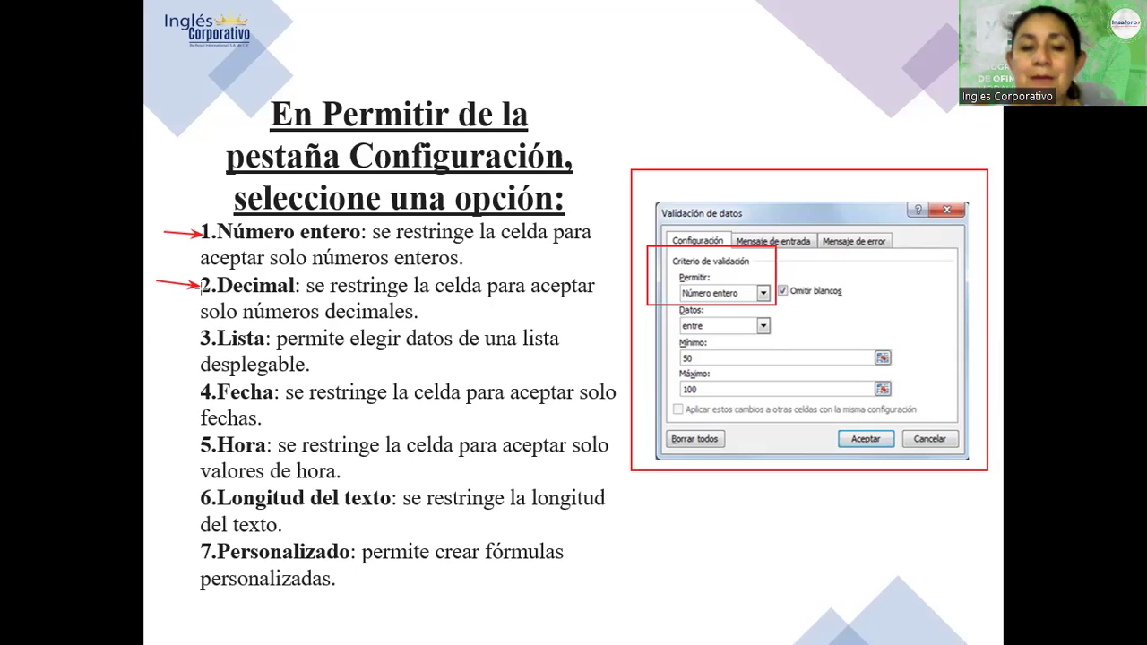
{"action": "left_click_drag", "start_coordinate": [154, 338], "coordinate": [199, 339]}
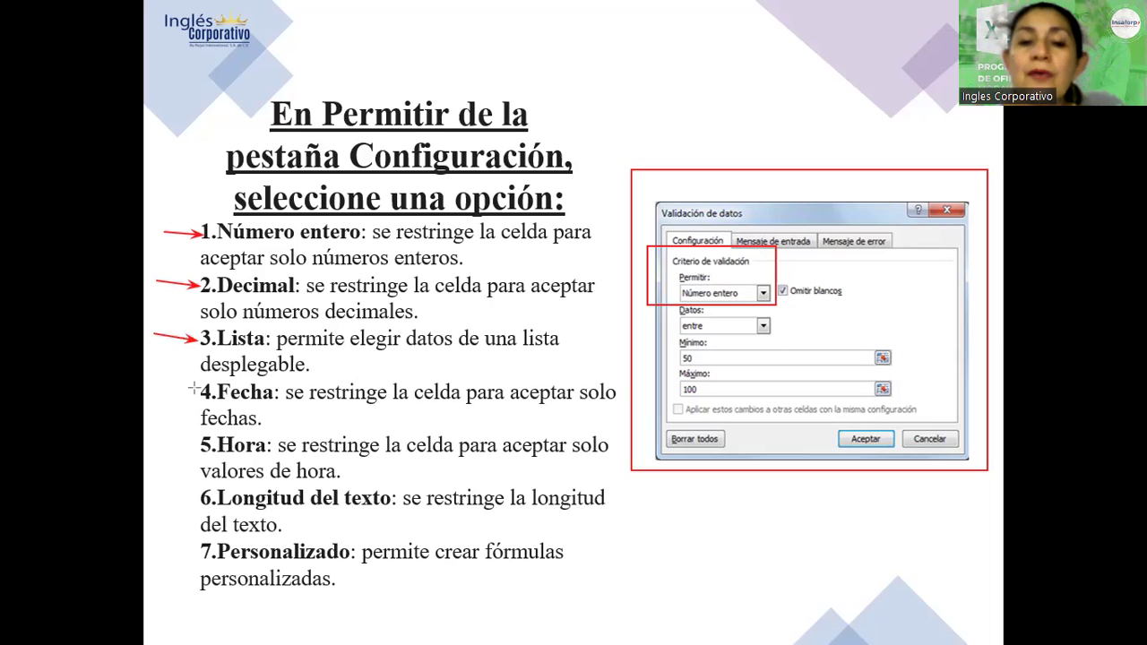
{"action": "left_click", "coordinate": [204, 391]}
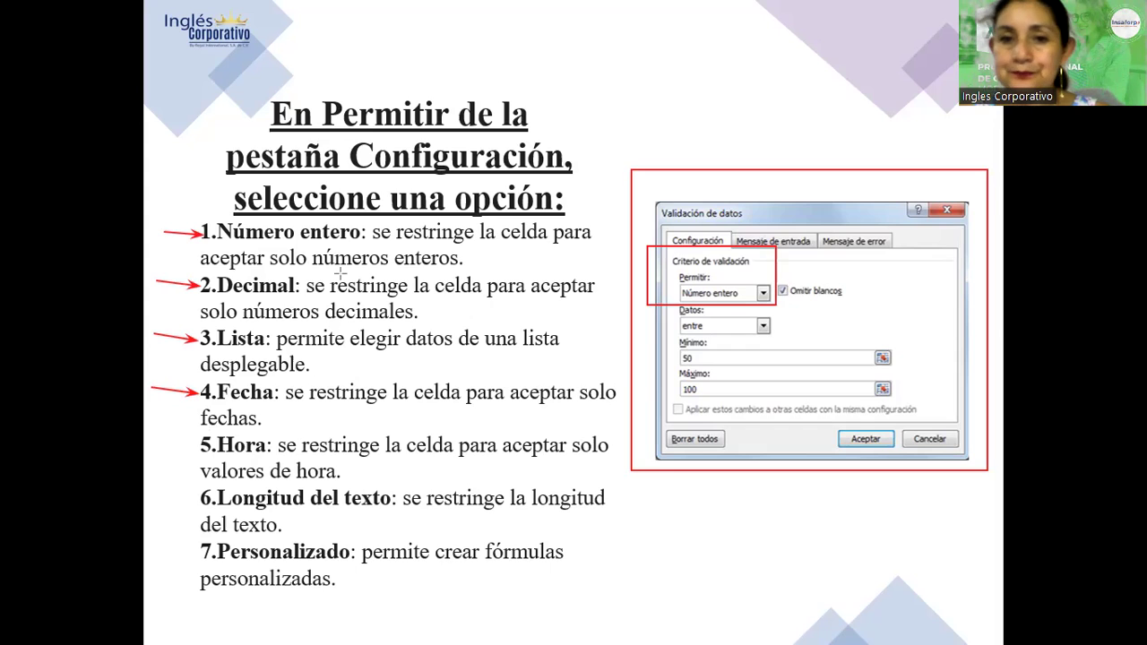
{"action": "key", "text": "Left"}
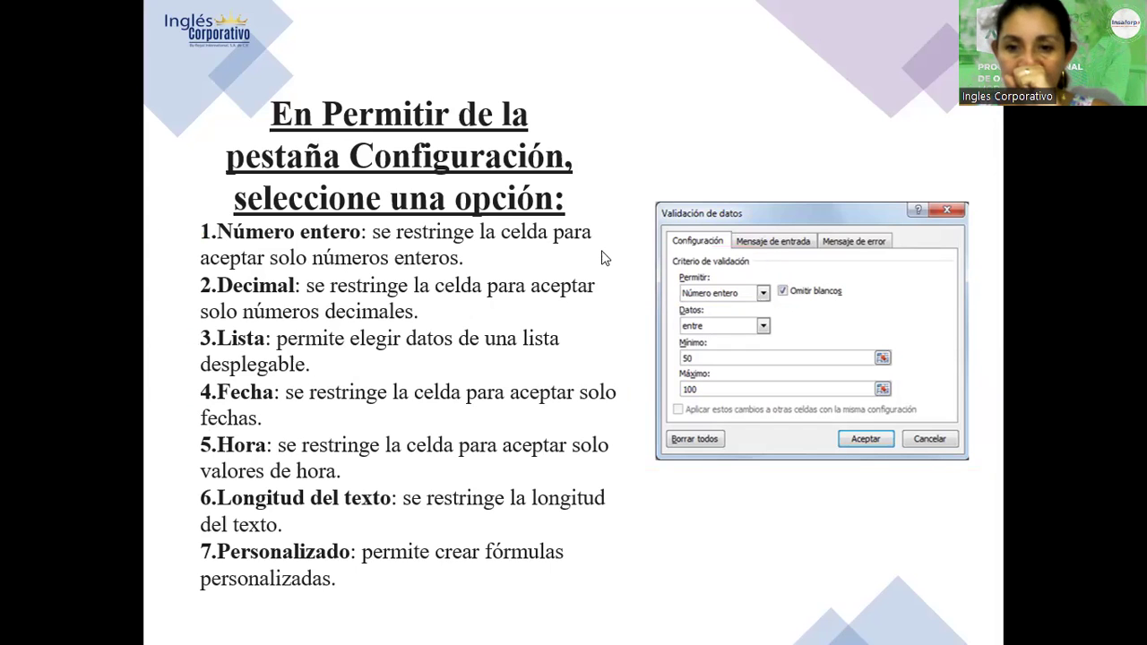
Advance to the slide on the Mensaje de entrada and Mensaje de error tabs.
{"action": "key", "text": "Right"}
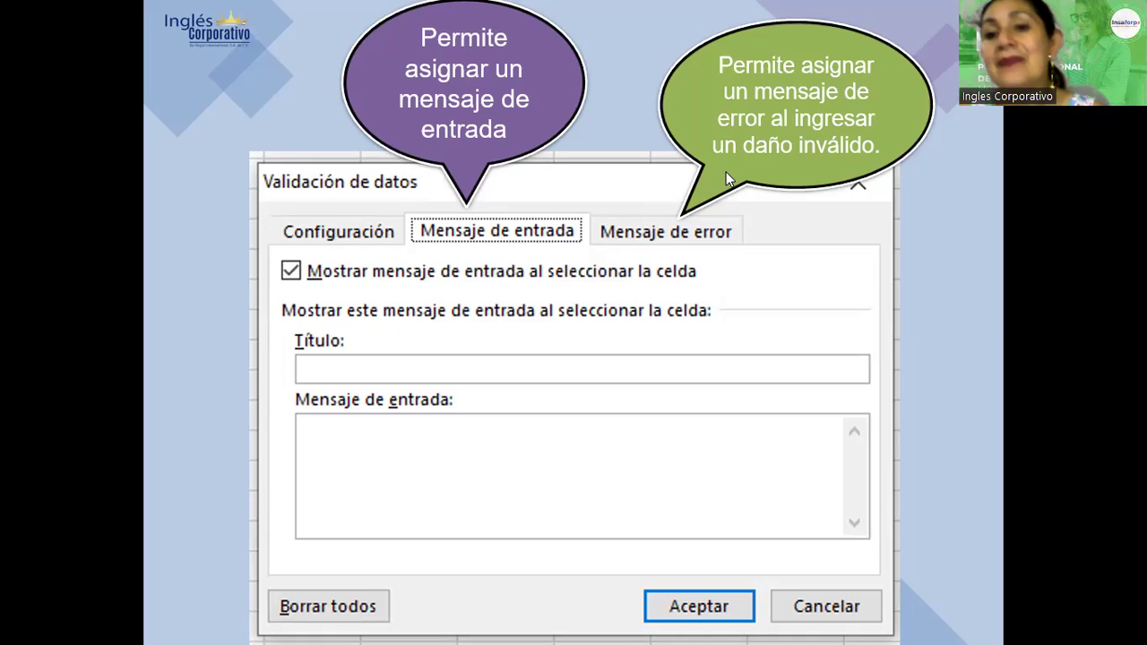
End the PowerPoint slideshow so the Validacion de datos.xlsx workbook is showing.
{"action": "scroll", "coordinate": [724, 347], "scroll_direction": "down", "scroll_amount": 1}
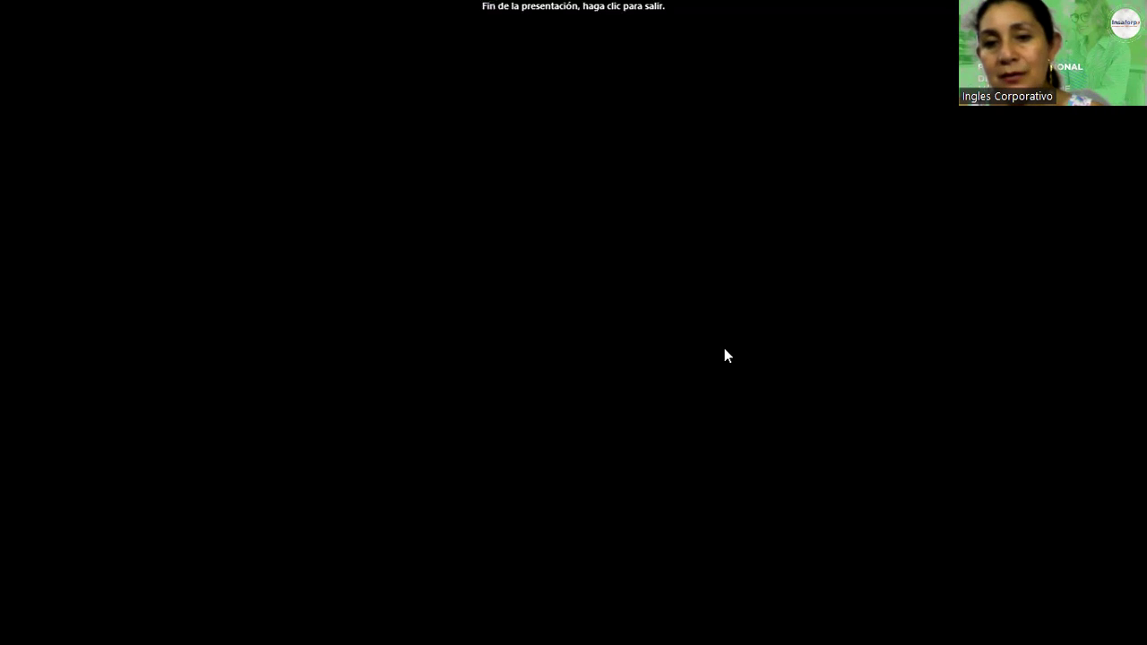
{"action": "scroll", "coordinate": [724, 348], "scroll_direction": "up", "scroll_amount": 1}
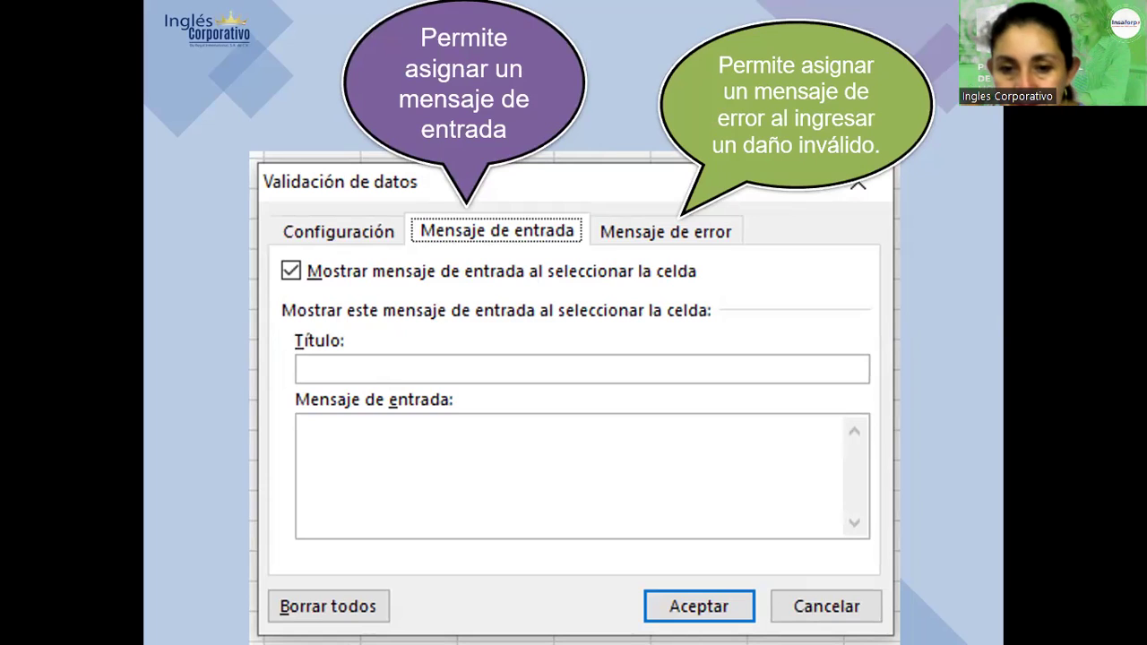
{"action": "left_click", "coordinate": [625, 307]}
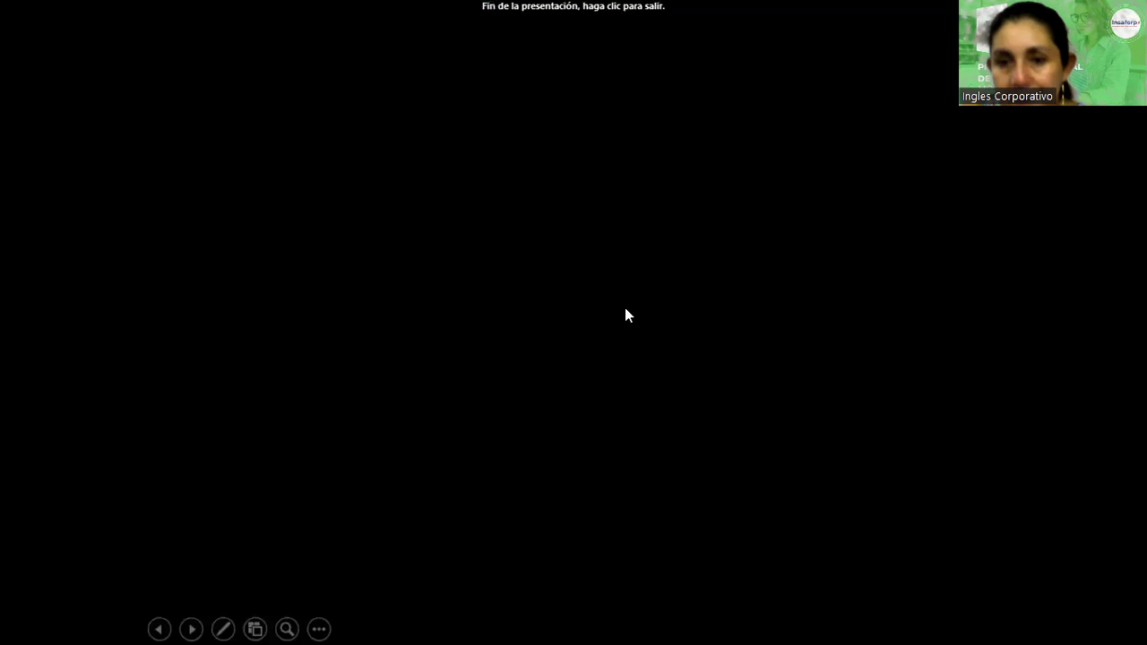
{"action": "left_click", "coordinate": [617, 425]}
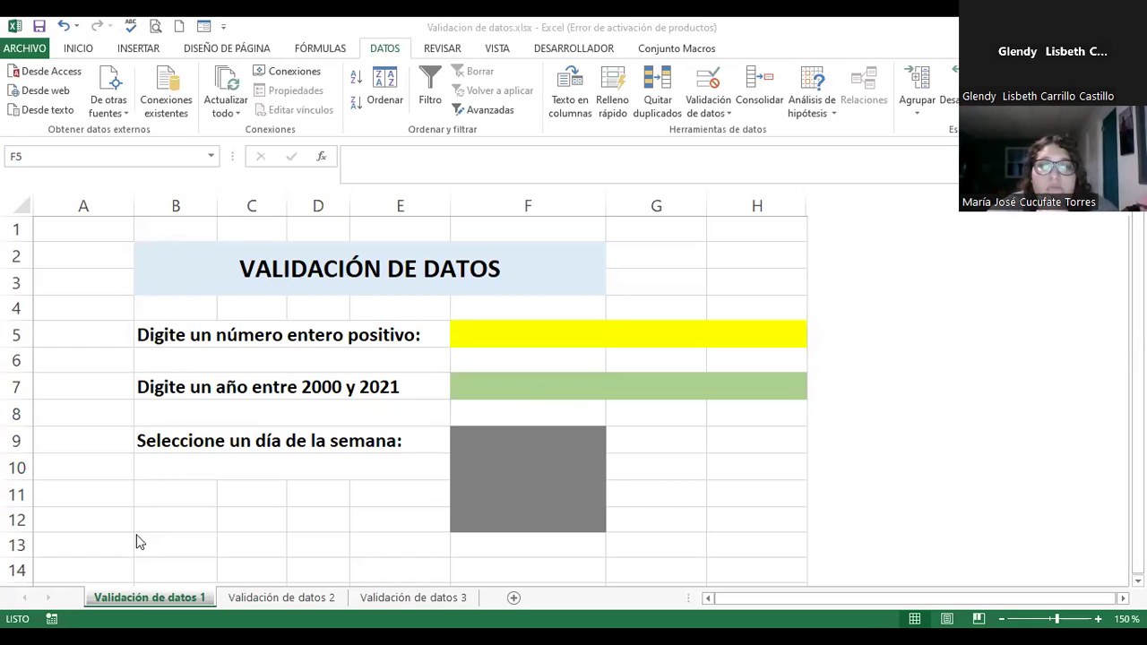
Enter -40 in cell F5 to show that it is accepted.
{"action": "left_click", "coordinate": [512, 332]}
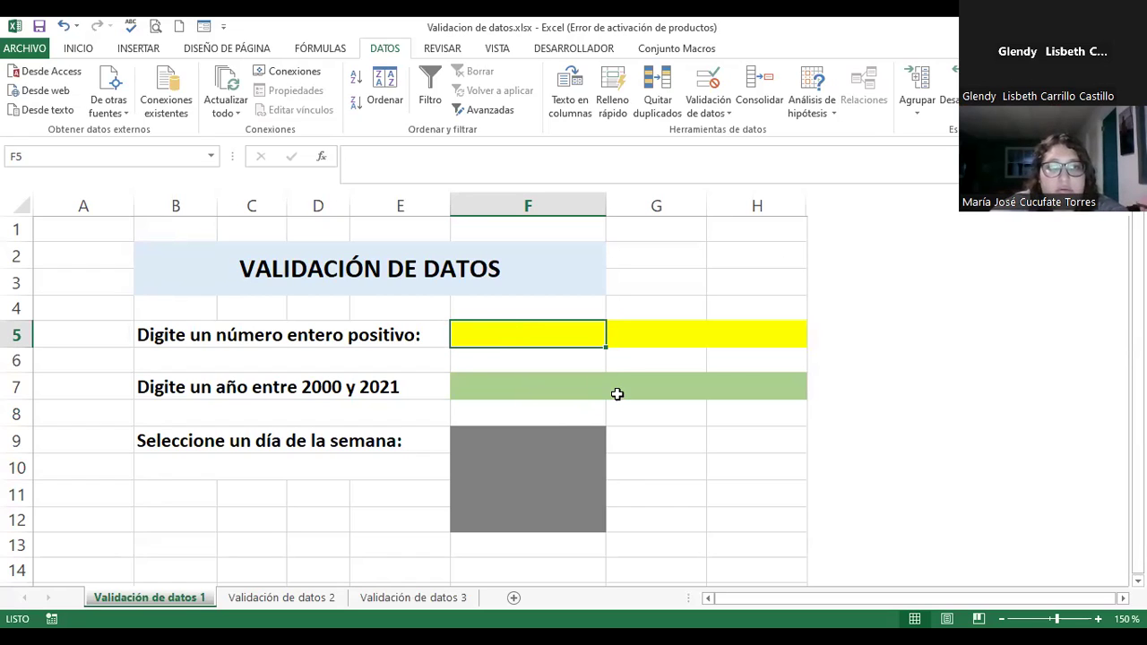
{"action": "type", "text": "-"}
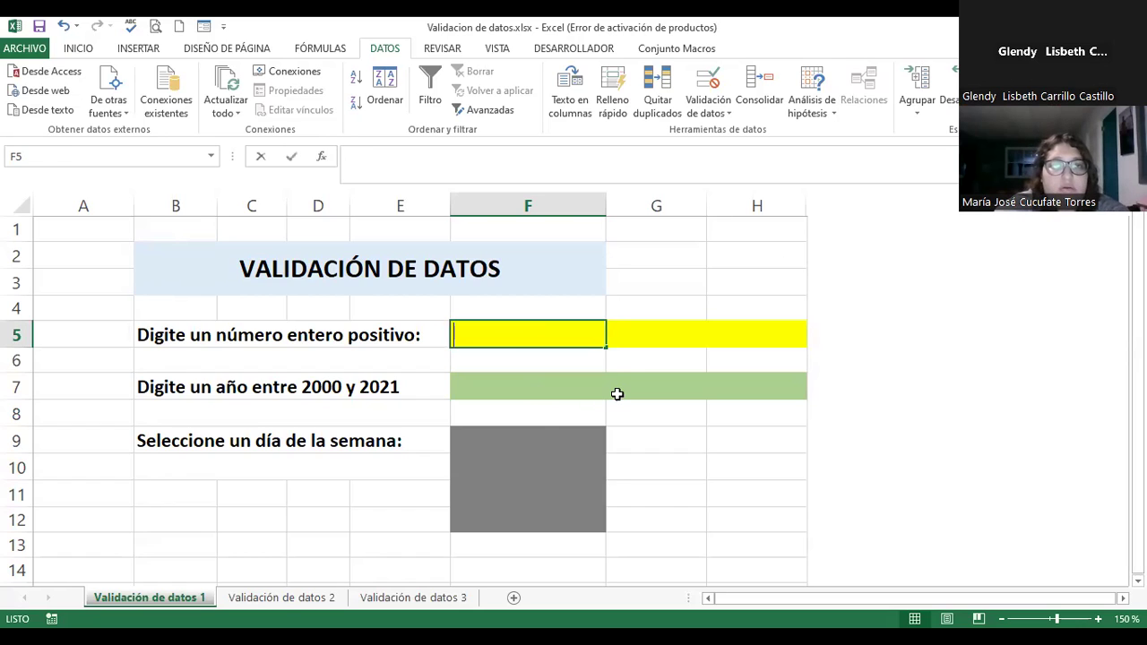
{"action": "type", "text": "40"}
{"action": "key", "text": "Return"}
{"action": "key", "text": "Right"}
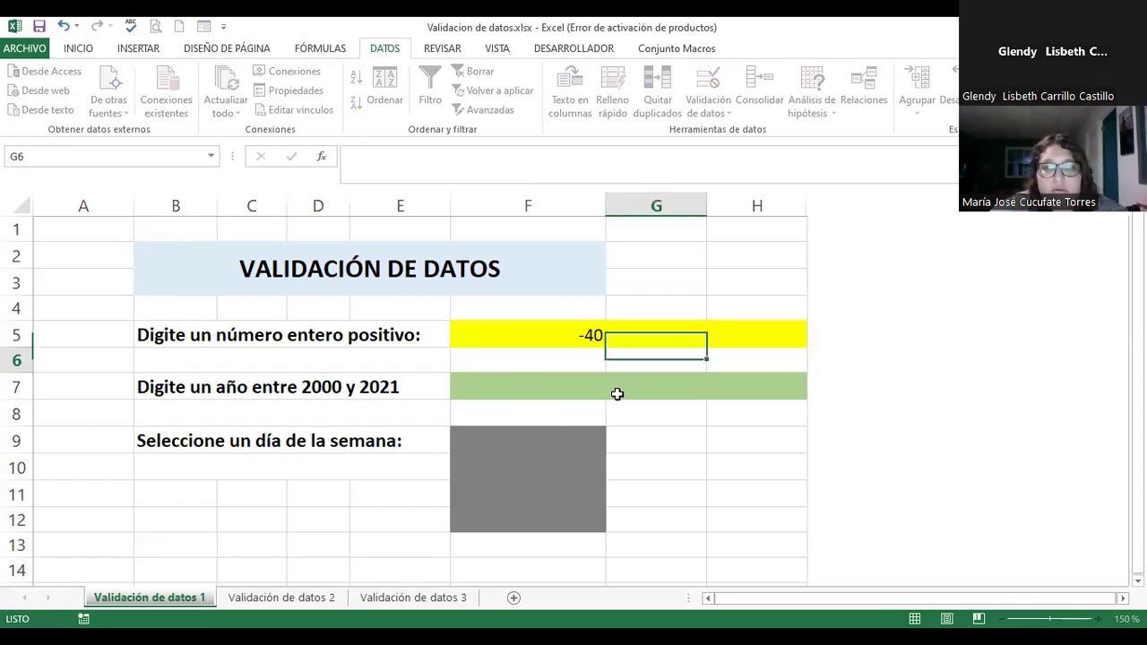
{"action": "key", "text": "Down"}
{"action": "key", "text": "Up"}
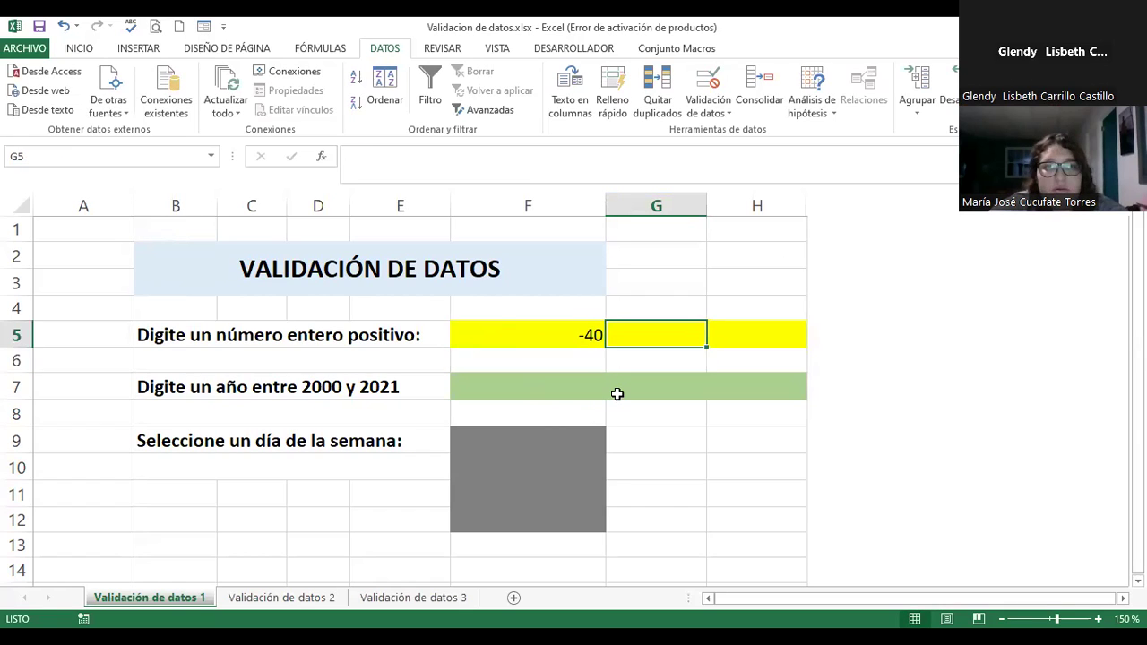
{"action": "key", "text": "Left"}
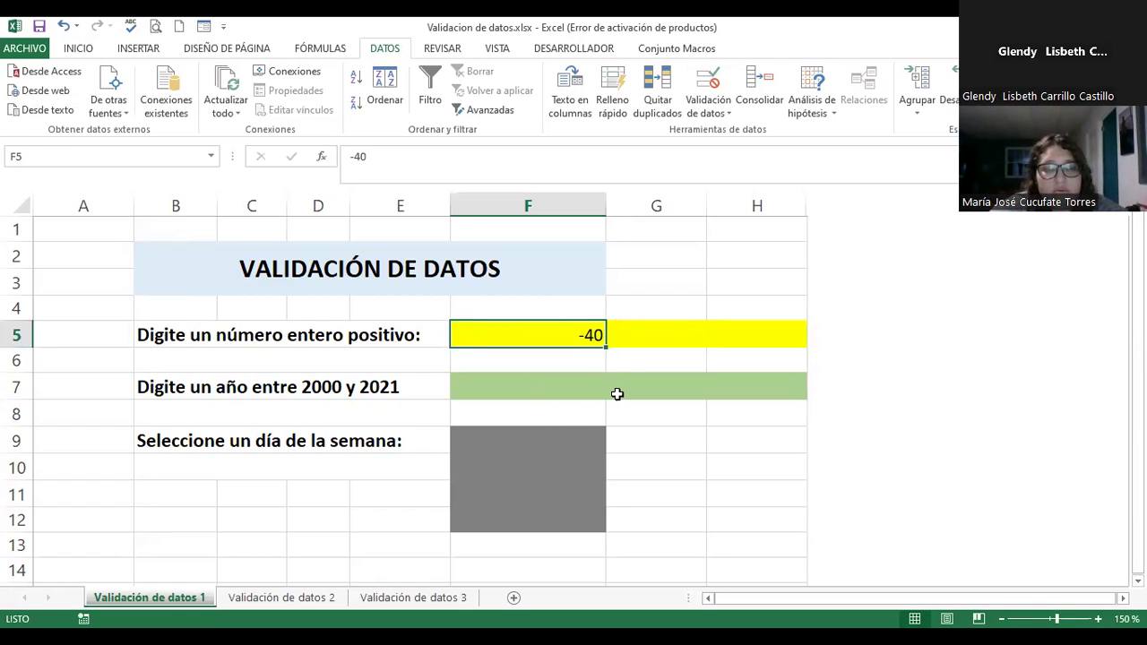
Change F5's value to -1/2, which Excel also accepts.
{"action": "key", "text": "F2"}
{"action": "key", "text": "BackSpace"}
{"action": "key", "text": "BackSpace"}
{"action": "type", "text": "1"}
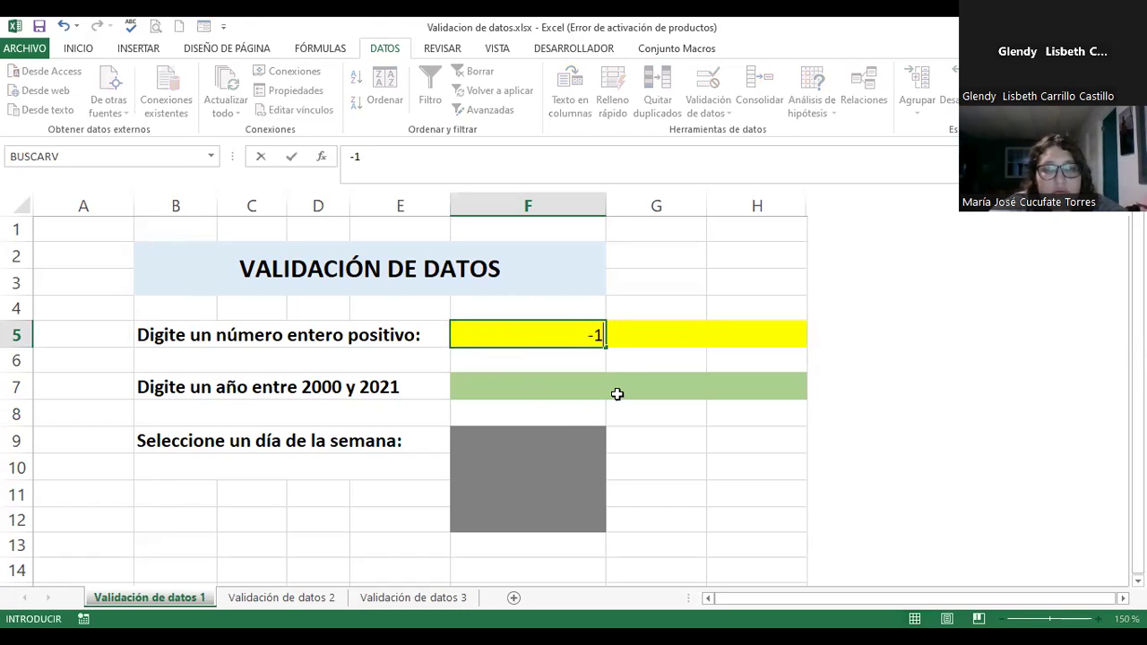
{"action": "type", "text": "/2"}
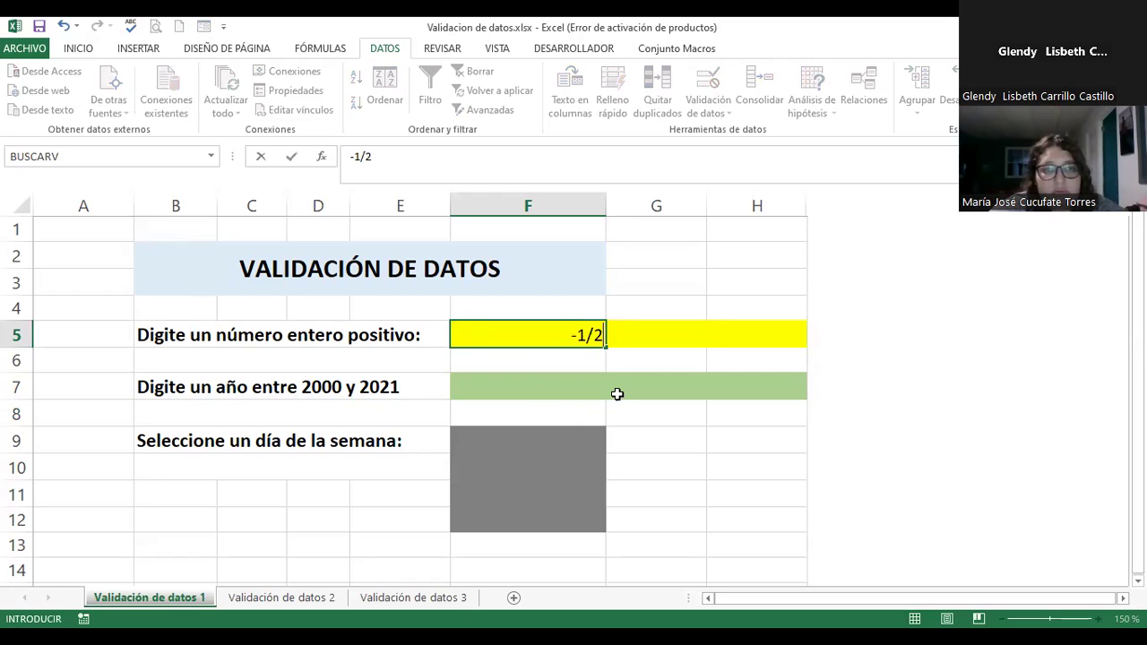
{"action": "key", "text": "Return"}
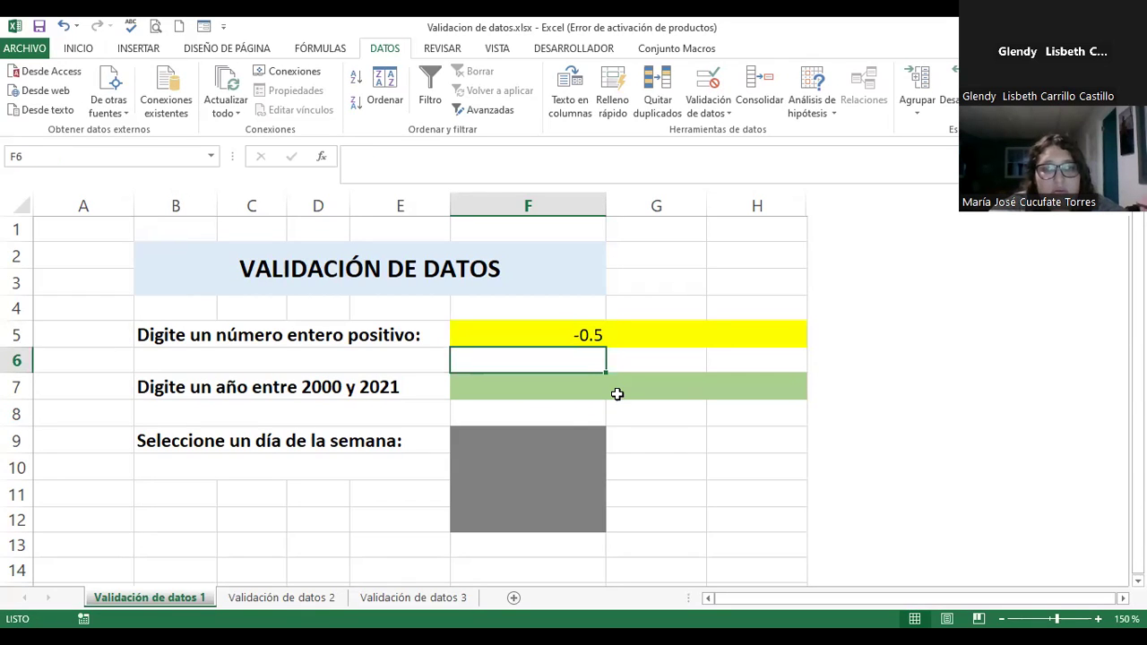
Replace F5's value with a person's name to show text is accepted too.
{"action": "key", "text": "Up"}
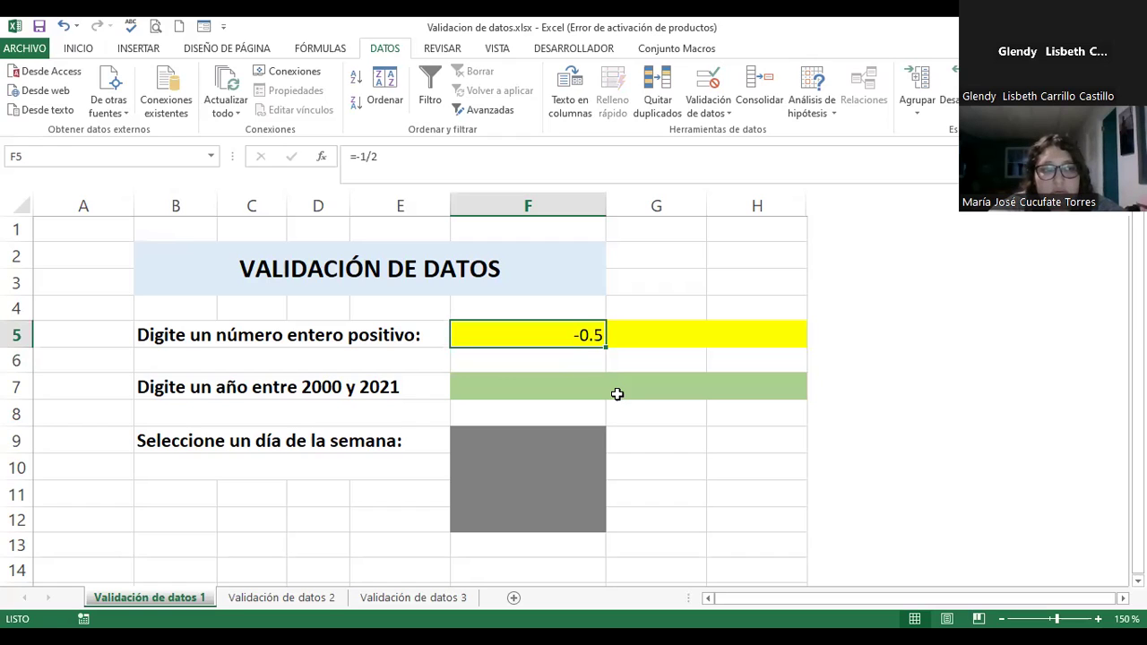
{"action": "type", "text": "Denisse"}
{"action": "key", "text": "Return"}
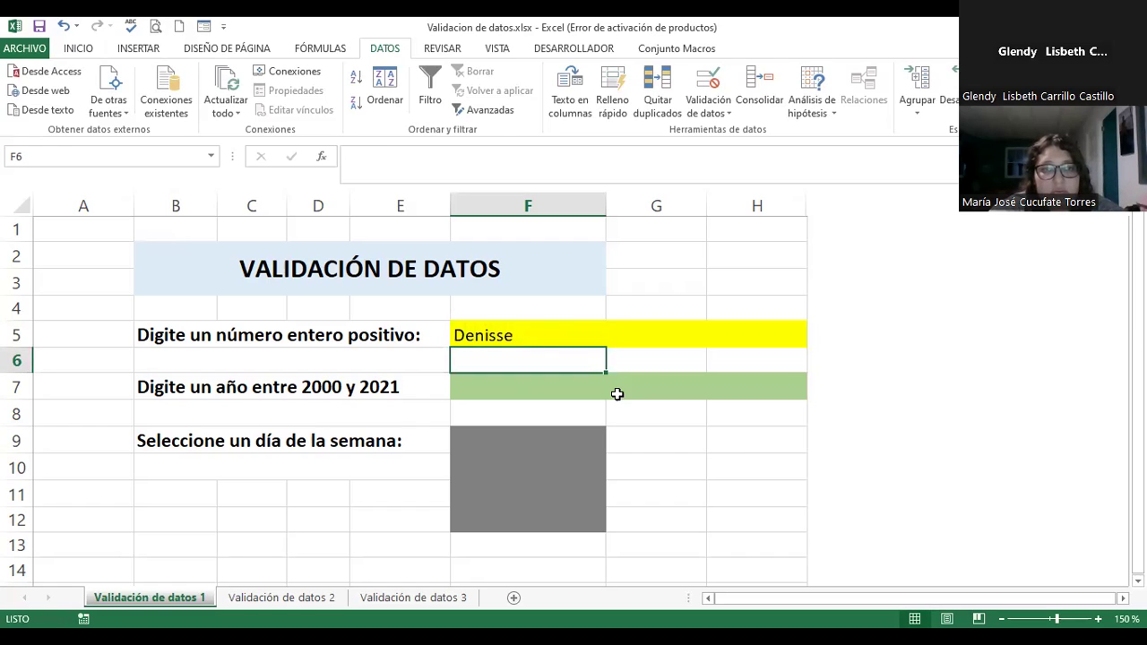
{"action": "key", "text": "Up"}
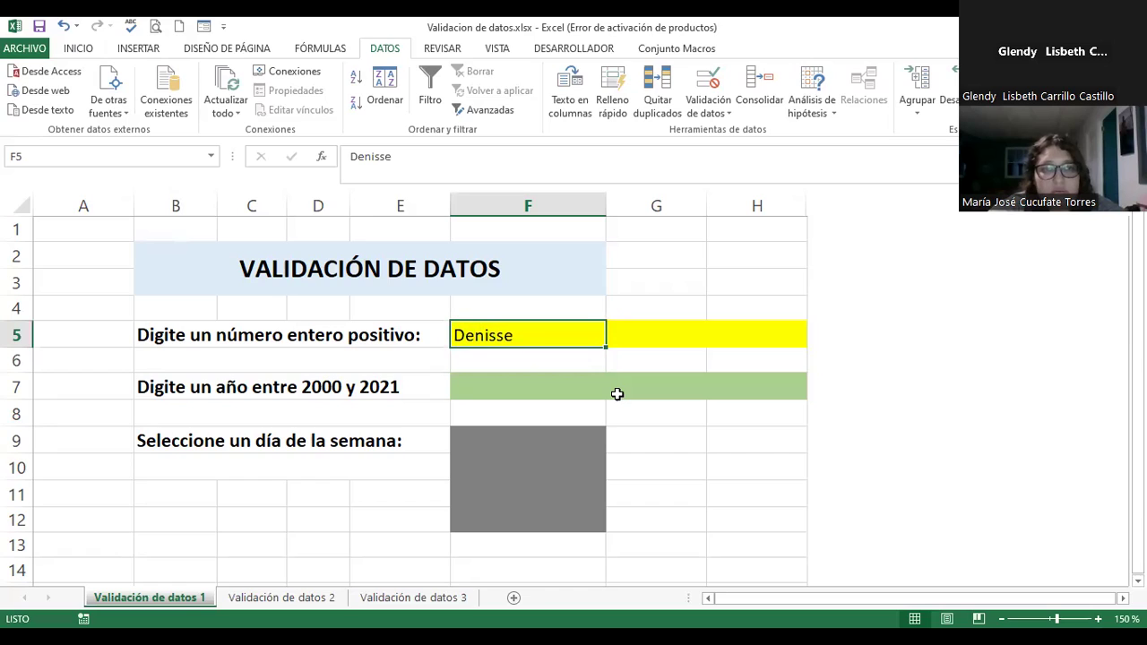
Clear cell F5 and open the Validación de datos dropdown on the DATOS tab.
{"action": "key", "text": "Delete"}
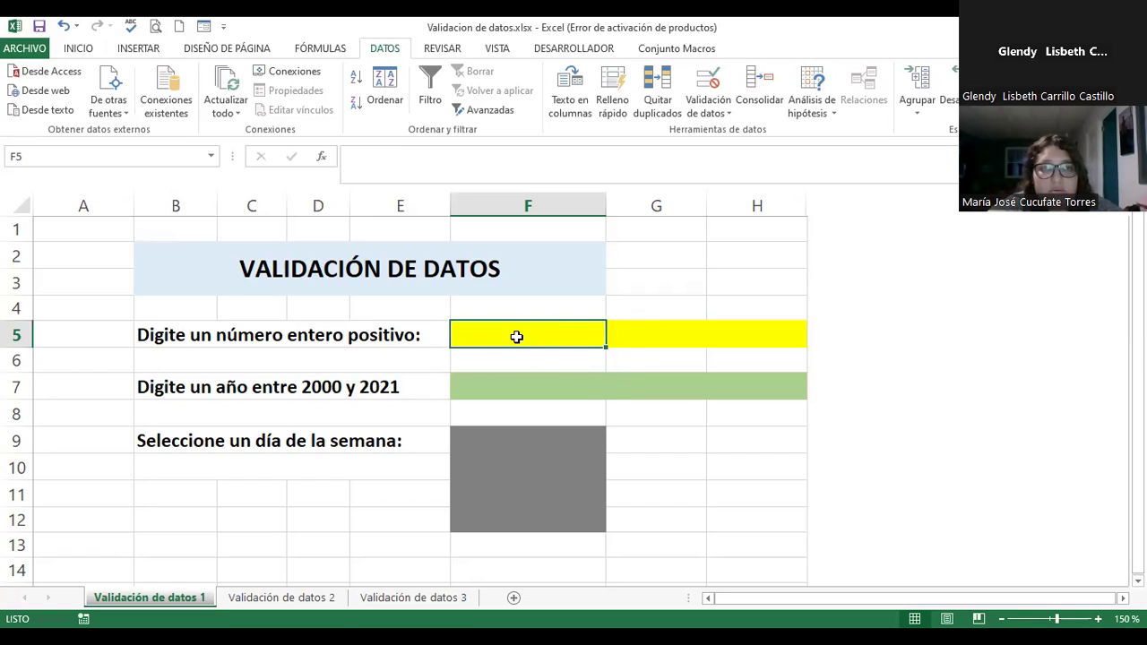
{"action": "left_click", "coordinate": [729, 115]}
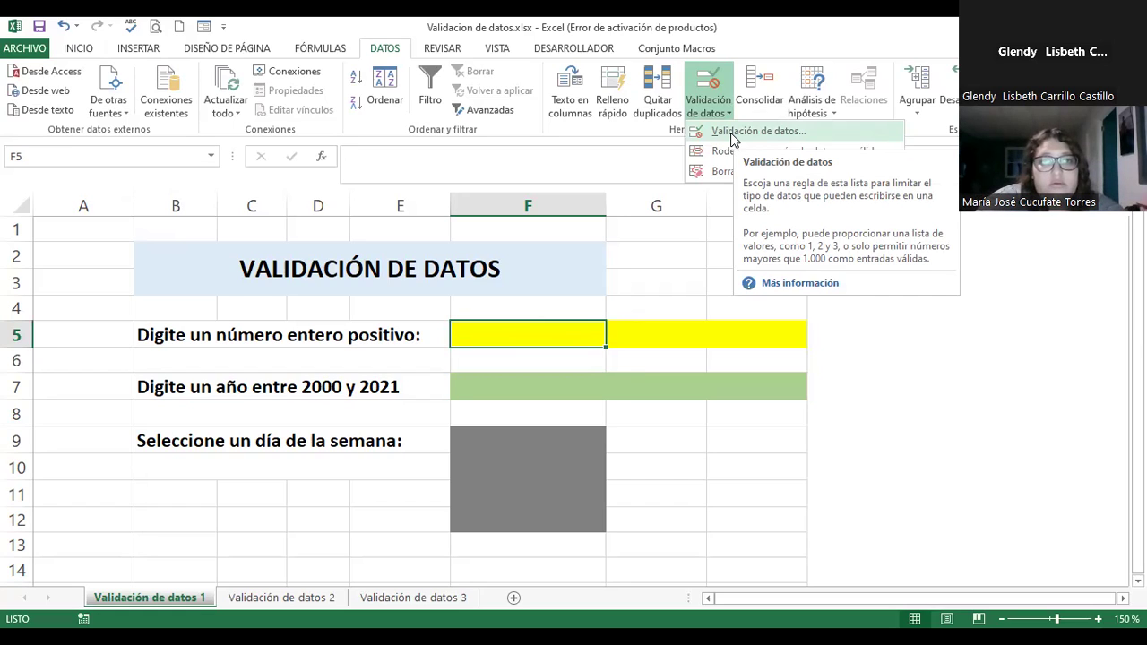
Restrict F5 to Número entero values with minimum 10 and maximum 100.
{"action": "left_click", "coordinate": [727, 135]}
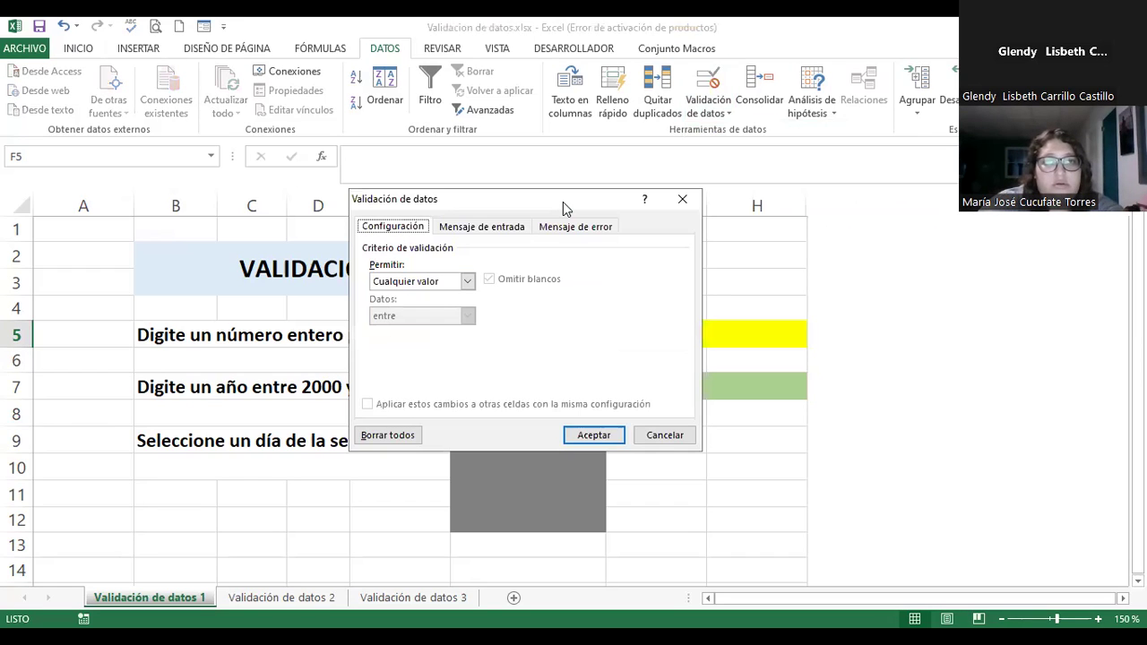
{"action": "left_click_drag", "start_coordinate": [472, 199], "coordinate": [735, 181]}
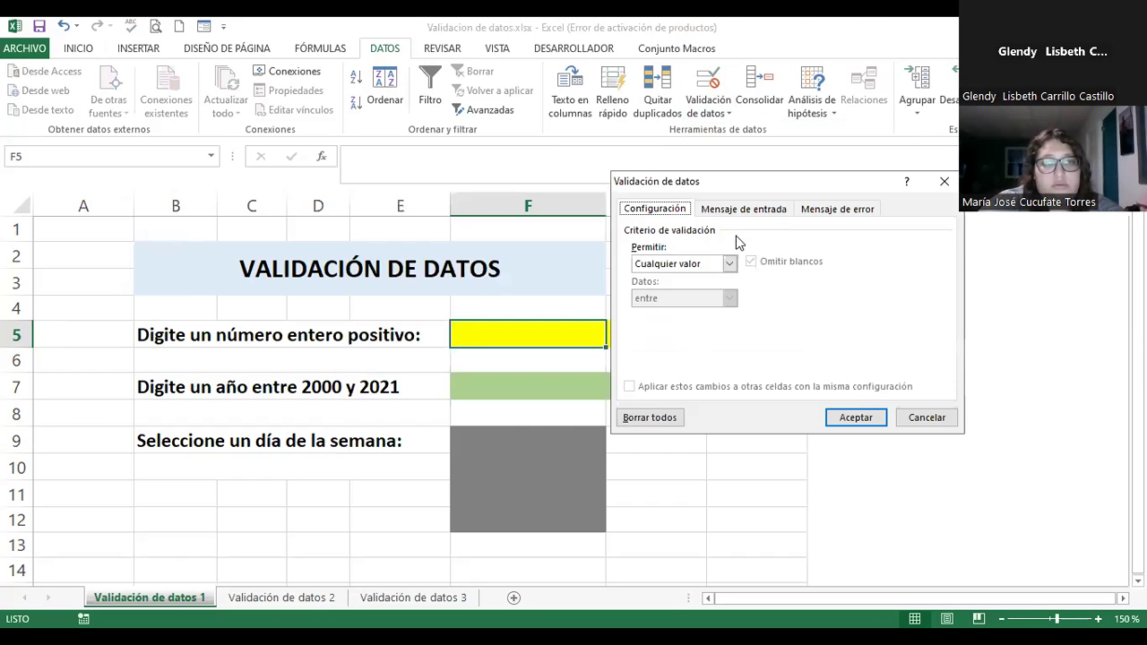
{"action": "left_click", "coordinate": [664, 269]}
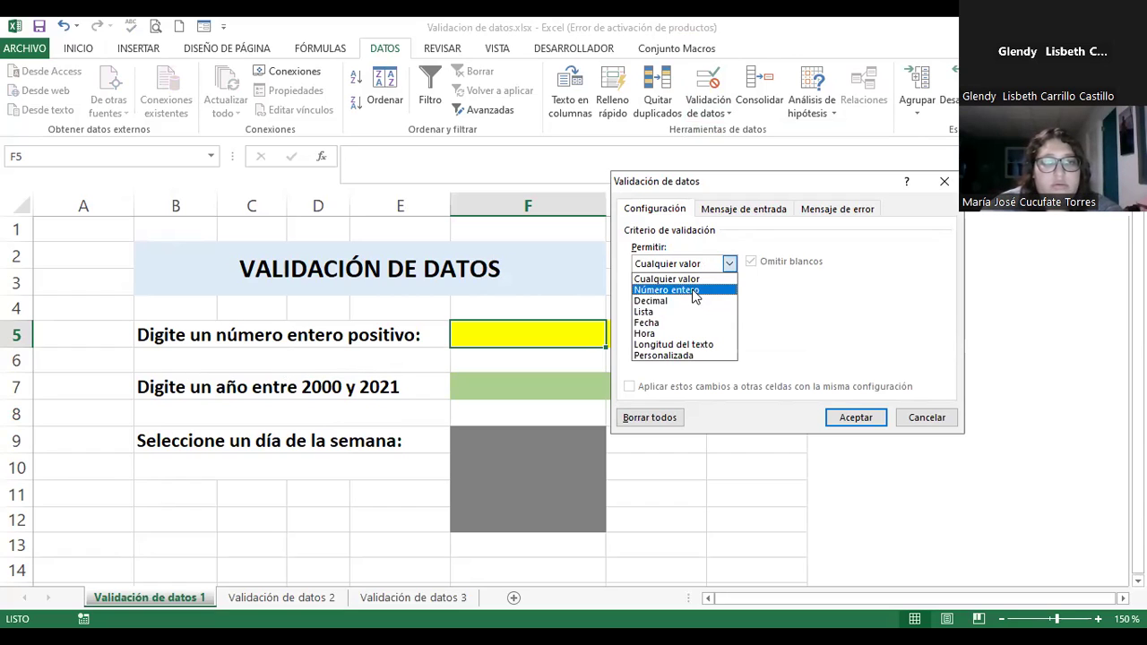
{"action": "left_click", "coordinate": [695, 292]}
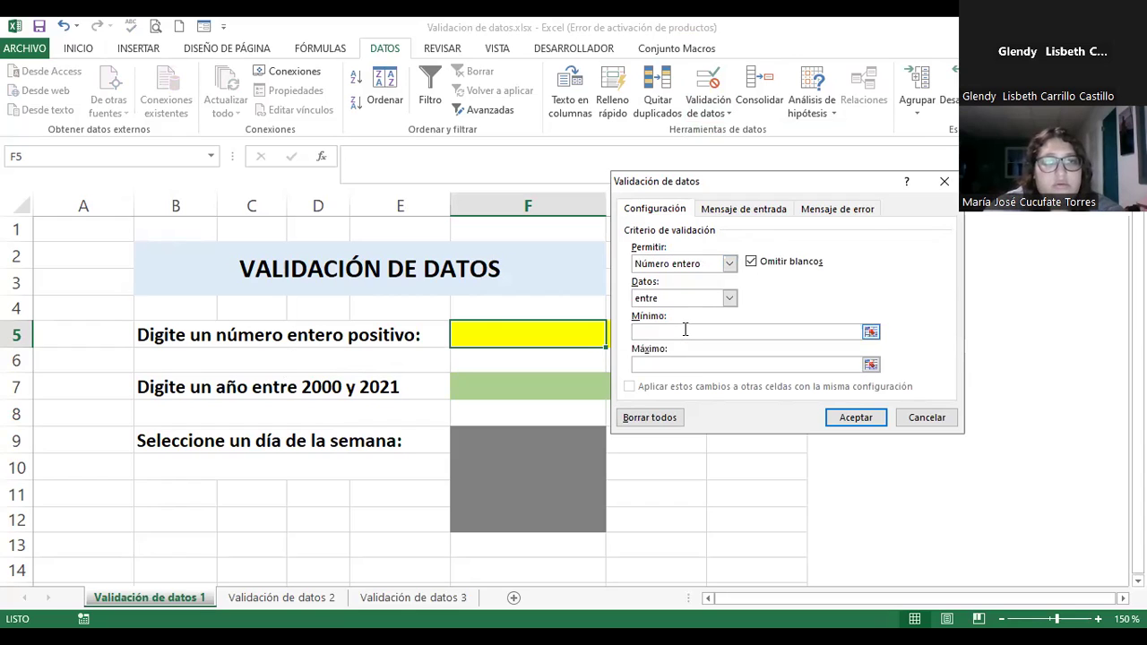
{"action": "left_click", "coordinate": [687, 329]}
{"action": "type", "text": "10"}
{"action": "left_click", "coordinate": [681, 364]}
{"action": "type", "text": "100"}
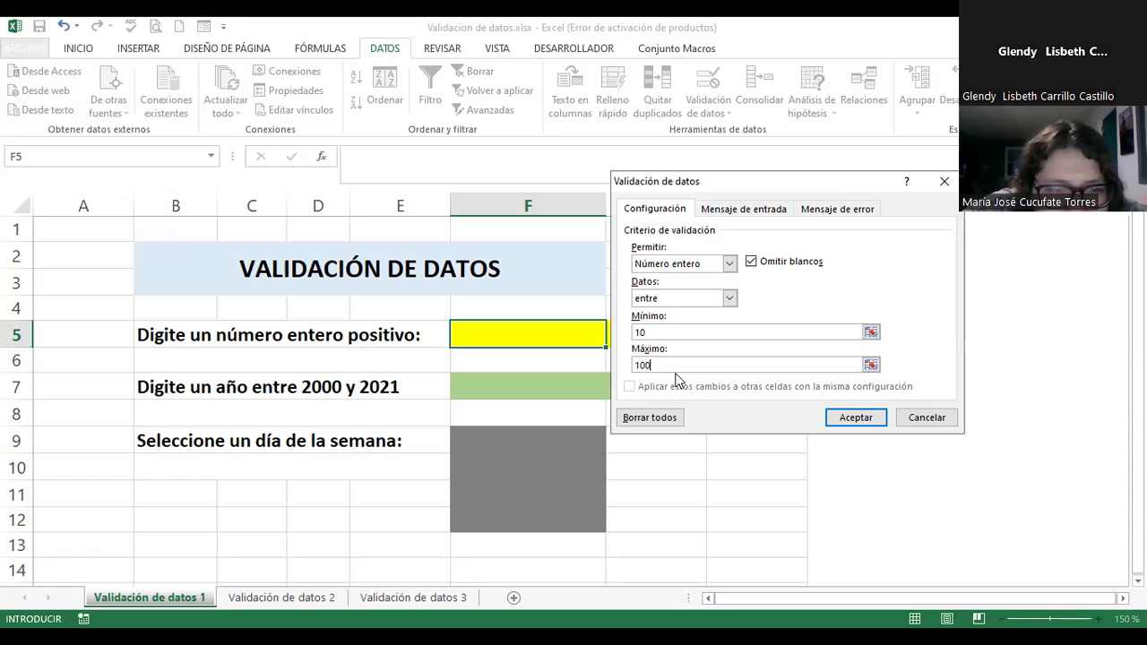
{"action": "left_click", "coordinate": [721, 212]}
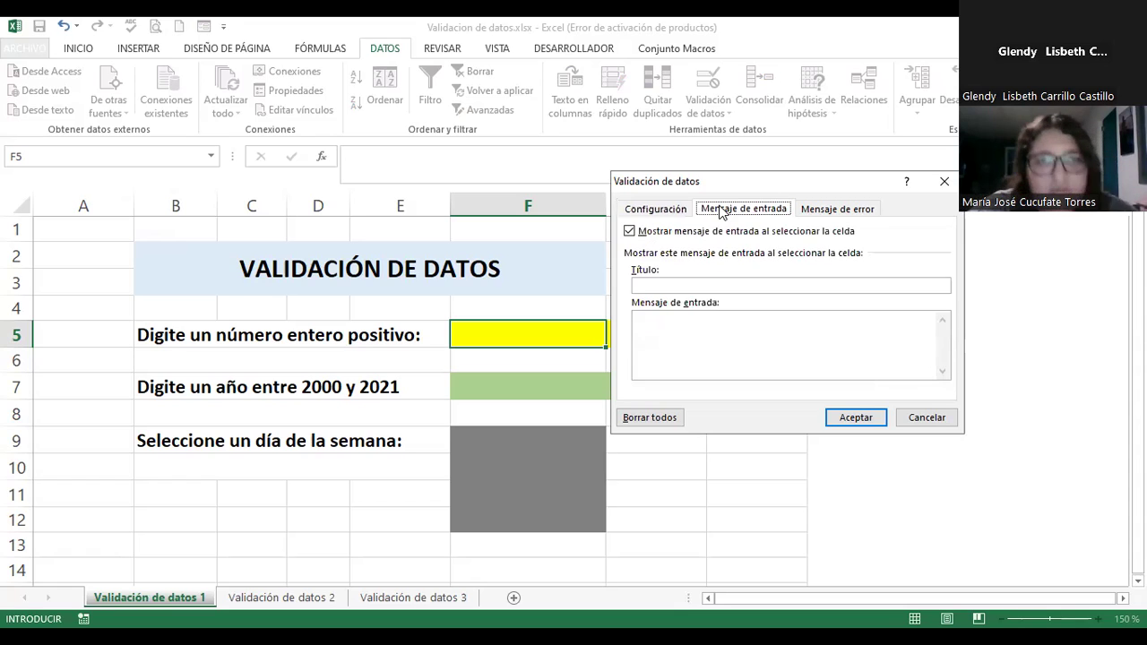
Set F5's input message: title 'Número', text 'Ingrese el valor numérico positivo entre 10 y 100'.
{"action": "left_click", "coordinate": [708, 285]}
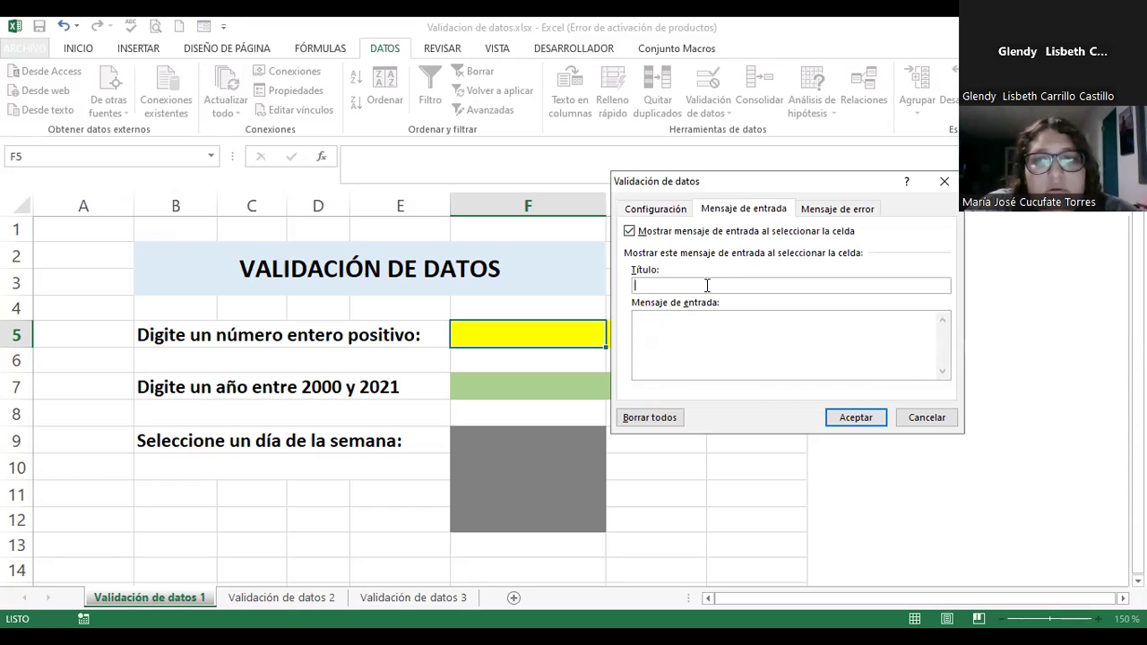
{"action": "type", "text": "Número"}
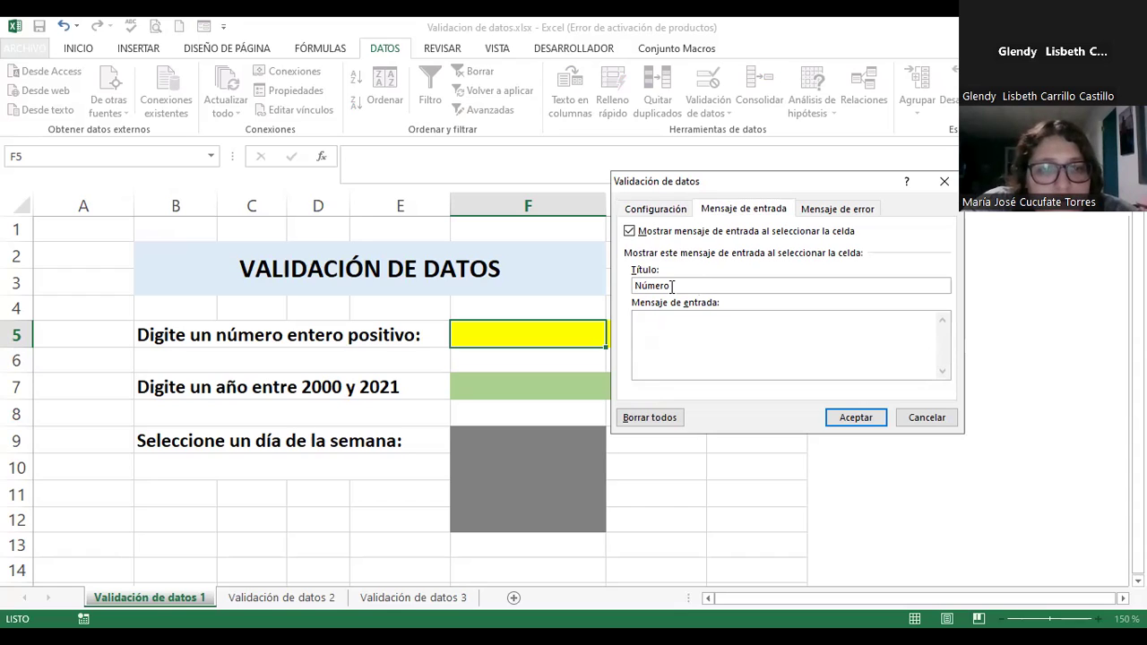
{"action": "left_click", "coordinate": [675, 323]}
{"action": "type", "text": "Ing"}
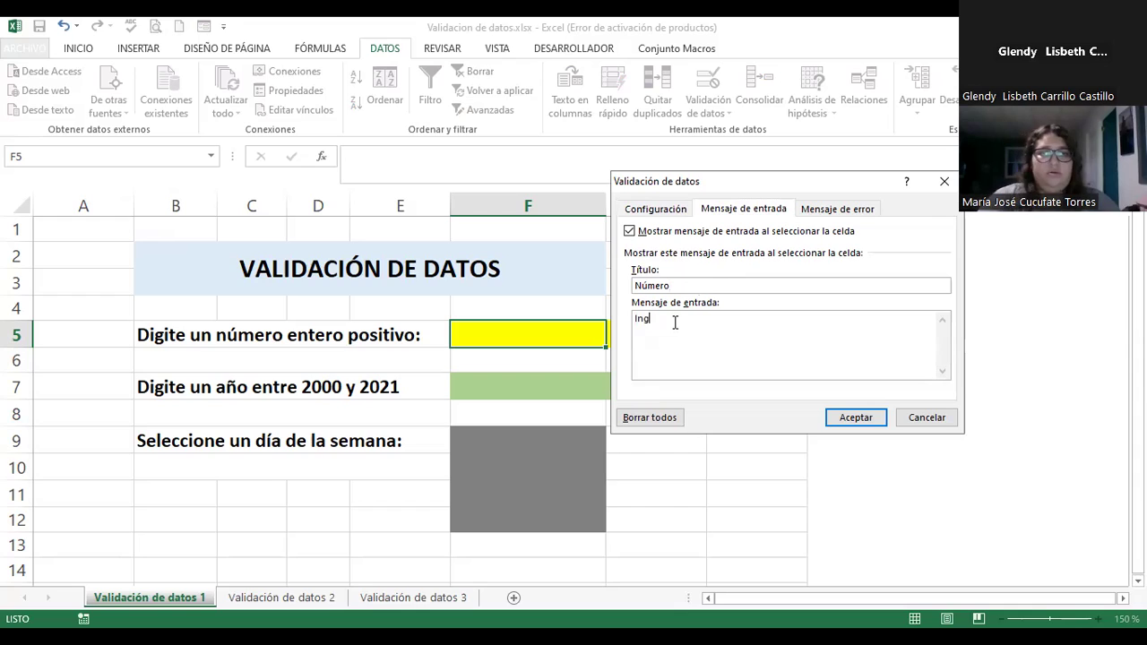
{"action": "type", "text": "rese el valor n"}
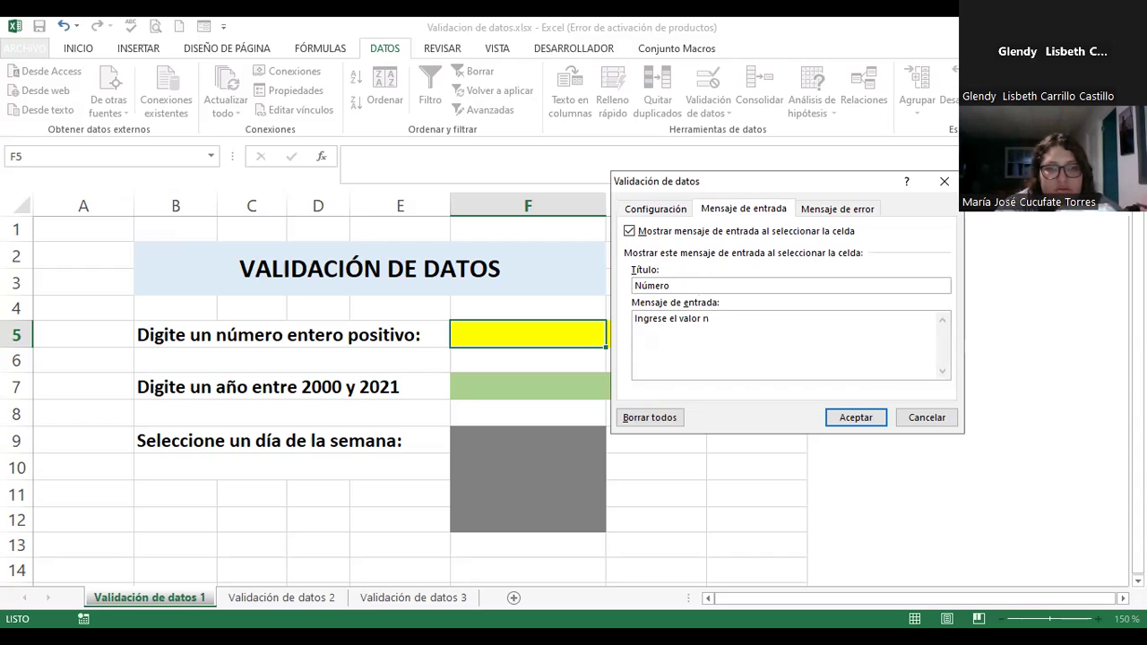
{"action": "type", "text": "u"}
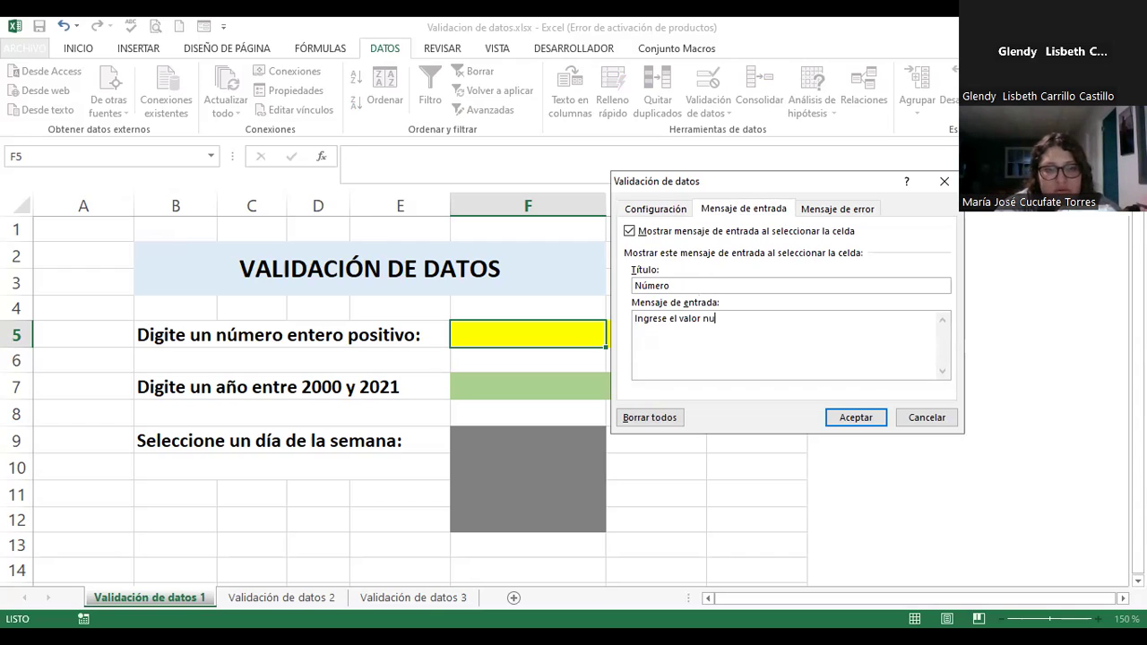
{"action": "type", "text": "mérico positiv"}
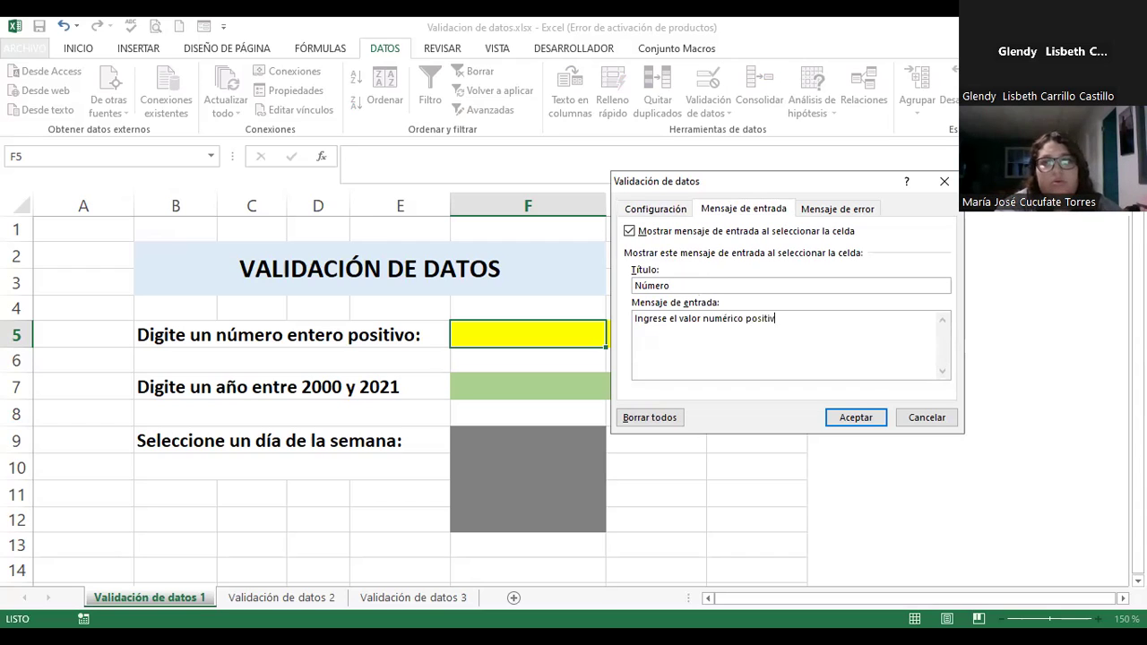
{"action": "type", "text": "o entre 10"}
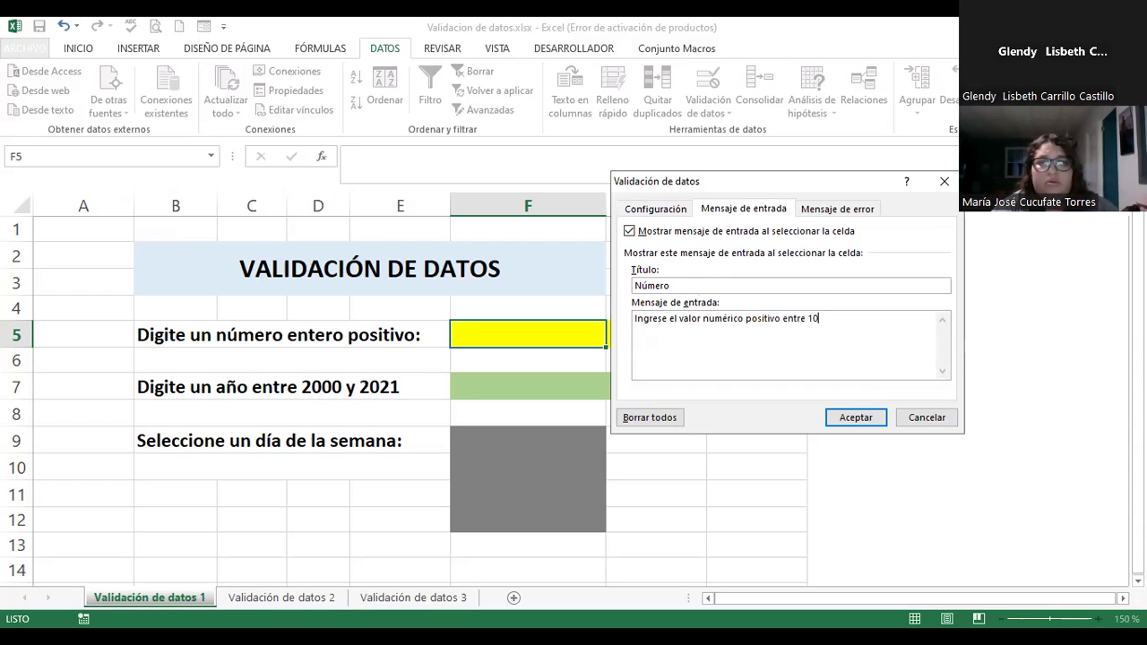
{"action": "type", "text": " y 100"}
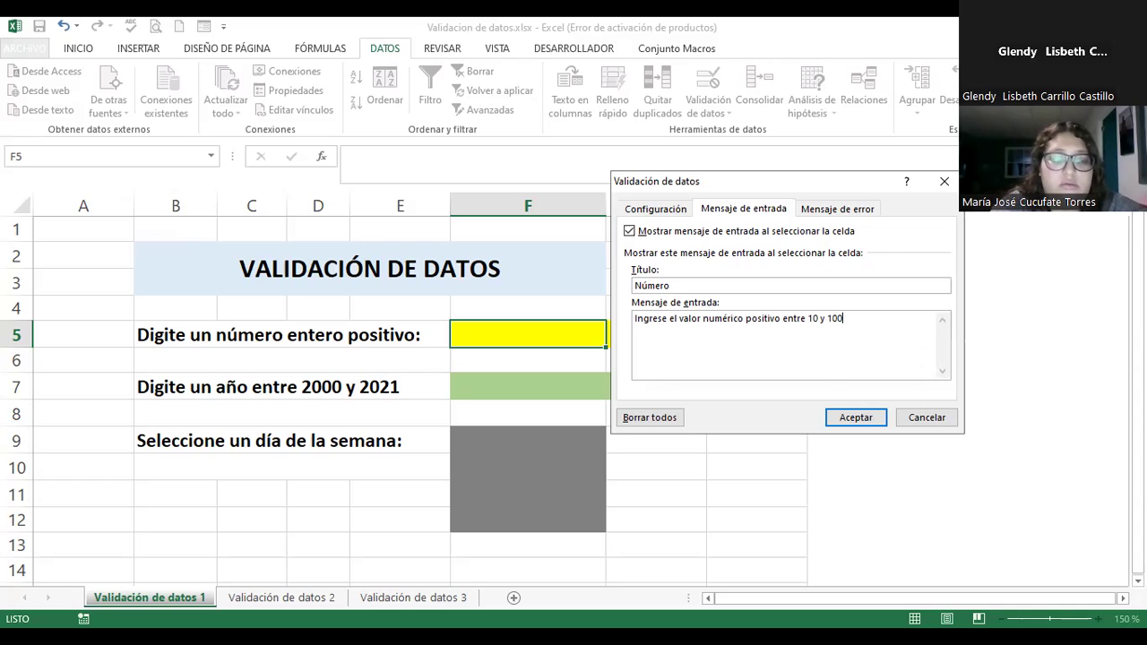
Give F5 a Detener error alert titled 'Error de número' reading 'El valor ingresado es inválido'.
{"action": "left_click", "coordinate": [830, 213]}
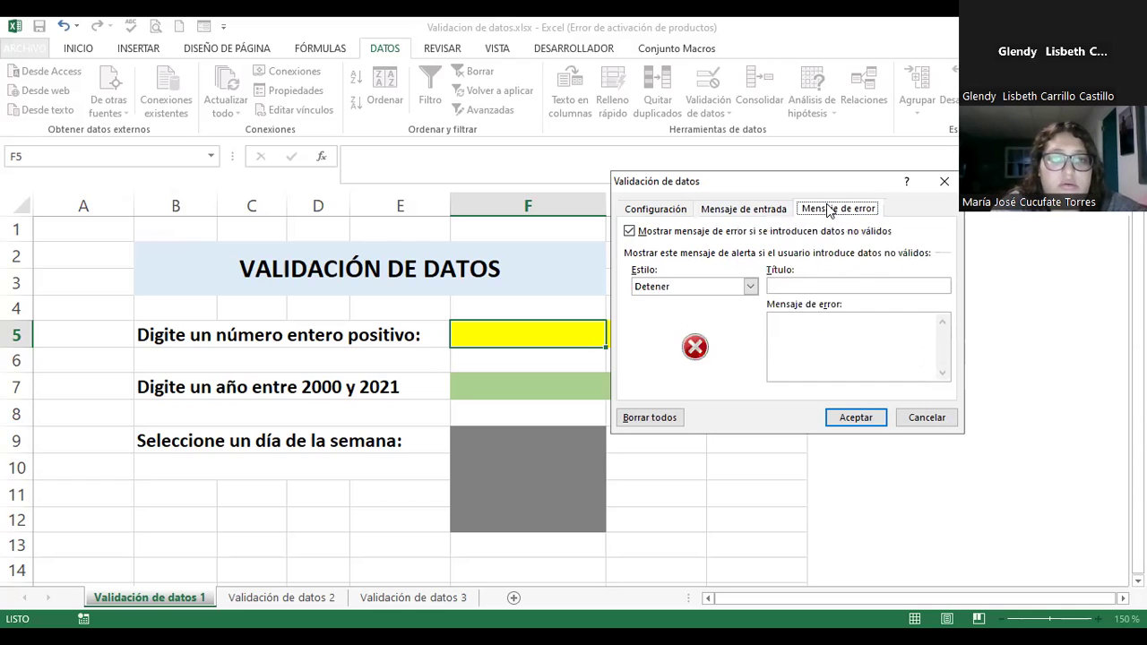
{"action": "left_click", "coordinate": [803, 285]}
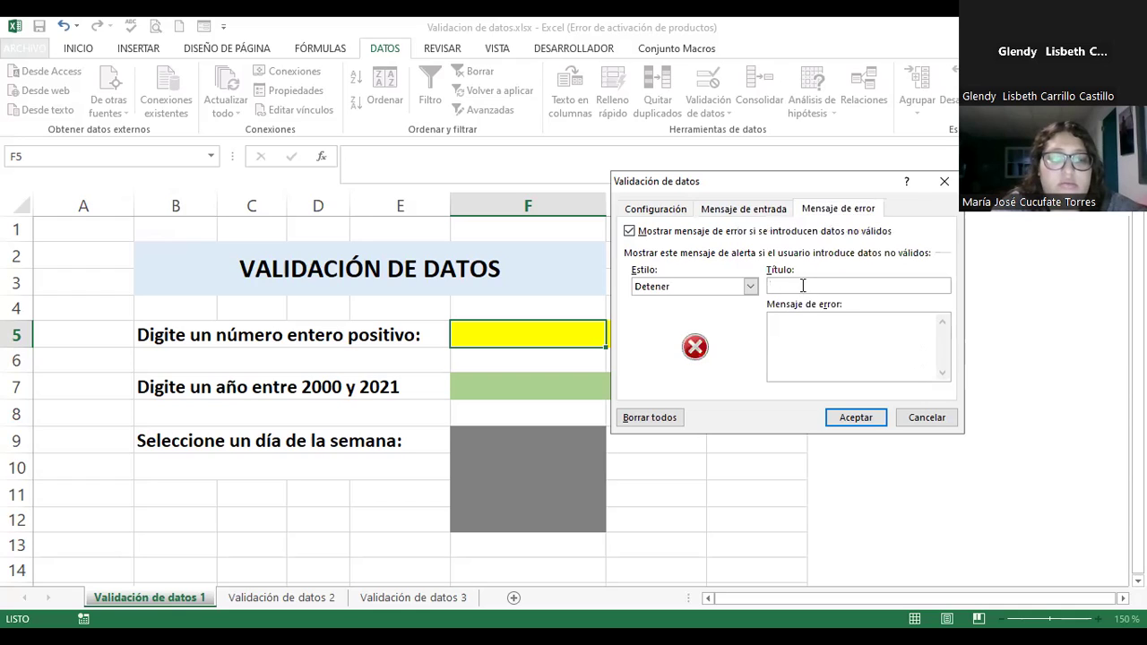
{"action": "type", "text": "Error de número"}
{"action": "left_click", "coordinate": [800, 335]}
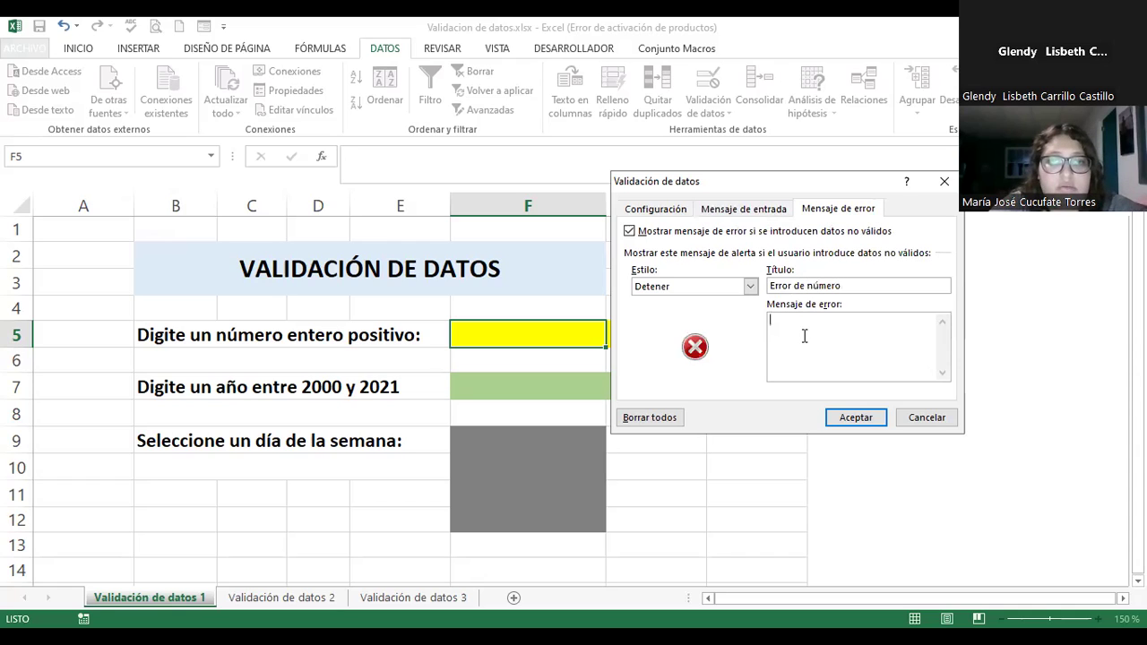
{"action": "type", "text": "El valor"}
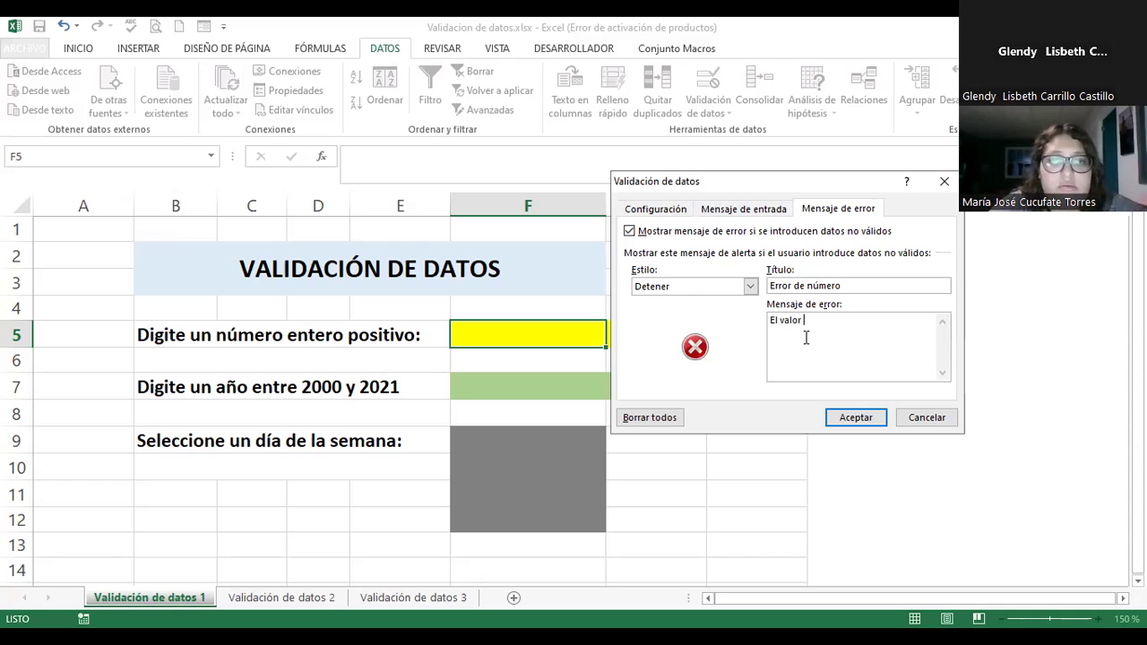
{"action": "type", "text": " ingreso"}
{"action": "type", "text": "do es"}
{"action": "type", "text": "nv"}
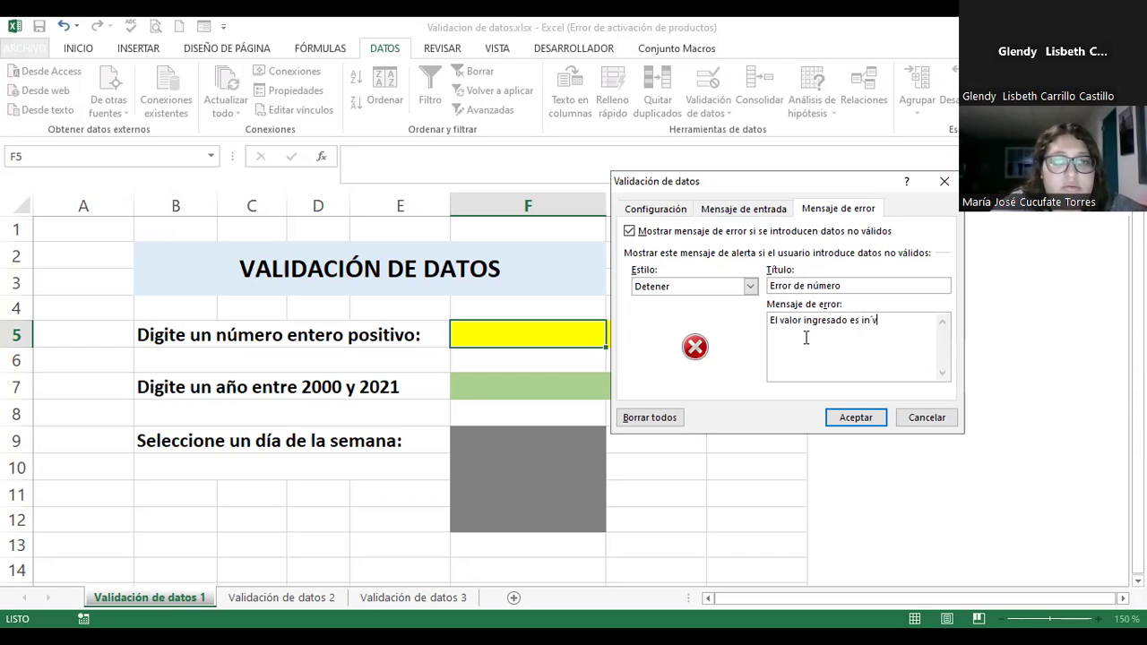
{"action": "key", "text": "BackSpace"}
{"action": "key", "text": "BackSpace"}
{"action": "key", "text": "BackSpace"}
{"action": "key", "text": "BackSpace"}
{"action": "key", "text": "BackSpace"}
{"action": "type", "text": "válido"}
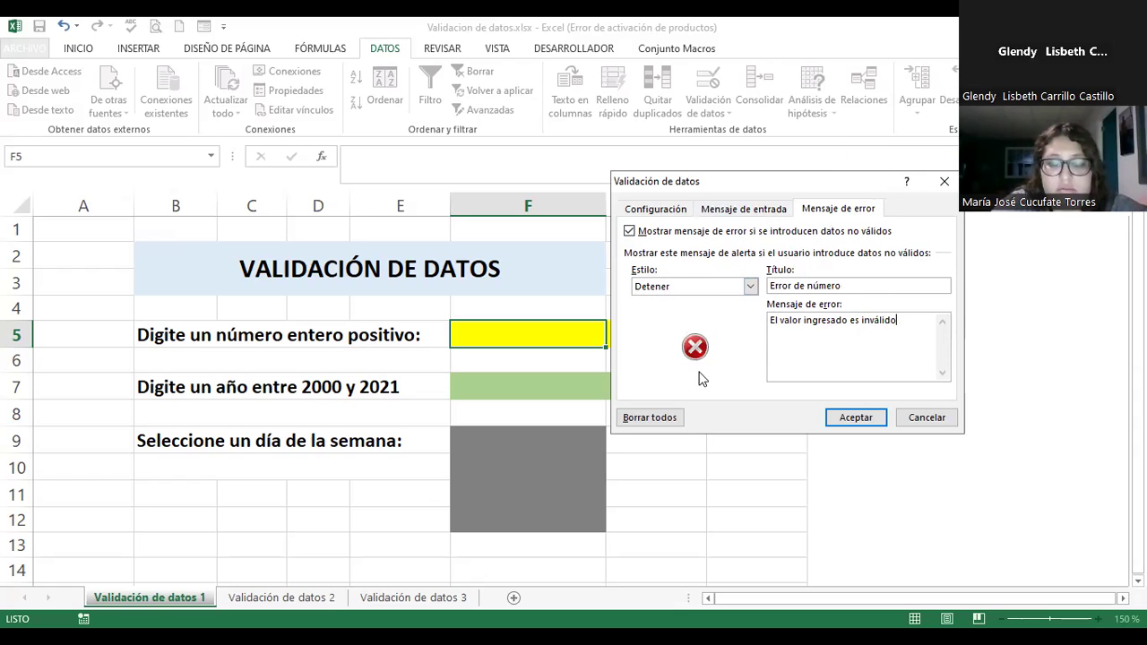
Keep the Detener alert style and apply F5's validation with Aceptar.
{"action": "left_click", "coordinate": [750, 287]}
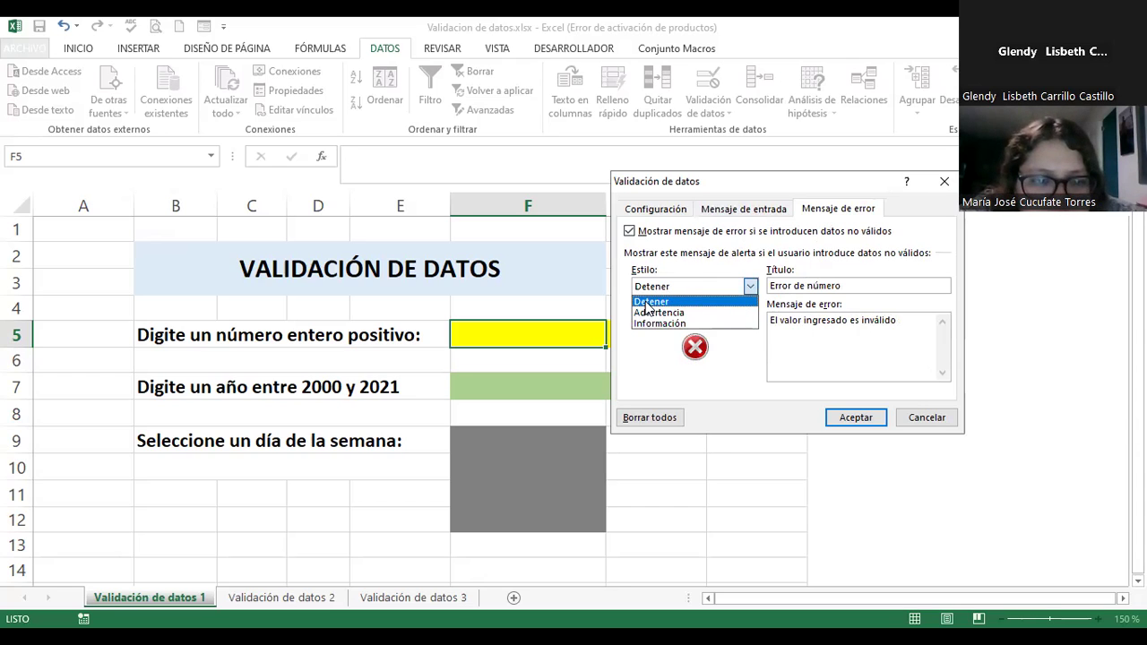
{"action": "left_click", "coordinate": [649, 302]}
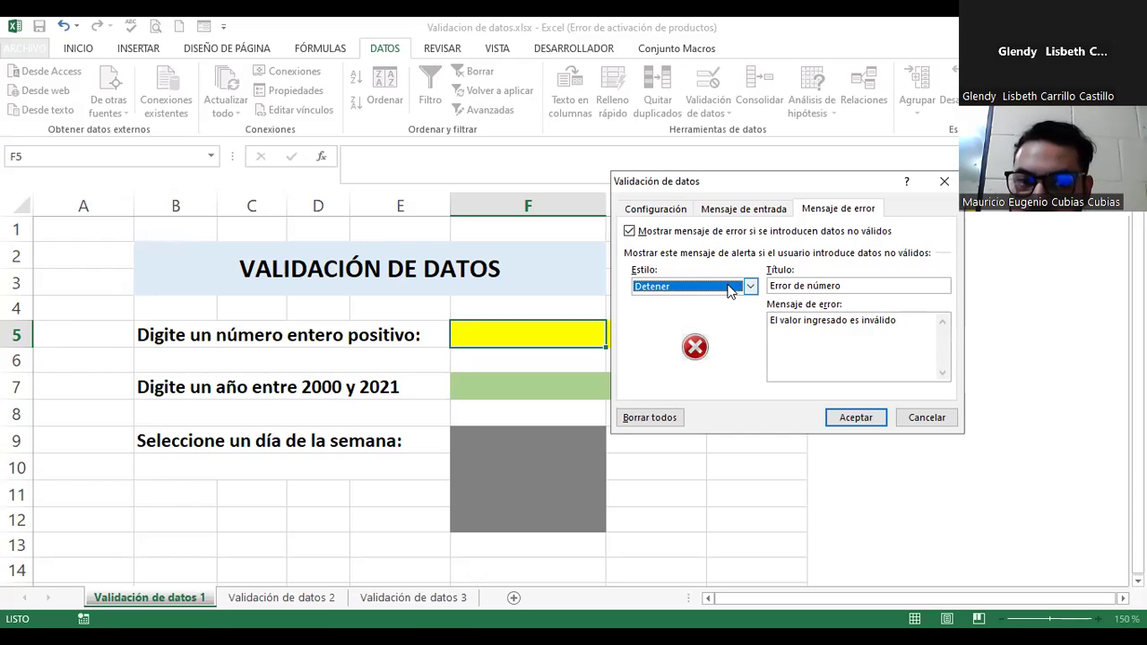
{"action": "left_click", "coordinate": [730, 289]}
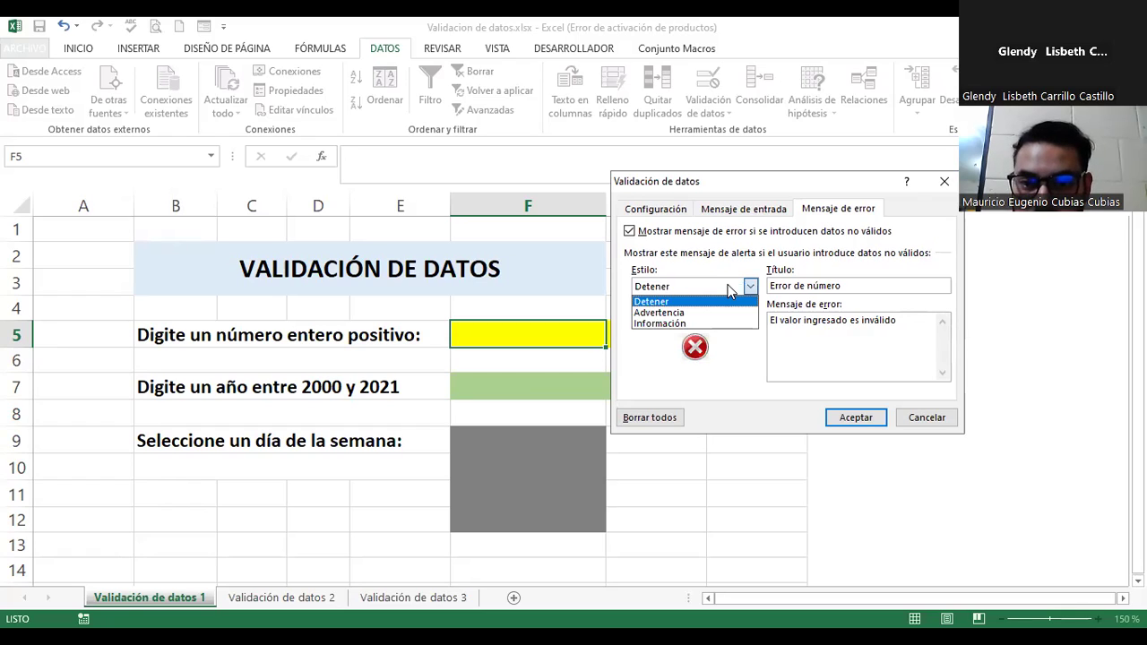
{"action": "left_click", "coordinate": [688, 303]}
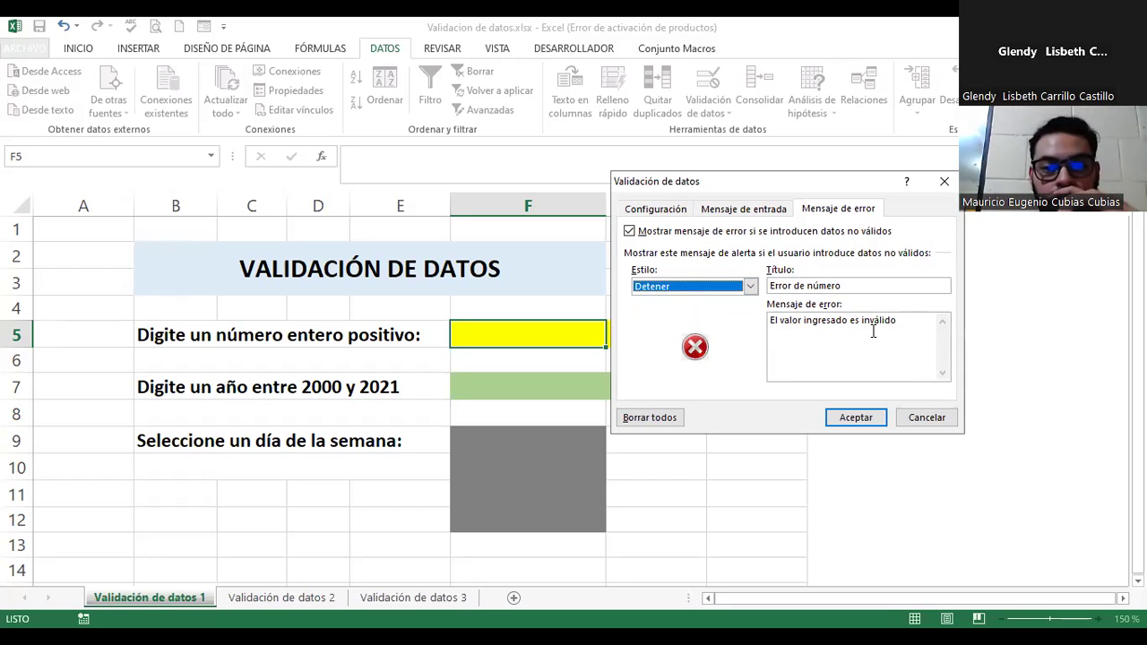
{"action": "left_click", "coordinate": [750, 286]}
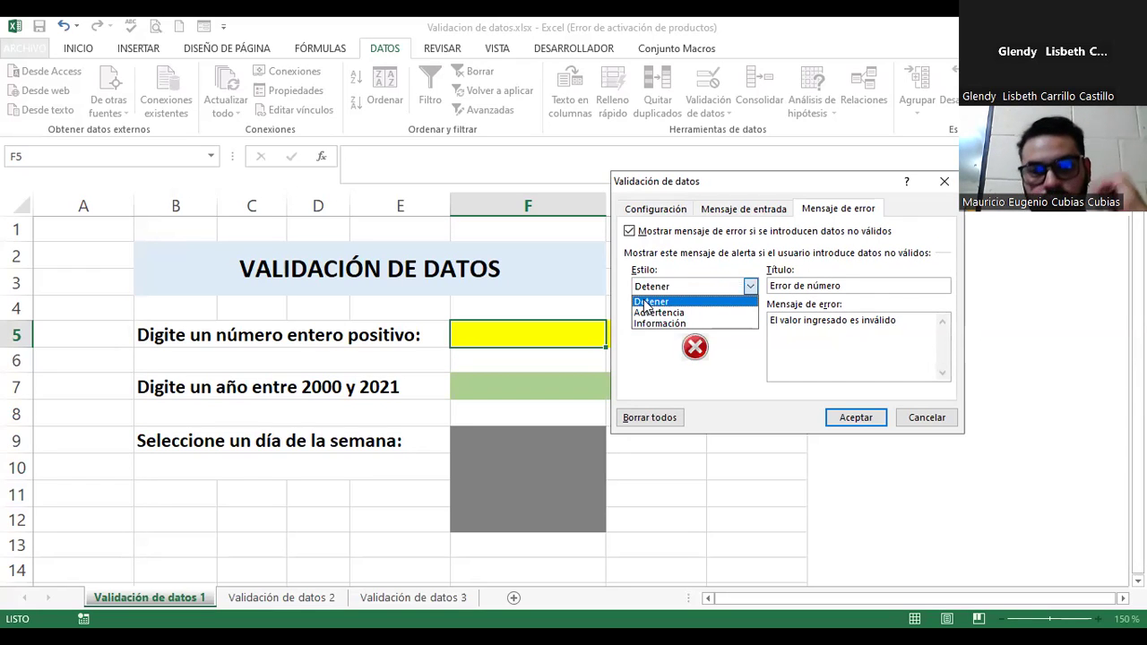
{"action": "left_click", "coordinate": [648, 303]}
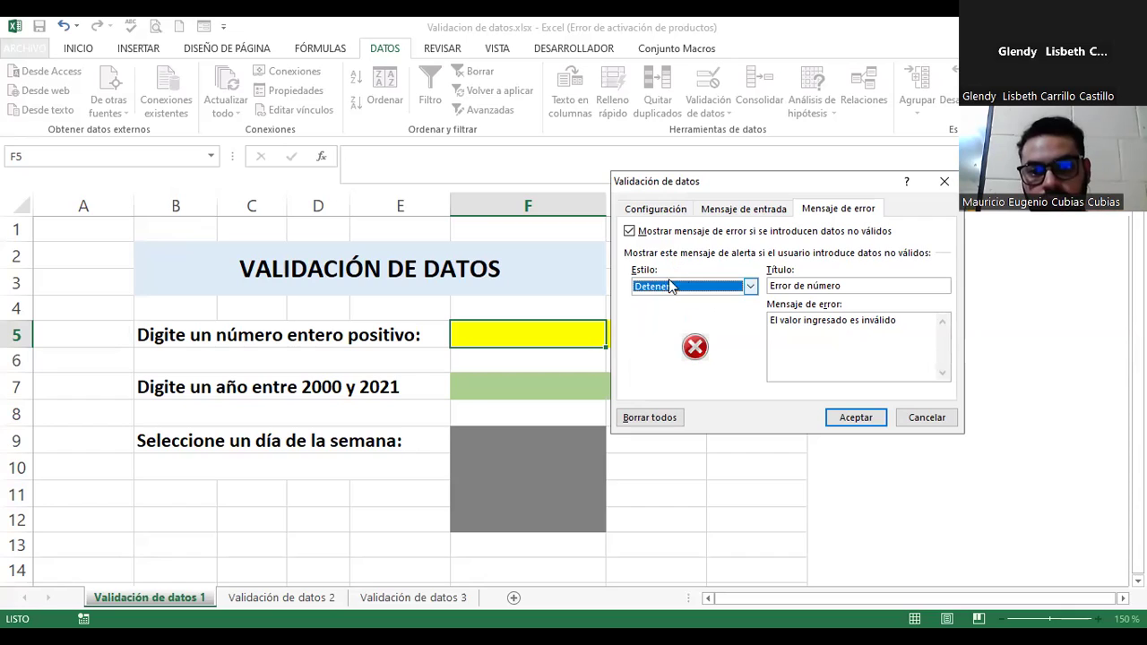
{"action": "left_click", "coordinate": [839, 423]}
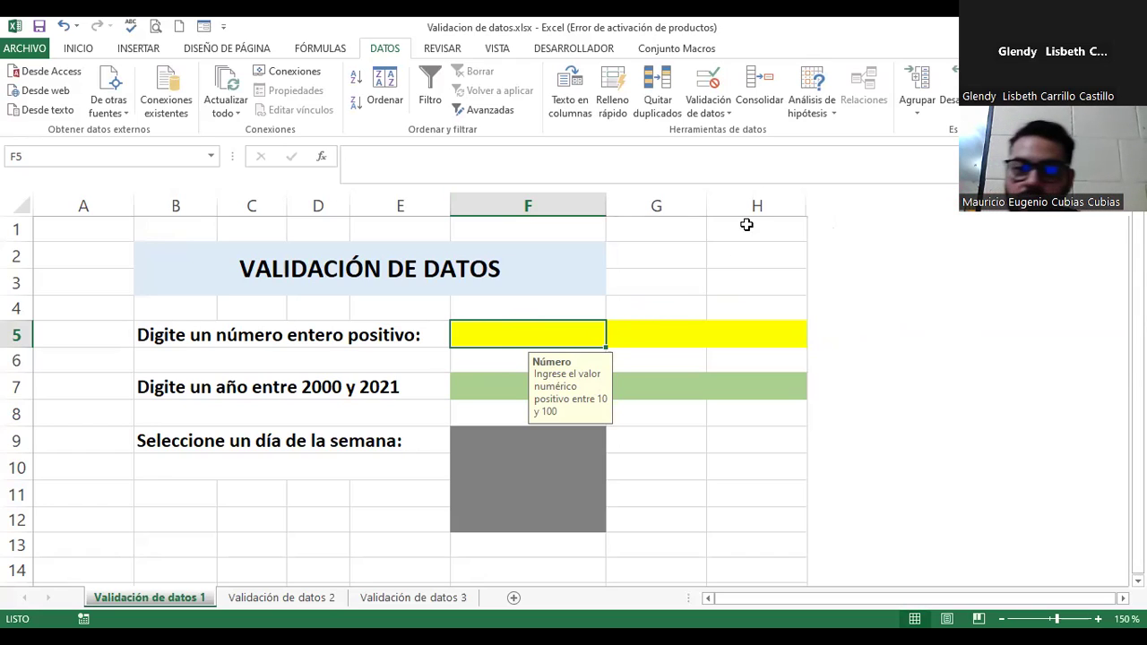
Enter 60 in F5, then start overwriting it with -85.
{"action": "left_click", "coordinate": [746, 225]}
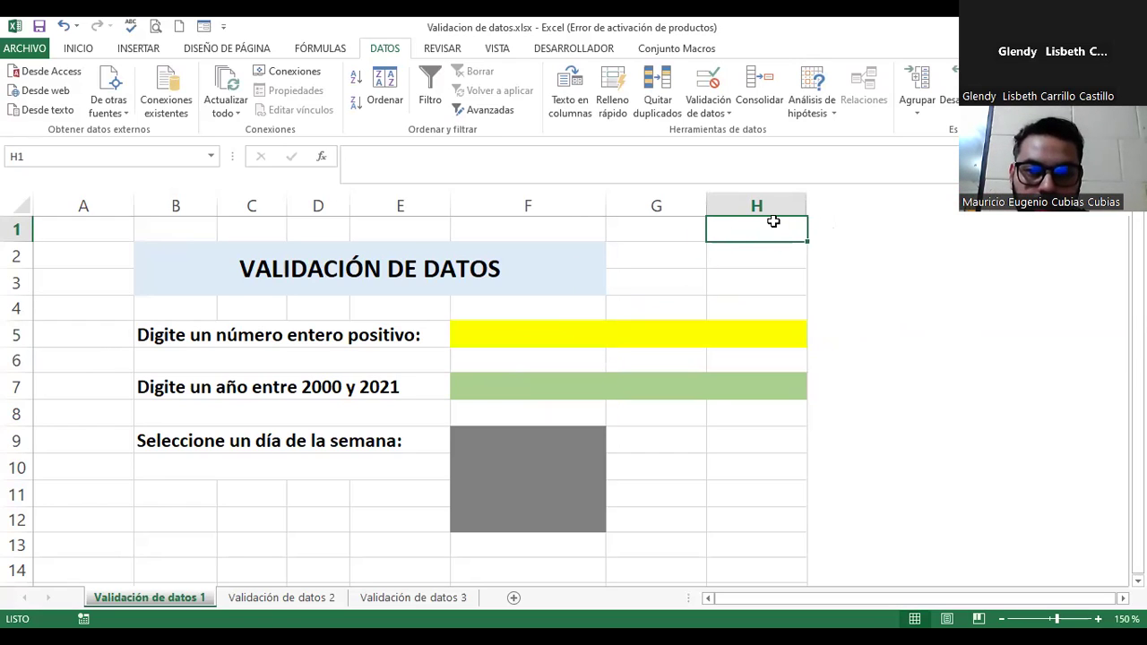
{"action": "left_click", "coordinate": [558, 332]}
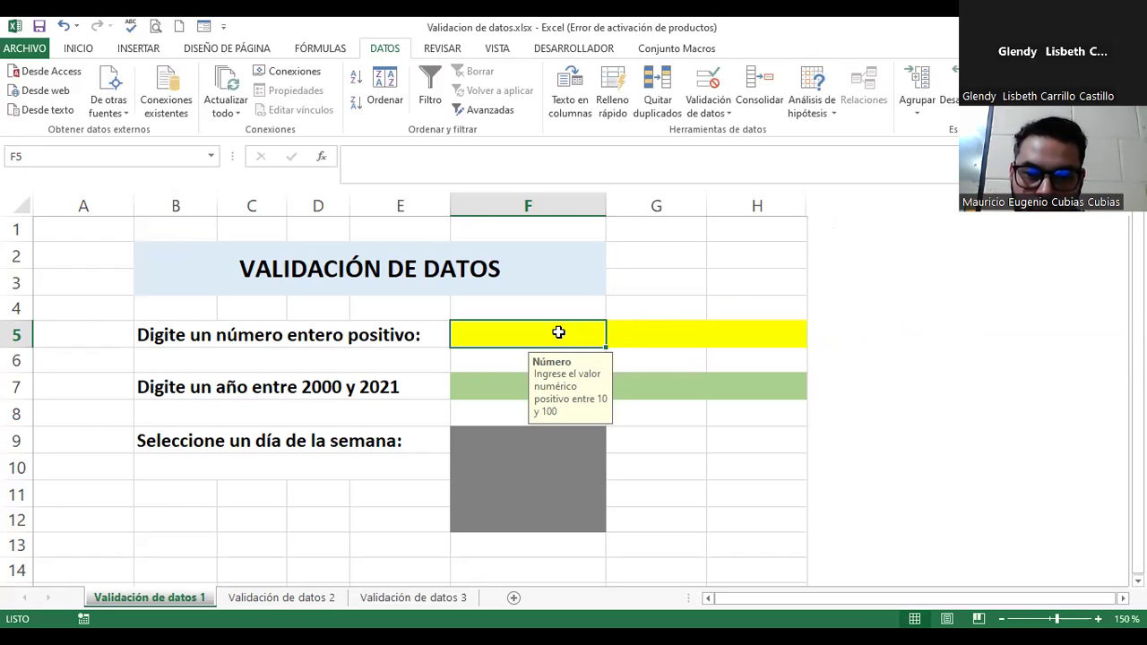
{"action": "type", "text": "60"}
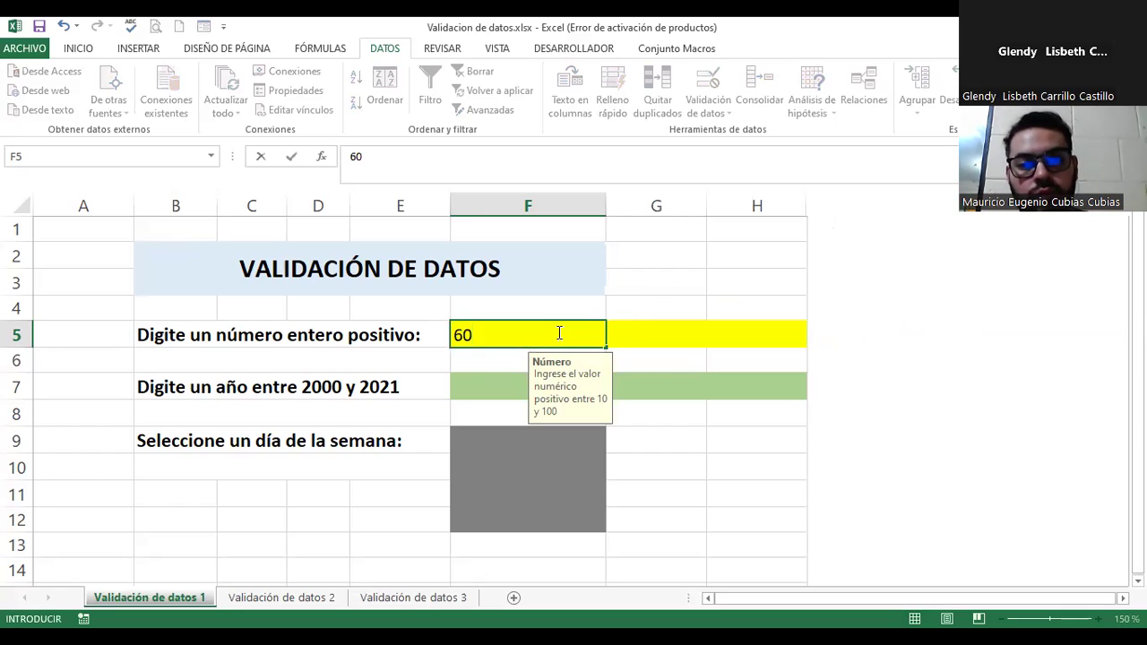
{"action": "key", "text": "Return"}
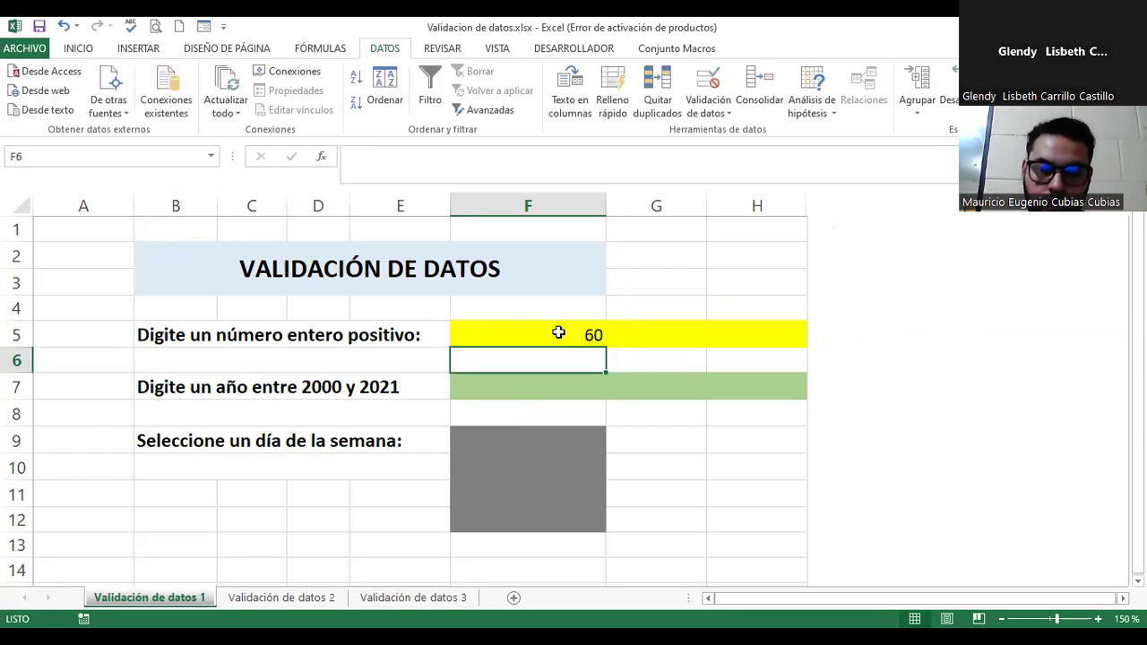
{"action": "left_click", "coordinate": [559, 333]}
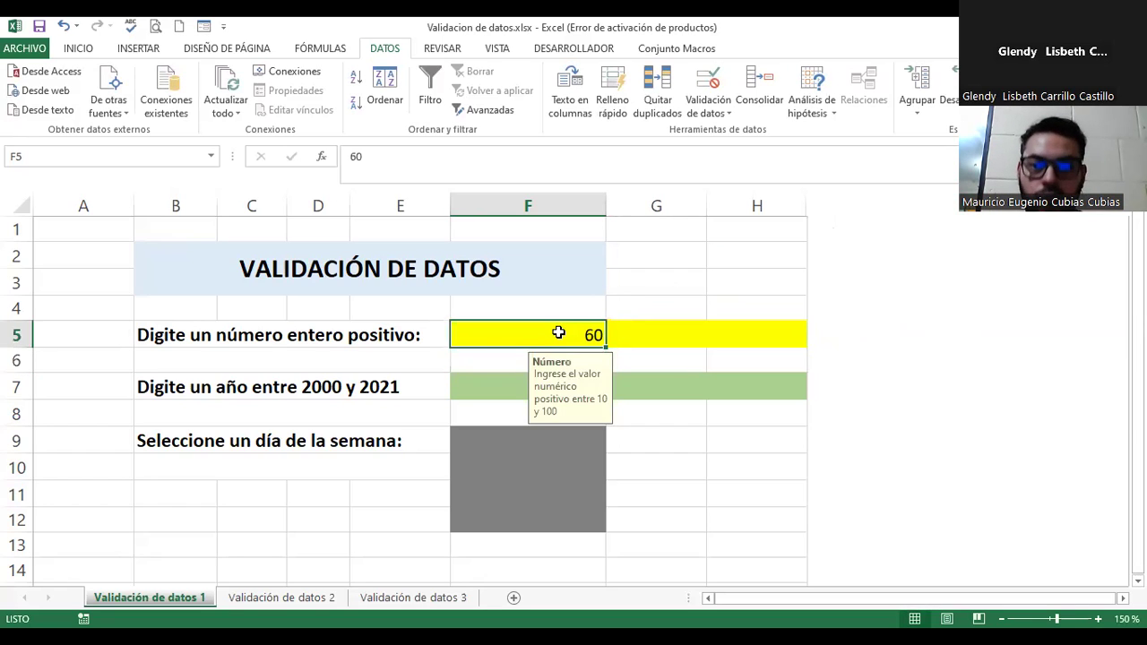
{"action": "type", "text": "-85"}
Test F5 with -85 and 2000, retrying and then cancelling the rejected entries.
{"action": "key", "text": "Return"}
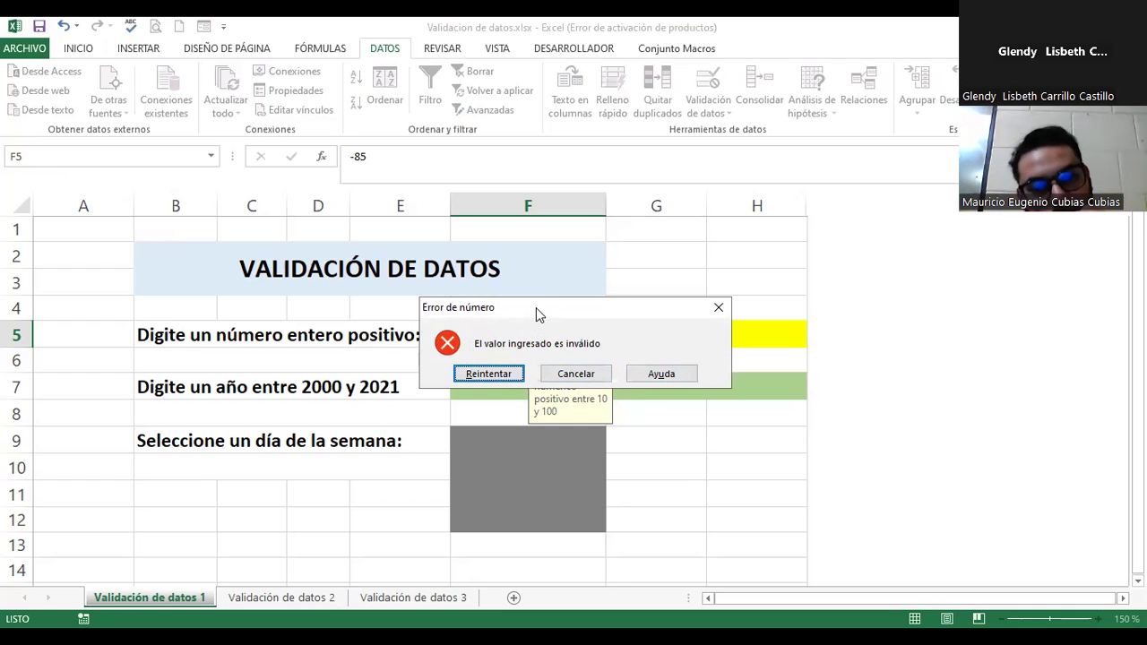
{"action": "left_click_drag", "start_coordinate": [536, 308], "coordinate": [530, 207]}
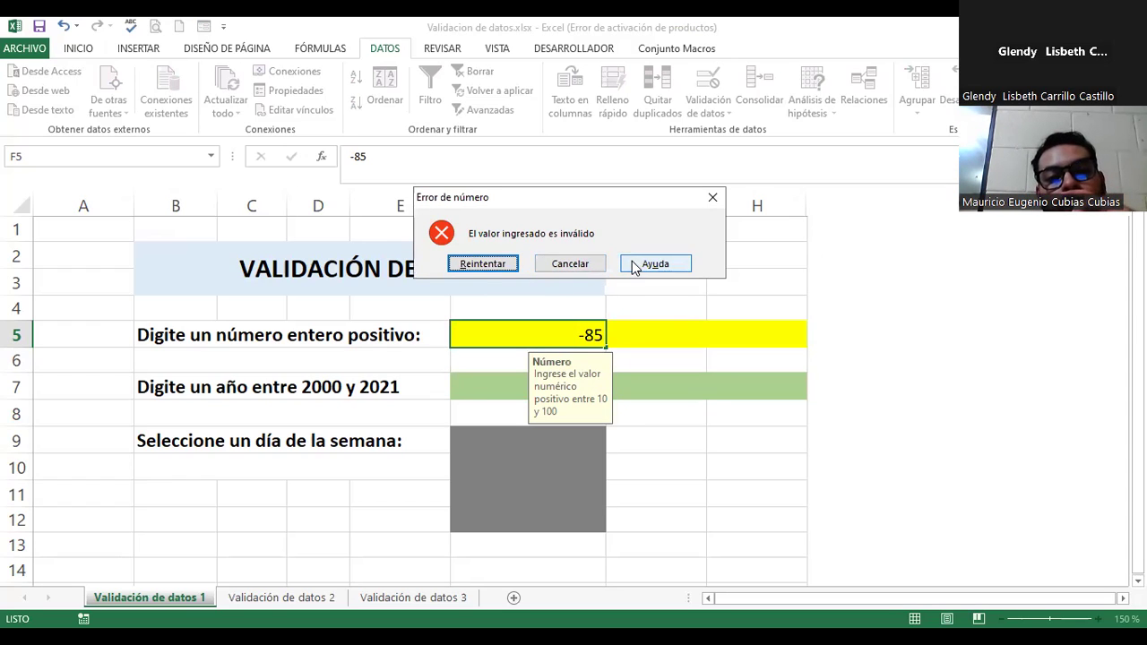
{"action": "left_click", "coordinate": [500, 266]}
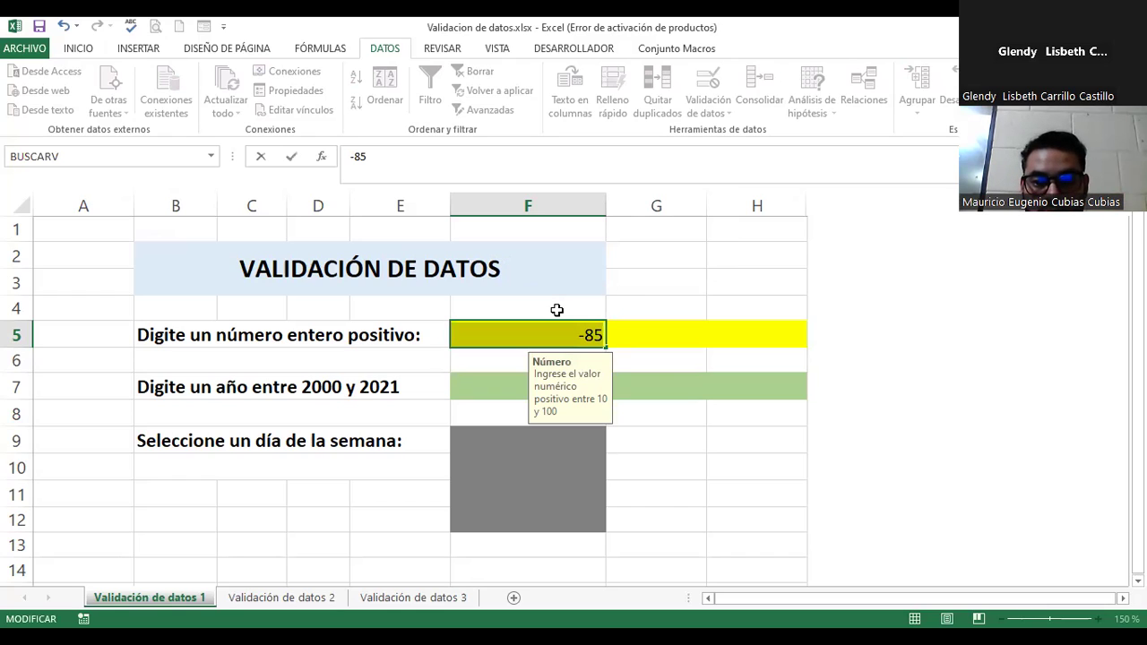
{"action": "type", "text": "9"}
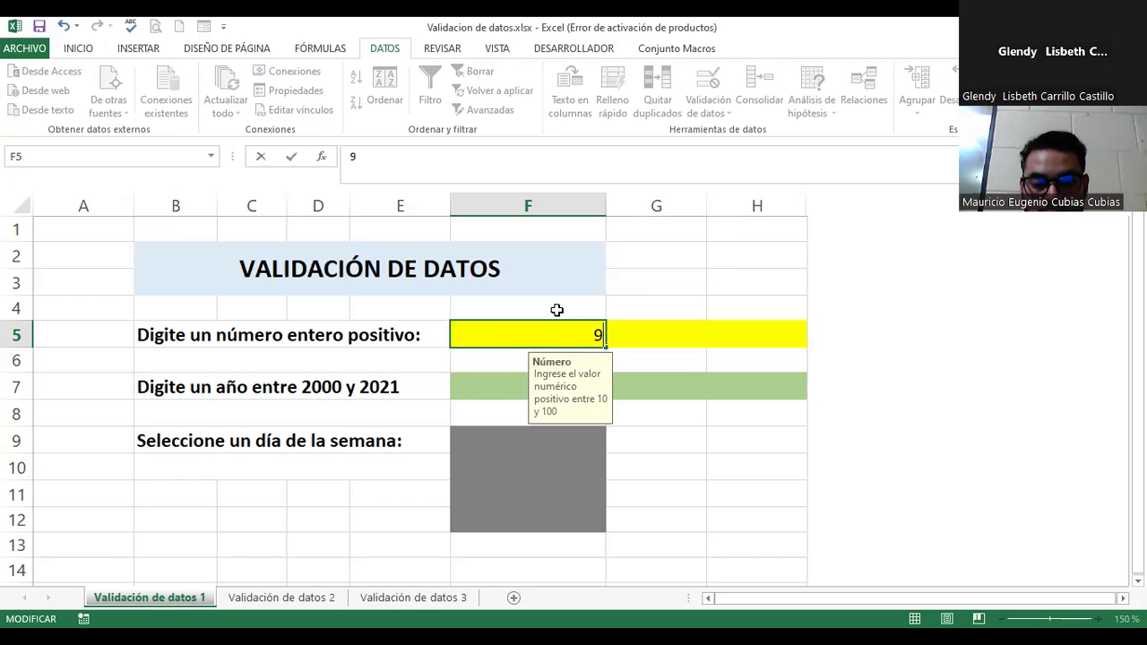
{"action": "key", "text": "BackSpace"}
{"action": "type", "text": "-"}
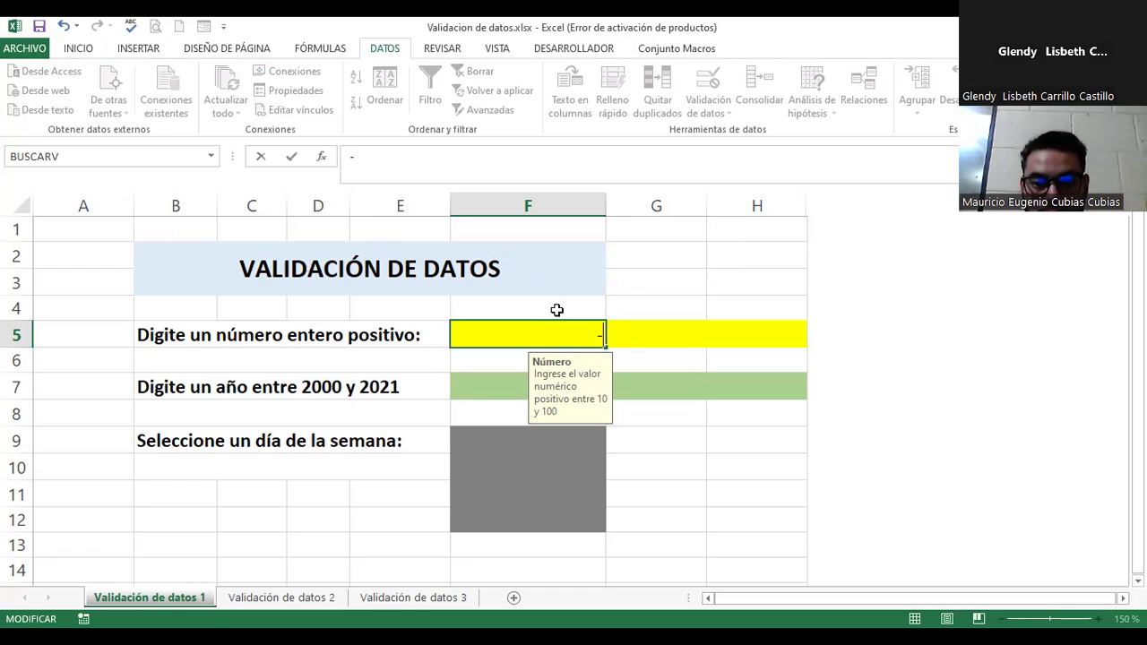
{"action": "key", "text": "BackSpace"}
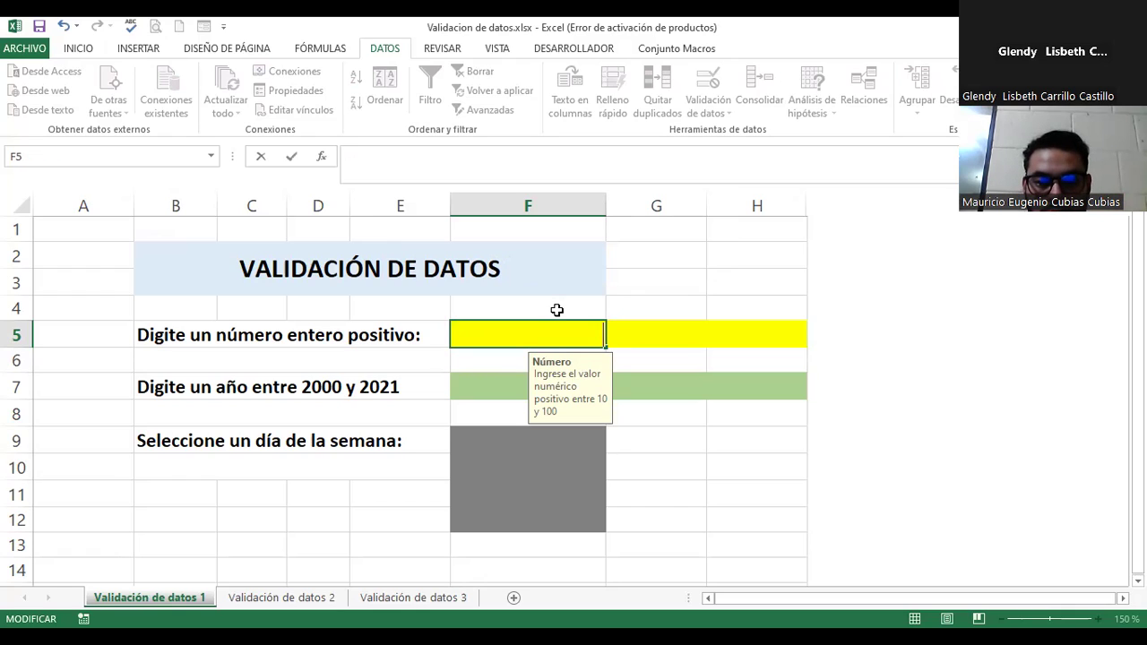
{"action": "type", "text": "2000"}
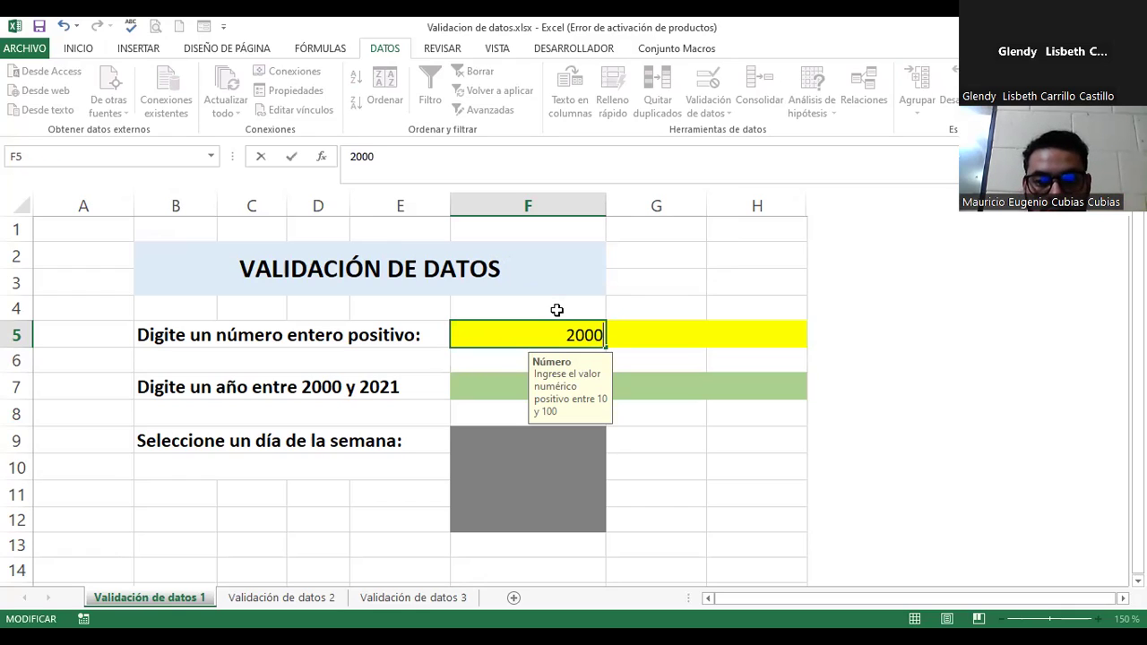
{"action": "key", "text": "Return"}
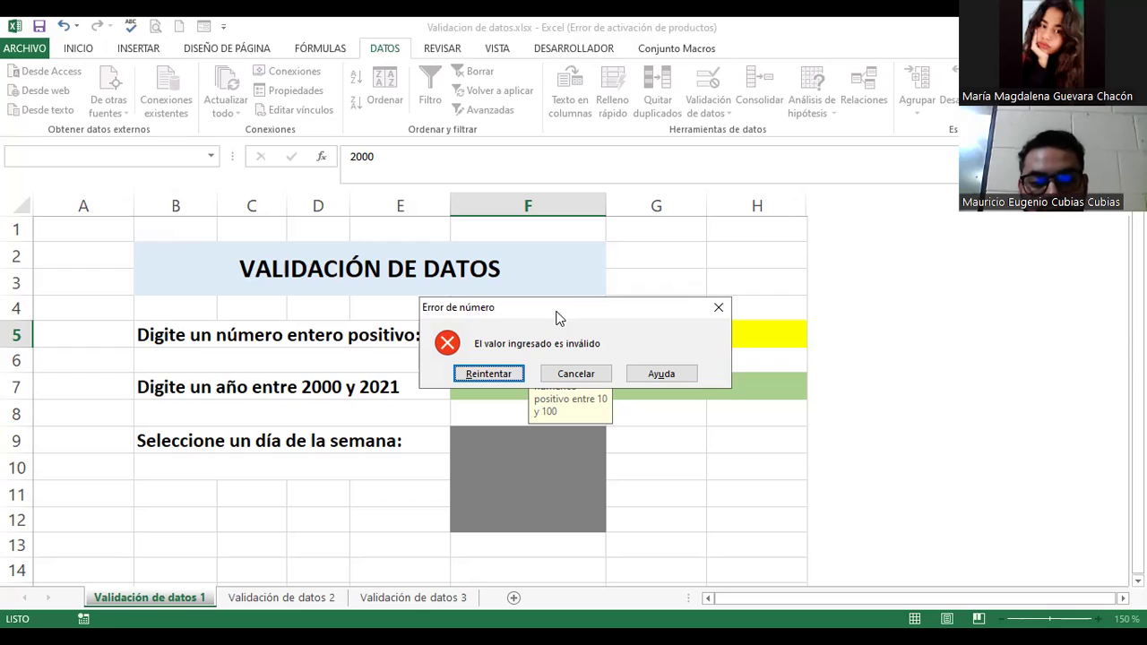
{"action": "key", "text": "Return"}
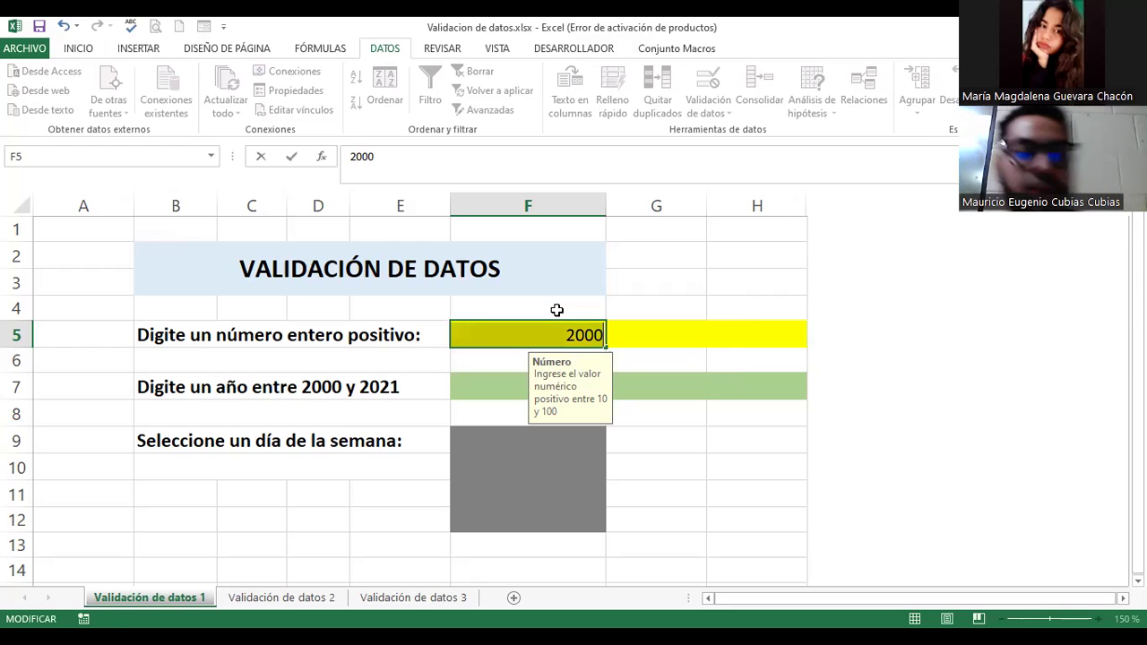
{"action": "key", "text": "Return"}
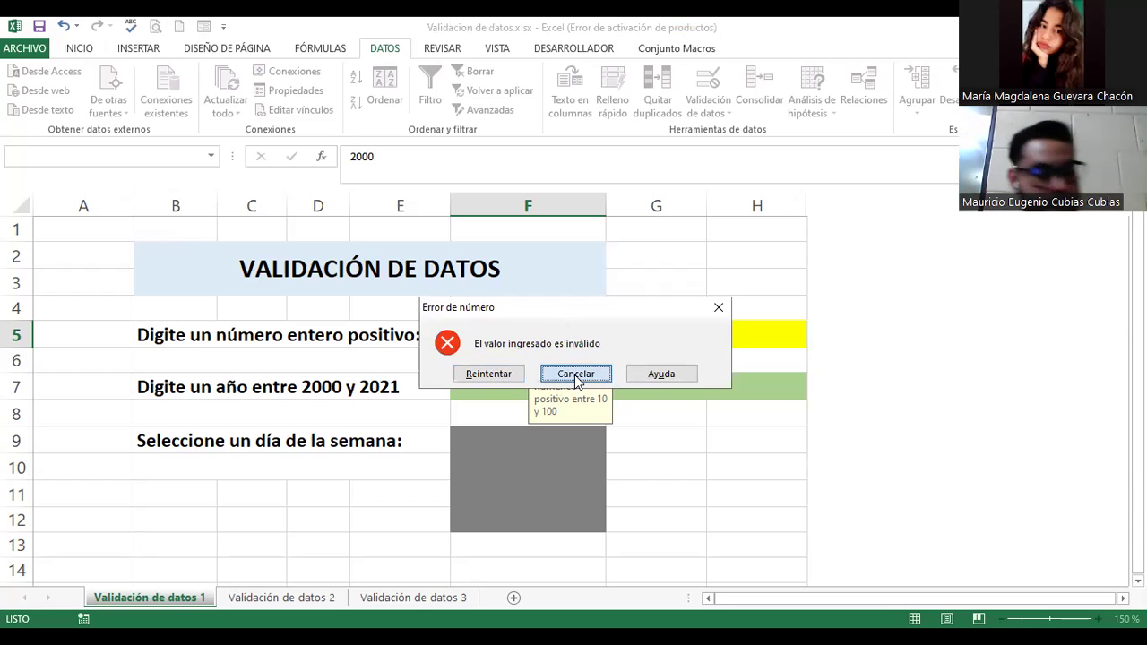
{"action": "left_click", "coordinate": [575, 377]}
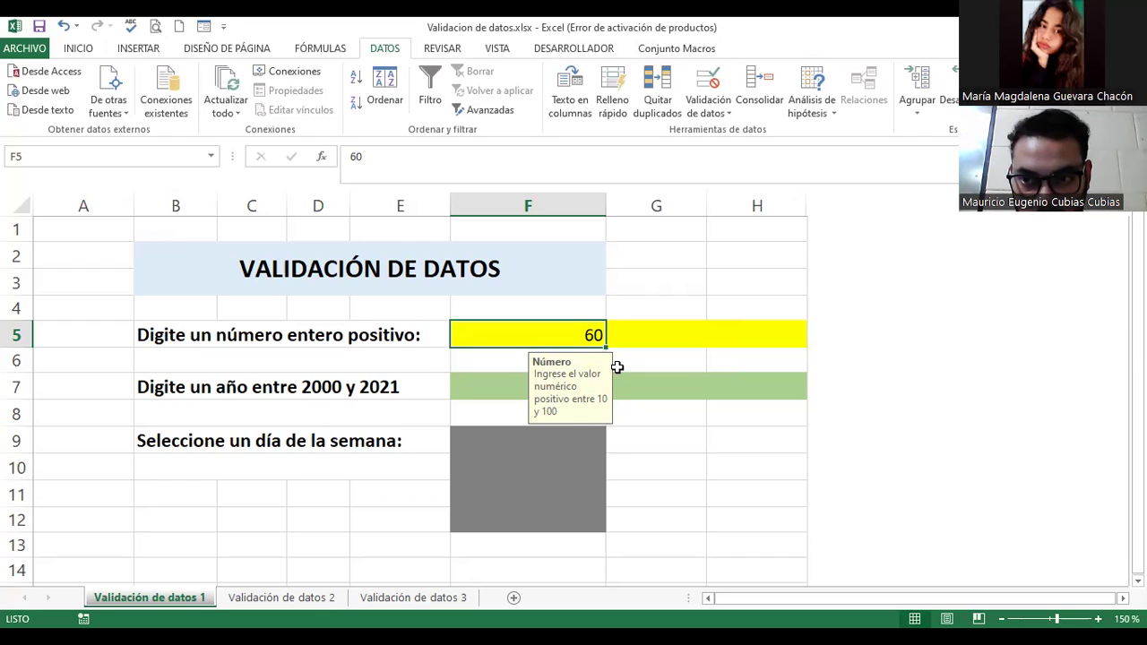
Try 350 in F5, cancel the rejection, then enter the valid value 70.
{"action": "key", "text": "Delete"}
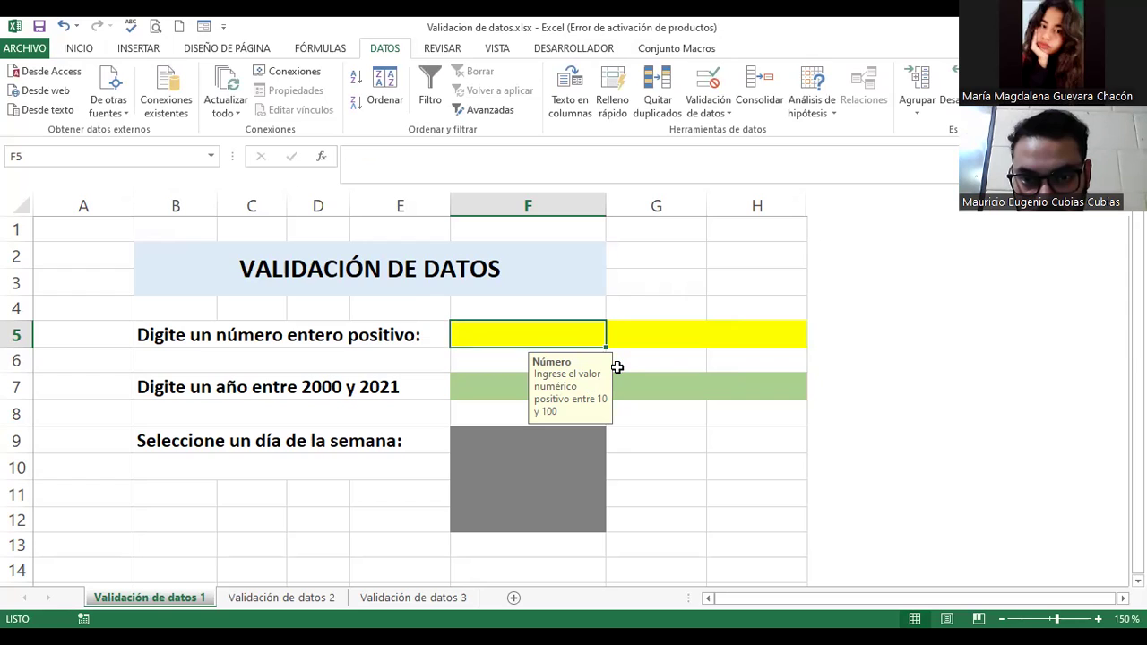
{"action": "type", "text": "350"}
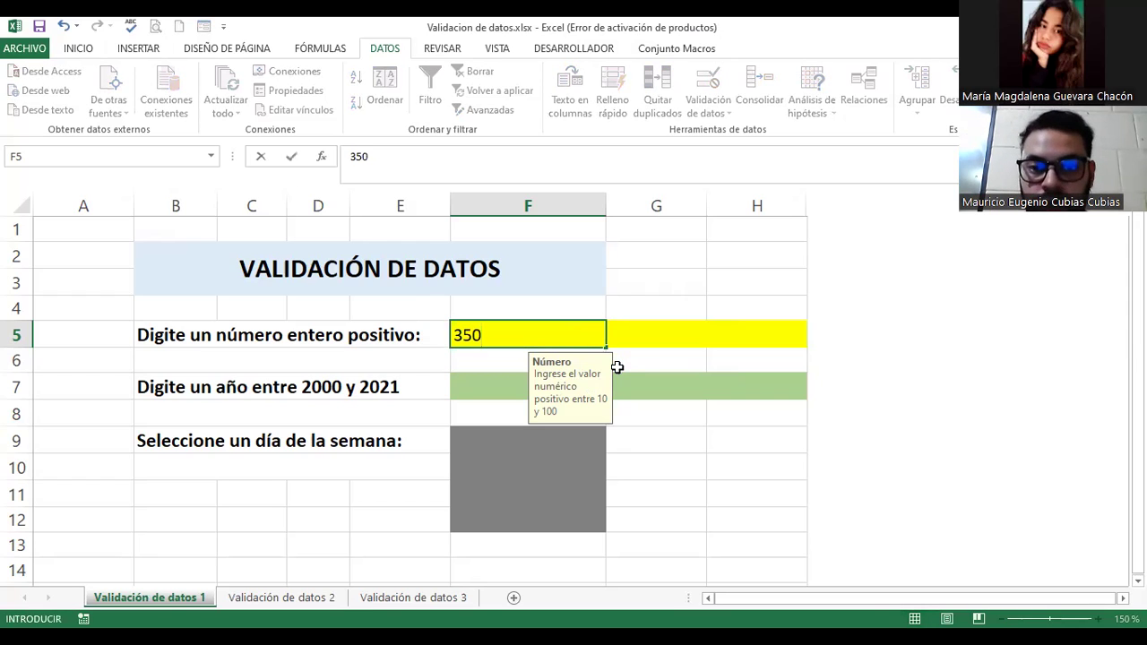
{"action": "key", "text": "Return"}
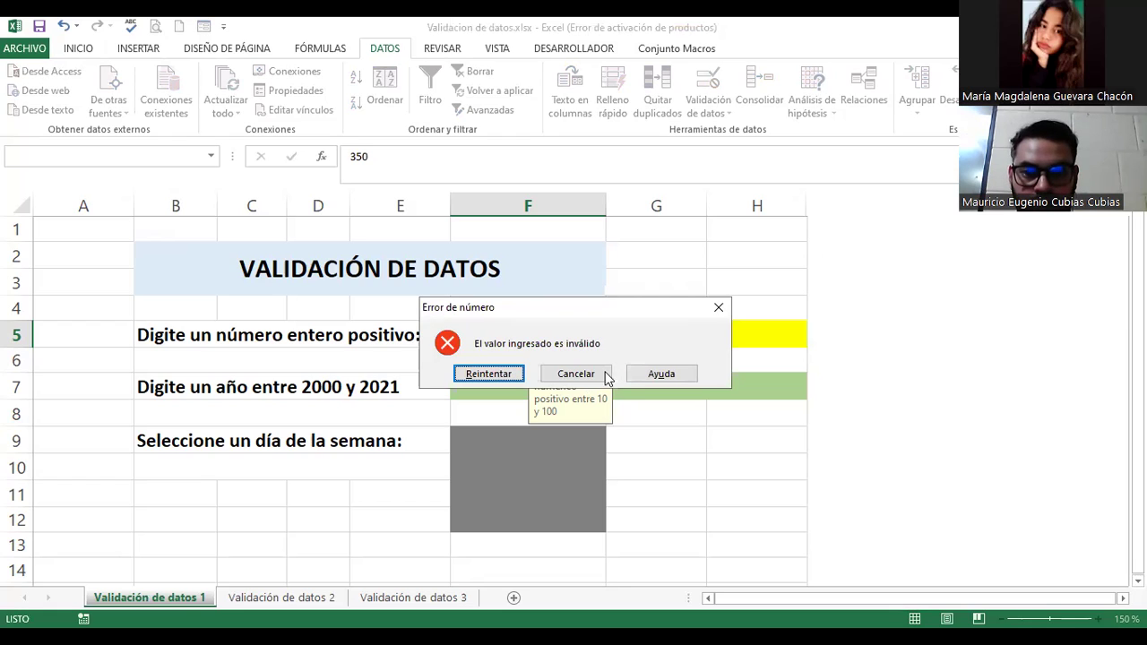
{"action": "left_click", "coordinate": [583, 375]}
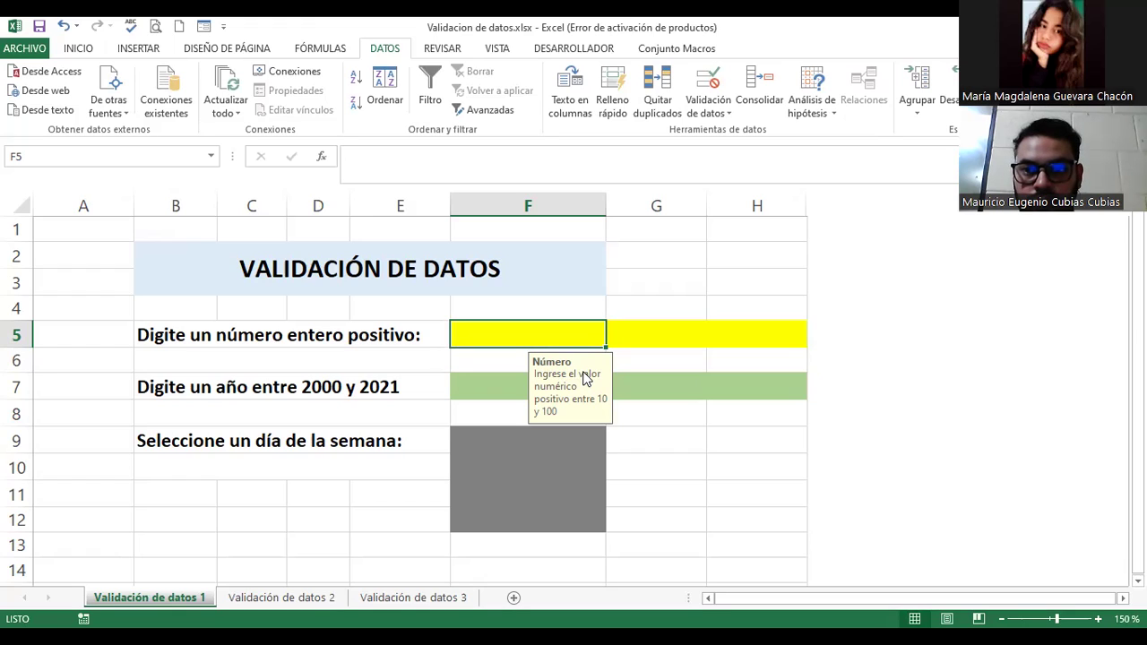
{"action": "type", "text": "70"}
{"action": "key", "text": "ctrl+Return"}
{"action": "key", "text": "Return"}
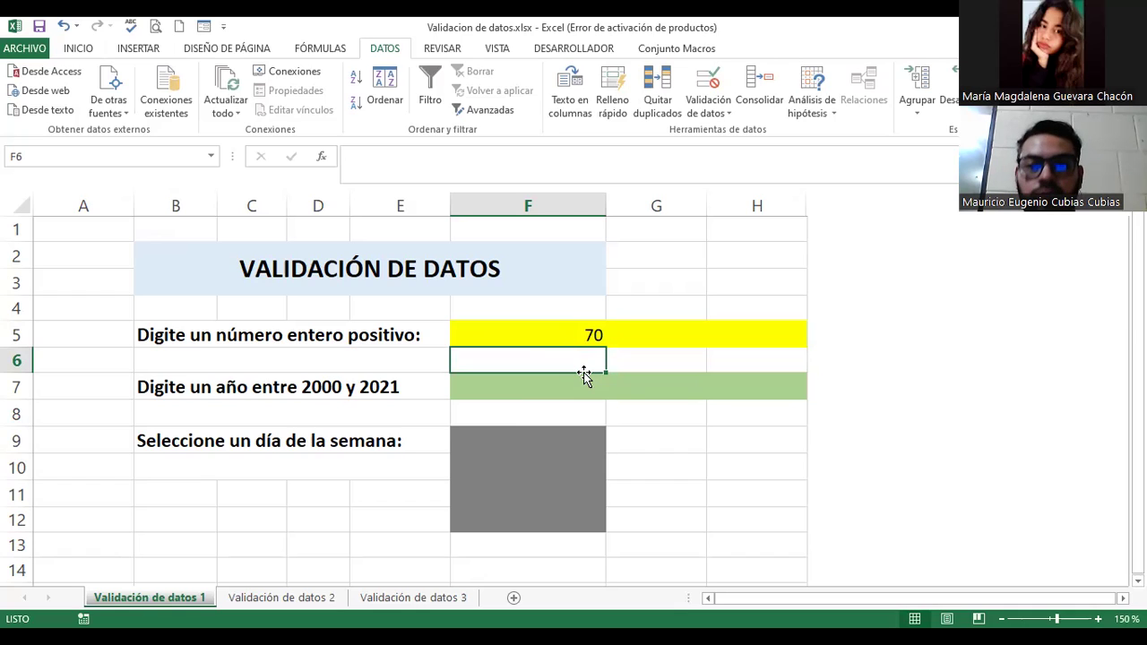
{"action": "key", "text": "Up"}
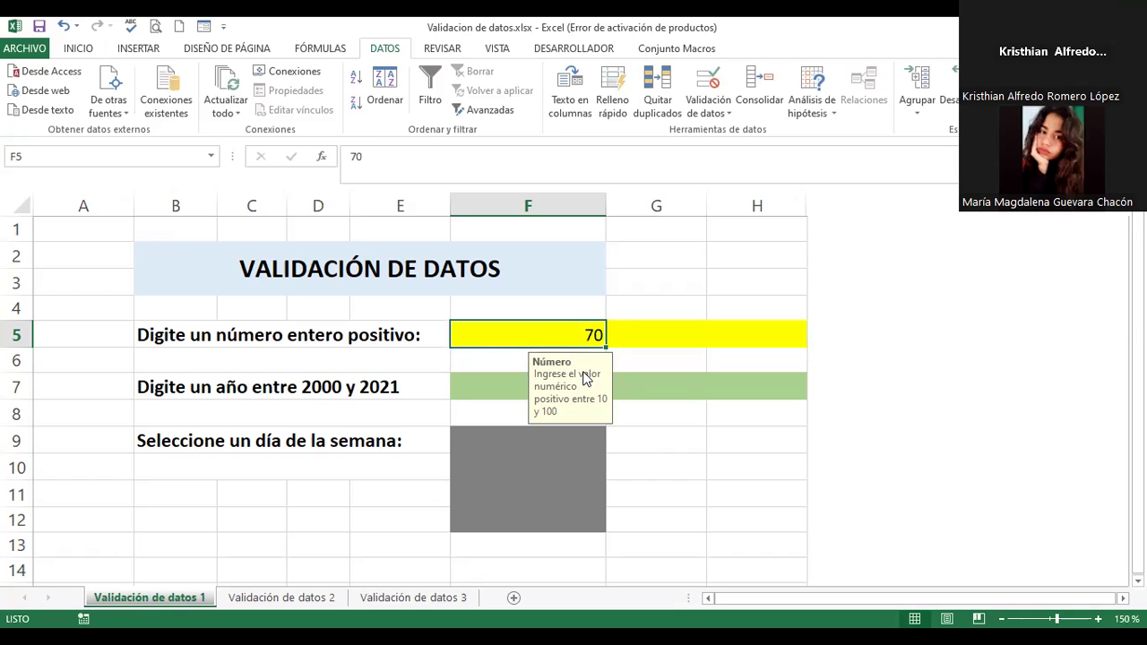
Reopen F5's Validación de datos to review its criteria, input message and Detener alert, then close it.
{"action": "key", "text": "Right"}
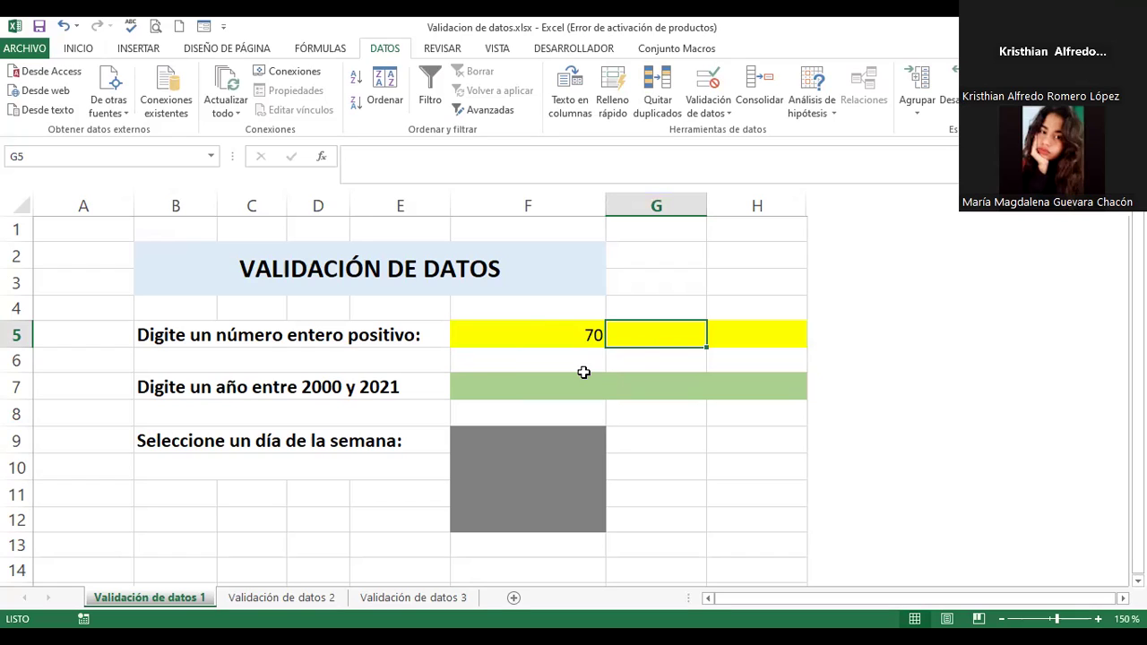
{"action": "left_click", "coordinate": [546, 329]}
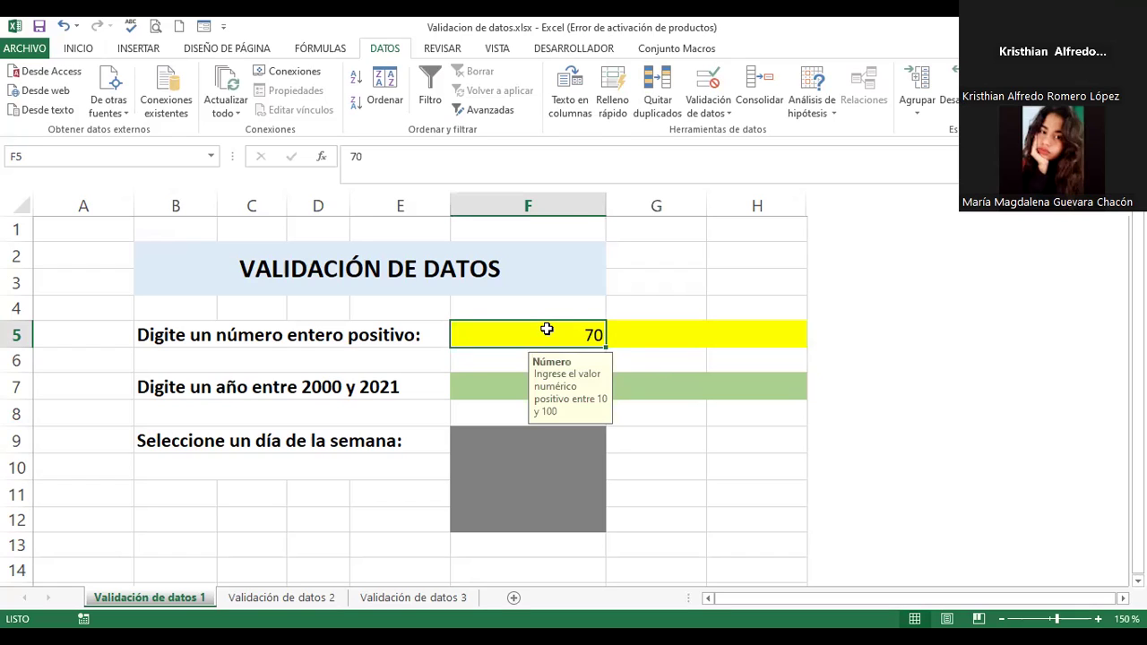
{"action": "left_click", "coordinate": [717, 81]}
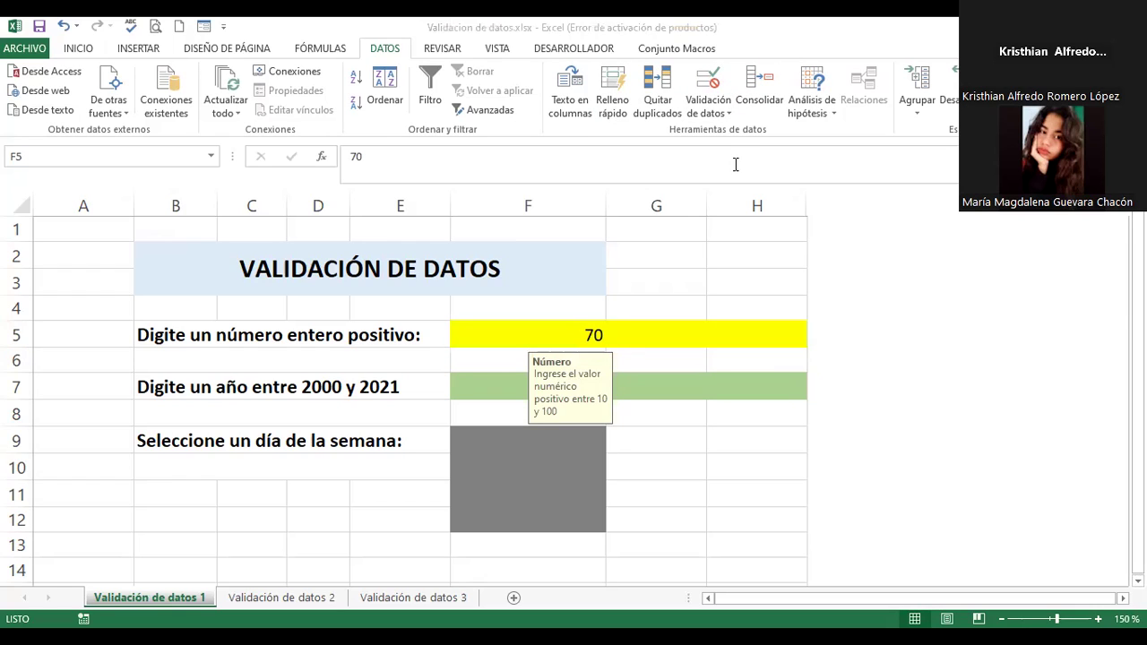
{"action": "left_click", "coordinate": [731, 113]}
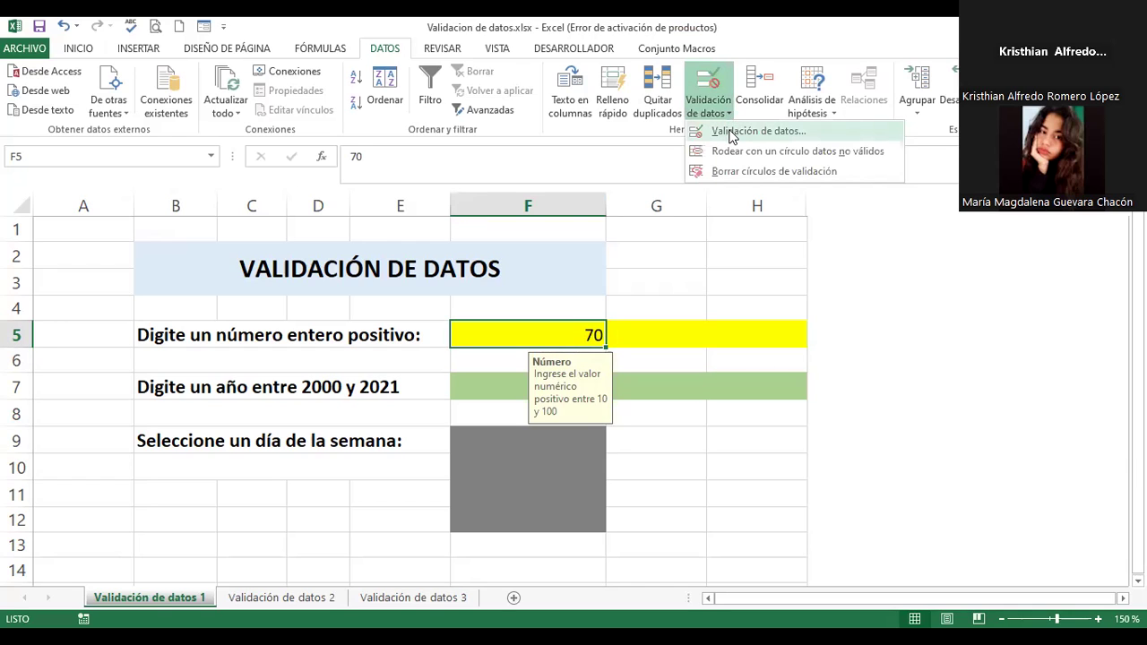
{"action": "left_click", "coordinate": [731, 132]}
{"action": "left_click", "coordinate": [652, 183]}
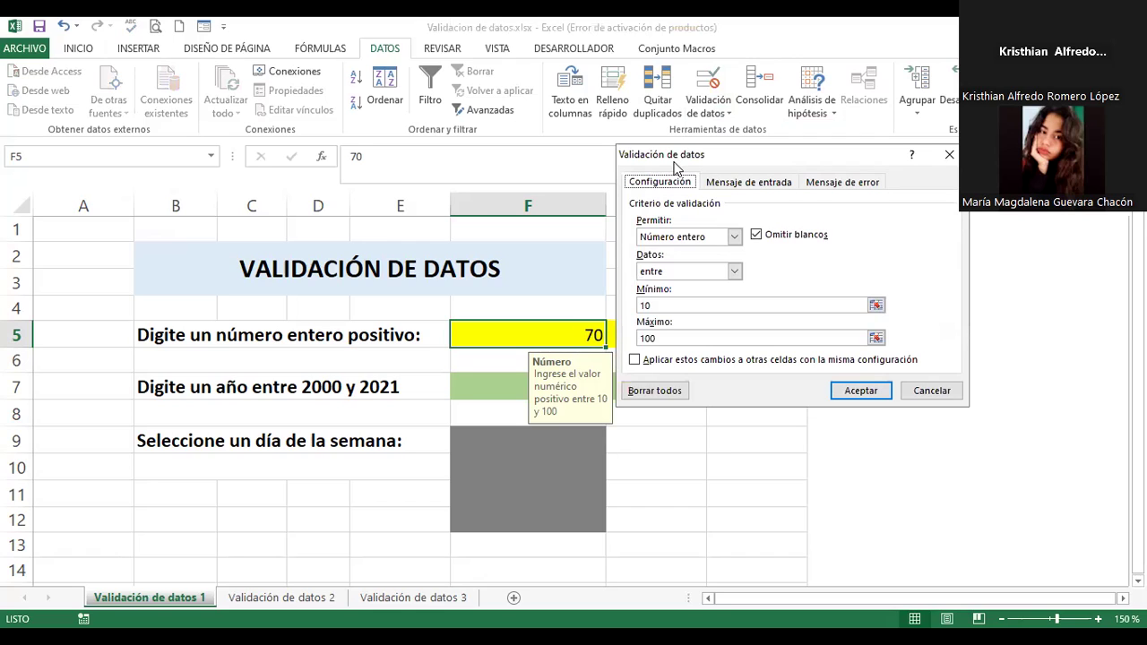
{"action": "left_click_drag", "start_coordinate": [674, 162], "coordinate": [682, 276]}
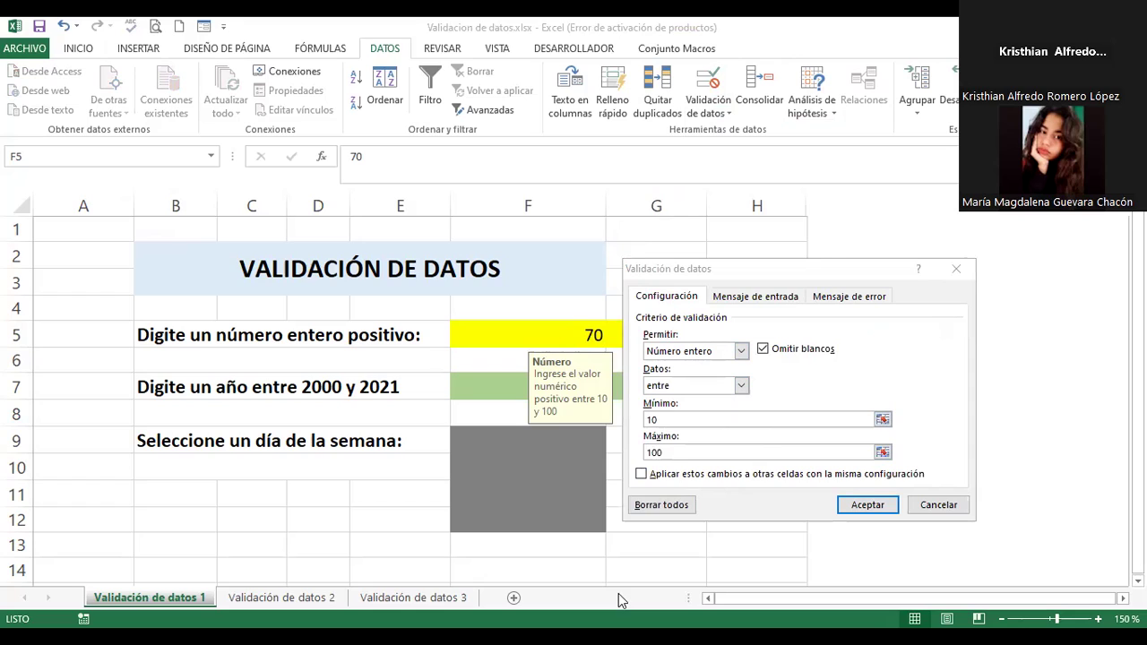
{"action": "left_click", "coordinate": [742, 301]}
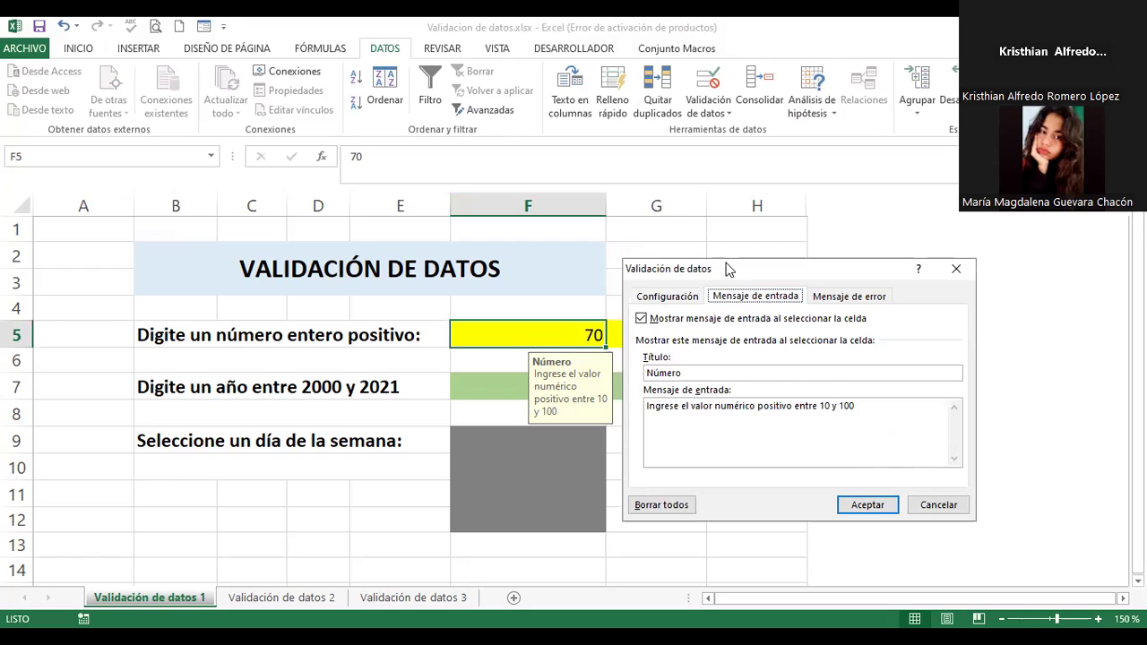
{"action": "left_click_drag", "start_coordinate": [728, 268], "coordinate": [697, 147]}
{"action": "left_click", "coordinate": [795, 179]}
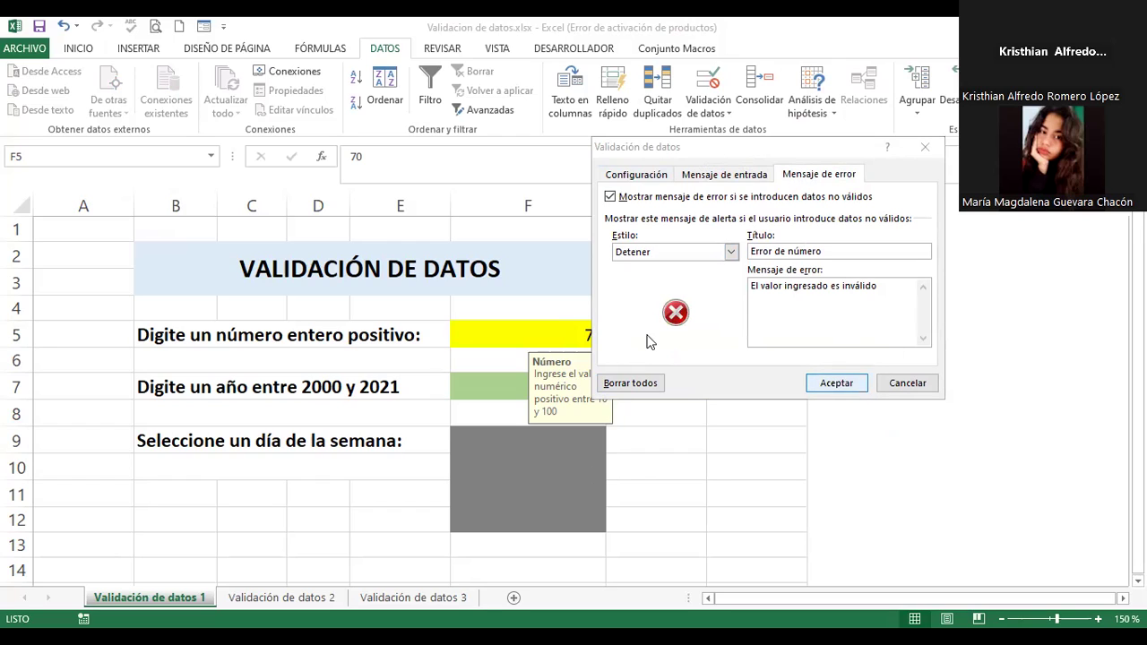
{"action": "left_click", "coordinate": [836, 383]}
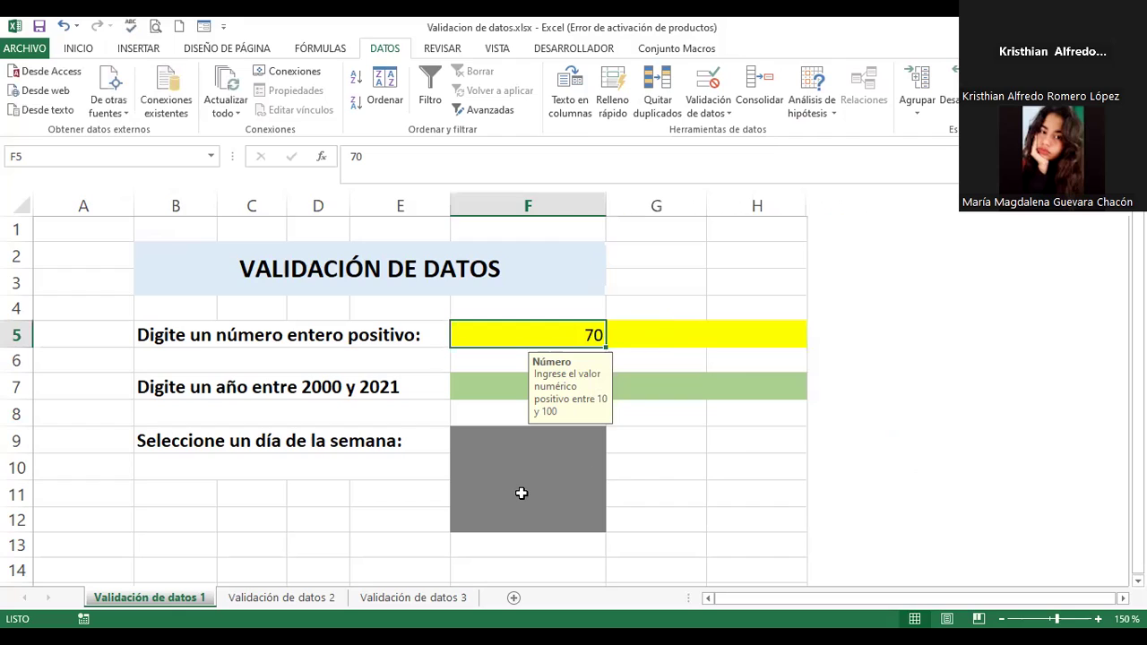
Restrict G5 to whole numbers between 10 and 100.
{"action": "left_click", "coordinate": [694, 411]}
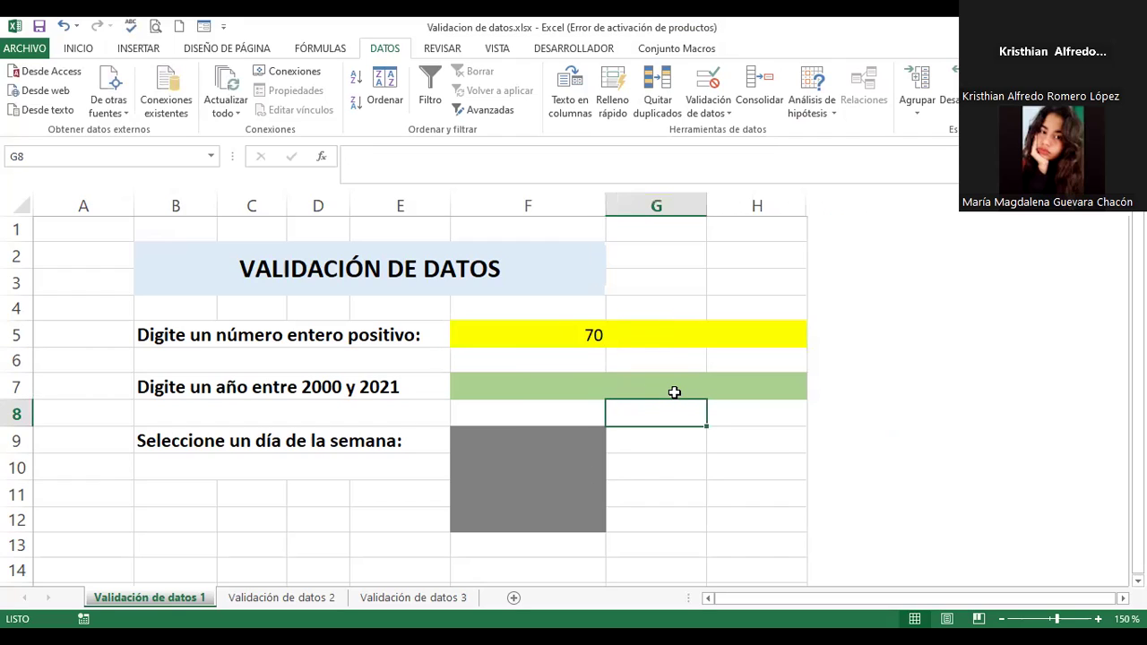
{"action": "left_click", "coordinate": [656, 331]}
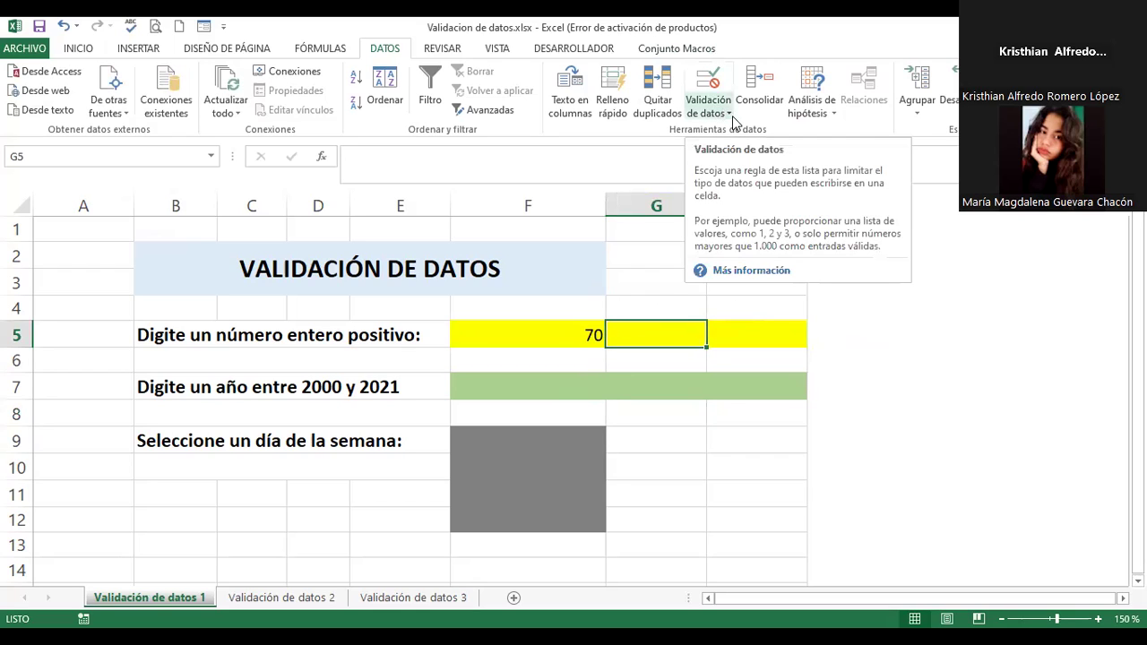
{"action": "left_click", "coordinate": [731, 148]}
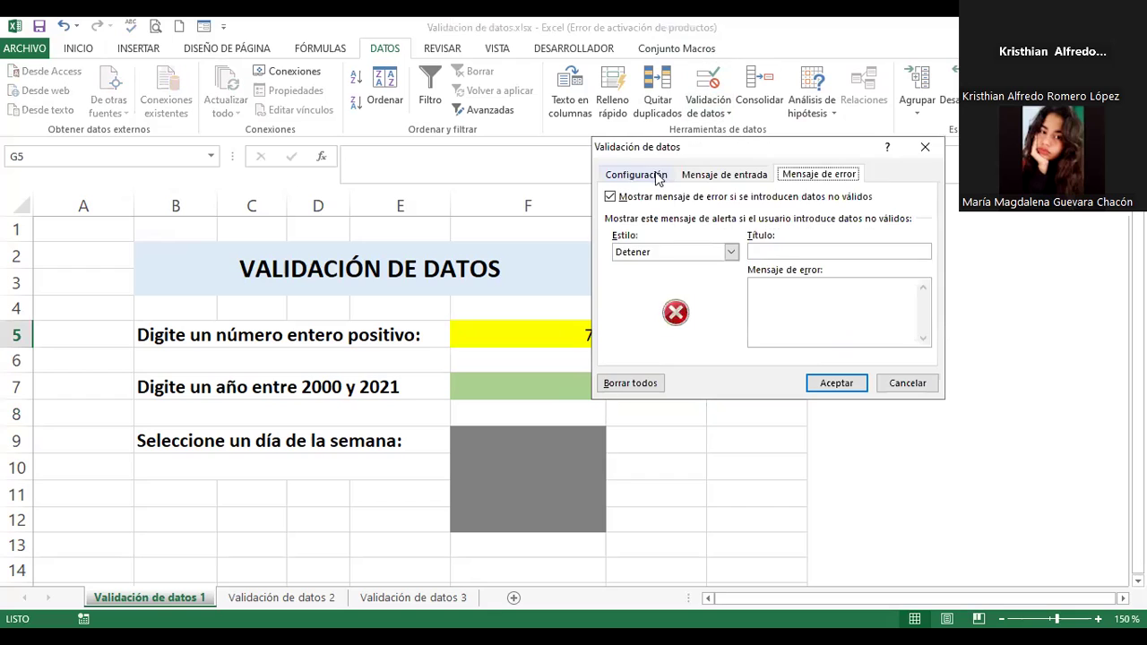
{"action": "left_click", "coordinate": [657, 176]}
{"action": "left_click", "coordinate": [680, 229]}
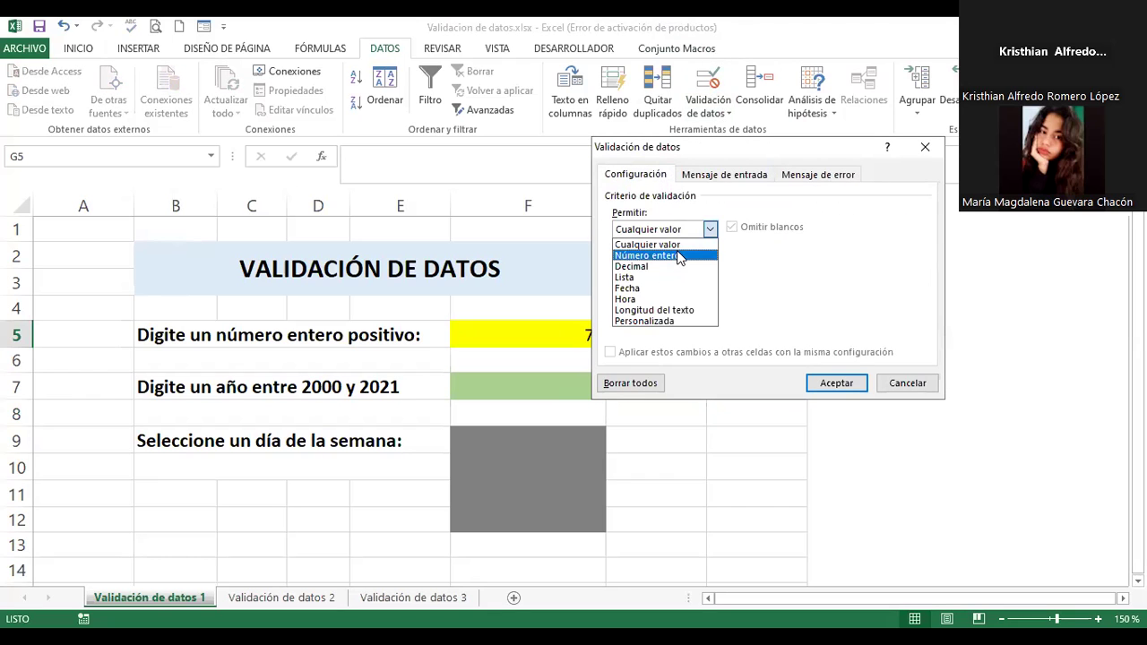
{"action": "left_click", "coordinate": [680, 257]}
{"action": "left_click_drag", "start_coordinate": [697, 146], "coordinate": [801, 40]}
{"action": "left_click", "coordinate": [770, 191]}
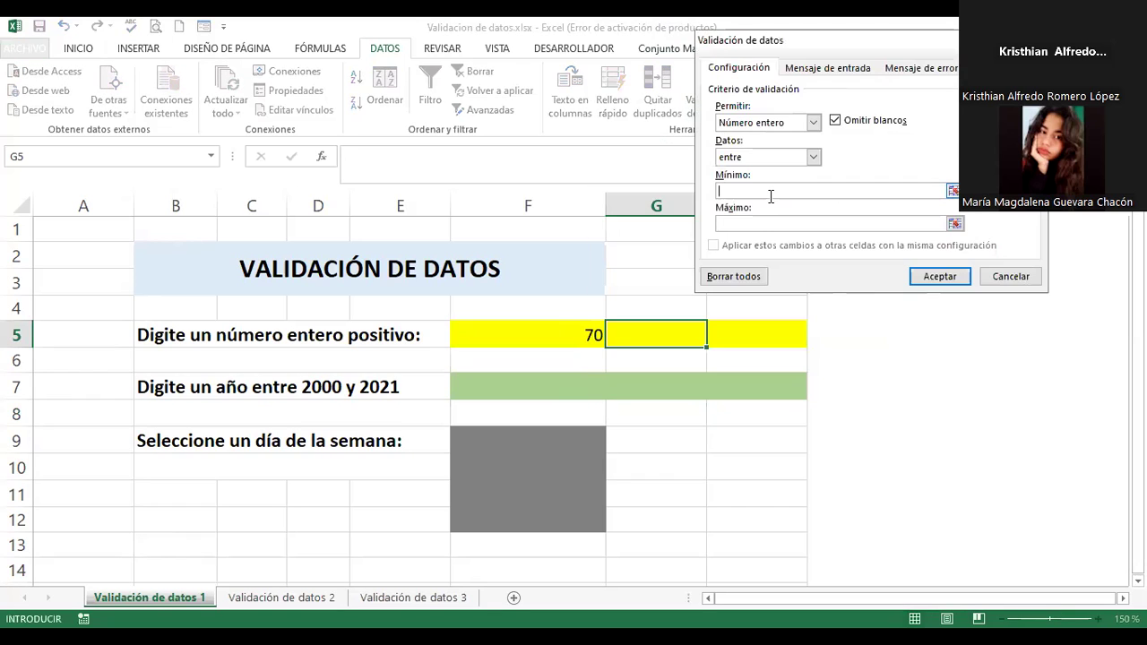
{"action": "type", "text": "10"}
{"action": "left_click", "coordinate": [745, 225]}
{"action": "type", "text": "100"}
Add G5's input message titled 'Número' reading 'Ingrese el dato entre 10 y 100'.
{"action": "left_click", "coordinate": [835, 71]}
{"action": "left_click", "coordinate": [853, 139]}
{"action": "type", "text": "Número"}
{"action": "left_click", "coordinate": [818, 185]}
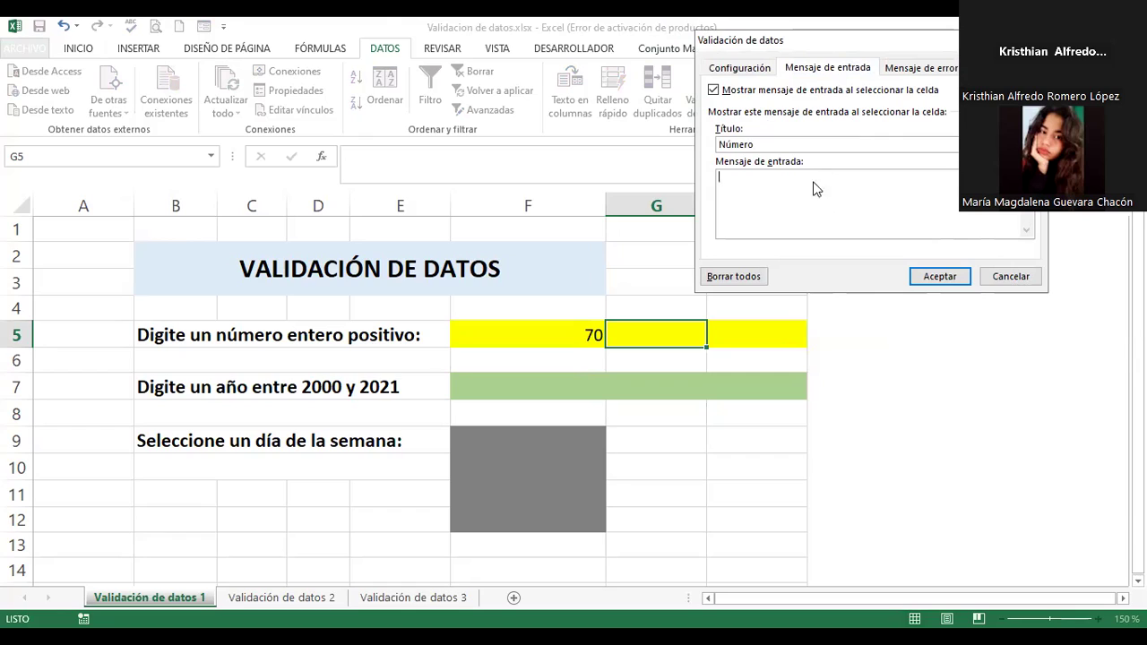
{"action": "type", "text": "Ingrese el núme"}
{"action": "key", "text": "BackSpace"}
{"action": "key", "text": "BackSpace"}
{"action": "key", "text": "BackSpace"}
{"action": "key", "text": "BackSpace"}
{"action": "type", "text": "dato entre 10 y 100"}
{"action": "left_click", "coordinate": [737, 68]}
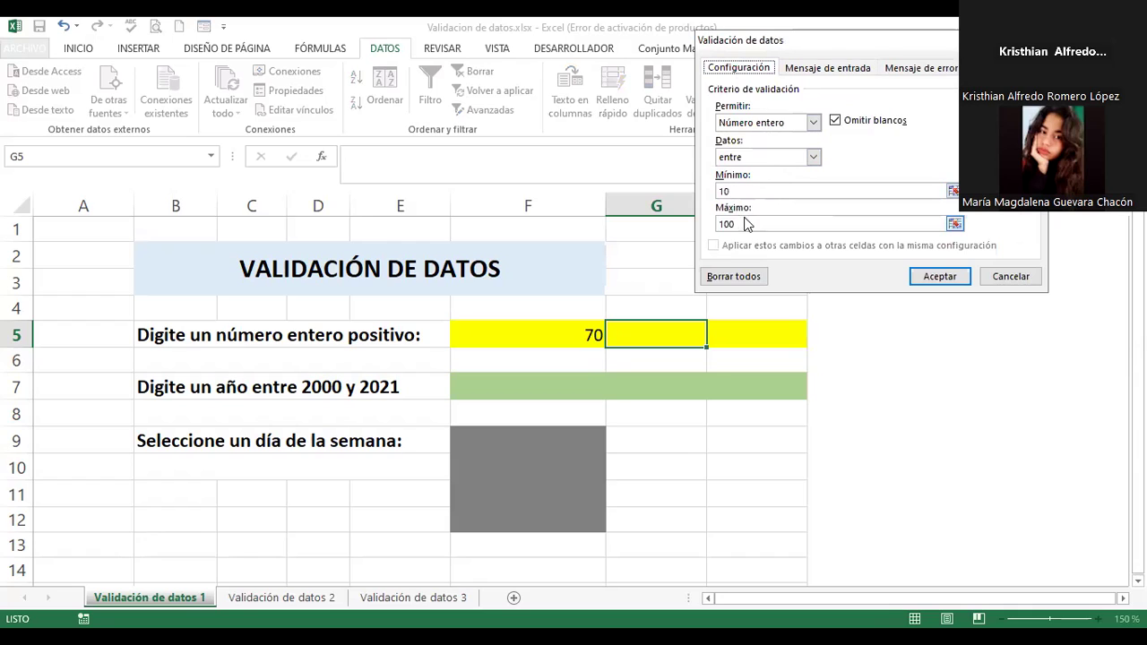
{"action": "left_click", "coordinate": [827, 72]}
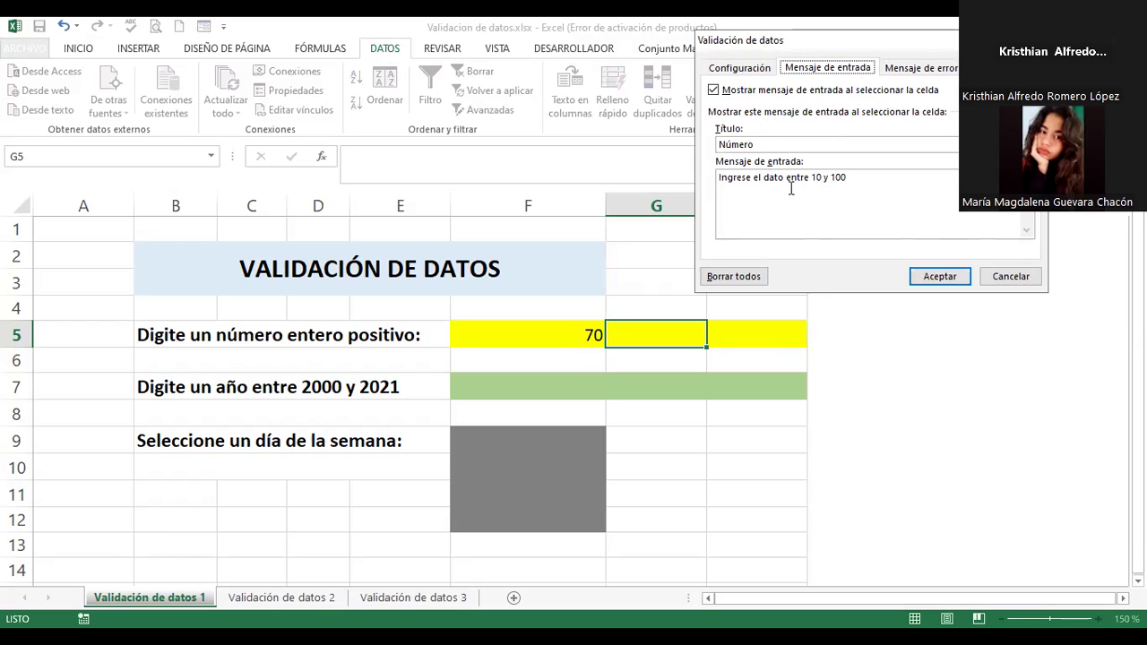
Set G5's error alert to Advertencia, titled 'Error número' with message 'Dato inválido'.
{"action": "key", "text": "ctrl+Tab"}
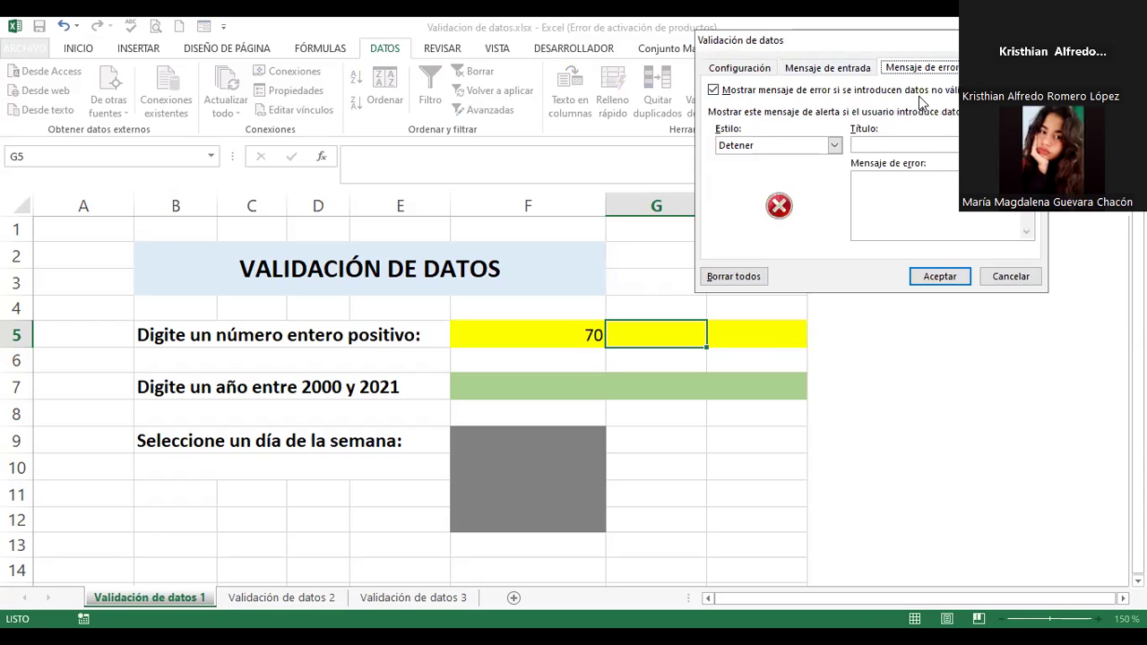
{"action": "left_click", "coordinate": [833, 145]}
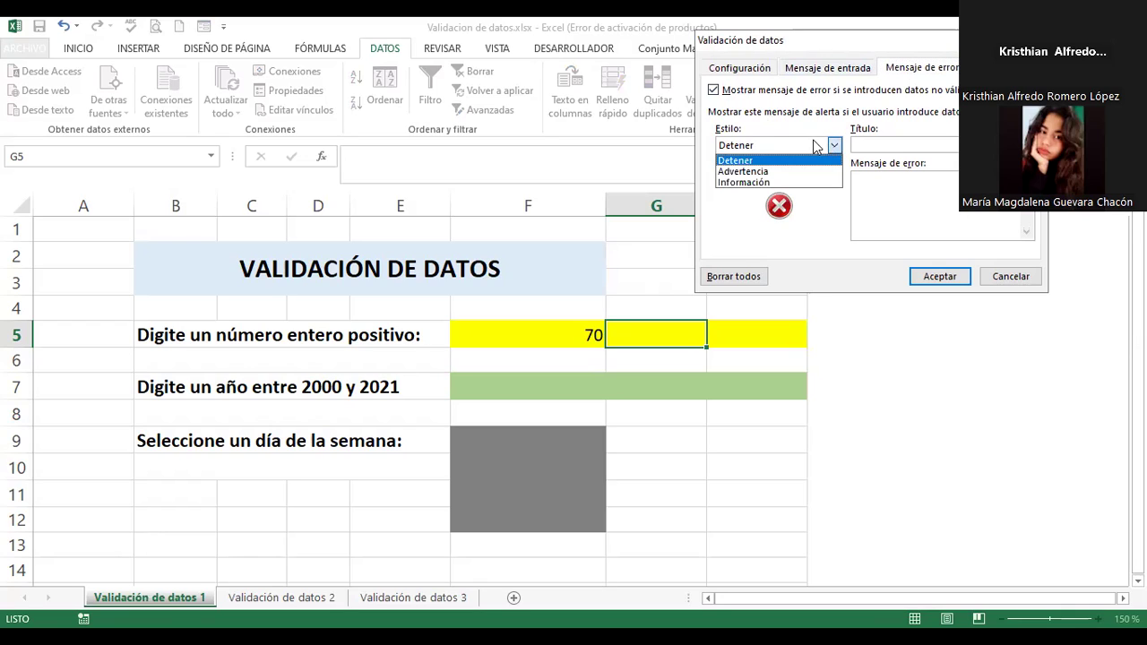
{"action": "left_click", "coordinate": [745, 172]}
{"action": "left_click", "coordinate": [907, 143]}
{"action": "type", "text": "Error número"}
{"action": "key", "text": "Tab"}
{"action": "type", "text": "Datos inválido"}
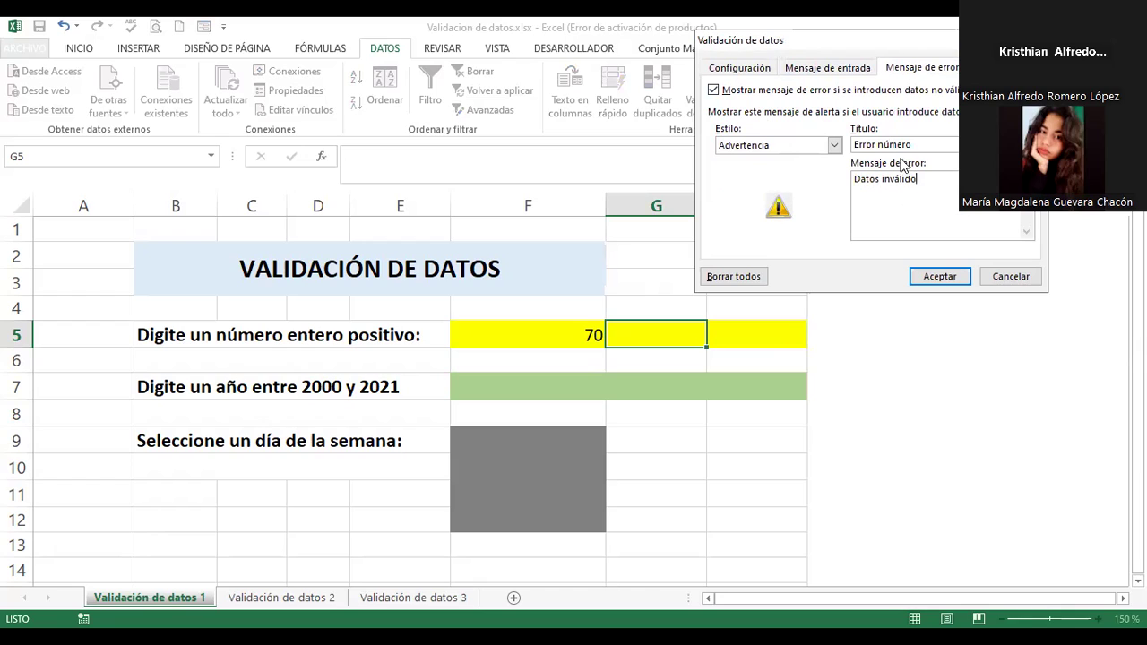
{"action": "left_click", "coordinate": [879, 179]}
{"action": "key", "text": "BackSpace"}
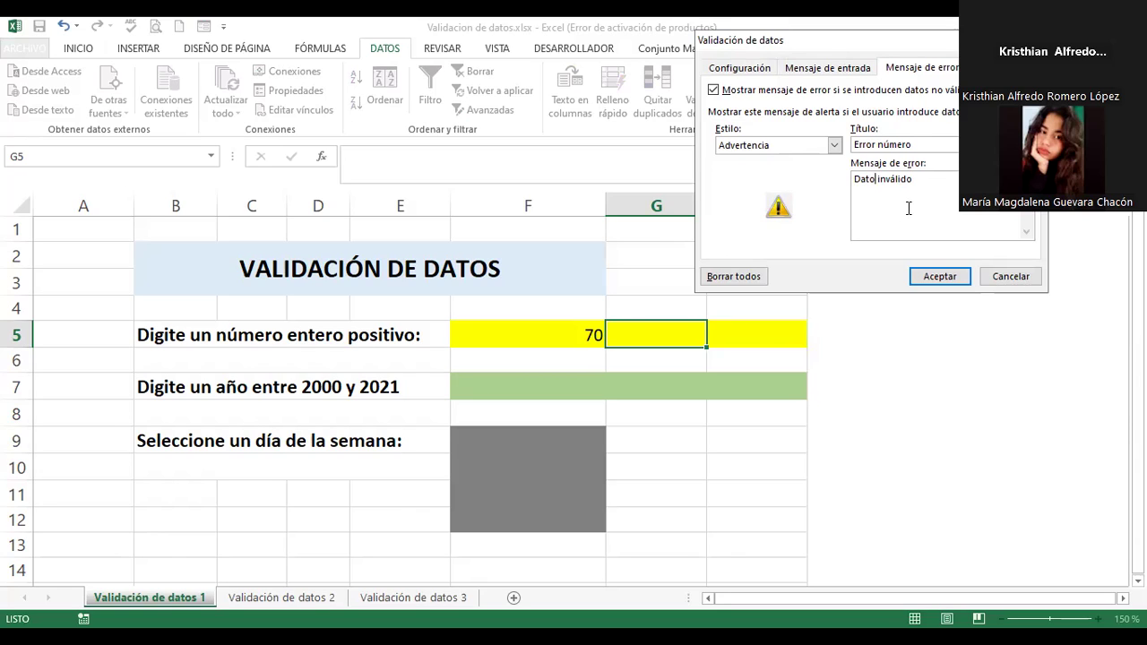
Review the criteria, input message and error alert tabs, then apply G5's validation.
{"action": "left_click", "coordinate": [740, 68]}
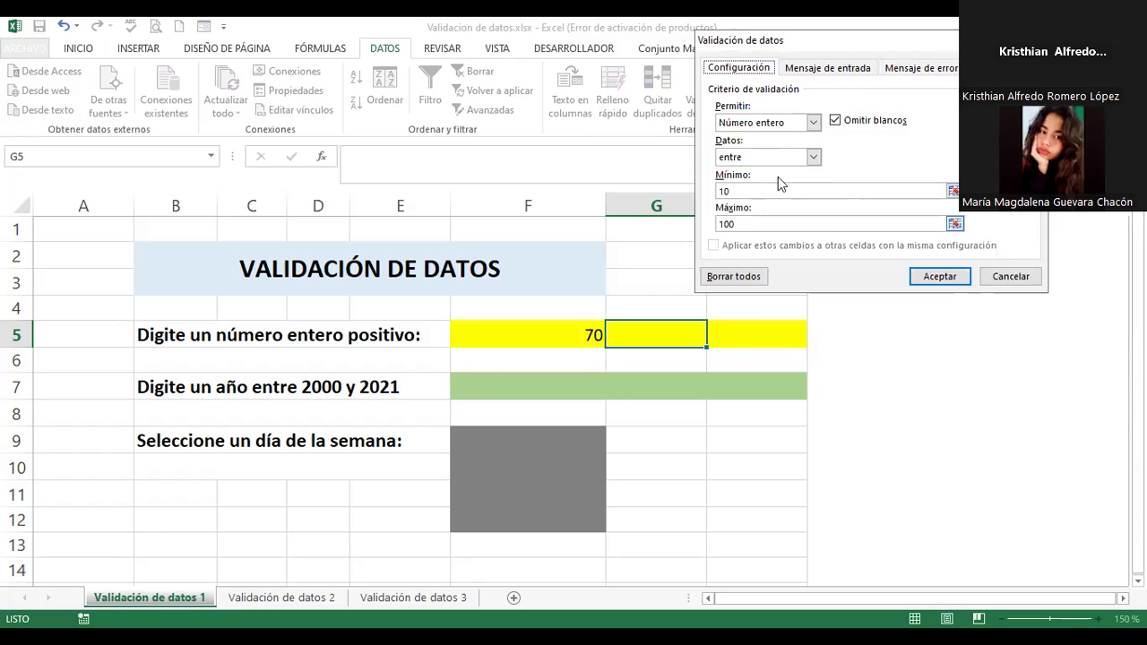
{"action": "left_click", "coordinate": [833, 70]}
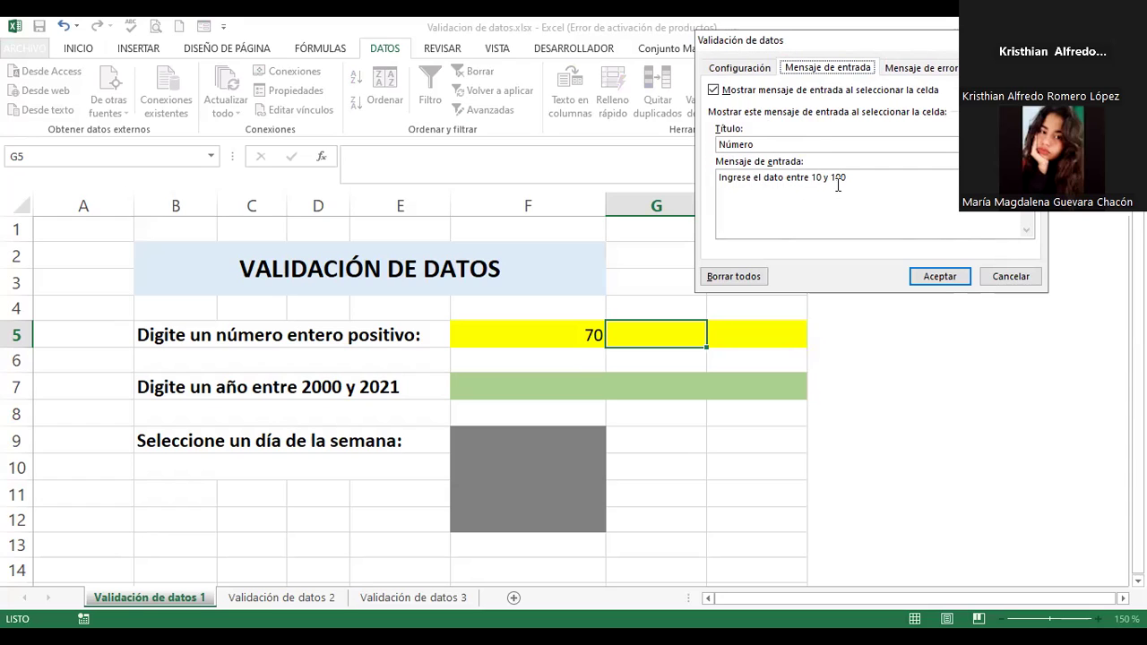
{"action": "left_click", "coordinate": [905, 69]}
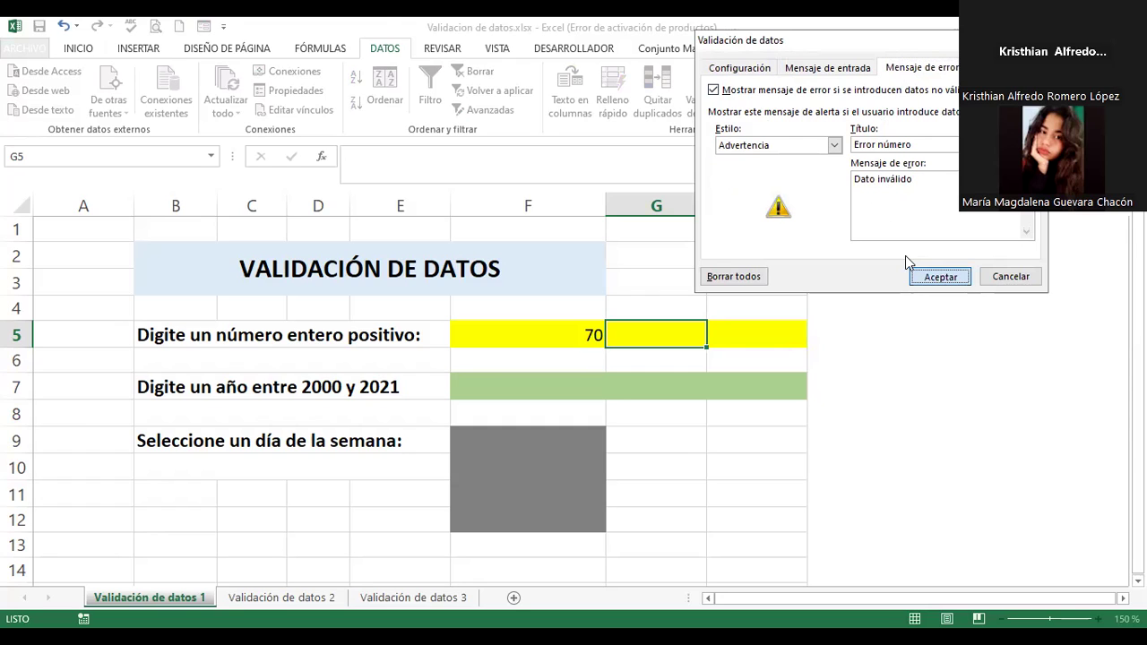
{"action": "key", "text": "Return"}
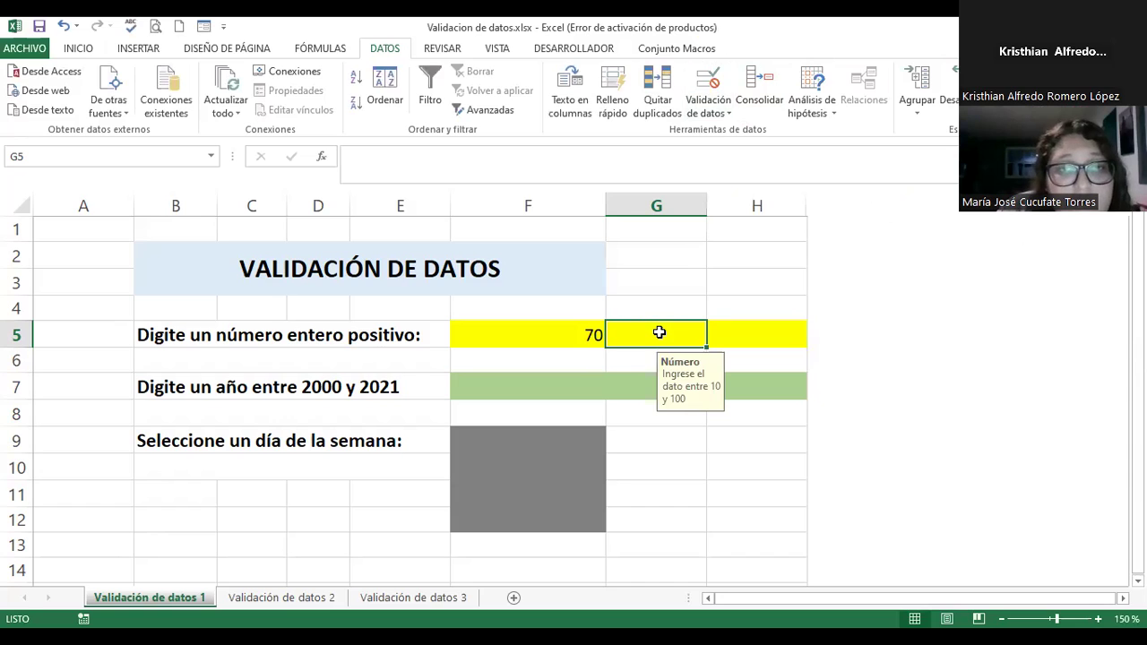
{"action": "left_click", "coordinate": [527, 337]}
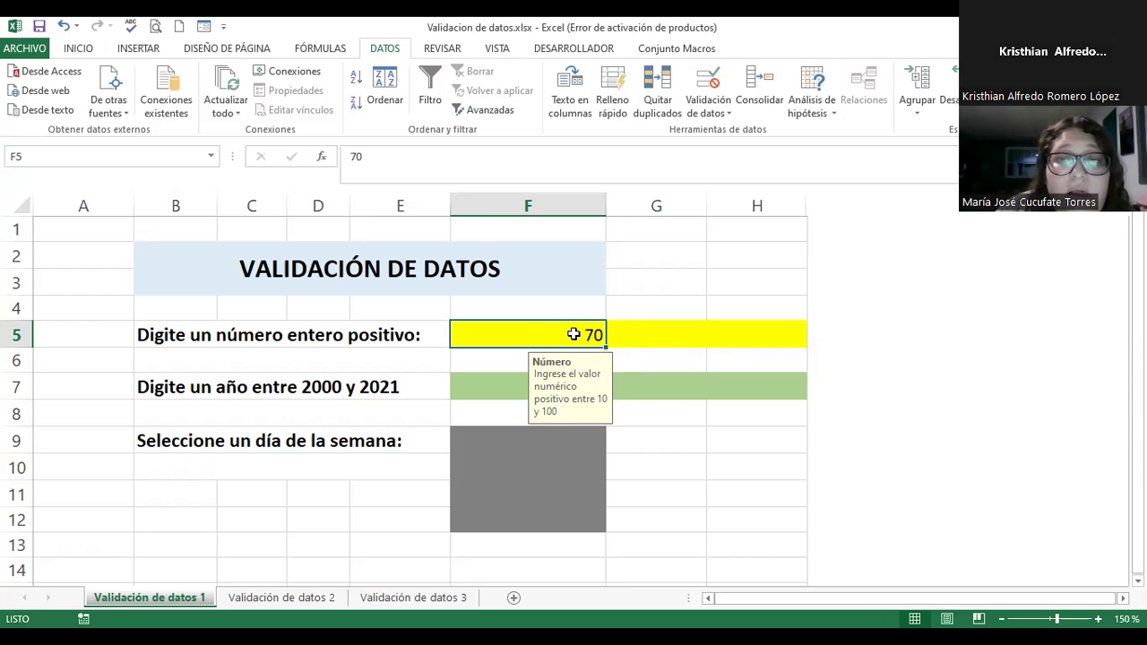
{"action": "left_click", "coordinate": [665, 337]}
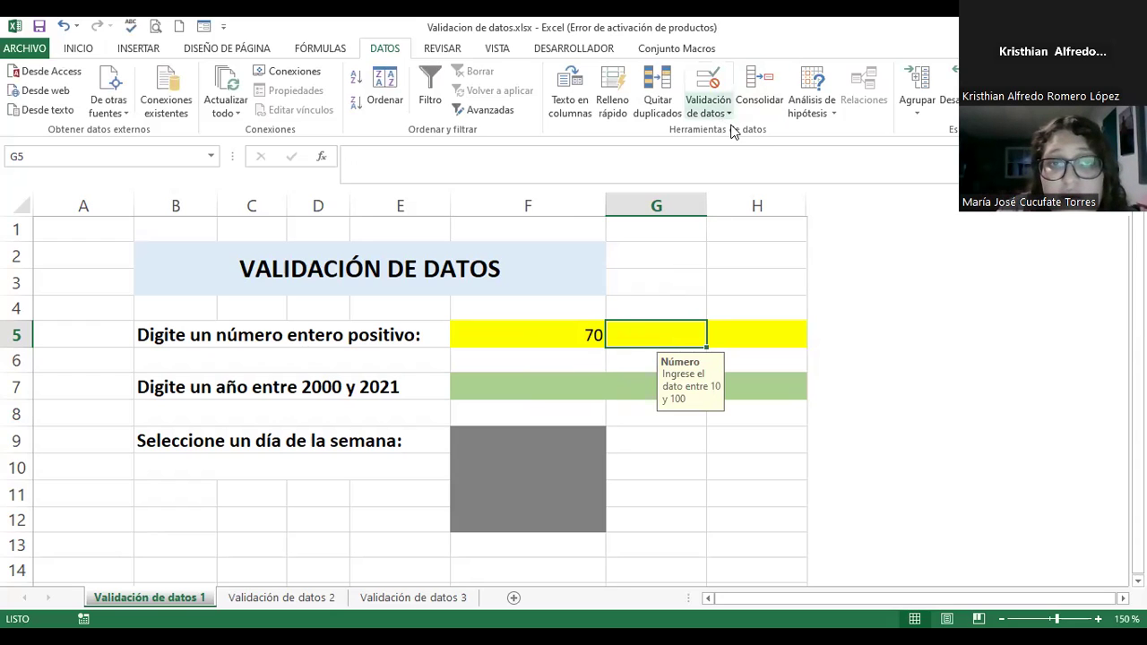
{"action": "left_click", "coordinate": [710, 98]}
{"action": "left_click", "coordinate": [738, 67]}
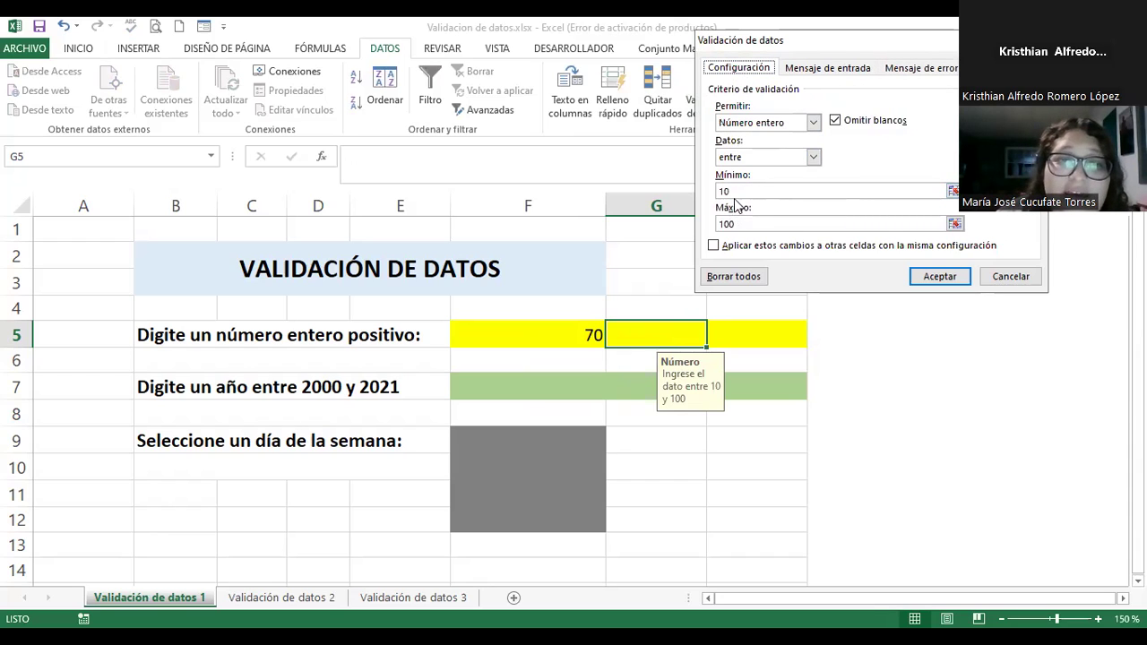
{"action": "left_click", "coordinate": [844, 68]}
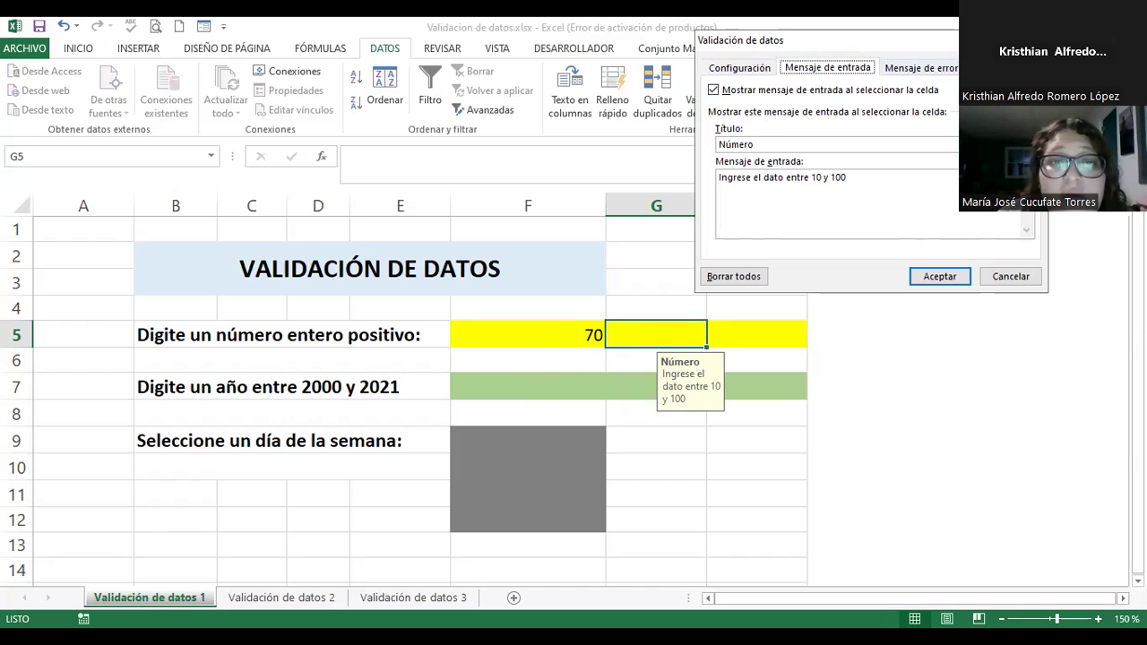
{"action": "left_click", "coordinate": [924, 68]}
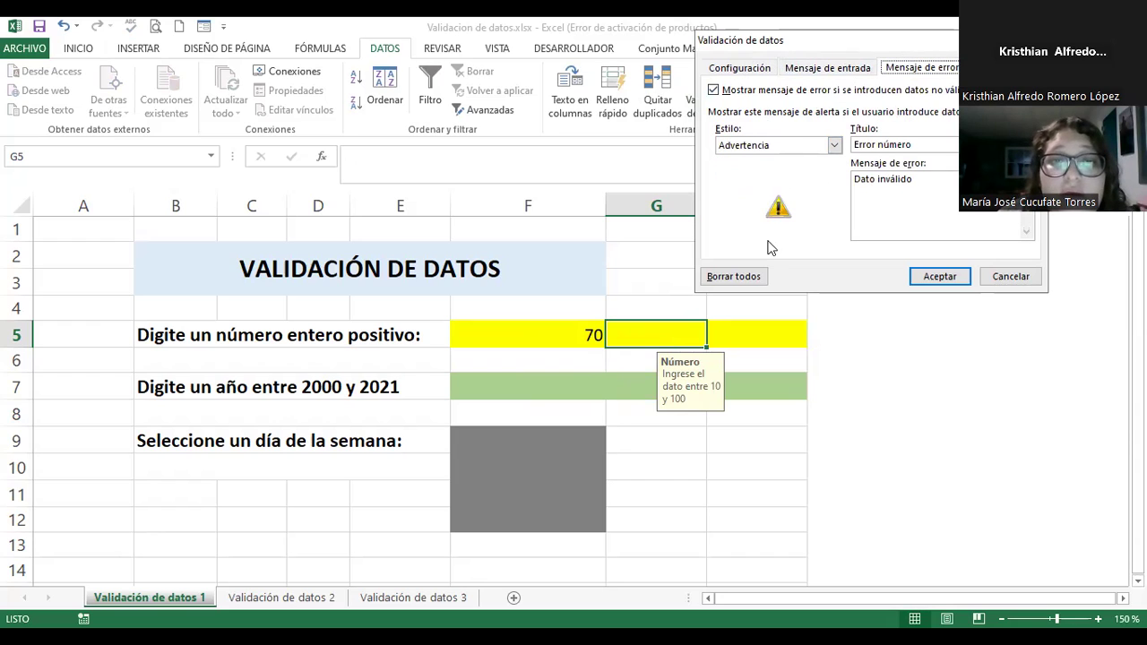
{"action": "left_click_drag", "start_coordinate": [940, 276], "coordinate": [668, 341]}
{"action": "key", "text": "Return"}
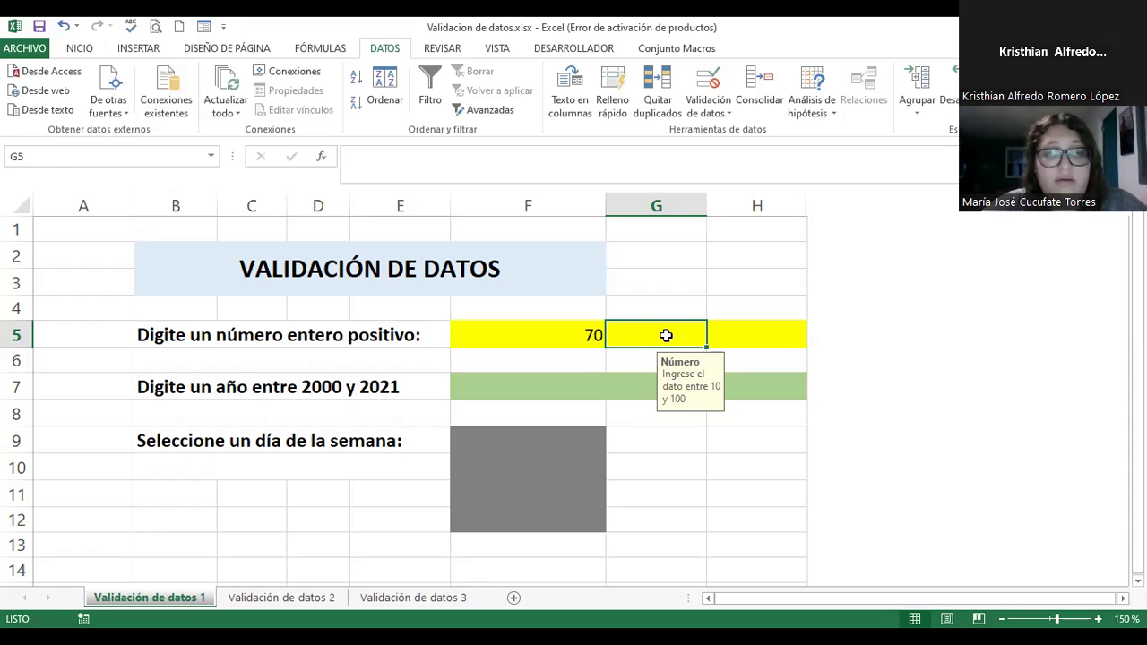
Enter -20 in G5 and accept it past the Error número warning.
{"action": "type", "text": "-20"}
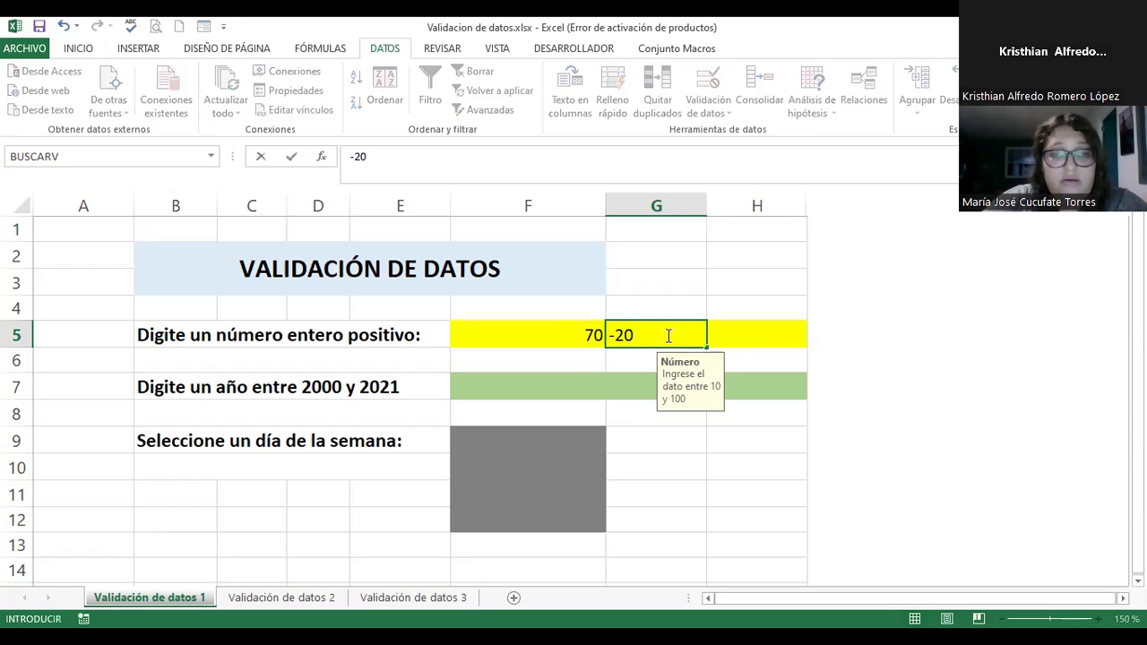
{"action": "key", "text": "Return"}
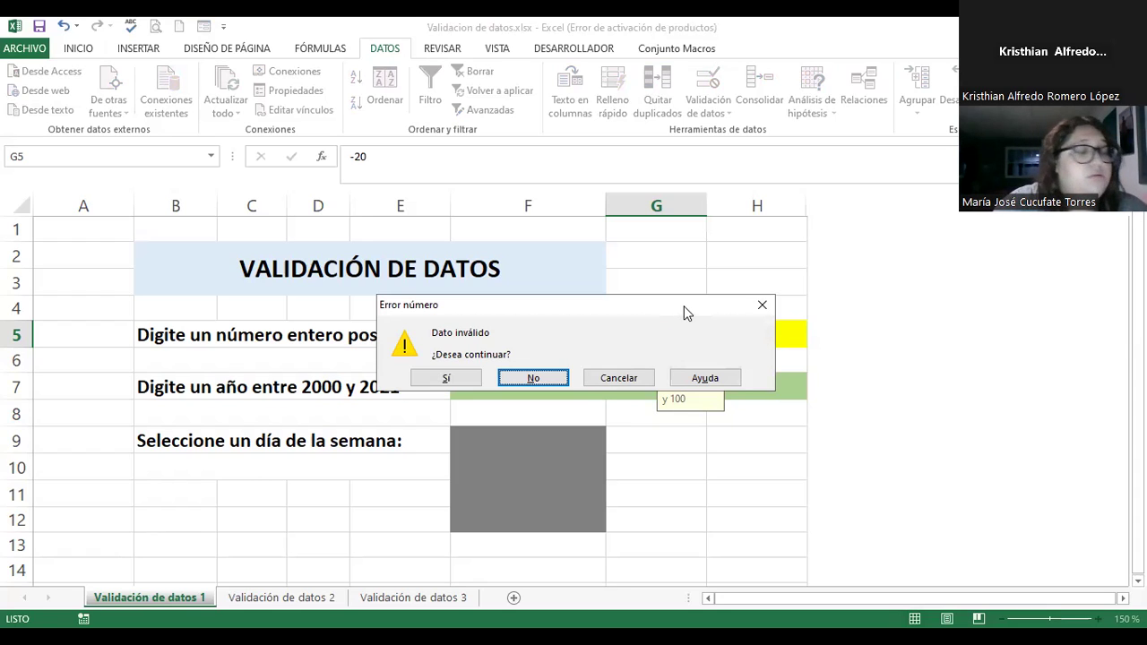
{"action": "left_click_drag", "start_coordinate": [684, 306], "coordinate": [735, 221]}
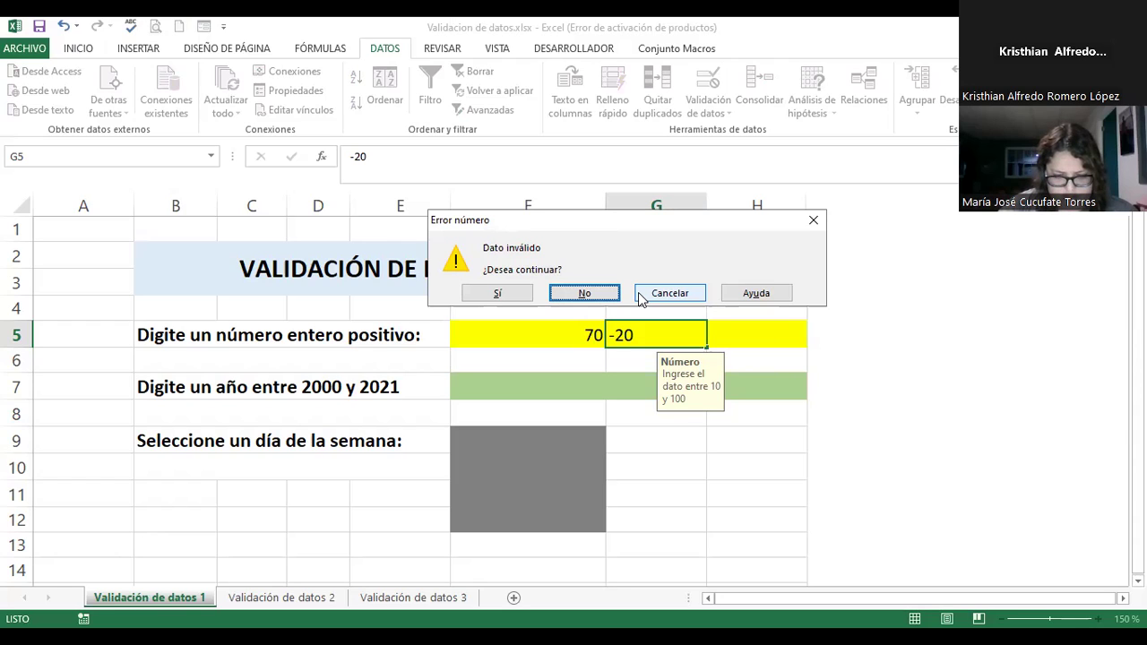
{"action": "left_click", "coordinate": [518, 298]}
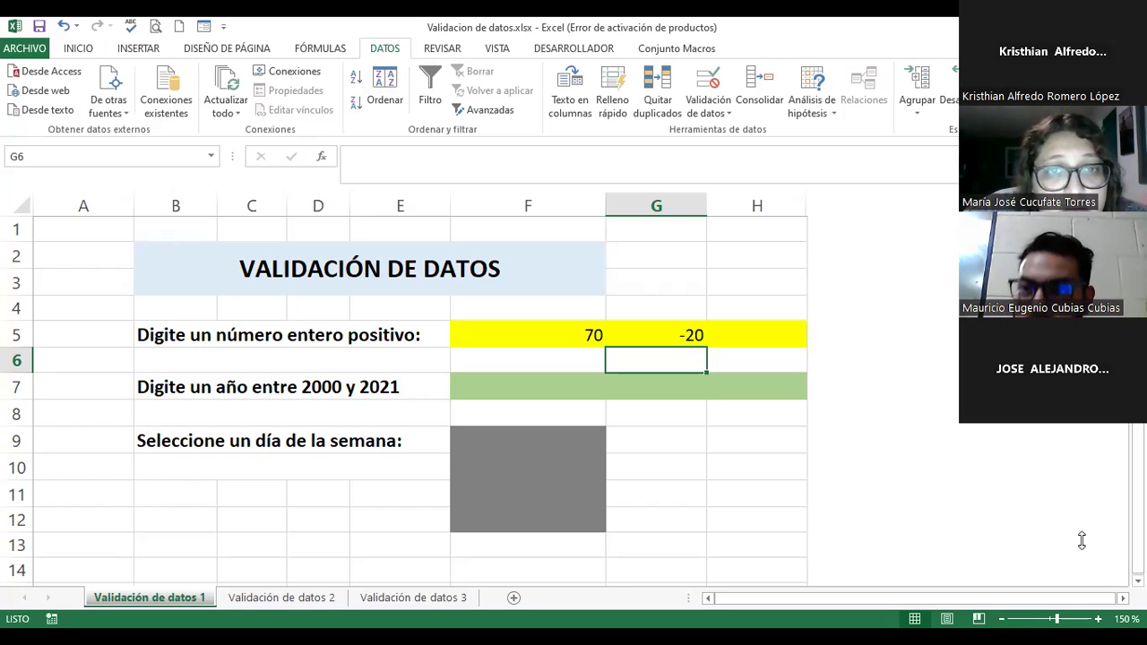
Inspect G5's existing validation rule, then select H5 and open its validation options.
{"action": "left_click", "coordinate": [670, 335]}
{"action": "left_click", "coordinate": [731, 118]}
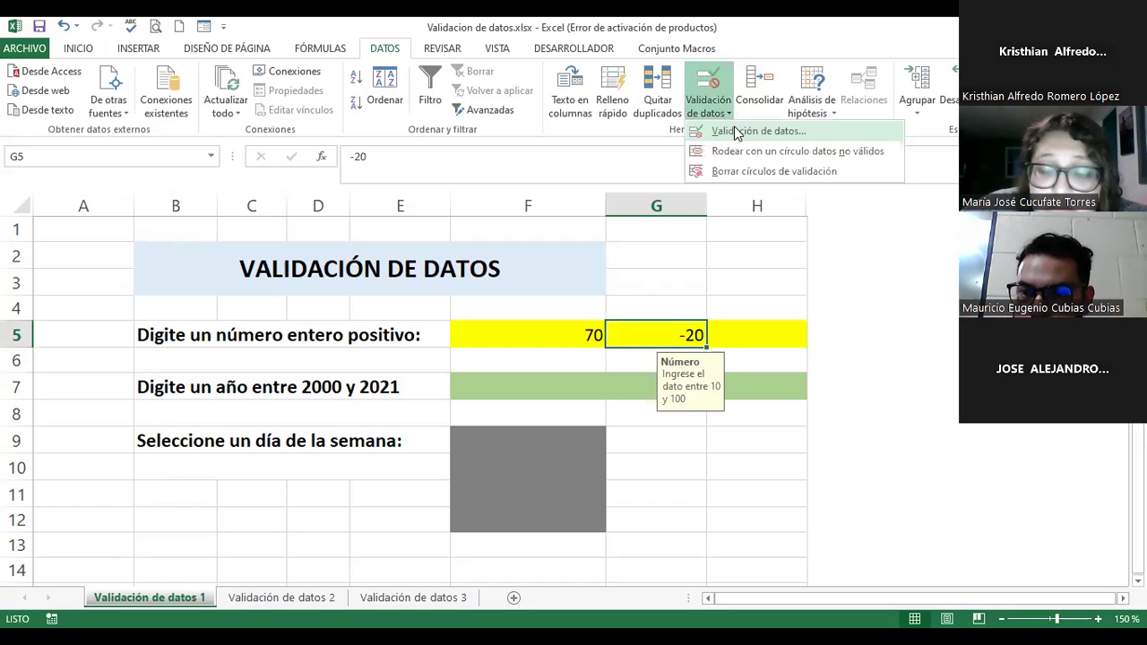
{"action": "left_click", "coordinate": [807, 134]}
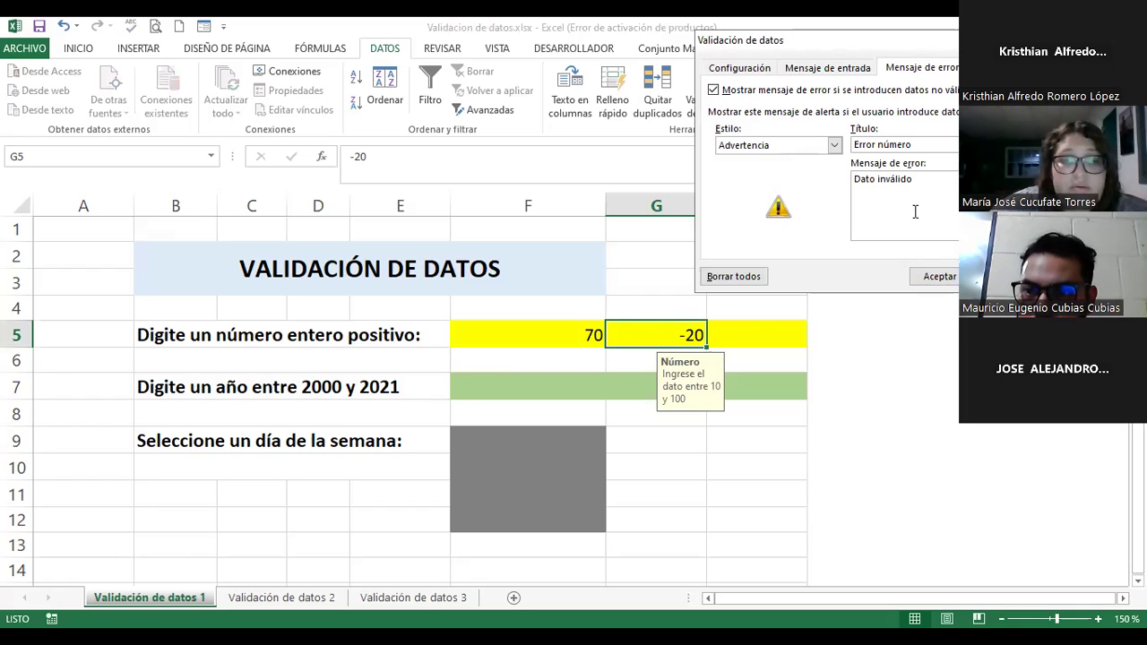
{"action": "key", "text": "Return"}
{"action": "left_click", "coordinate": [759, 331]}
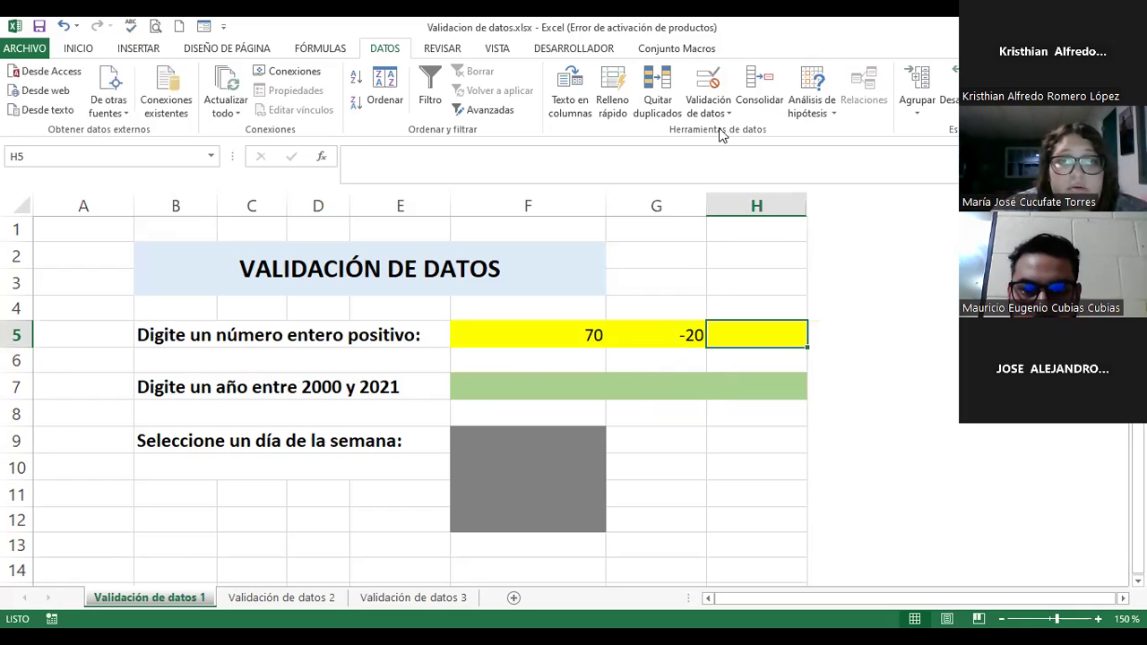
{"action": "left_click", "coordinate": [730, 115]}
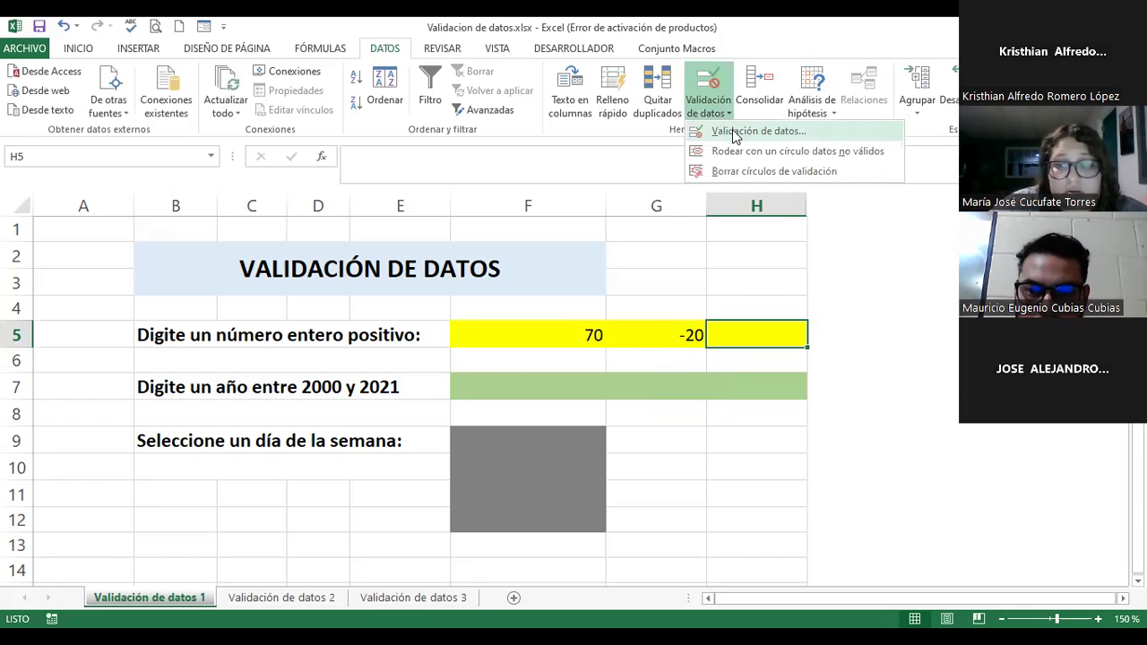
Choose the Información alert style for H5 and allow whole numbers from 10 to 100.
{"action": "left_click", "coordinate": [735, 131]}
{"action": "left_click", "coordinate": [833, 145]}
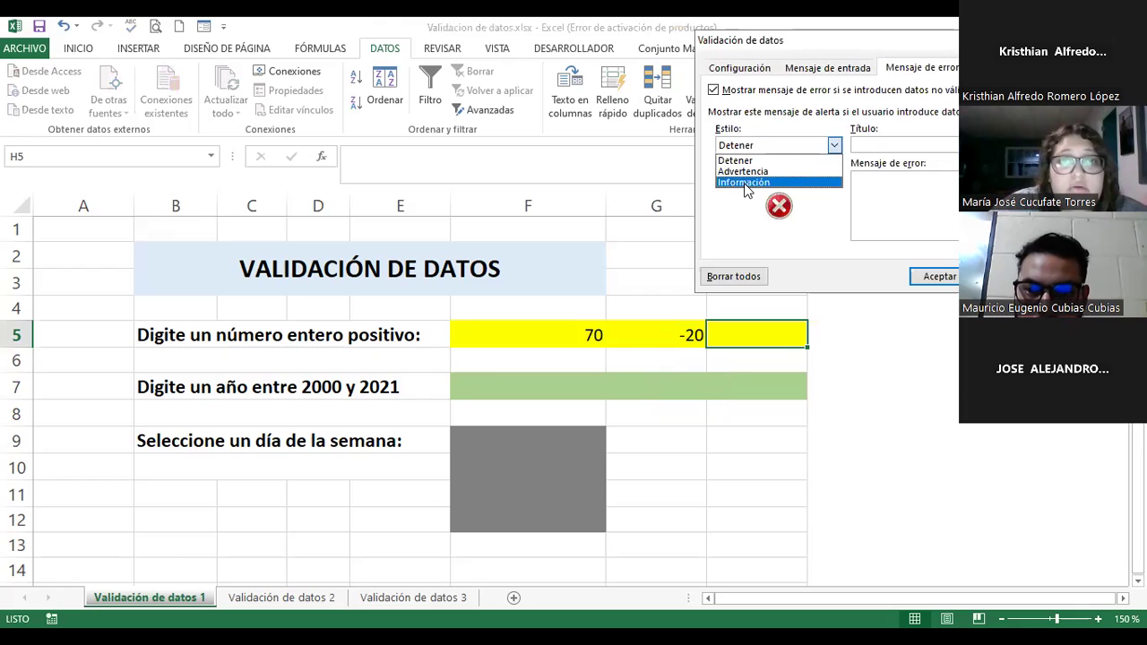
{"action": "left_click", "coordinate": [742, 182]}
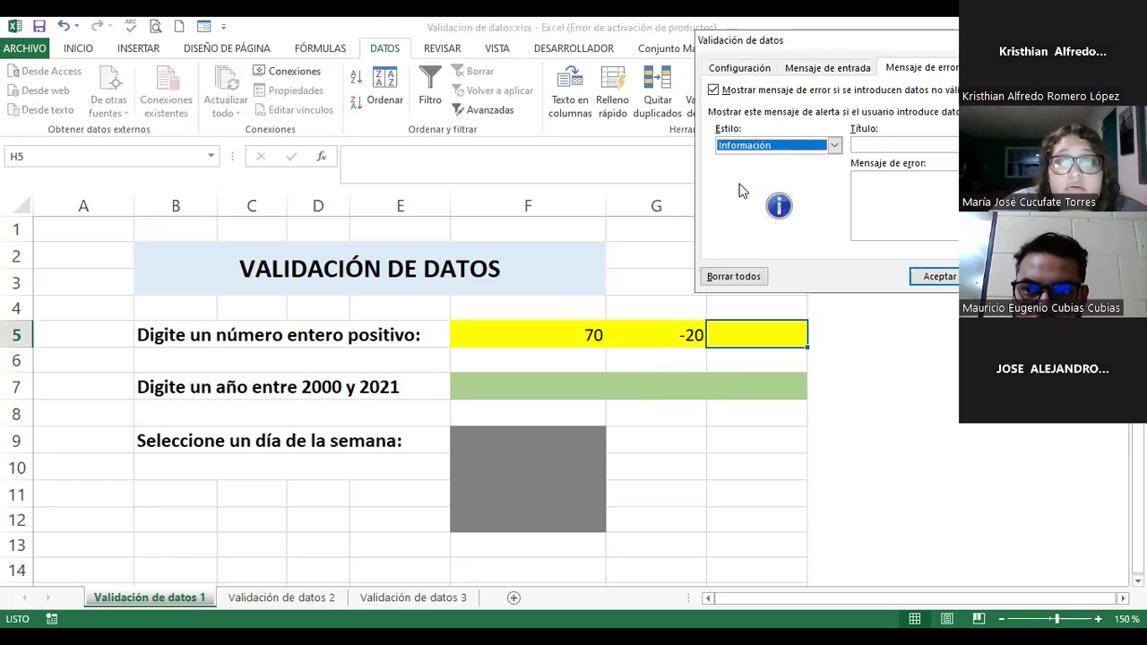
{"action": "left_click", "coordinate": [730, 68]}
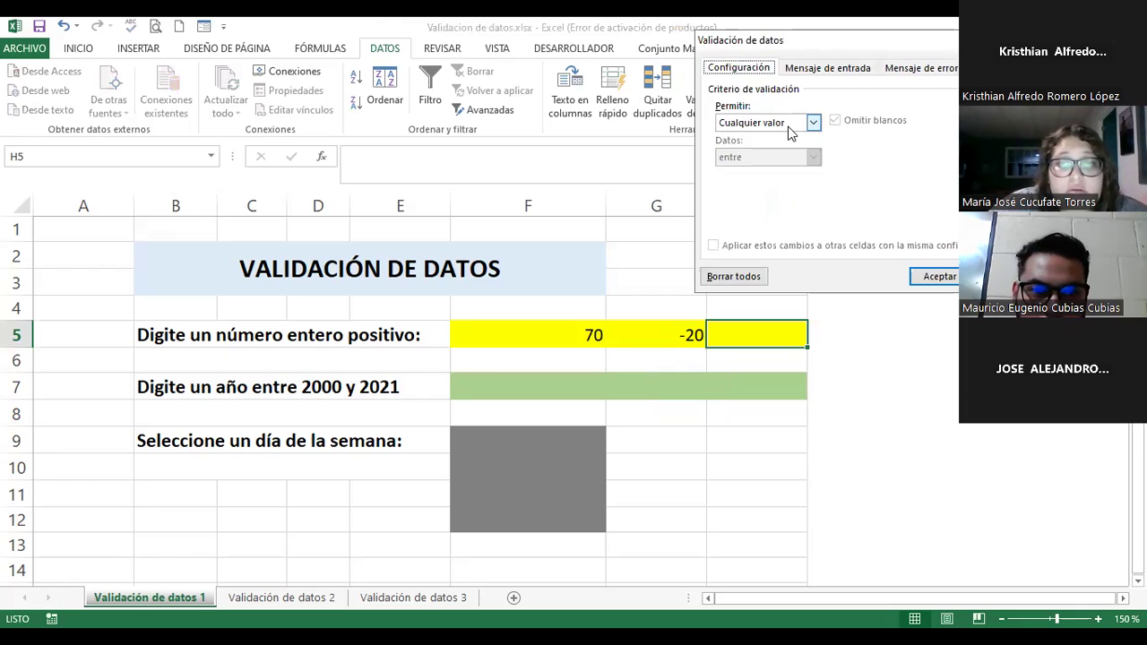
{"action": "left_click", "coordinate": [813, 123]}
{"action": "left_click", "coordinate": [757, 145]}
{"action": "left_click", "coordinate": [748, 190]}
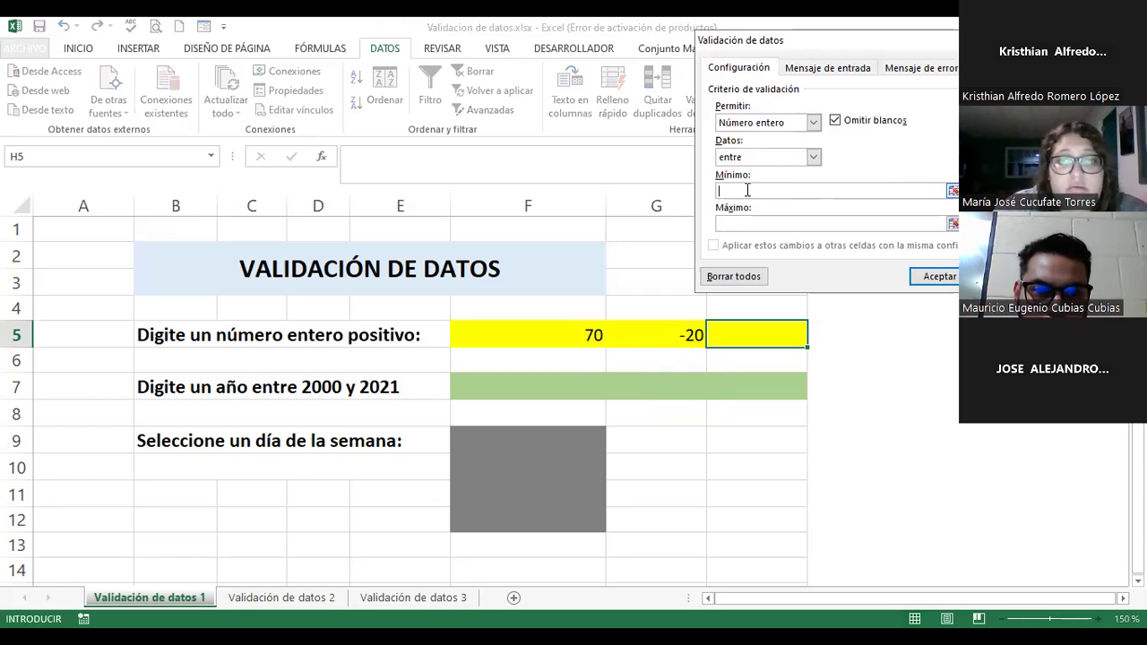
{"action": "type", "text": "10"}
{"action": "left_click", "coordinate": [778, 224]}
{"action": "type", "text": "10"}
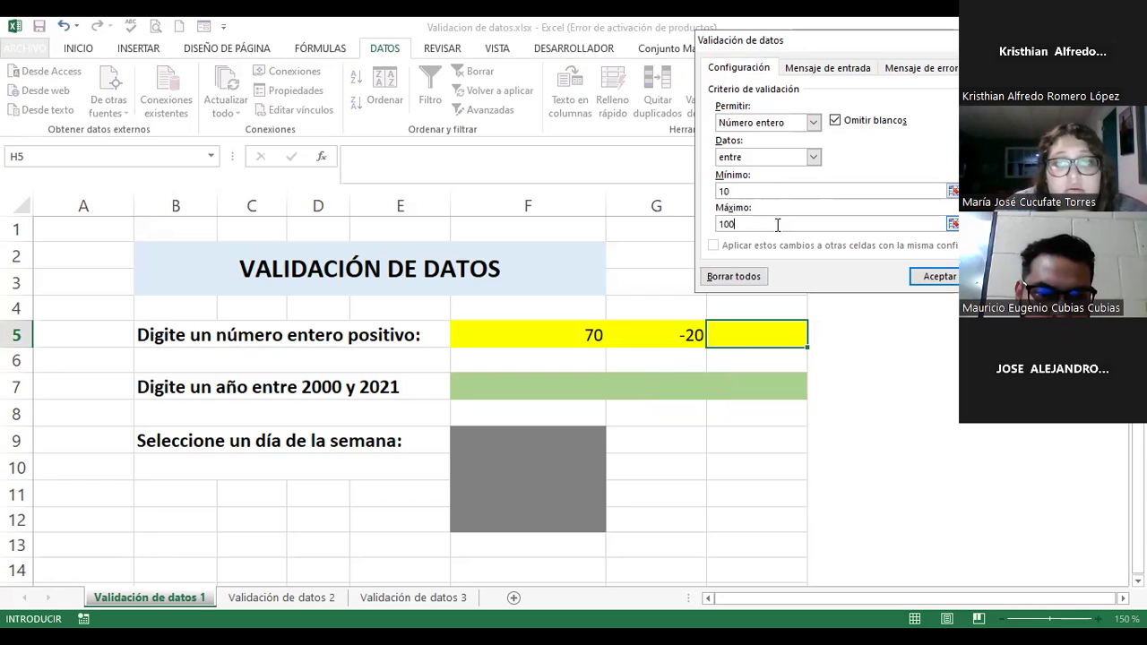
Add the input message 'numero' / 'Ingrese el valor' and keep the Información alert style.
{"action": "left_click", "coordinate": [842, 69]}
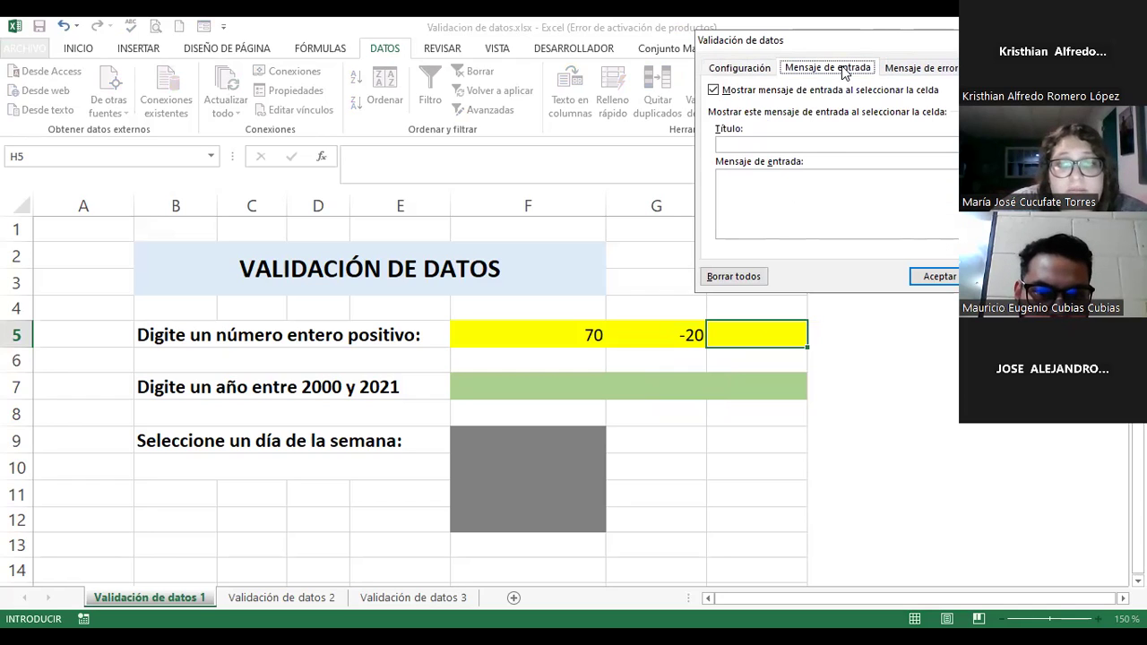
{"action": "left_click", "coordinate": [813, 147]}
{"action": "type", "text": "numero"}
{"action": "key", "text": "Tab"}
{"action": "type", "text": "Ingrese el valor"}
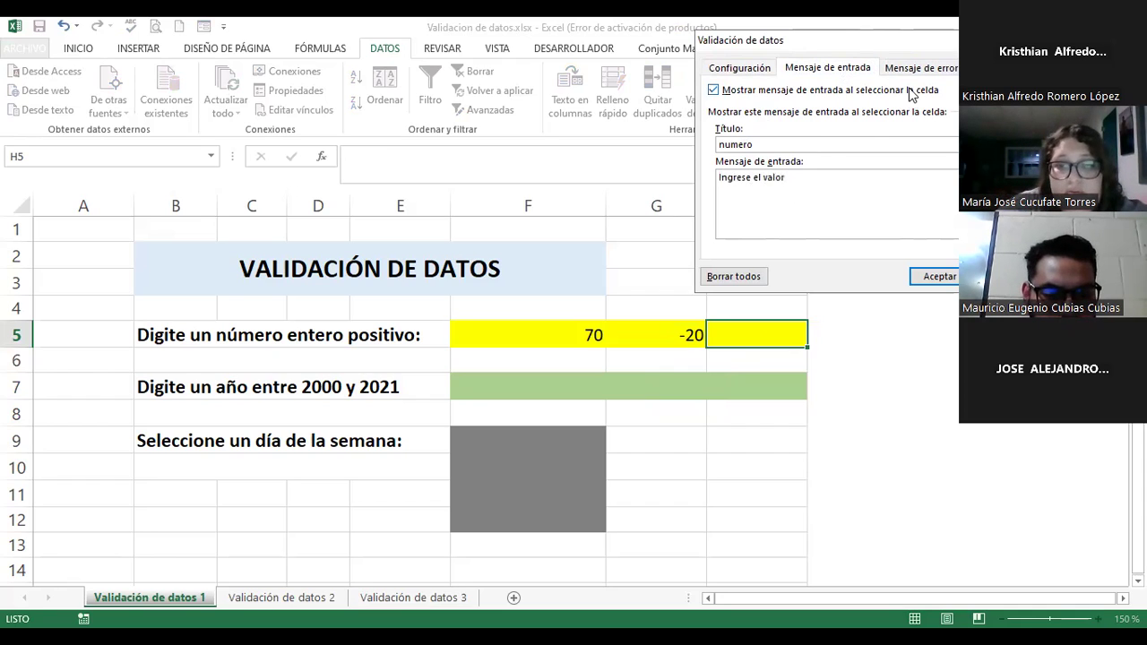
{"action": "left_click", "coordinate": [920, 68]}
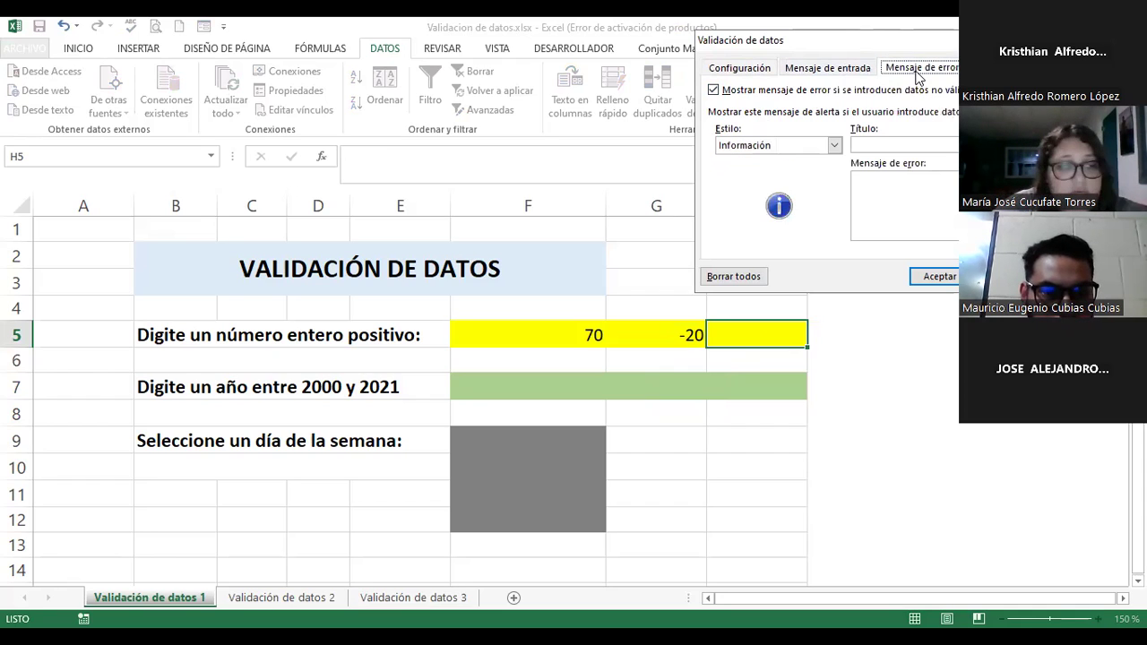
{"action": "left_click", "coordinate": [788, 145]}
{"action": "left_click", "coordinate": [743, 187]}
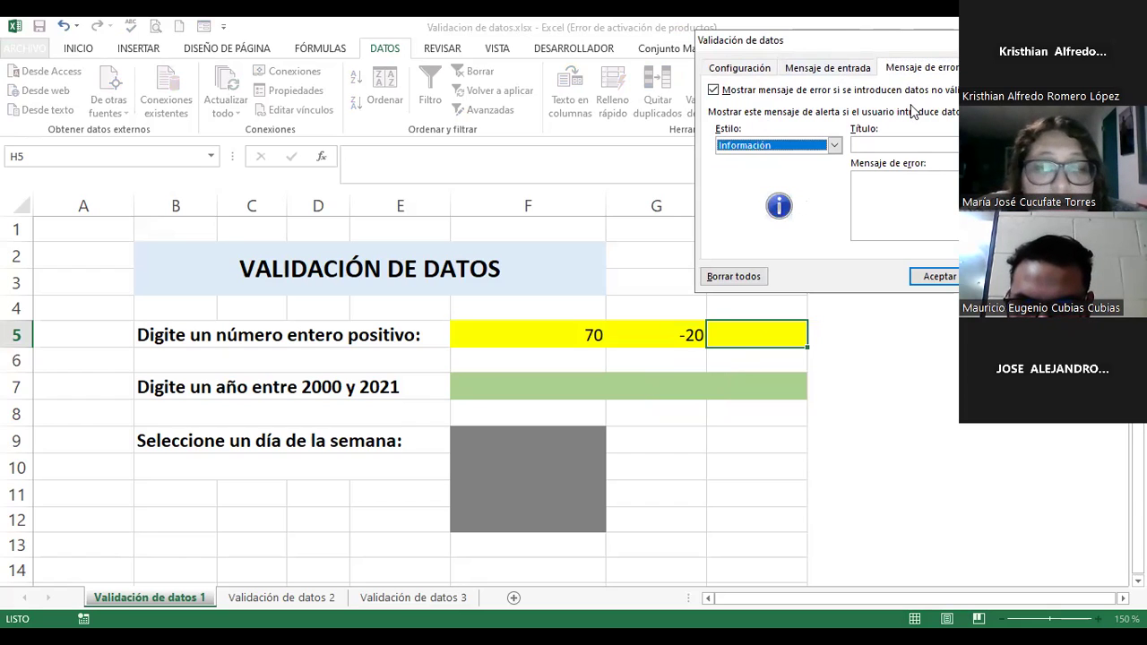
Title H5's error alert 'Error' with the message 'Dato inválido'.
{"action": "left_click", "coordinate": [903, 145]}
{"action": "type", "text": "E"}
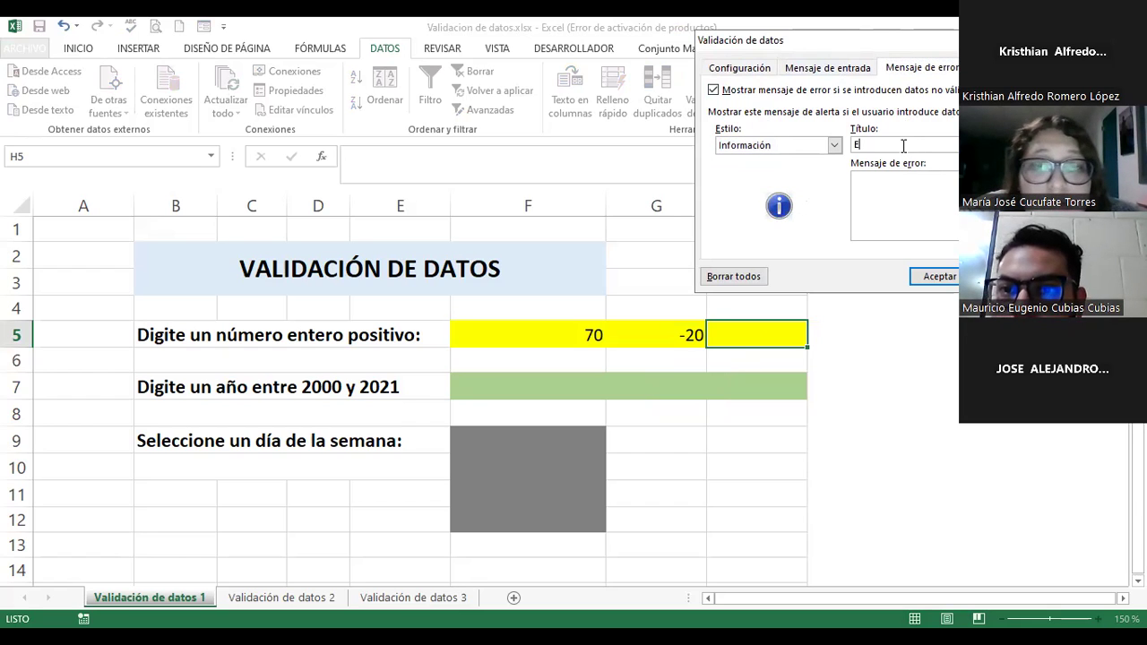
{"action": "type", "text": "rror"}
{"action": "key", "text": "Tab"}
{"action": "type", "text": "Dato ináli"}
{"action": "key", "text": "BackSpace"}
{"action": "key", "text": "BackSpace"}
{"action": "key", "text": "BackSpace"}
{"action": "type", "text": "válido"}
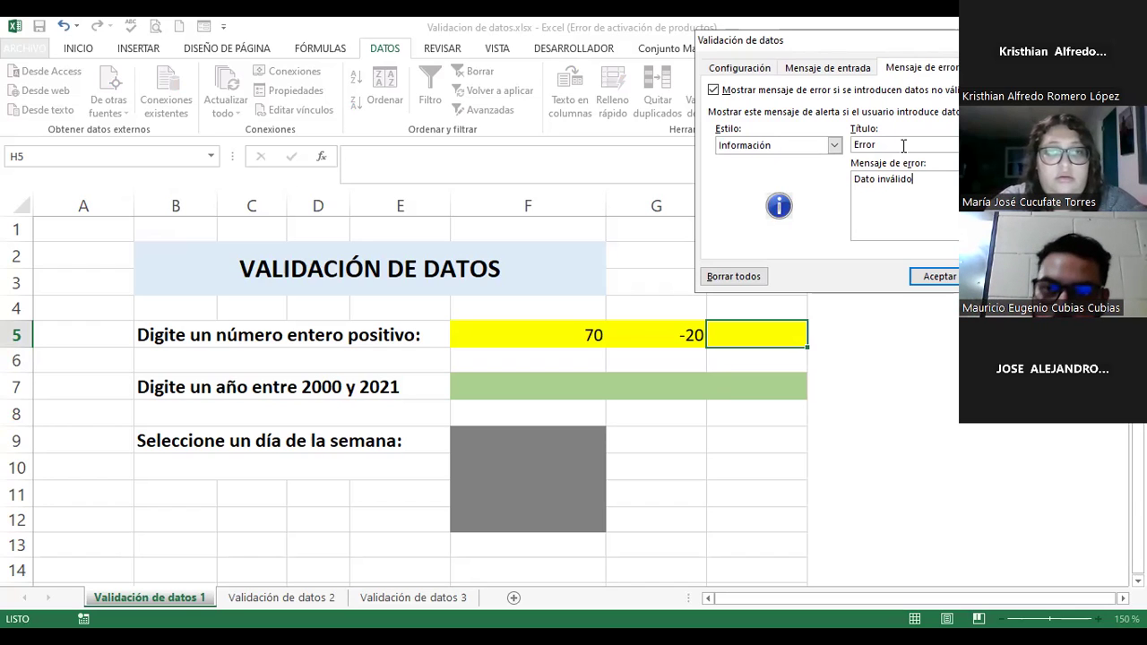
Recheck the criteria, input message and error alert tabs, then apply H5's validation.
{"action": "left_click", "coordinate": [765, 70]}
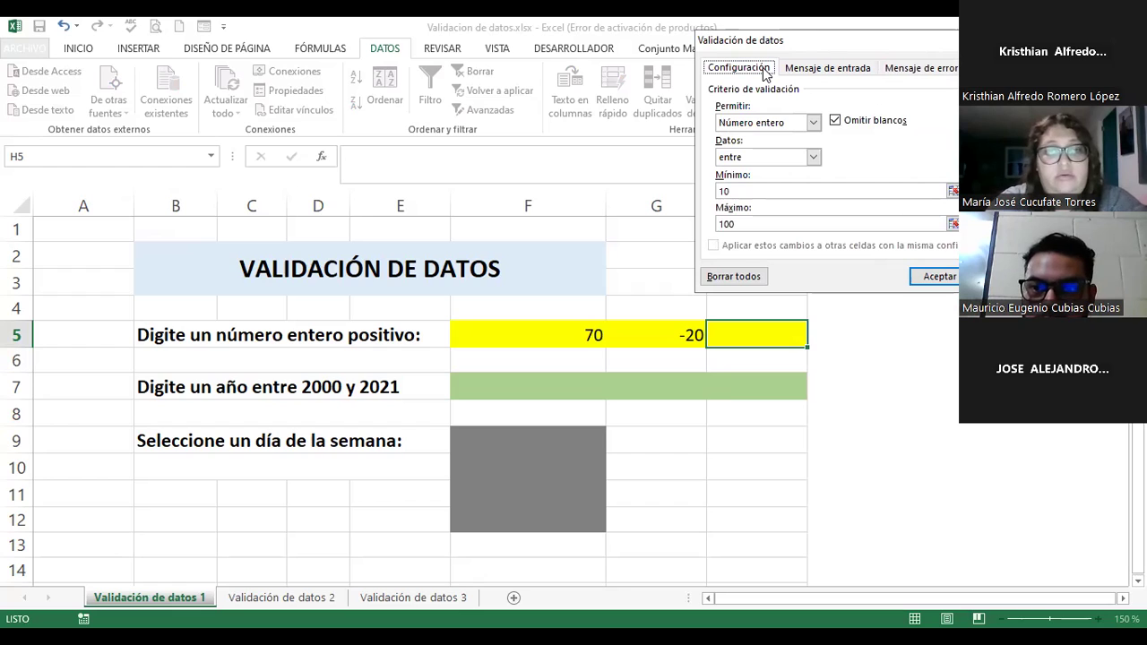
{"action": "left_click", "coordinate": [816, 70]}
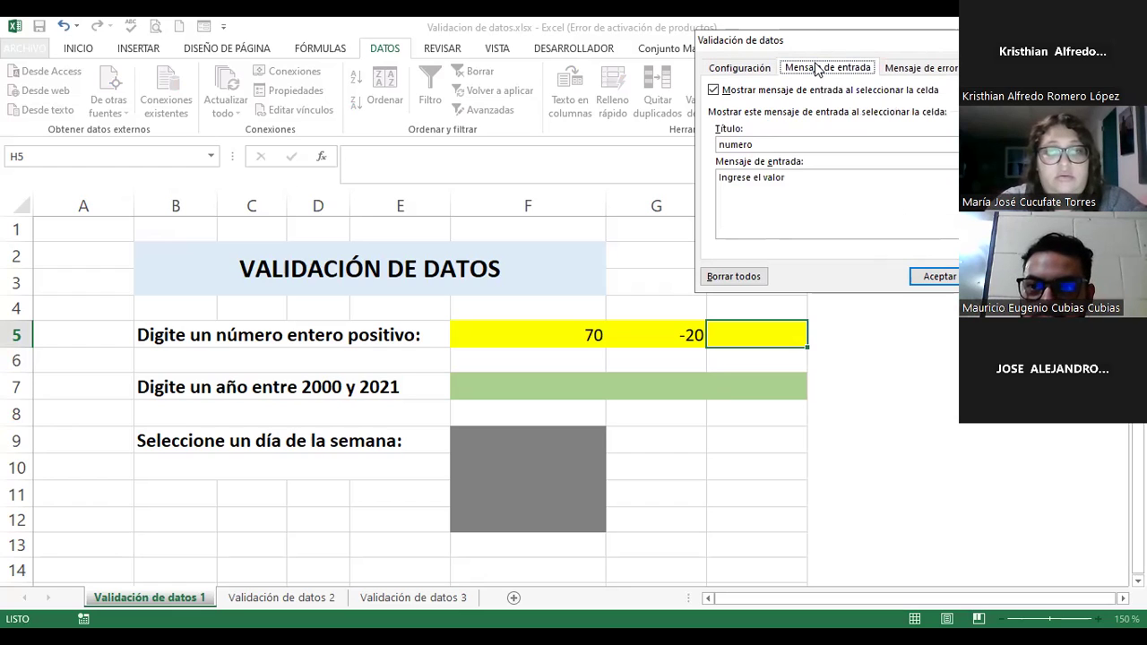
{"action": "left_click", "coordinate": [903, 68]}
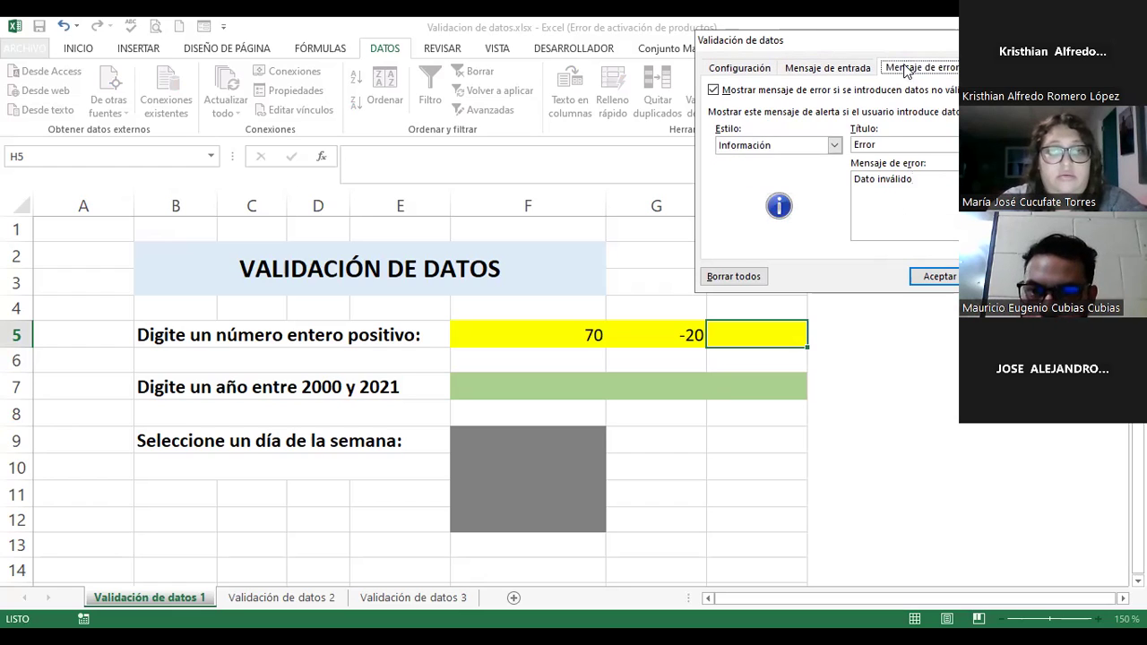
{"action": "left_click_drag", "start_coordinate": [893, 42], "coordinate": [717, 55]}
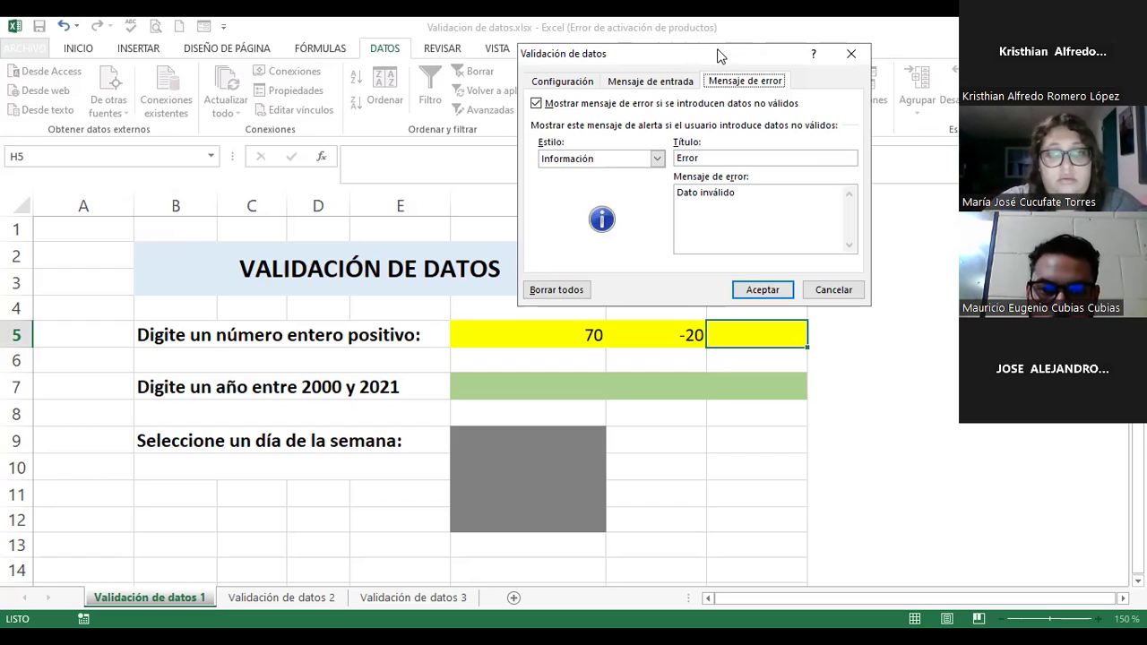
{"action": "left_click", "coordinate": [548, 86]}
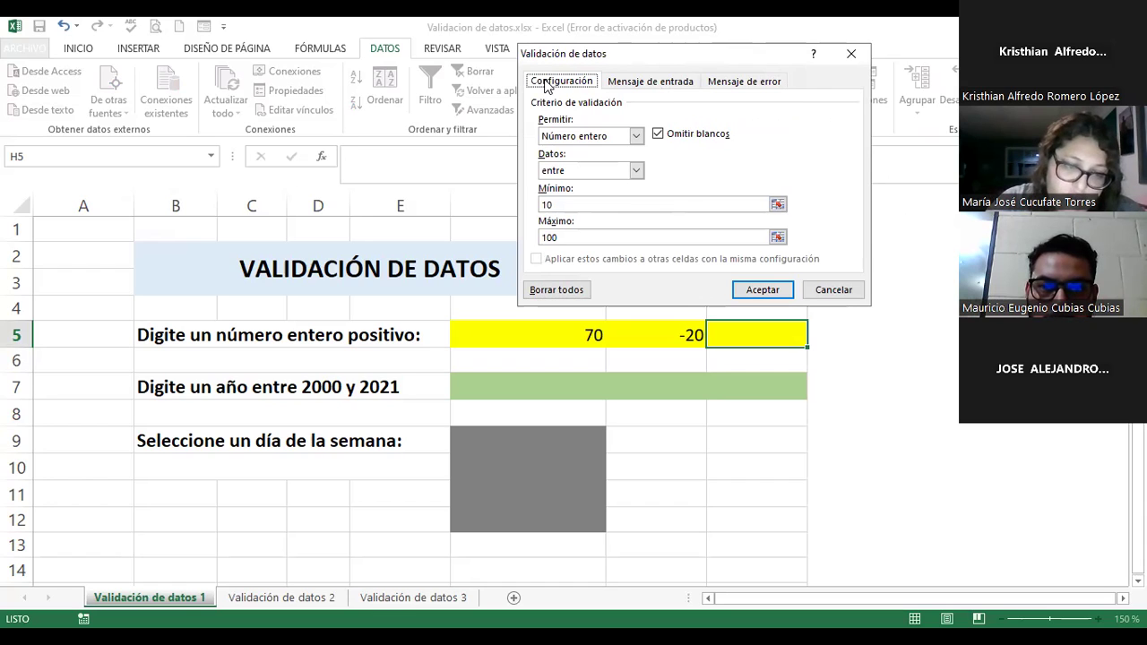
{"action": "left_click", "coordinate": [632, 83]}
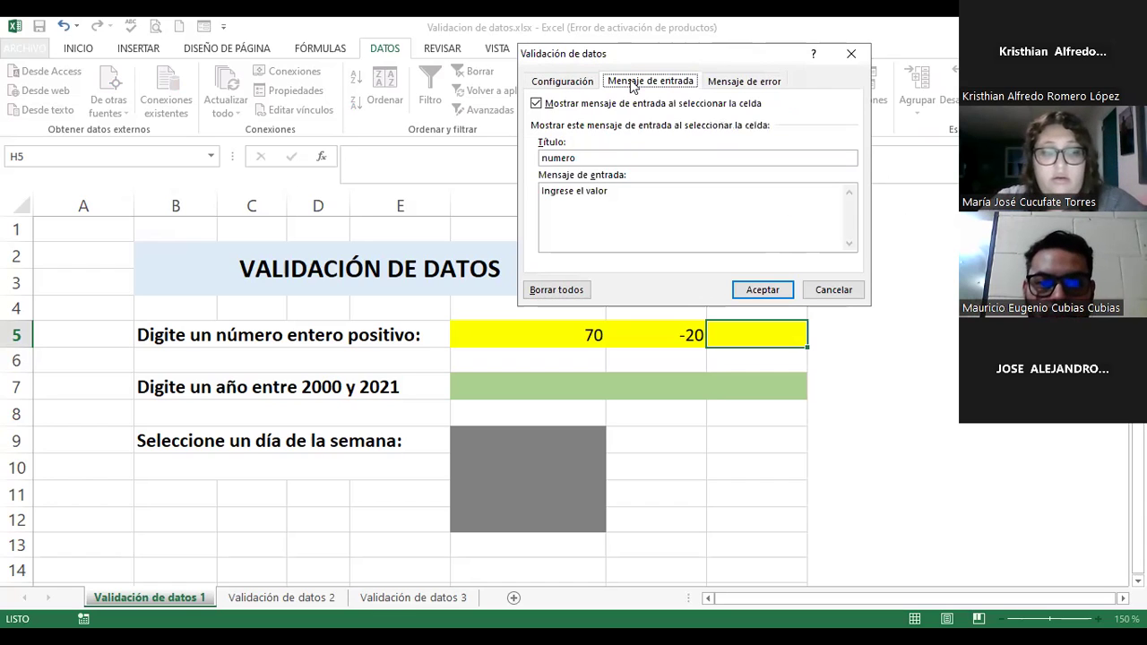
{"action": "left_click", "coordinate": [726, 83]}
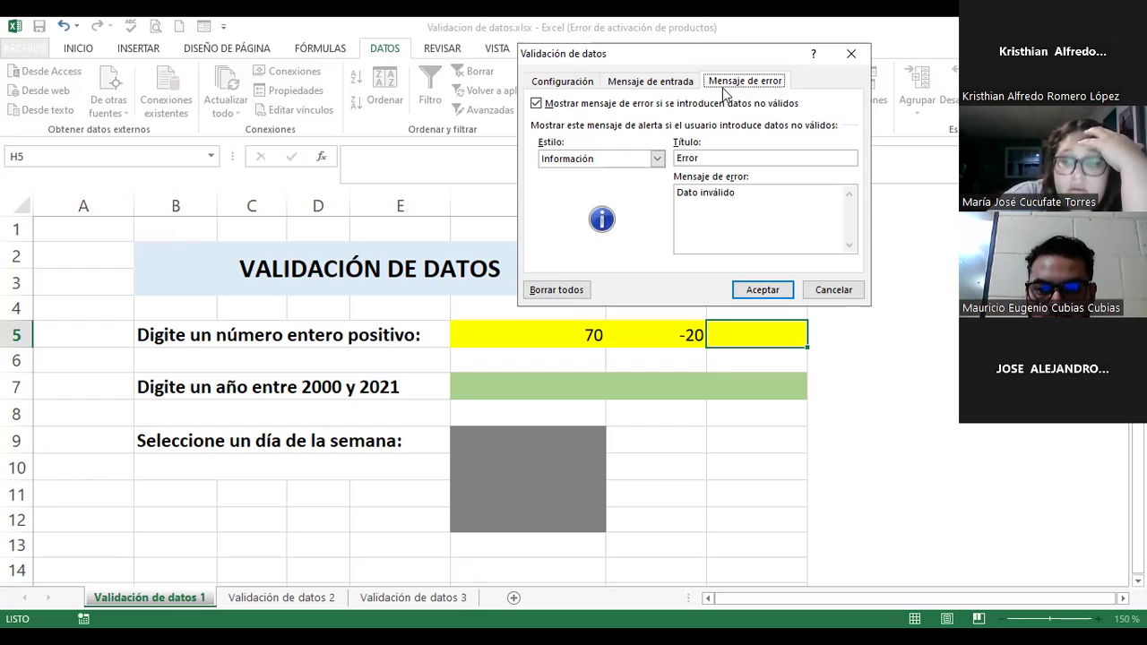
{"action": "left_click", "coordinate": [763, 290]}
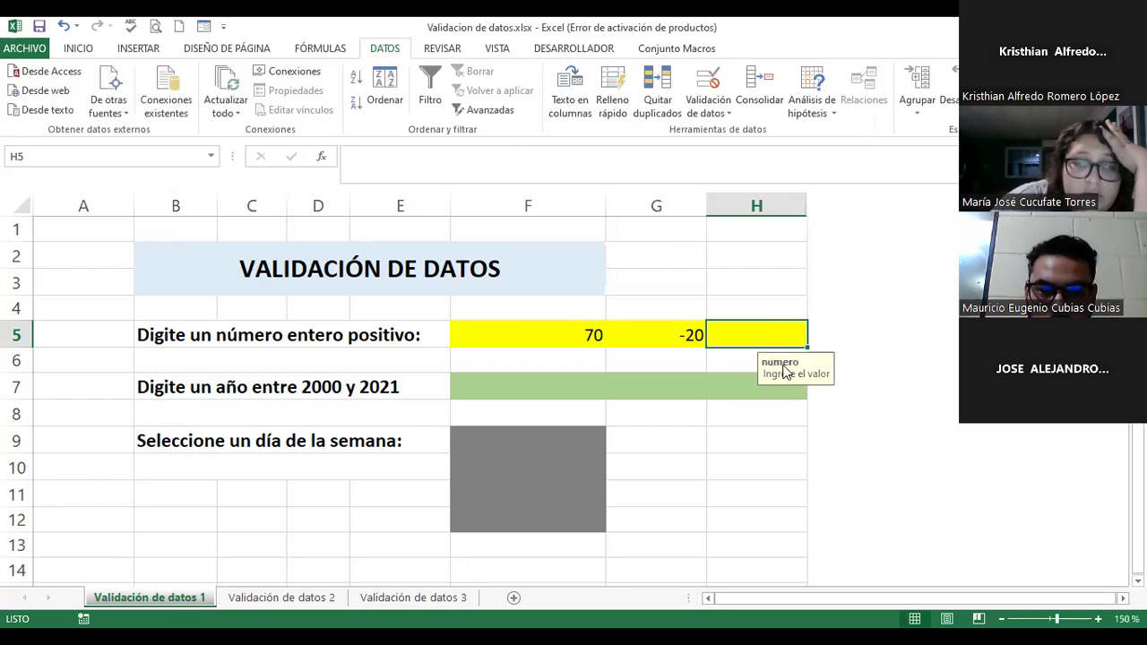
Compare the input messages shown for cells F5, G5 and H5.
{"action": "left_click", "coordinate": [689, 335]}
{"action": "left_click", "coordinate": [581, 336]}
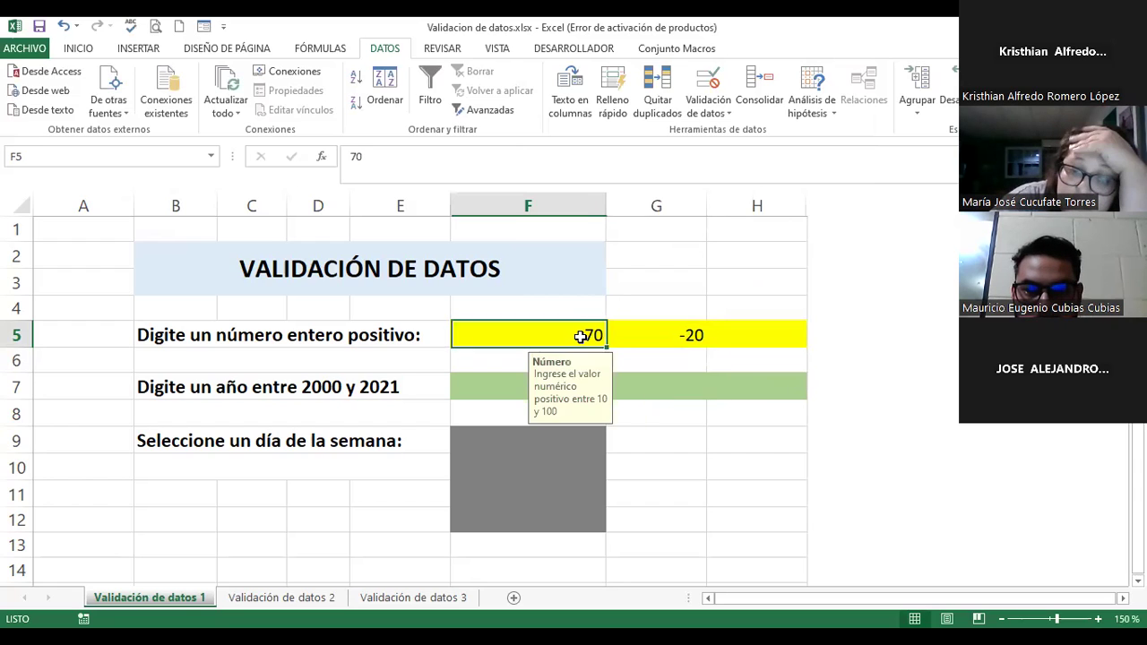
{"action": "left_click", "coordinate": [651, 333]}
{"action": "left_click", "coordinate": [728, 334]}
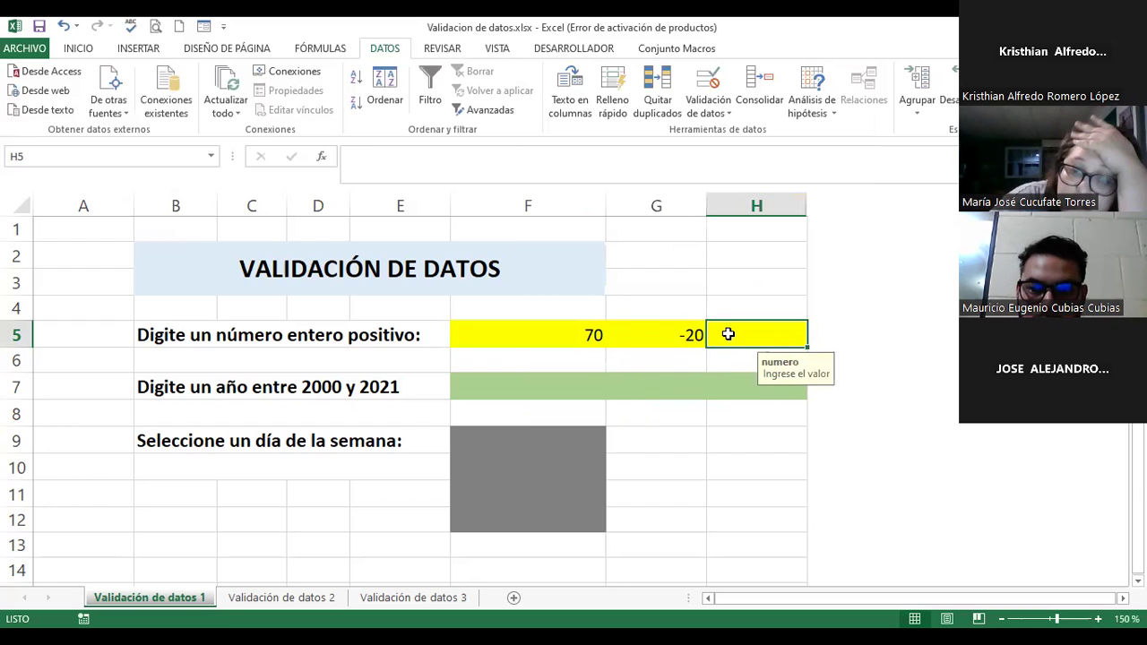
{"action": "left_click", "coordinate": [679, 330]}
{"action": "left_click", "coordinate": [591, 331]}
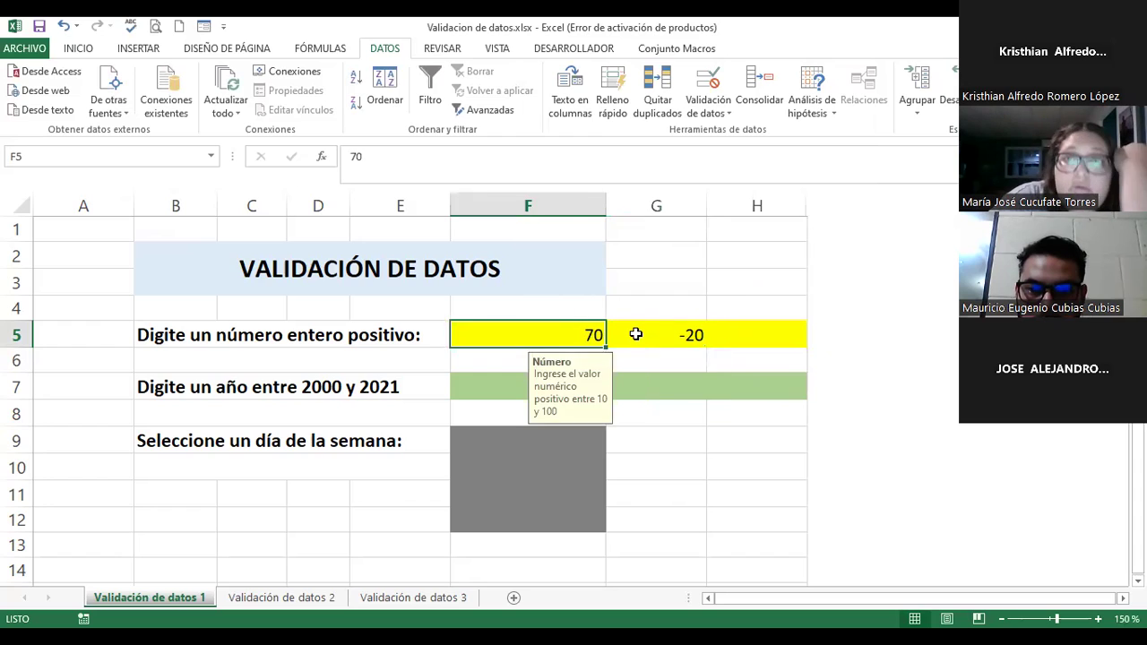
{"action": "left_click", "coordinate": [664, 334]}
{"action": "left_click", "coordinate": [728, 334]}
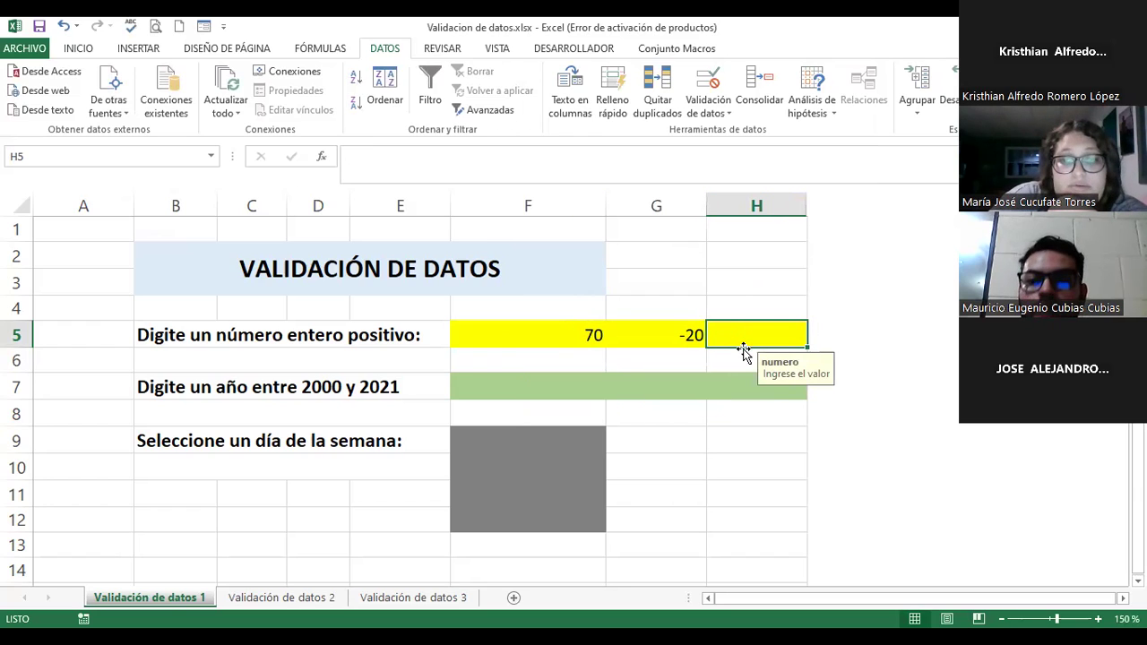
Enter 90 in H5, then enter -100 in H5 to trigger the validation alert.
{"action": "type", "text": "90"}
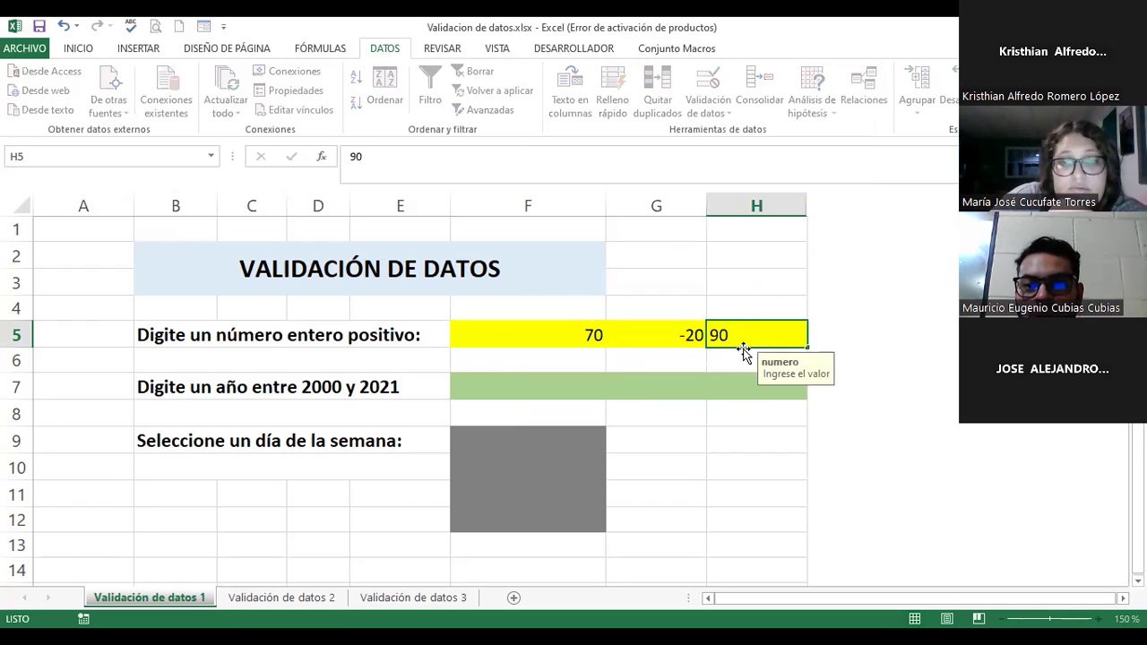
{"action": "key", "text": "Return"}
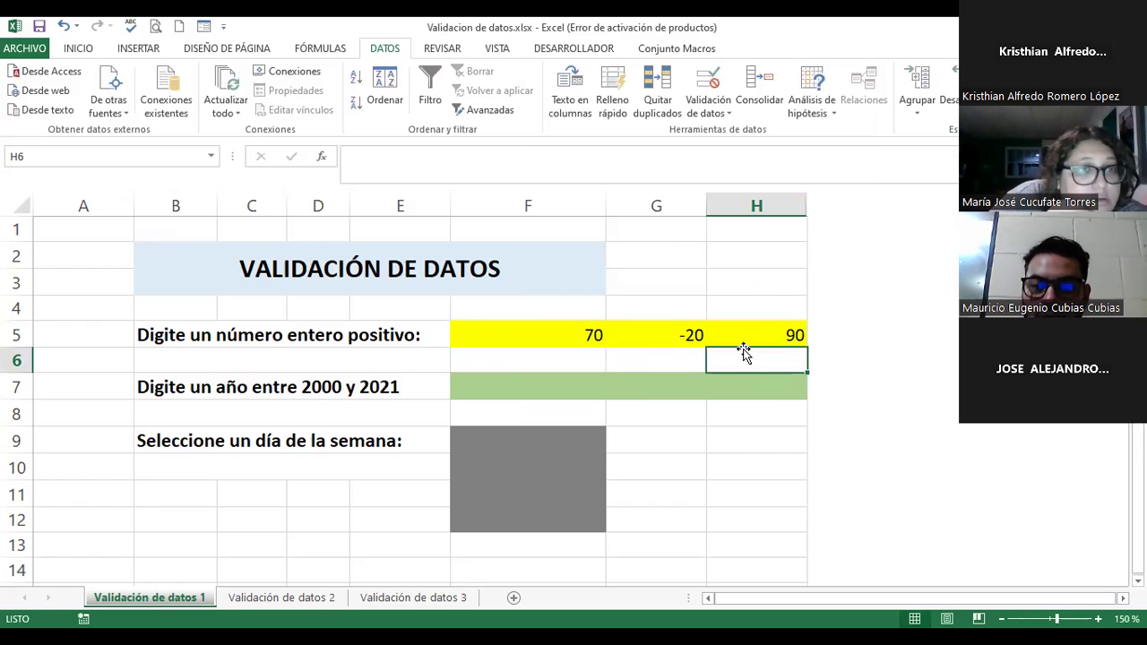
{"action": "left_click", "coordinate": [743, 347]}
{"action": "type", "text": "-"}
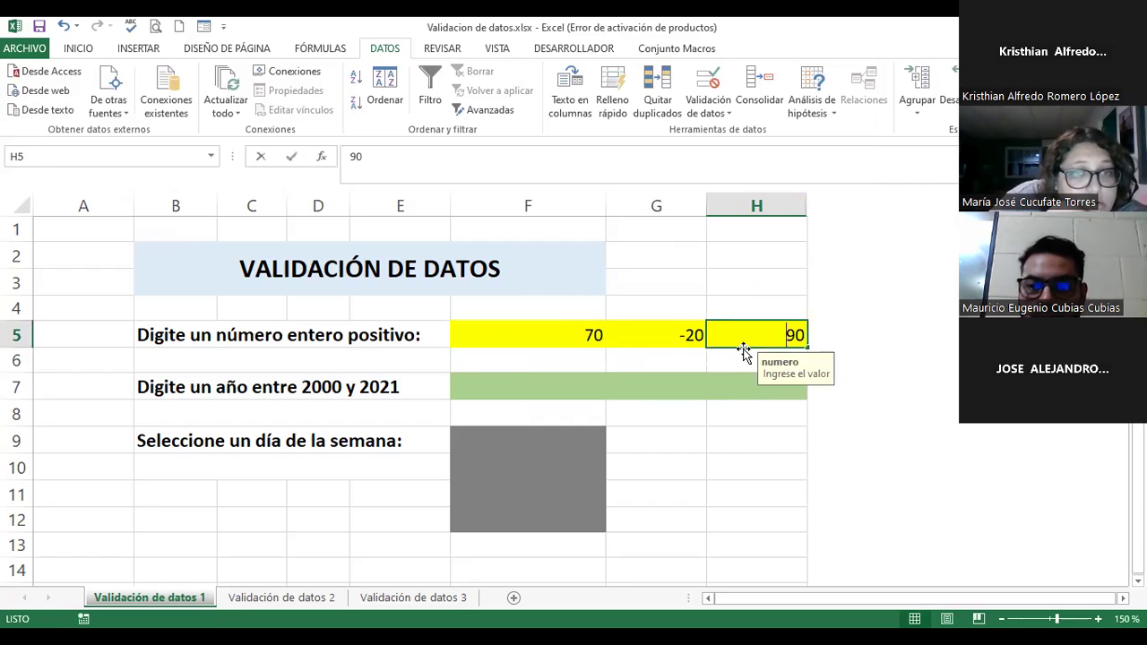
{"action": "type", "text": "100"}
{"action": "key", "text": "Return"}
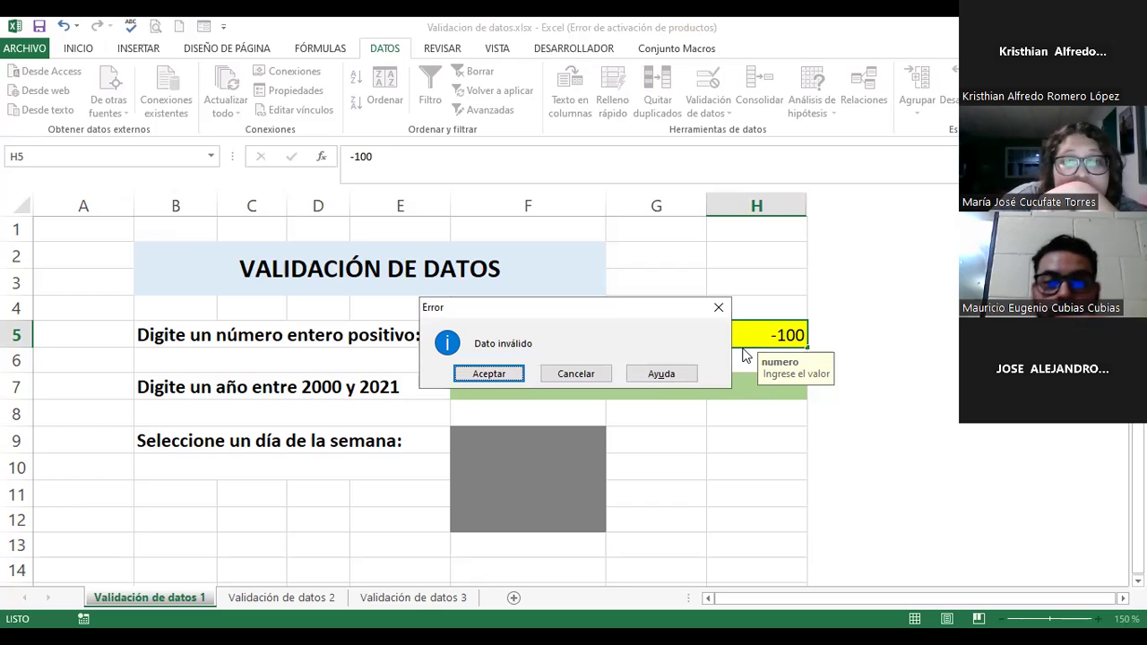
Keep -100 in H5, then try 0000 and reject it at the Dato inválido alert.
{"action": "left_click", "coordinate": [495, 373]}
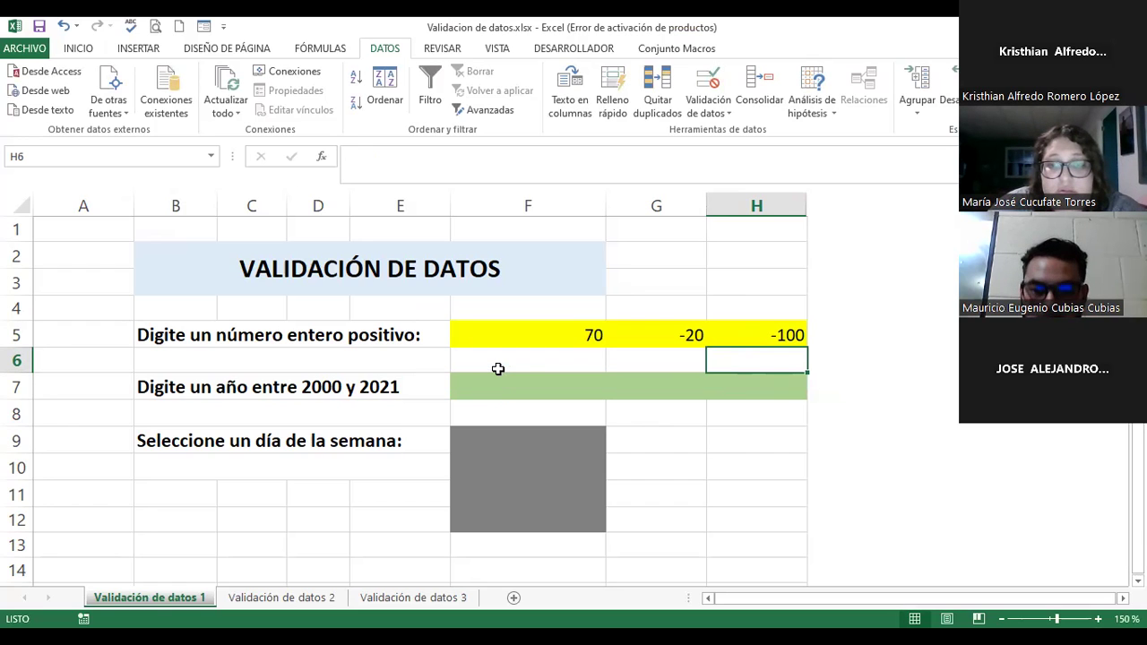
{"action": "key", "text": "Up"}
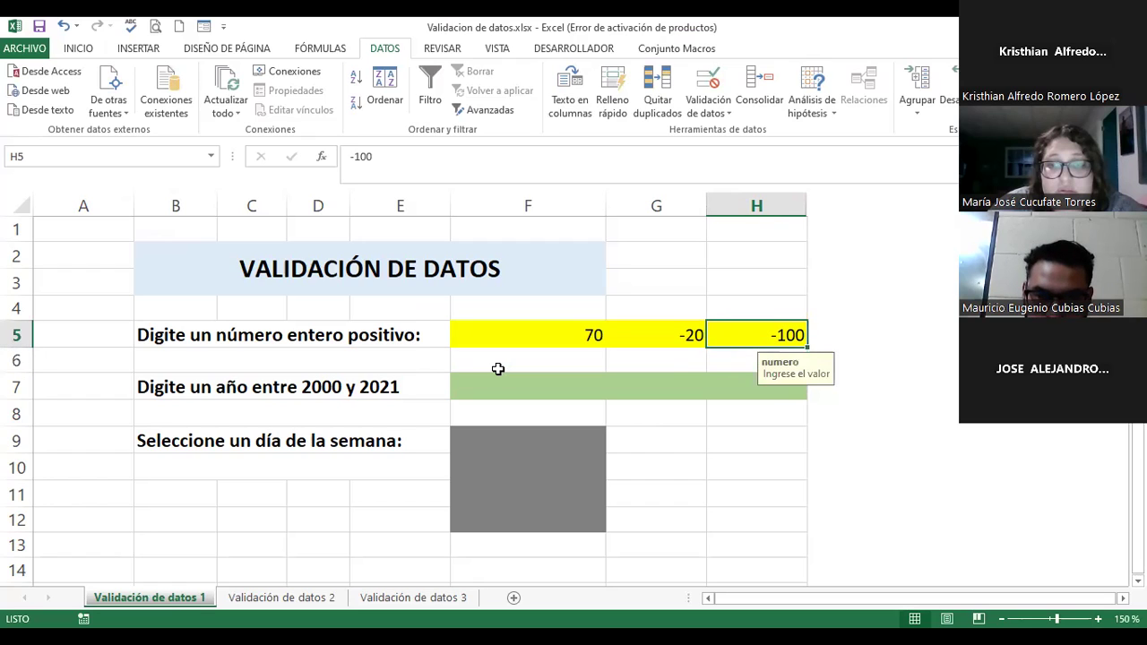
{"action": "type", "text": "0000"}
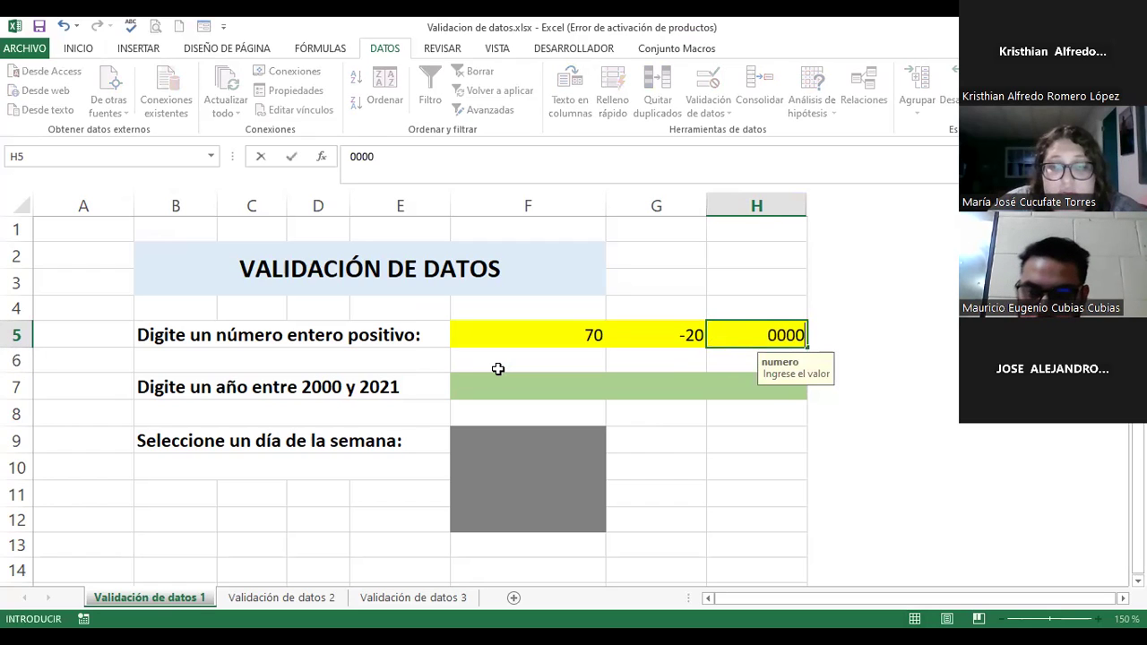
{"action": "key", "text": "Return"}
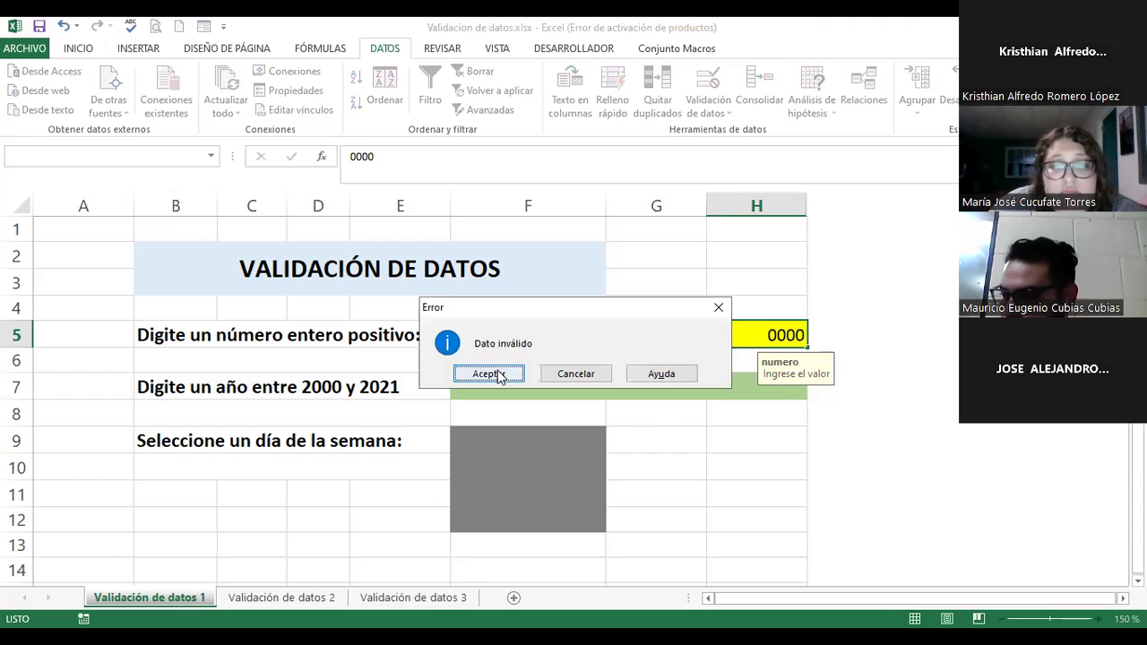
{"action": "left_click", "coordinate": [556, 374]}
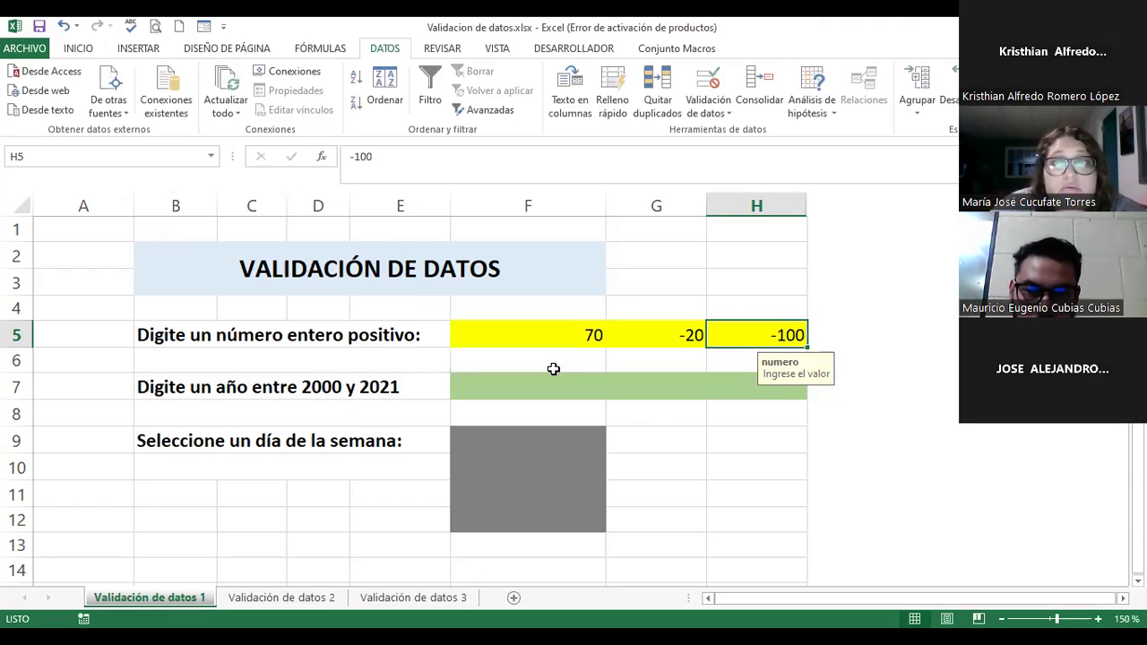
Empty H5, enter 0000 again and discard it, leaving H5 empty.
{"action": "key", "text": "Return"}
{"action": "key", "text": "Up"}
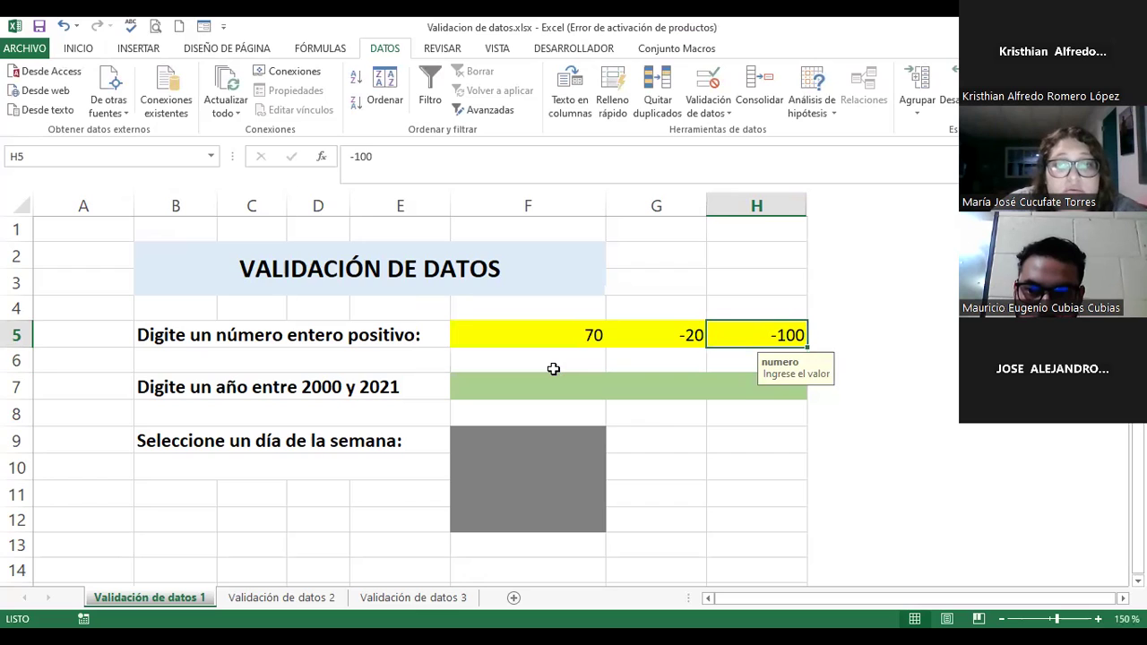
{"action": "type", "text": "0"}
{"action": "key", "text": "BackSpace"}
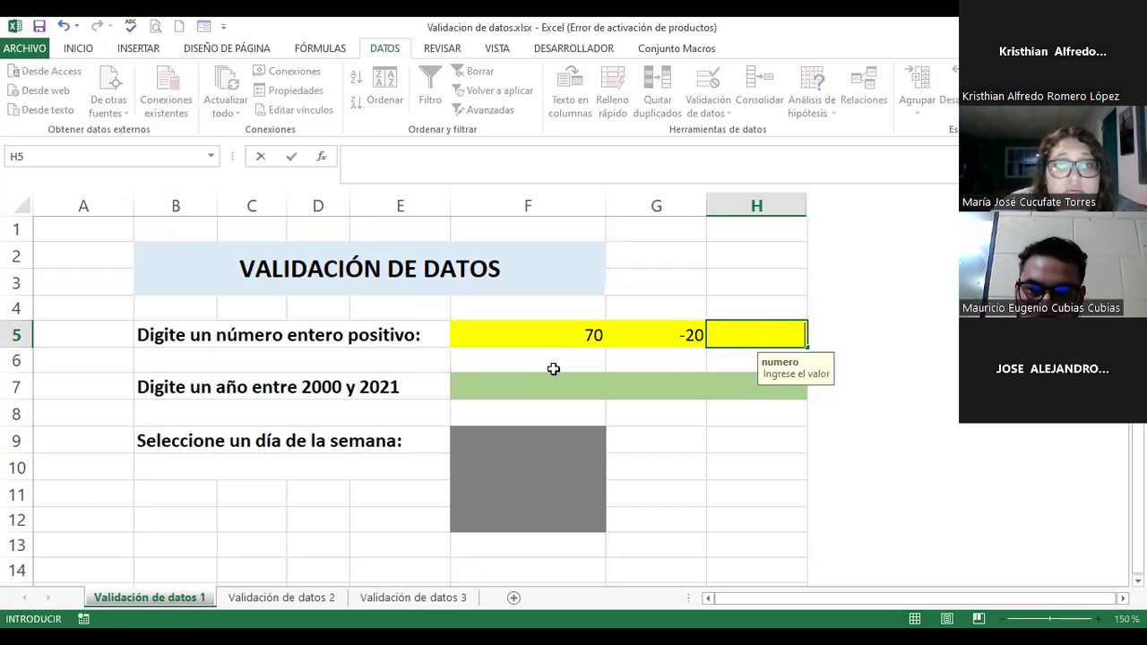
{"action": "key", "text": "Return"}
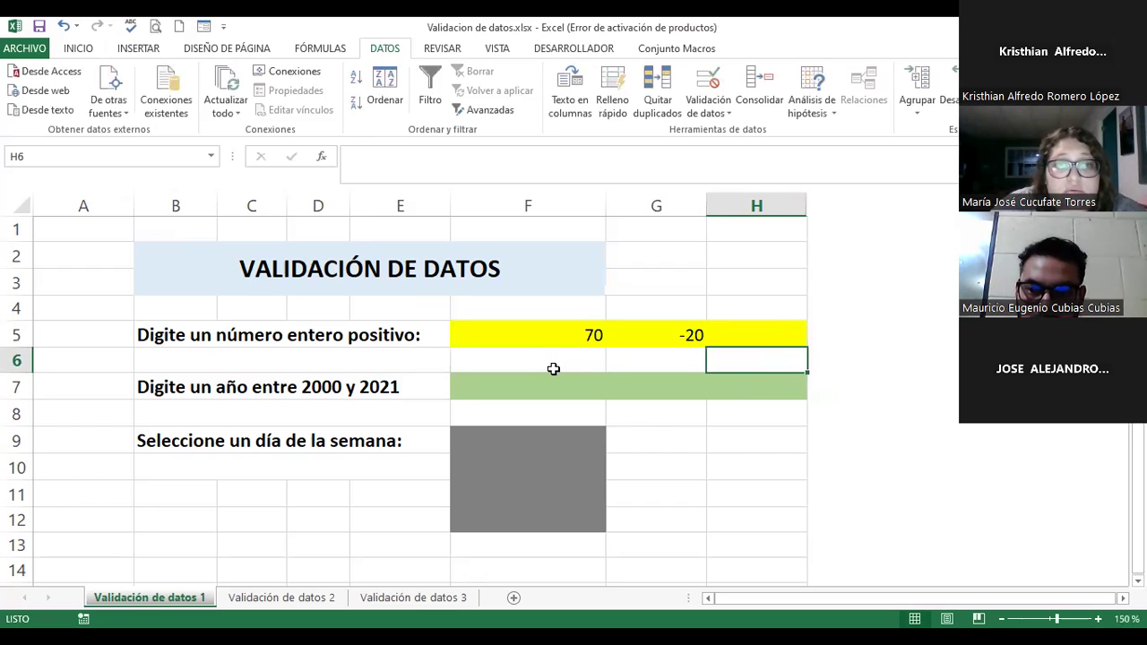
{"action": "key", "text": "Up"}
{"action": "type", "text": "0000"}
{"action": "key", "text": "Return"}
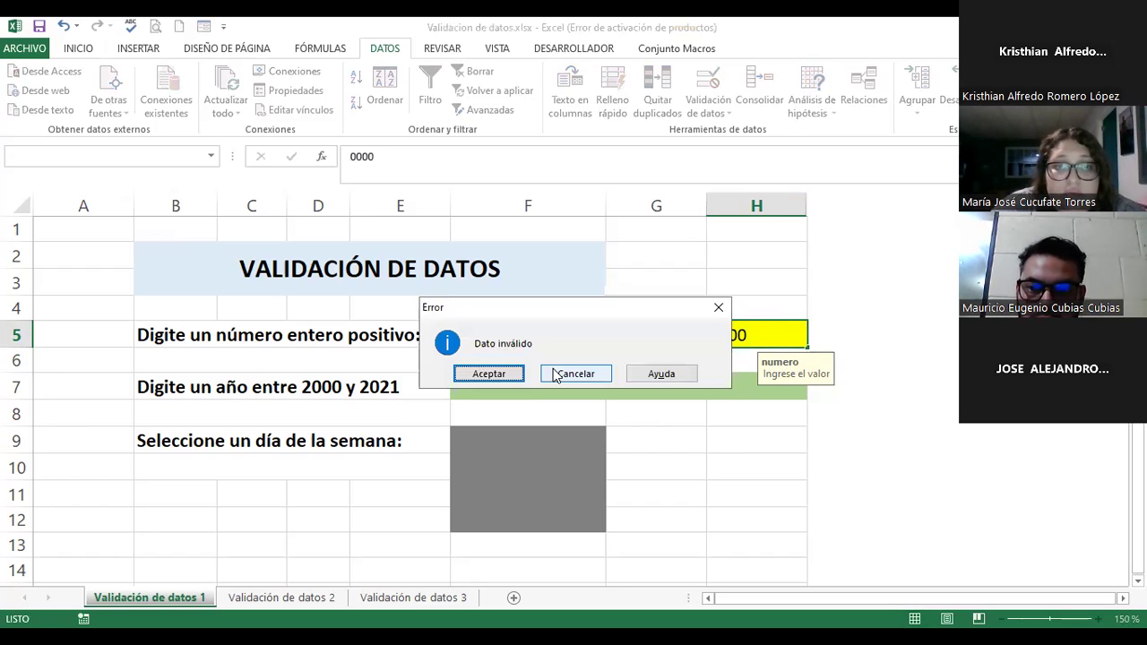
{"action": "key", "text": "Tab"}
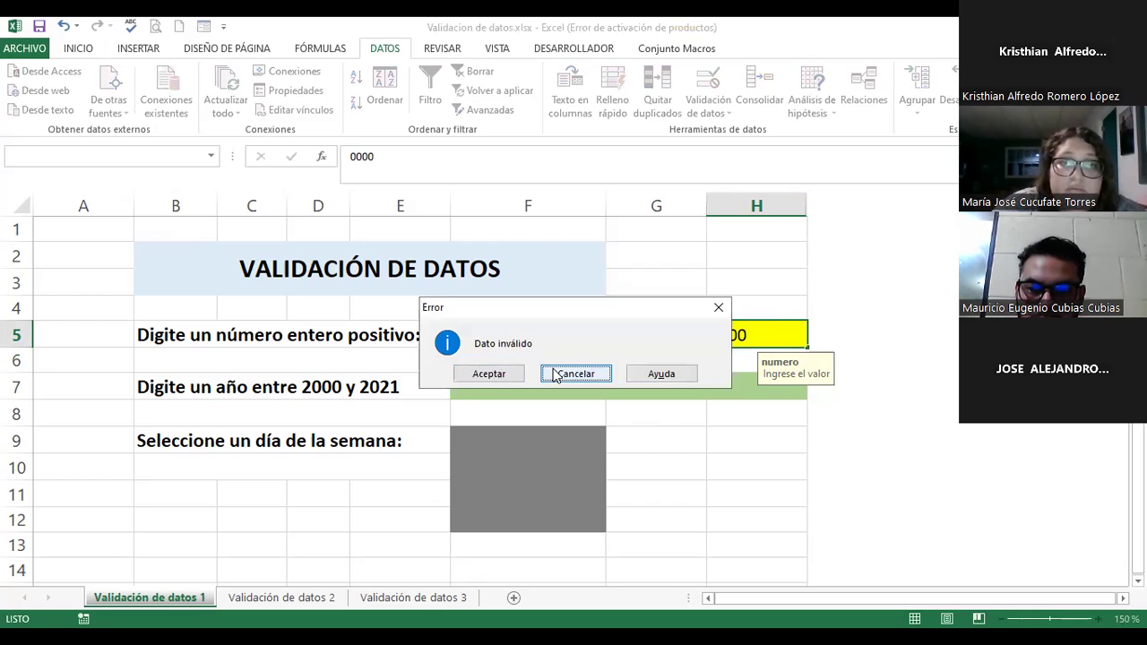
{"action": "left_click", "coordinate": [554, 374]}
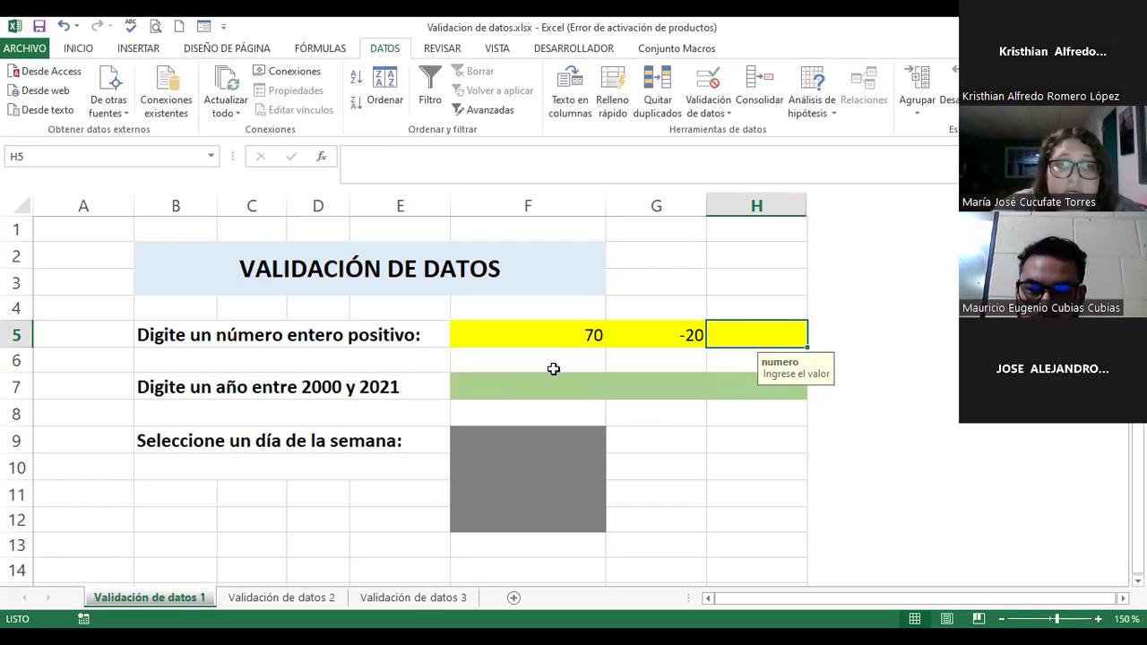
Try 1000 in H5 and discard it, then enter -300 and keep it past the warning.
{"action": "type", "text": "1000"}
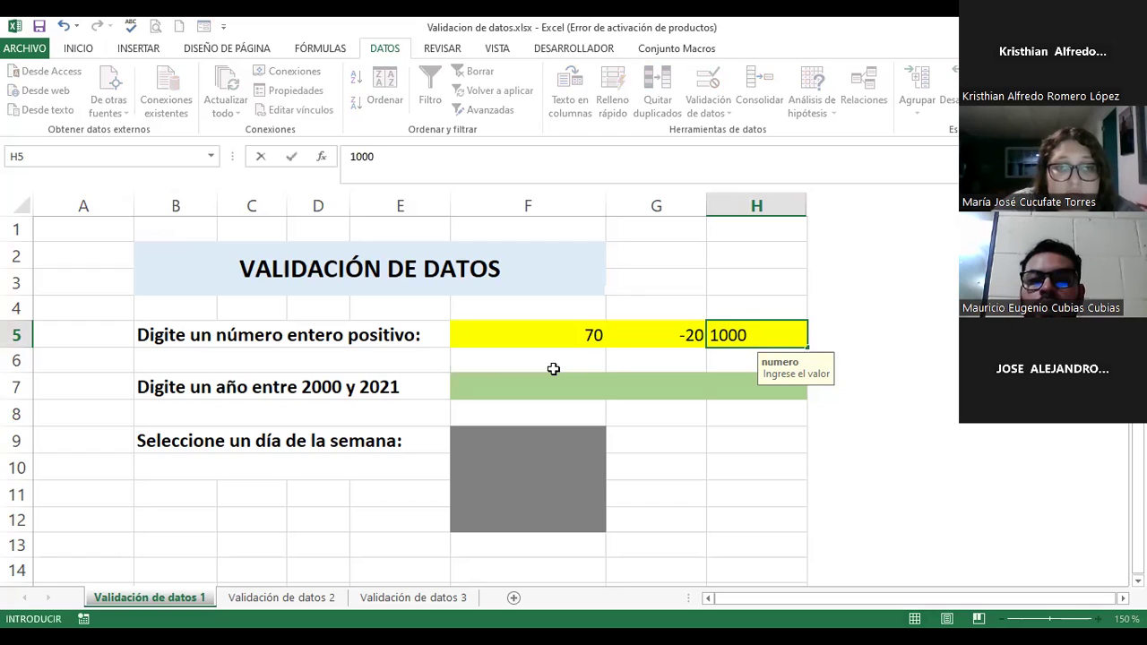
{"action": "key", "text": "Tab"}
{"action": "left_click", "coordinate": [554, 375]}
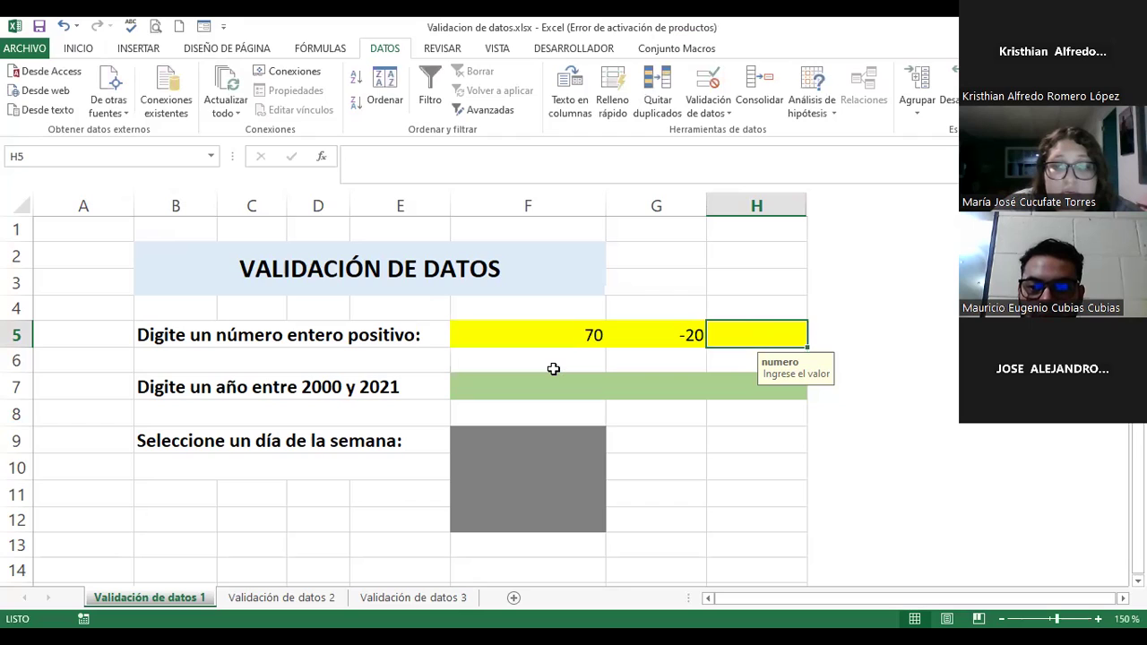
{"action": "key", "text": "Left"}
{"action": "key", "text": "Right"}
{"action": "type", "text": "-300"}
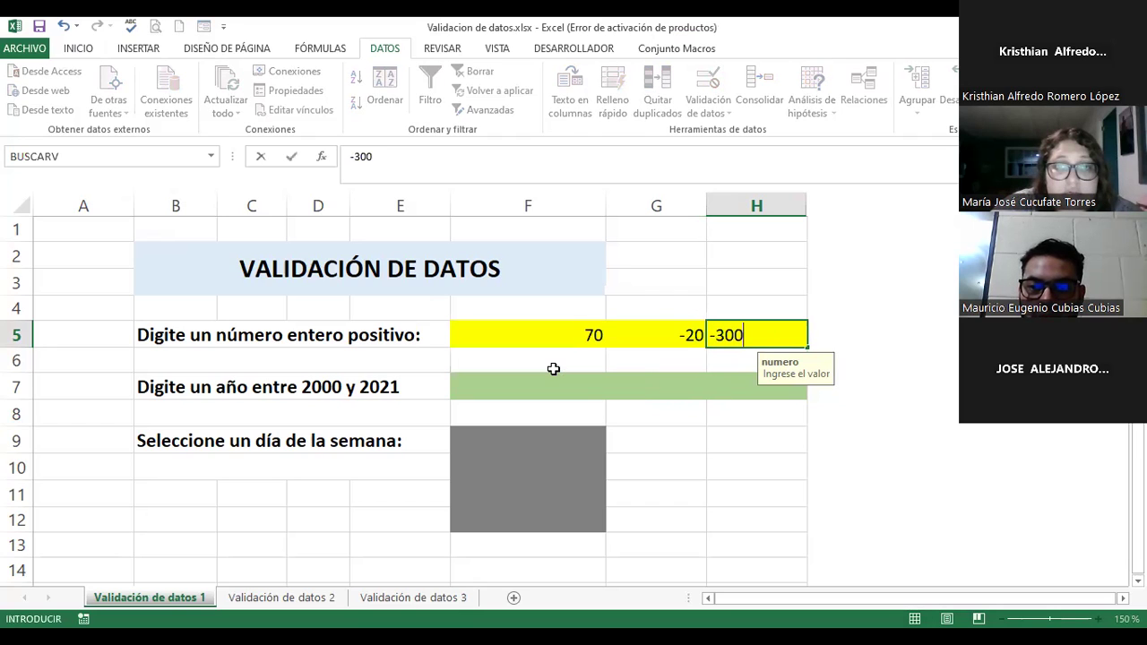
{"action": "key", "text": "Return"}
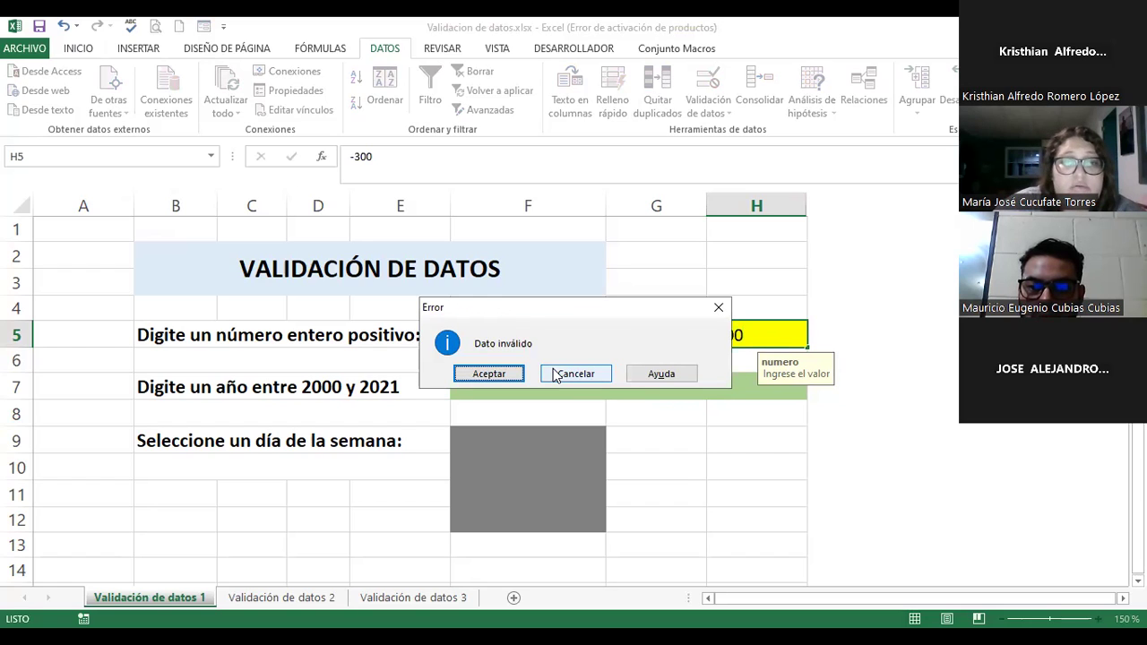
{"action": "key", "text": "Return"}
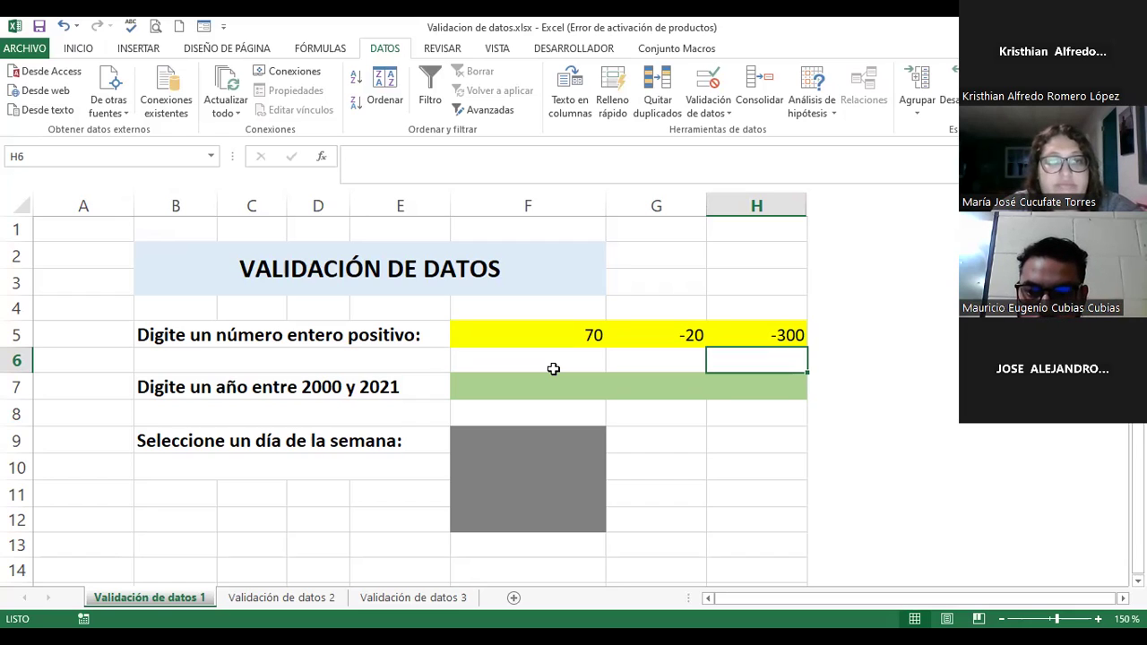
From F5, use Rodear con un círculo datos no válidos to circle G5's -20 and H5's -300.
{"action": "left_click", "coordinate": [551, 338]}
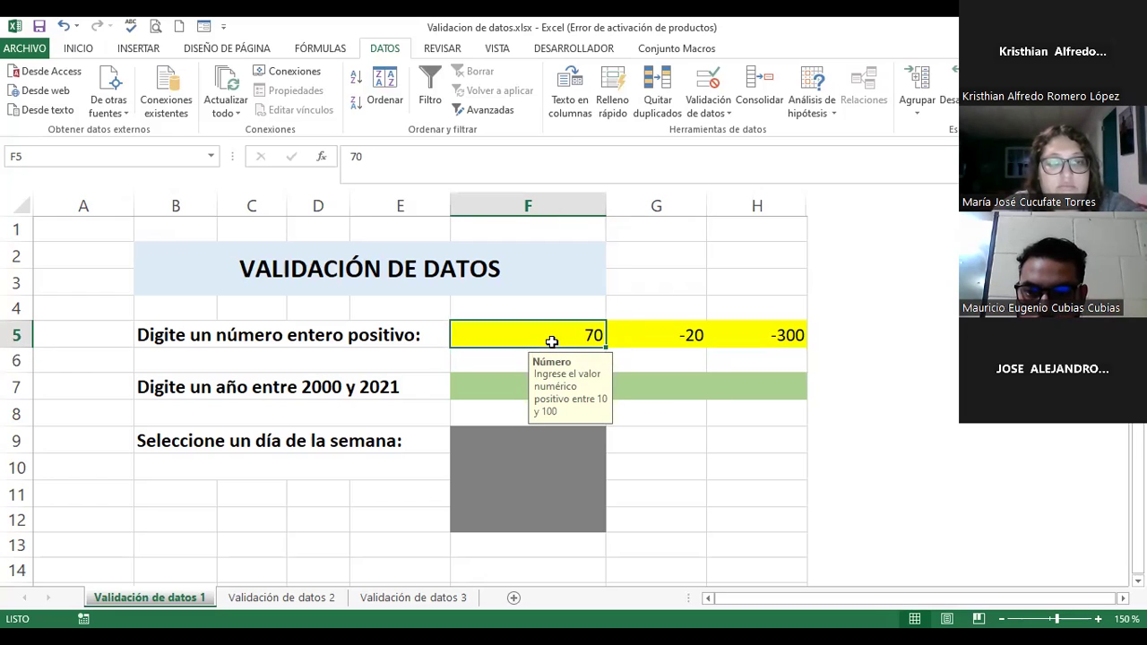
{"action": "left_click", "coordinate": [732, 117]}
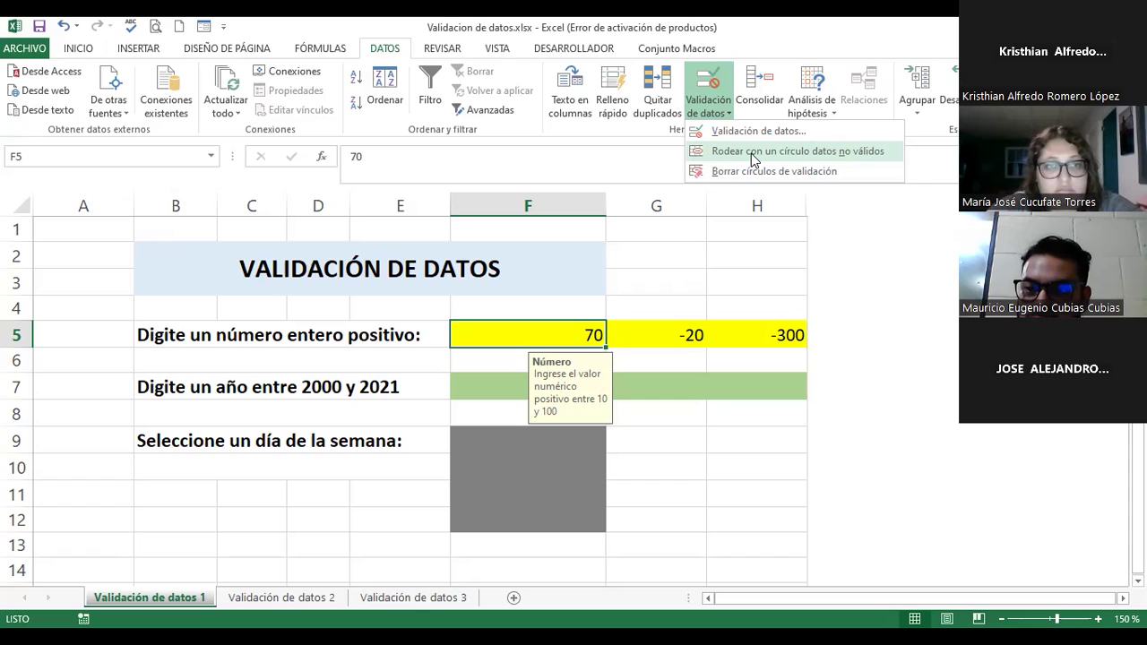
{"action": "left_click", "coordinate": [754, 160]}
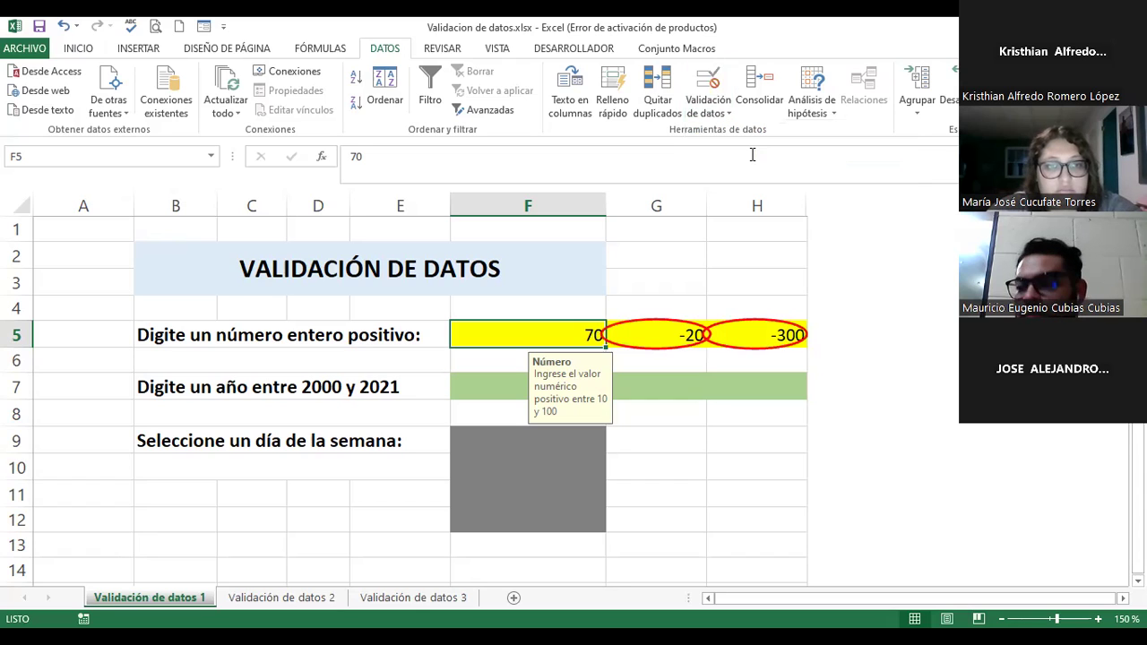
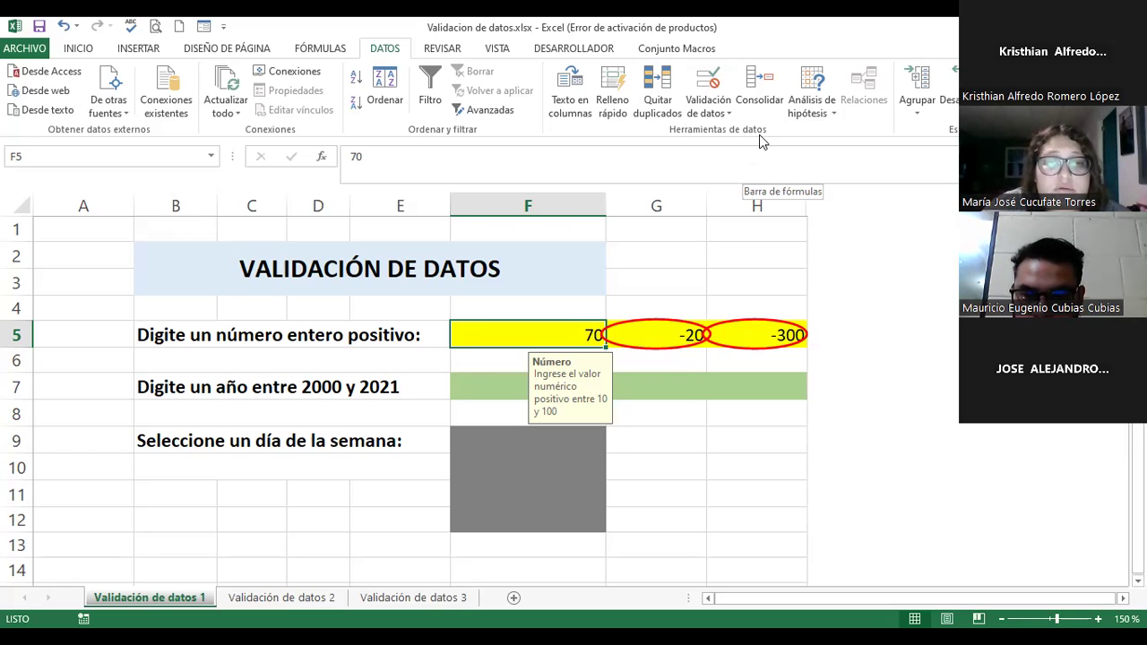
Select H5 with its circled -300, checking G5's value along the way.
{"action": "left_click", "coordinate": [655, 333]}
{"action": "left_click", "coordinate": [748, 327]}
{"action": "left_click", "coordinate": [684, 338]}
{"action": "left_click", "coordinate": [739, 334]}
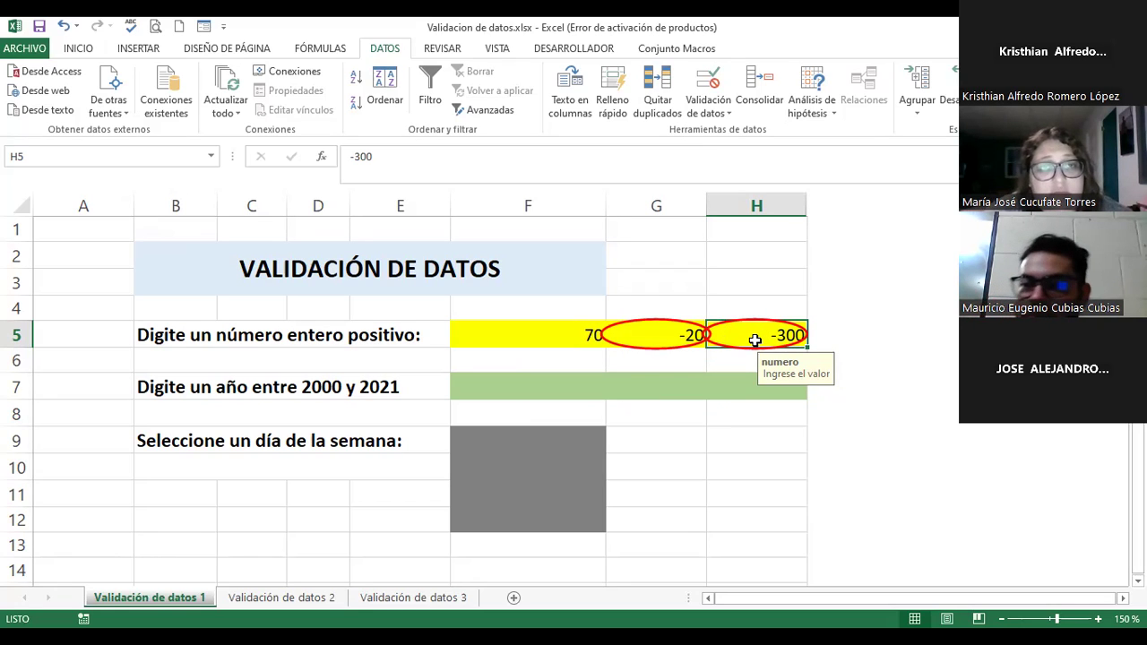
Enter 9000 in H5 and cancel the invalid-data alert, keeping -300.
{"action": "double_click", "coordinate": [757, 339]}
{"action": "key", "text": "Delete"}
{"action": "key", "text": "Delete"}
{"action": "type", "text": "90"}
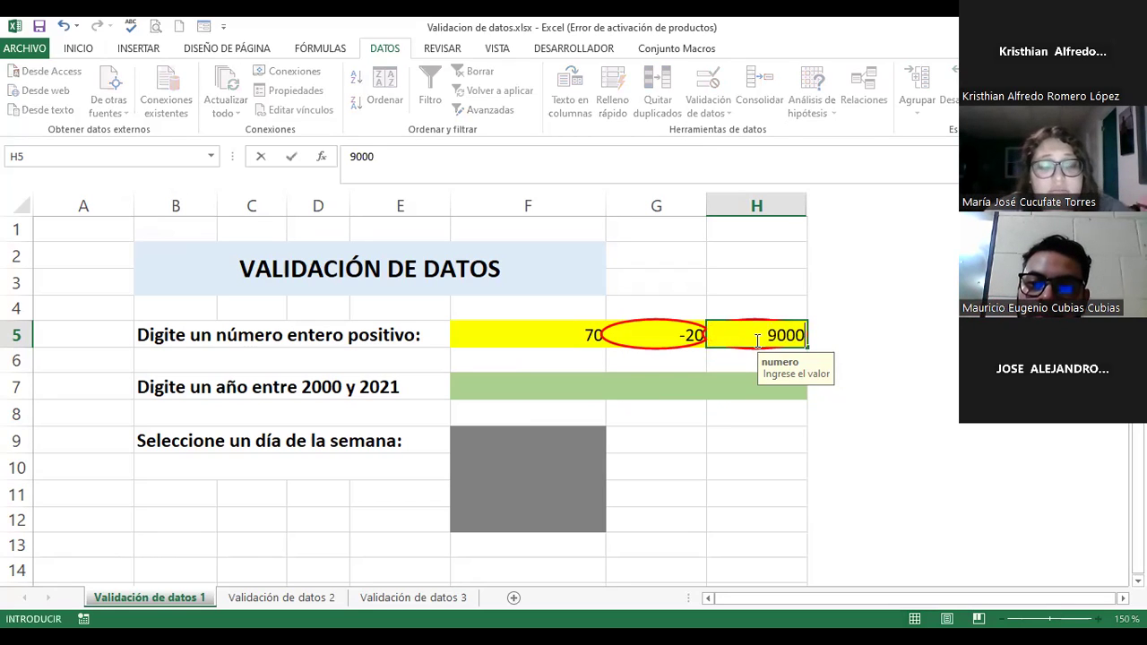
{"action": "key", "text": "Return"}
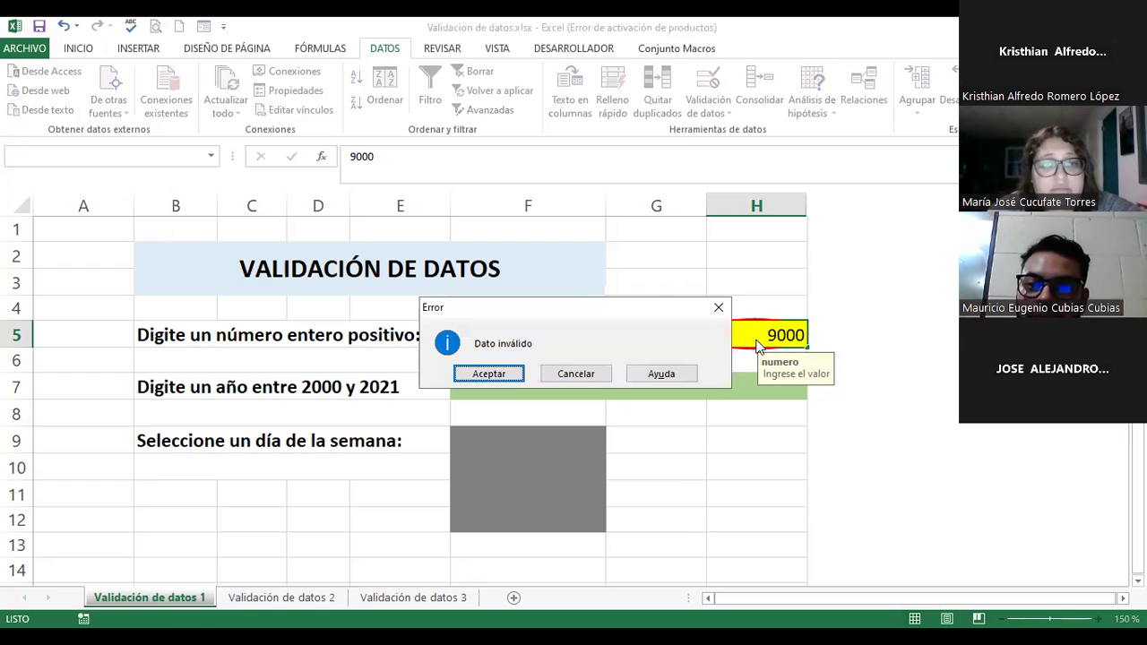
{"action": "key", "text": "Tab"}
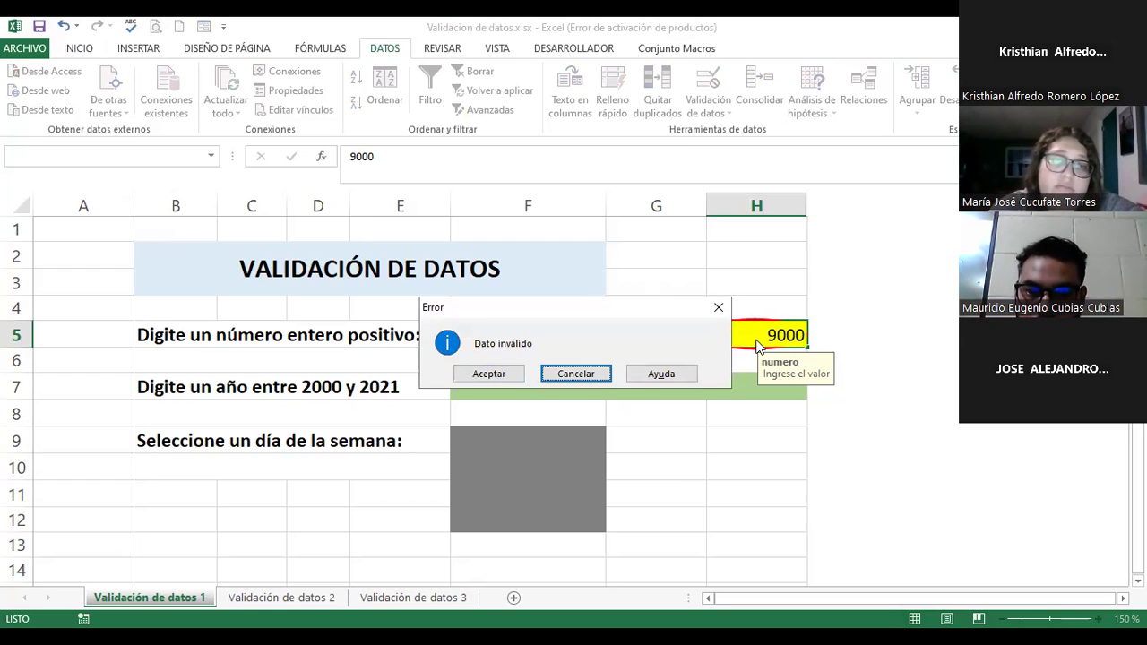
{"action": "key", "text": "Return"}
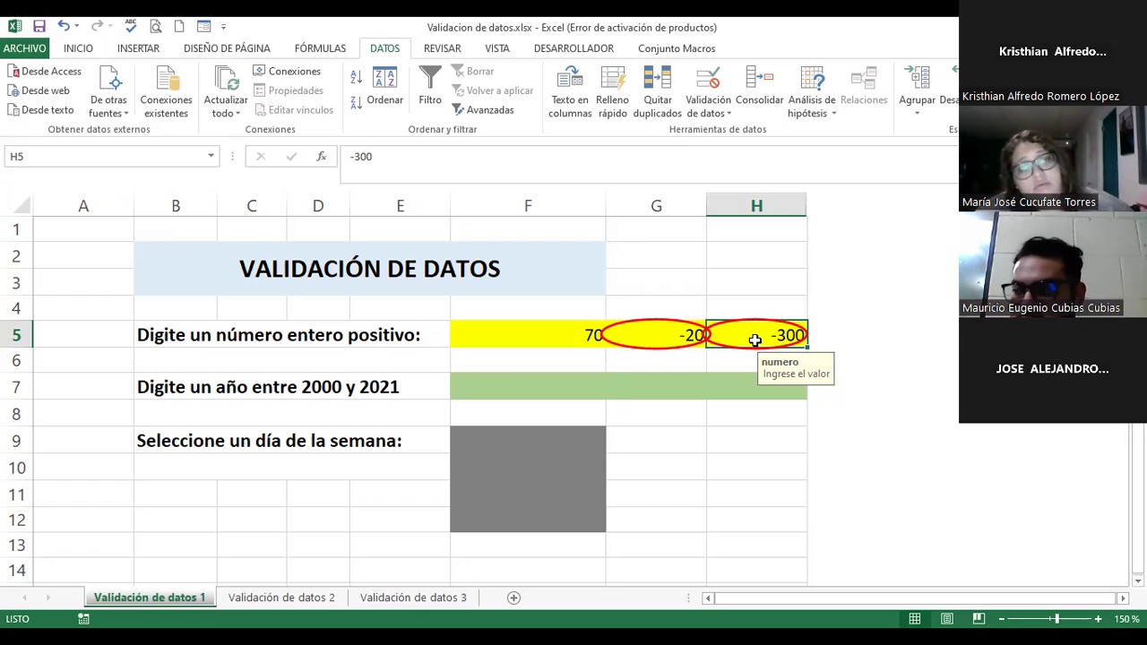
Clear H5's -300, then try 900 and cancel the rejection alert.
{"action": "key", "text": "BackSpace"}
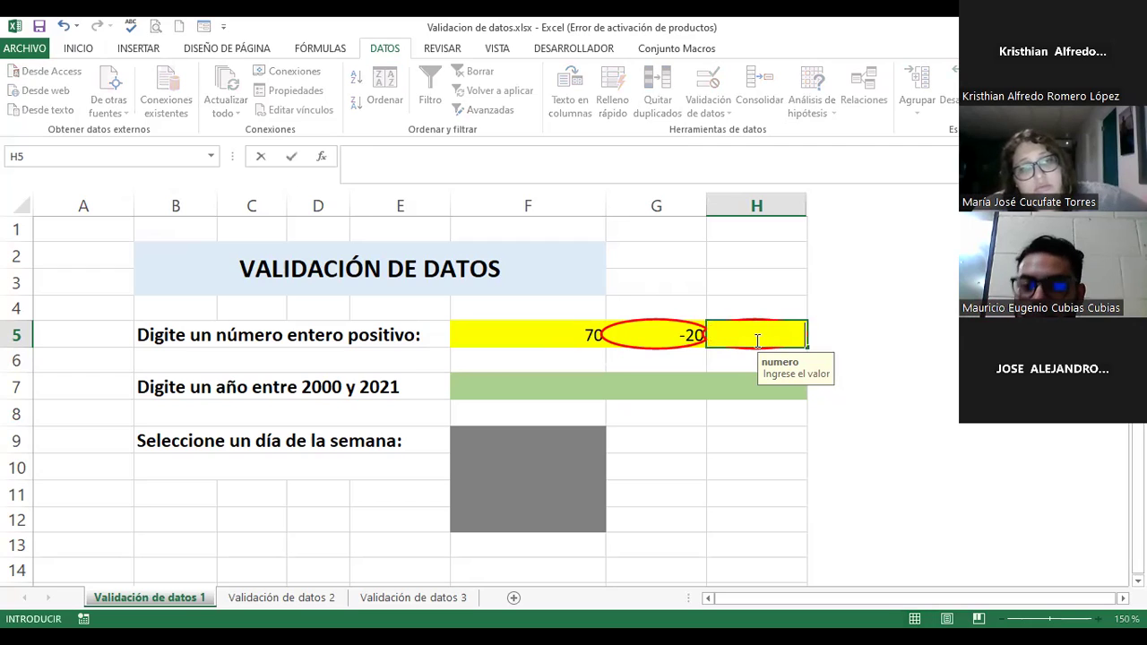
{"action": "key", "text": "Return"}
{"action": "left_click", "coordinate": [756, 339]}
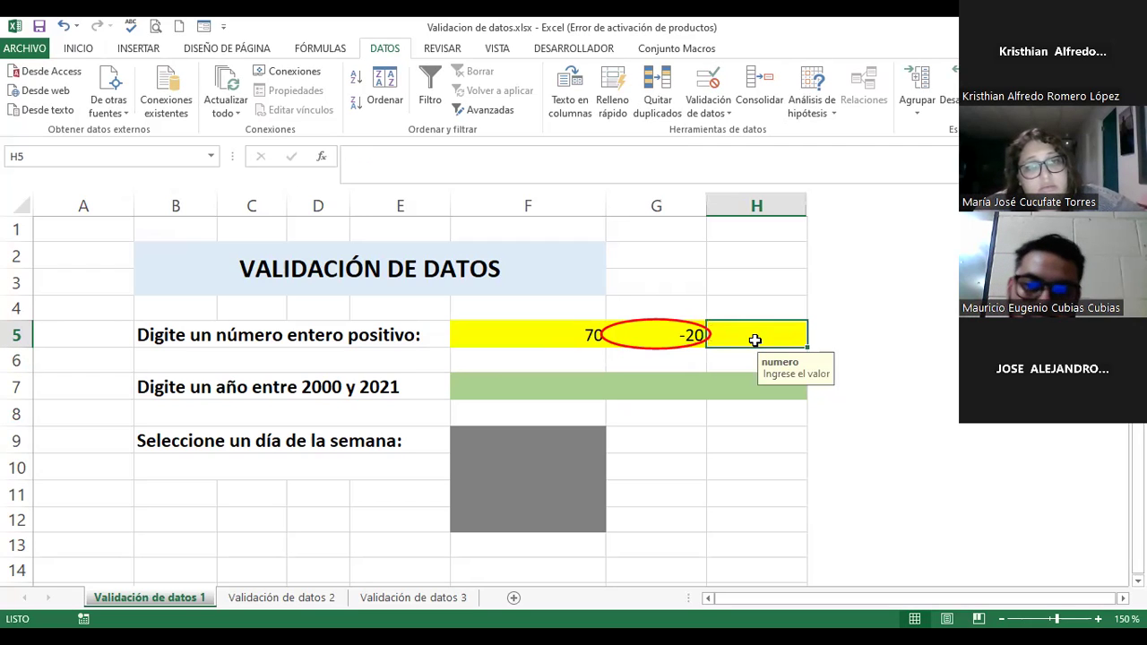
{"action": "type", "text": "900"}
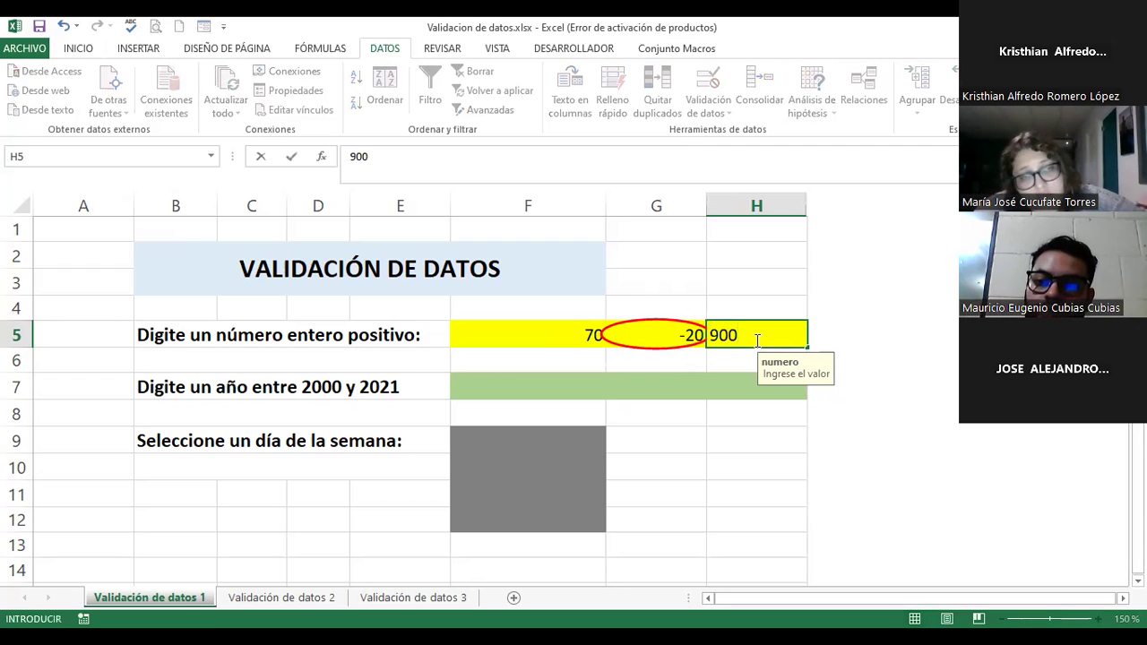
{"action": "key", "text": "Return"}
{"action": "key", "text": "Tab"}
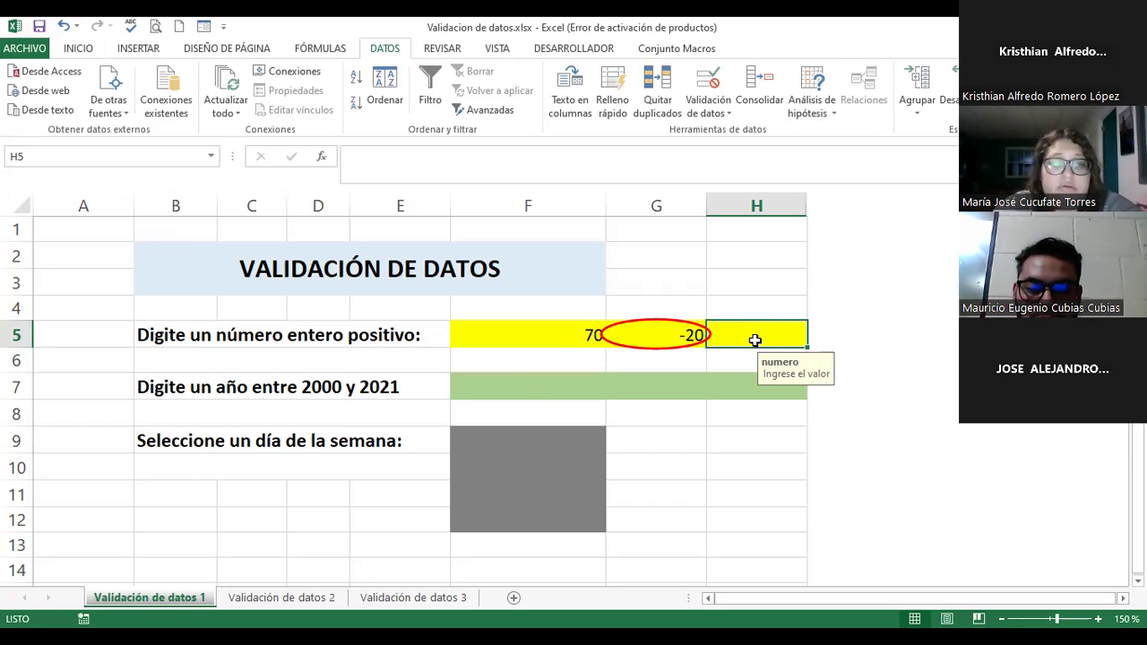
Enter 90 in H5 and replace G5's -20 with 25.
{"action": "type", "text": "90"}
{"action": "key", "text": "Return"}
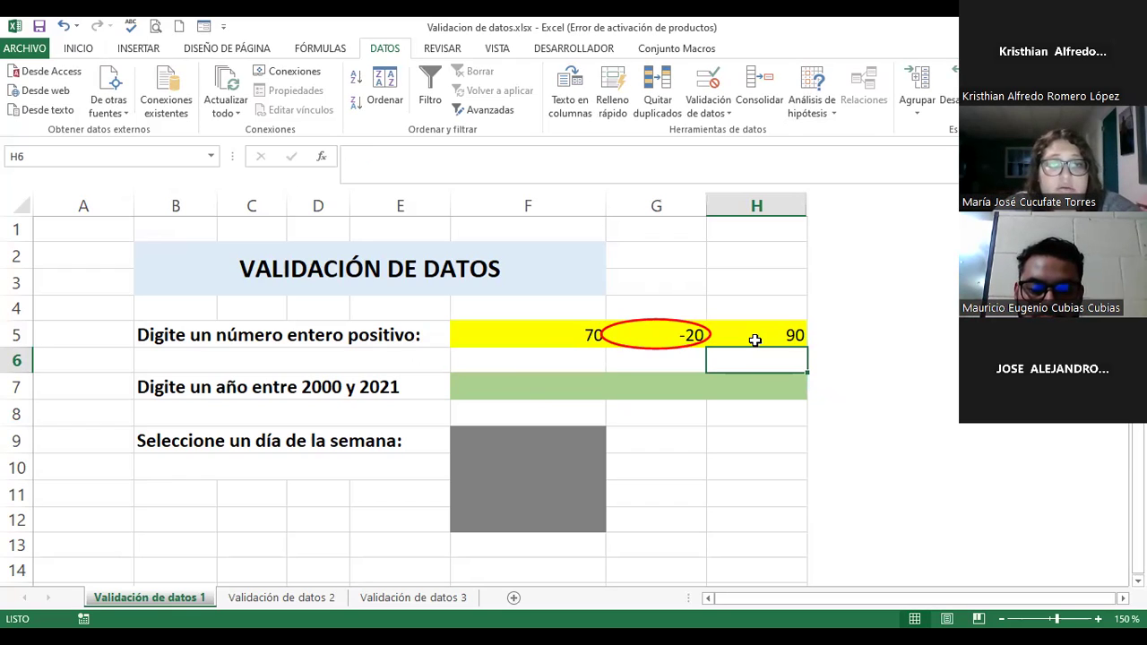
{"action": "key", "text": "Left"}
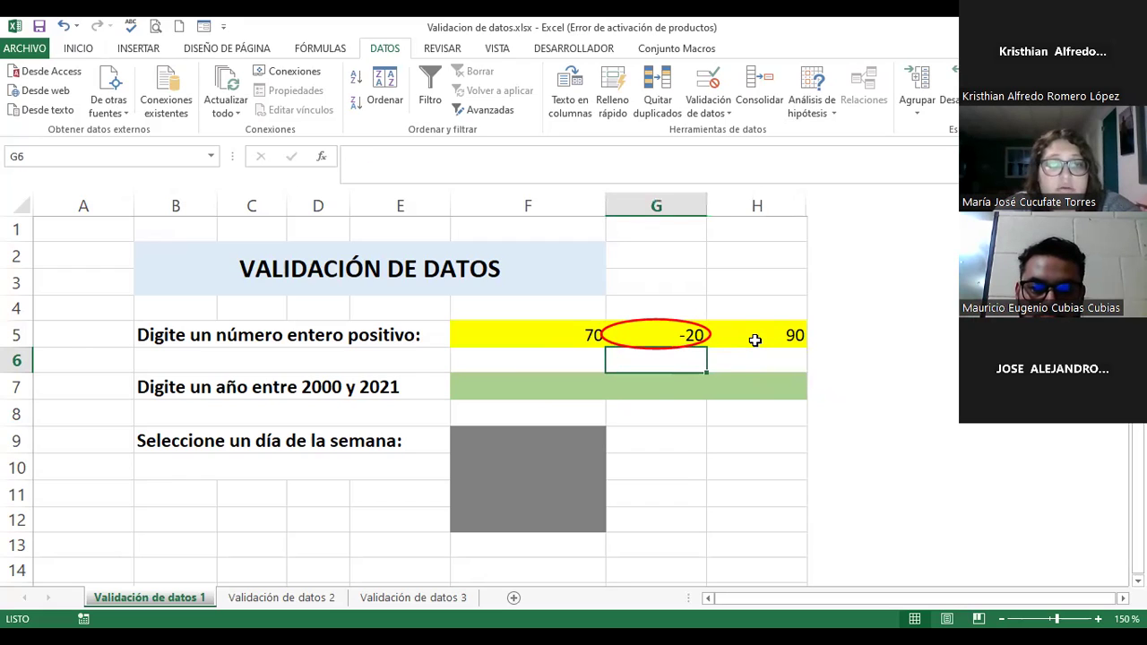
{"action": "key", "text": "Up"}
{"action": "type", "text": "2"}
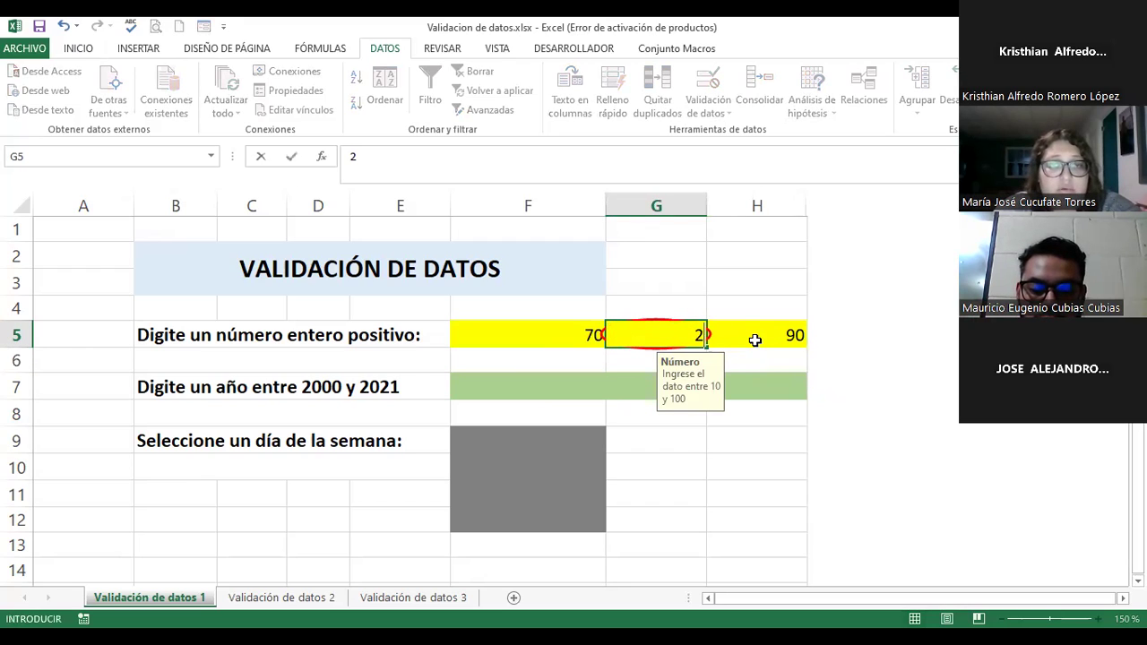
{"action": "type", "text": "5"}
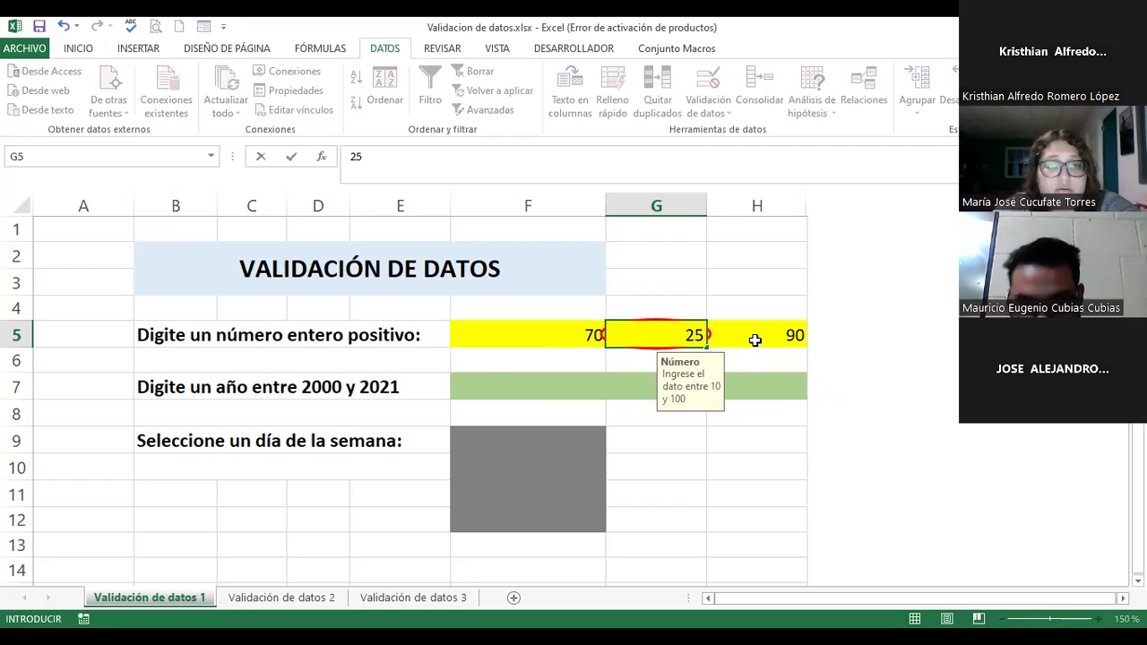
{"action": "key", "text": "Return"}
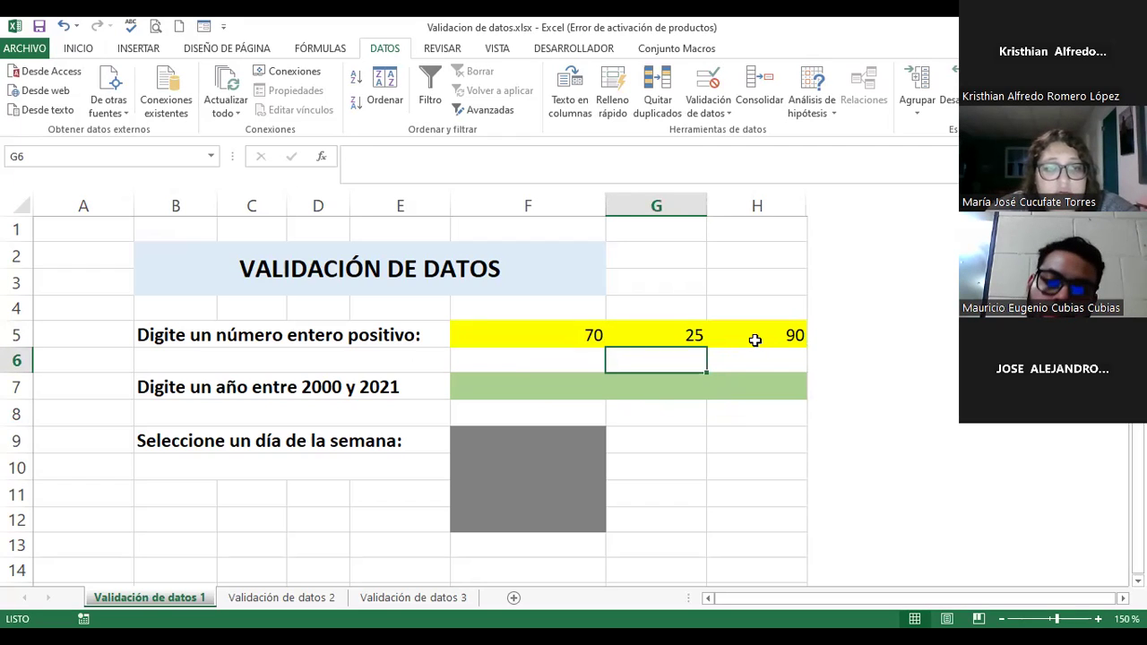
{"action": "key", "text": "Up"}
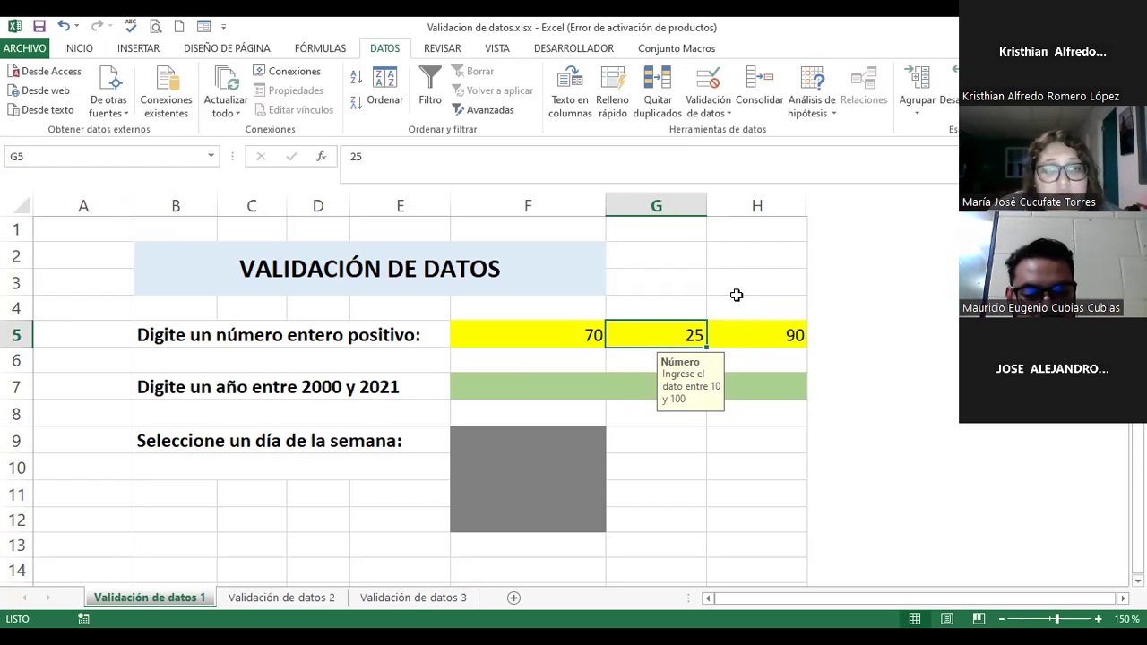
Restrict F7:H7 to whole numbers with minimum 2000 and maximum 2023.
{"action": "left_click", "coordinate": [486, 383]}
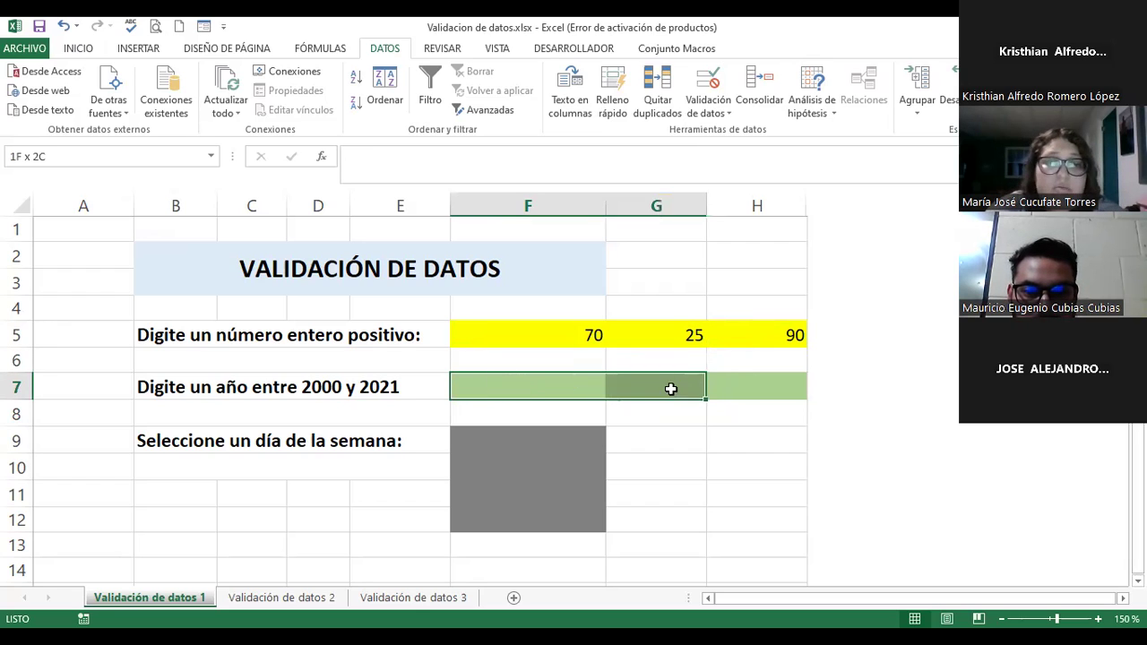
{"action": "left_click_drag", "start_coordinate": [577, 385], "coordinate": [763, 388]}
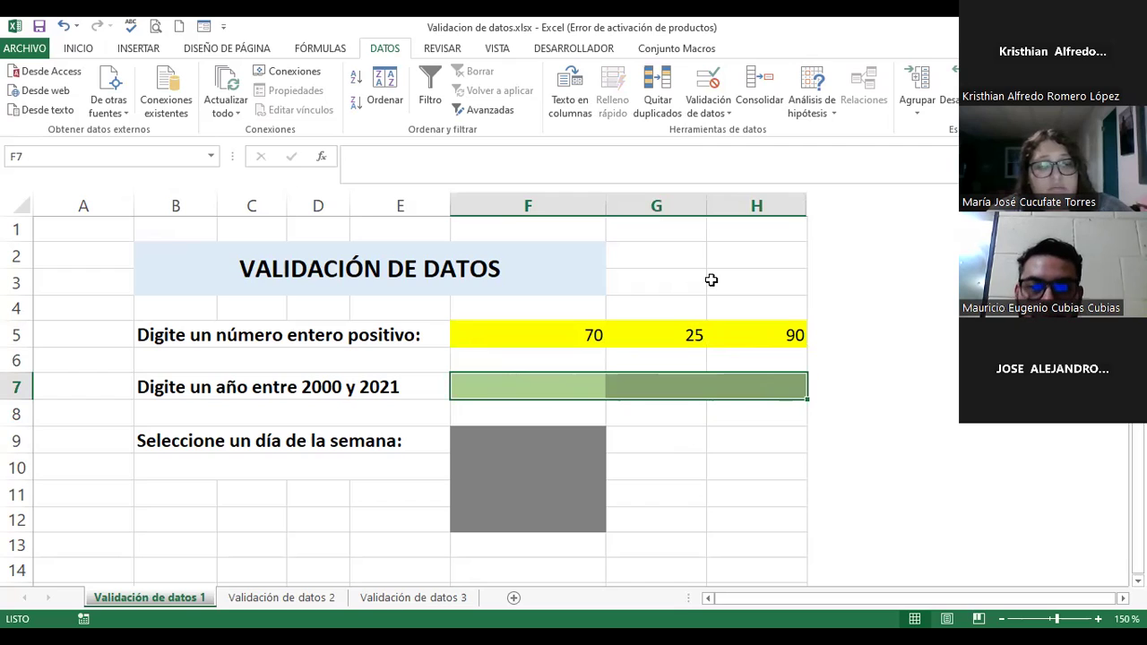
{"action": "left_click", "coordinate": [731, 113]}
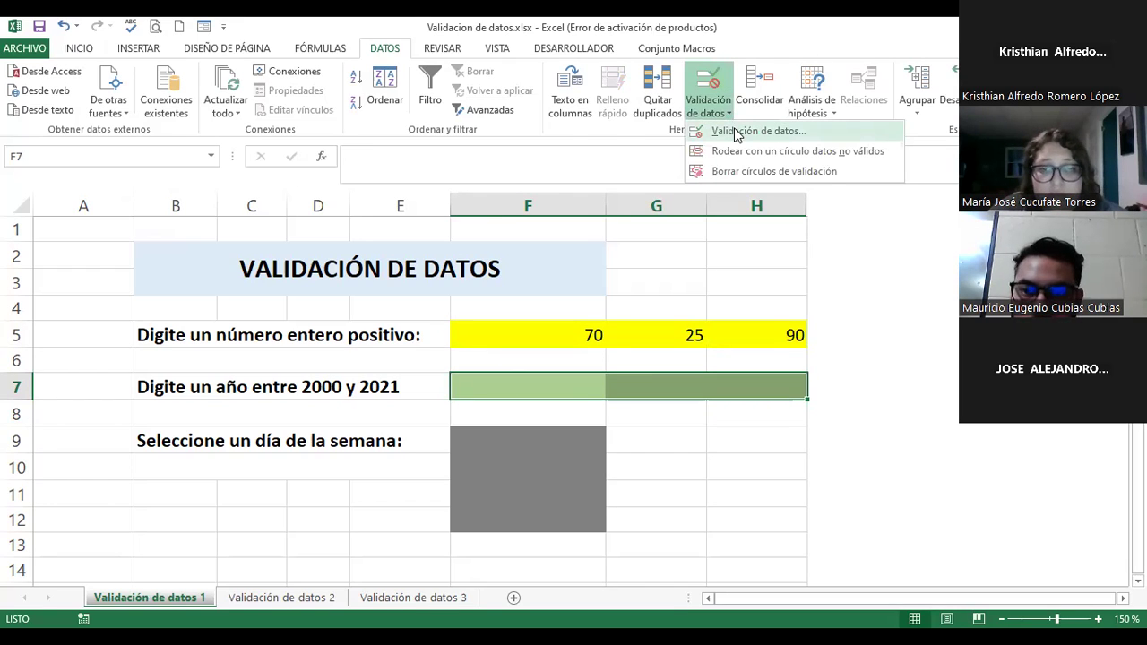
{"action": "left_click", "coordinate": [735, 132]}
{"action": "left_click", "coordinate": [550, 82]}
{"action": "left_click", "coordinate": [636, 136]}
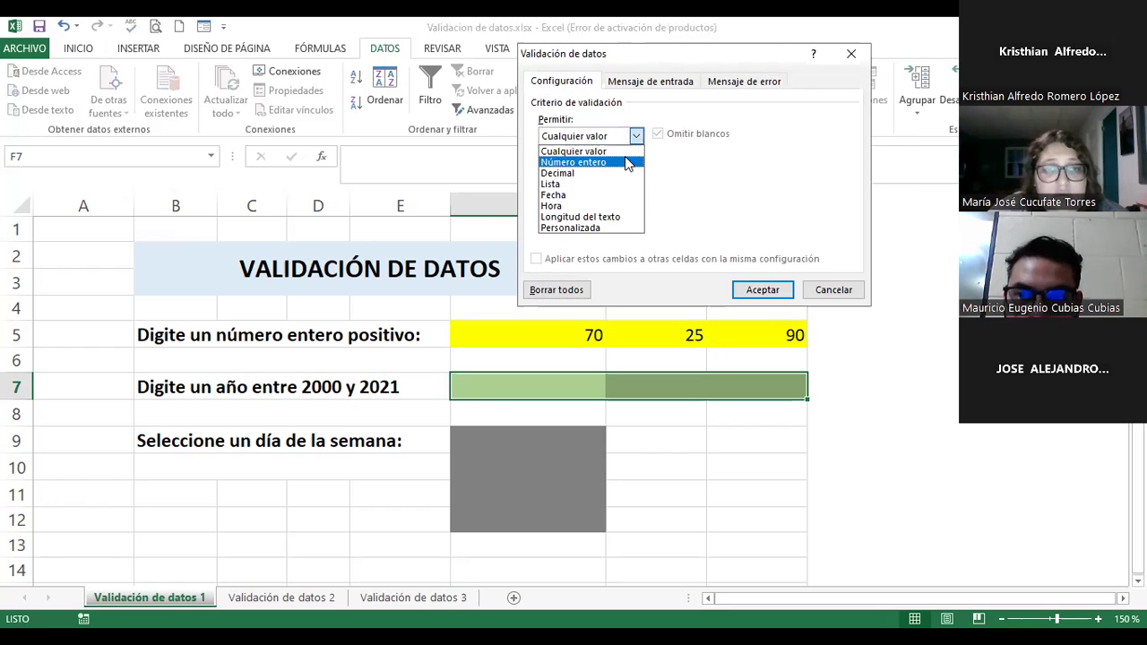
{"action": "left_click", "coordinate": [628, 163]}
{"action": "left_click", "coordinate": [601, 204]}
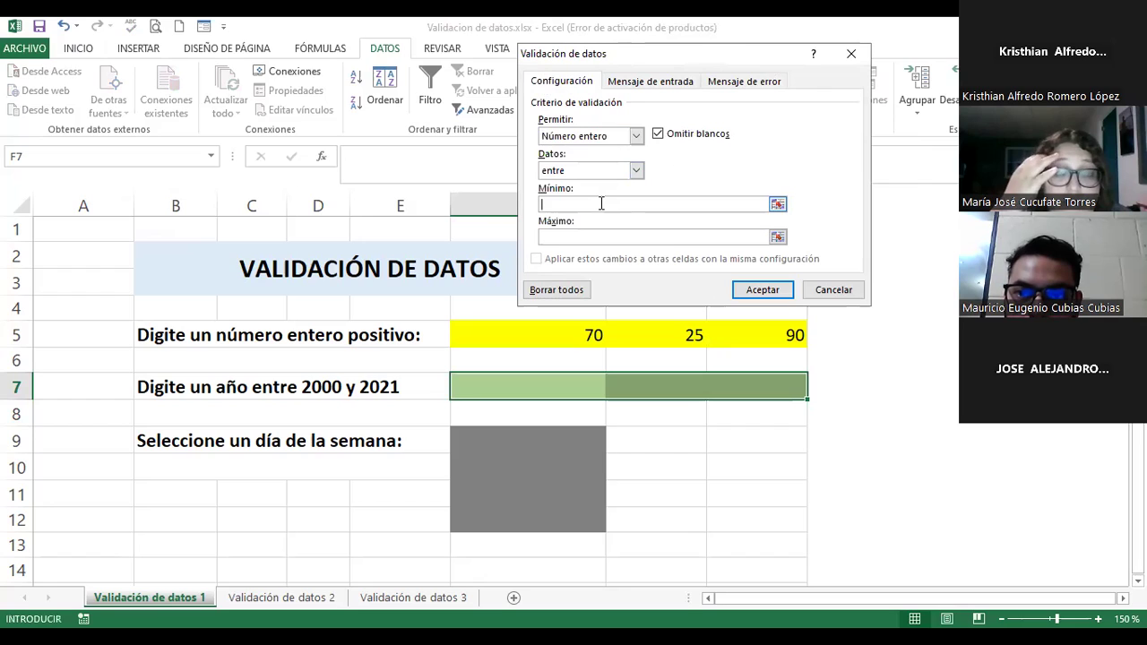
{"action": "type", "text": "2000"}
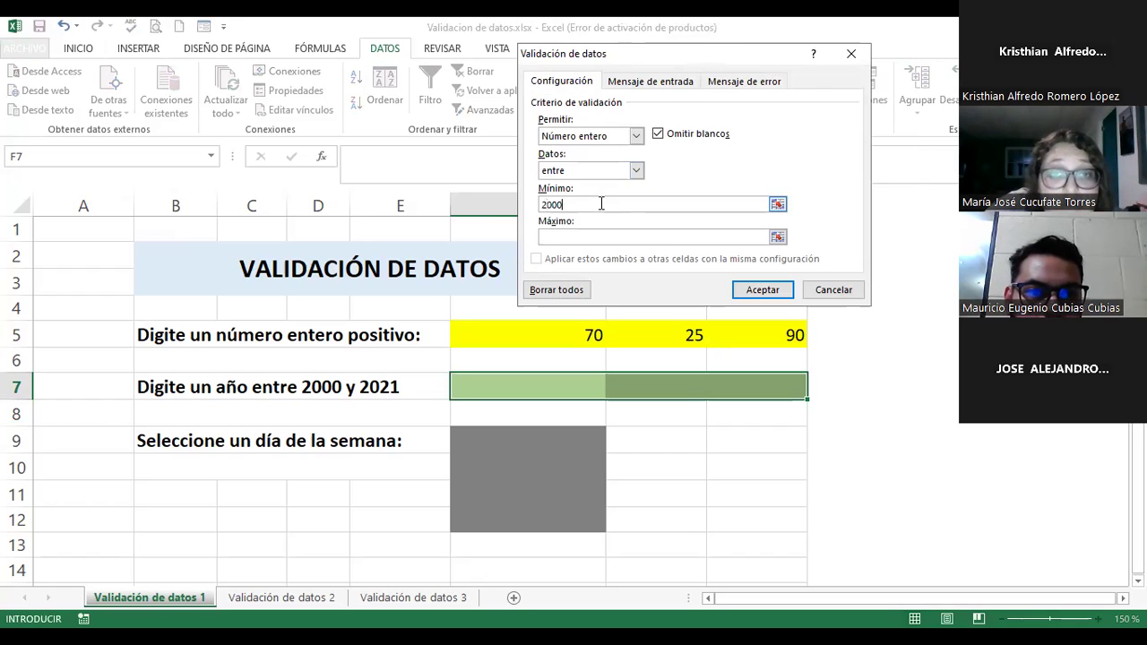
{"action": "left_click", "coordinate": [625, 236]}
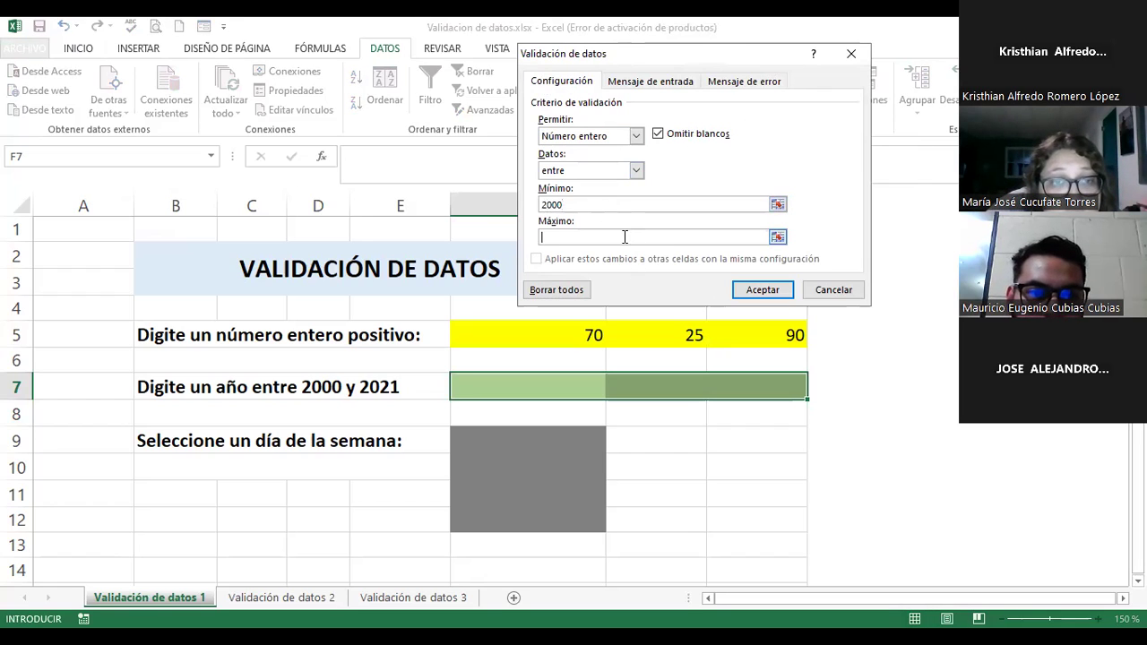
{"action": "type", "text": "2023"}
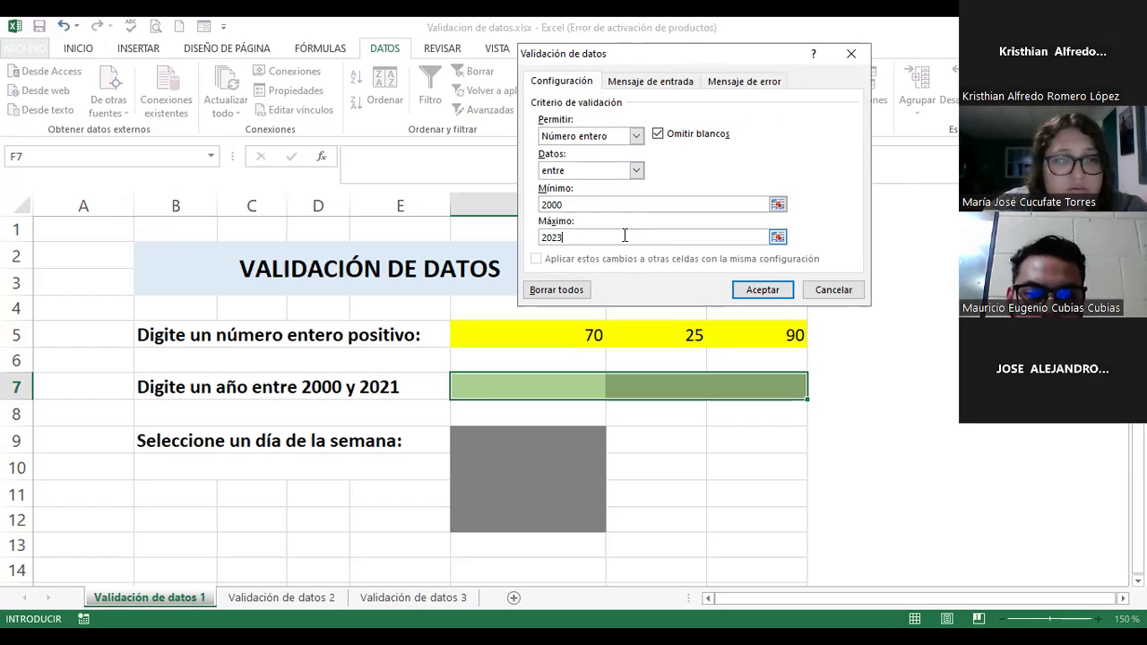
Set the year input message title 'año' and text 'Ingrese el año entre el 2000 al 2021'.
{"action": "left_click", "coordinate": [655, 82]}
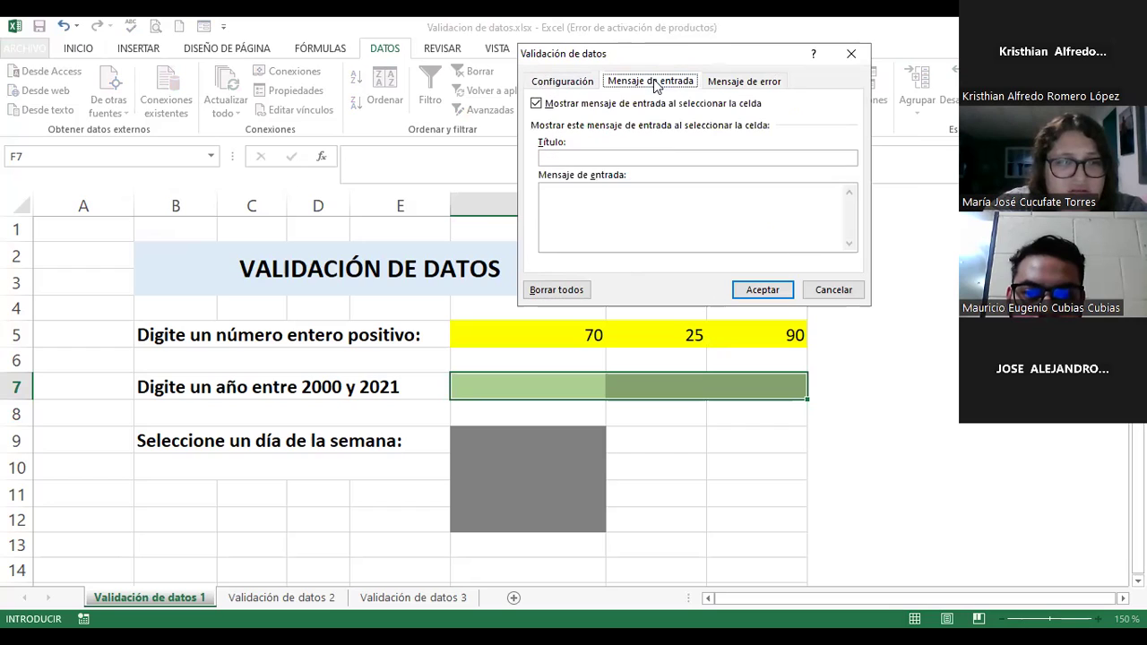
{"action": "left_click", "coordinate": [637, 155]}
{"action": "type", "text": "año"}
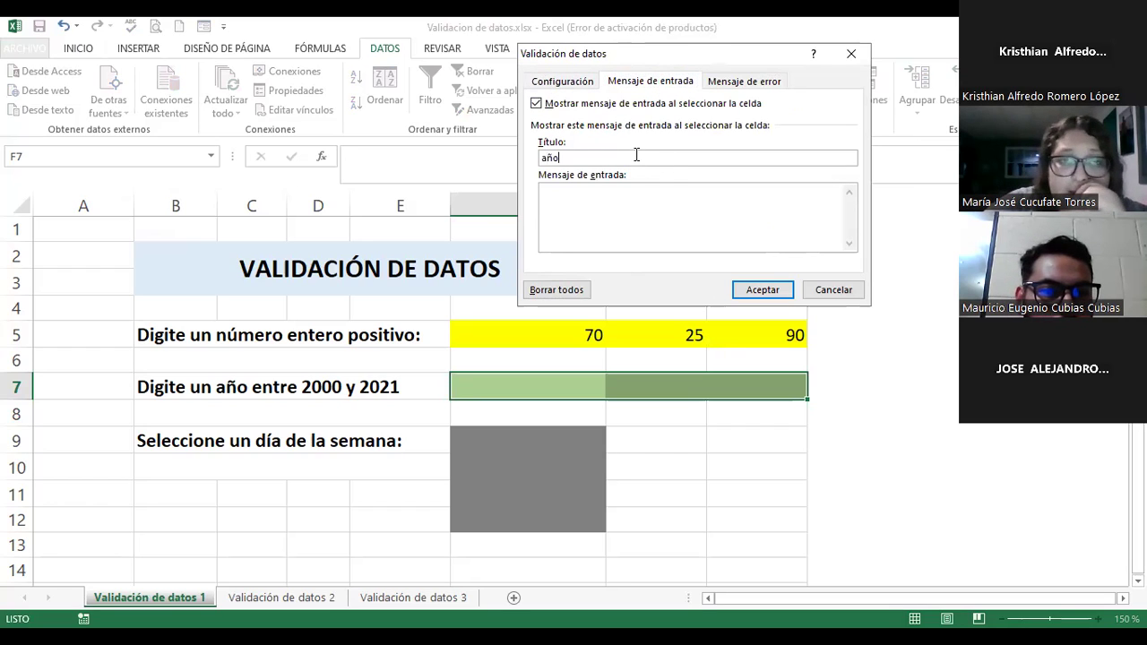
{"action": "left_click", "coordinate": [663, 196]}
{"action": "type", "text": "Ingrese el año lec"}
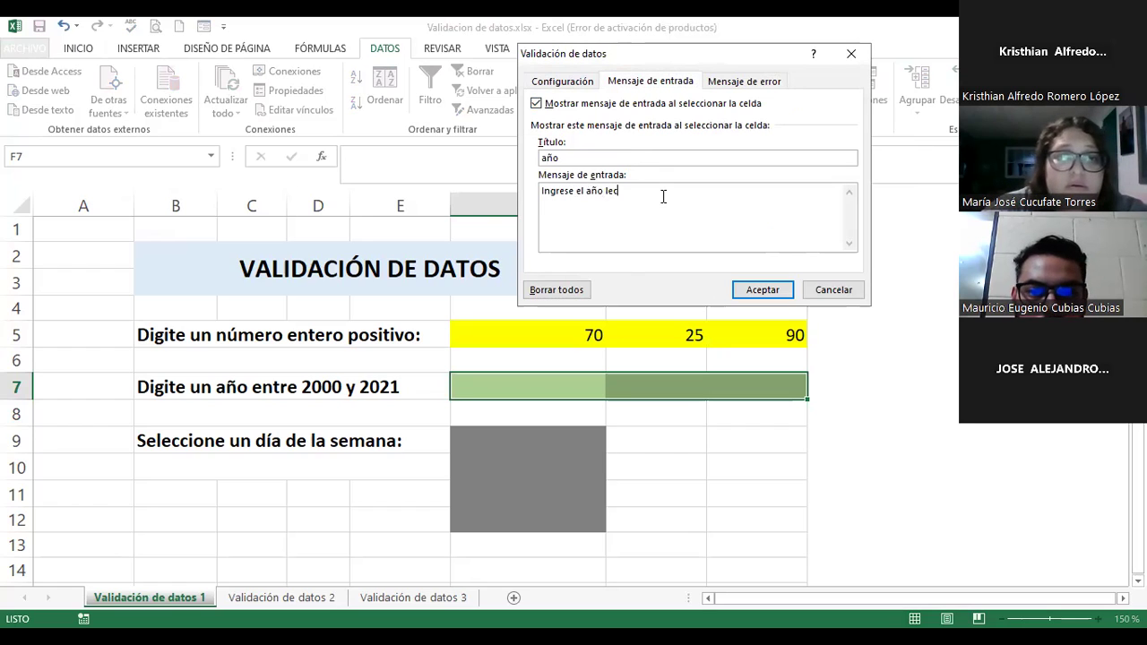
{"action": "key", "text": "BackSpace"}
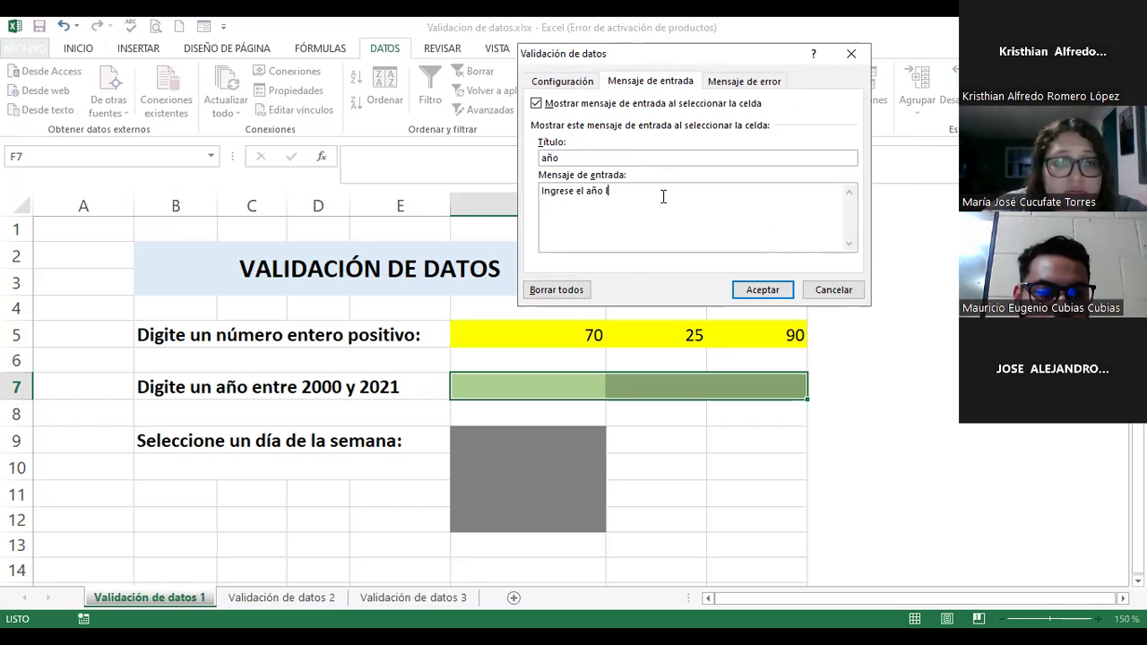
{"action": "key", "text": "BackSpace"}
{"action": "type", "text": "entre el 2"}
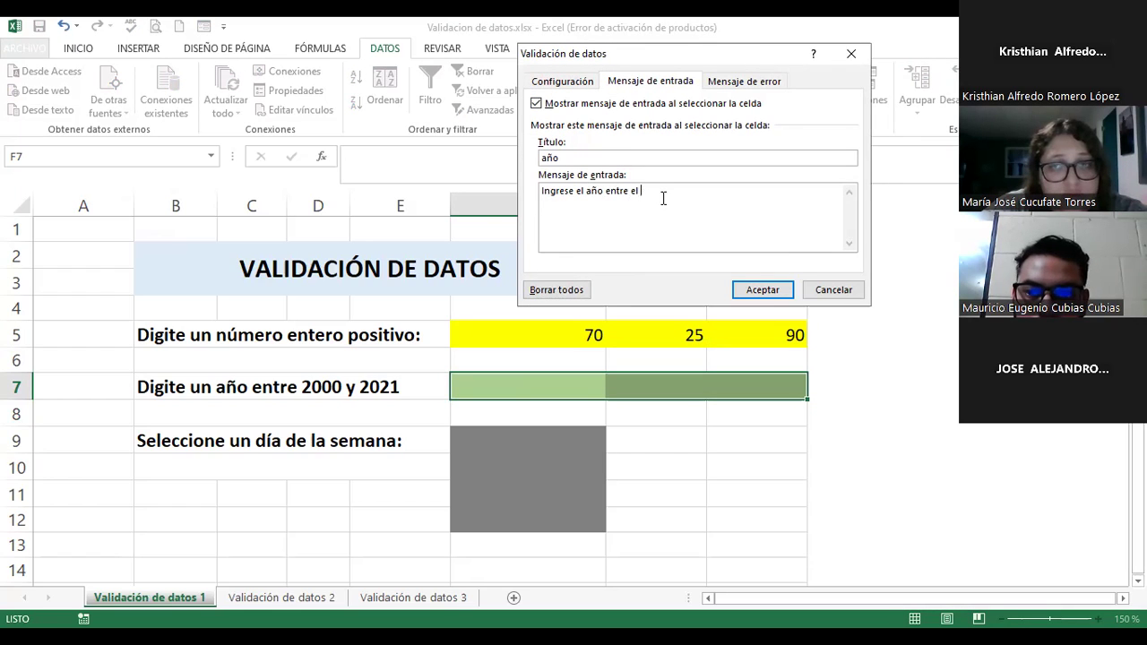
{"action": "type", "text": "000"}
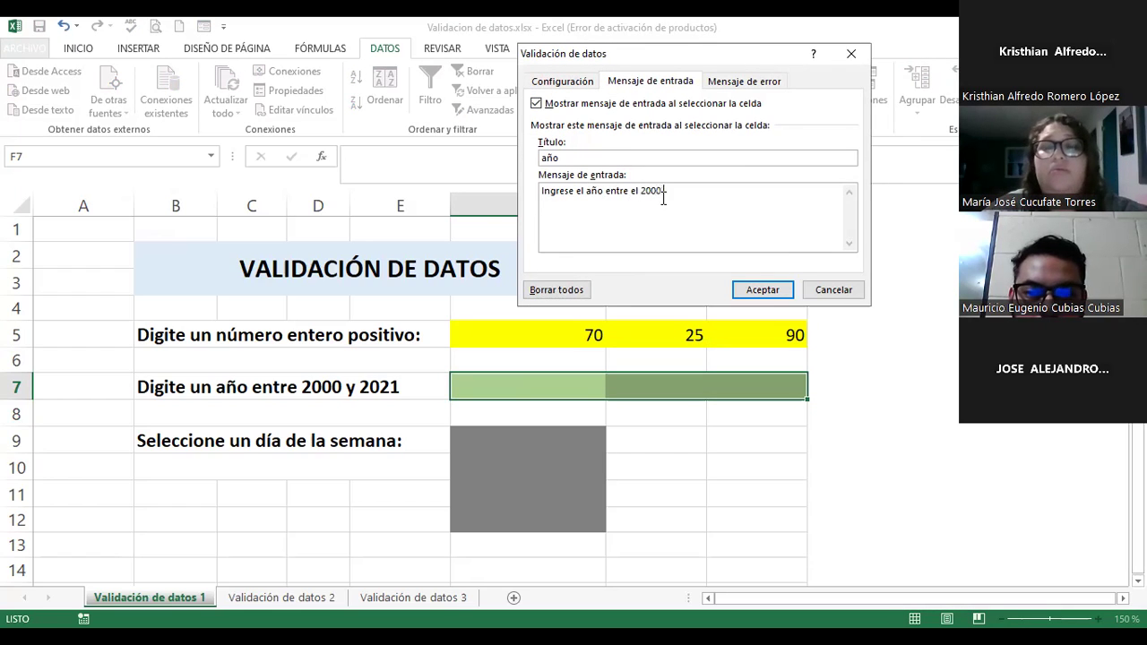
{"action": "type", "text": " al 2021"}
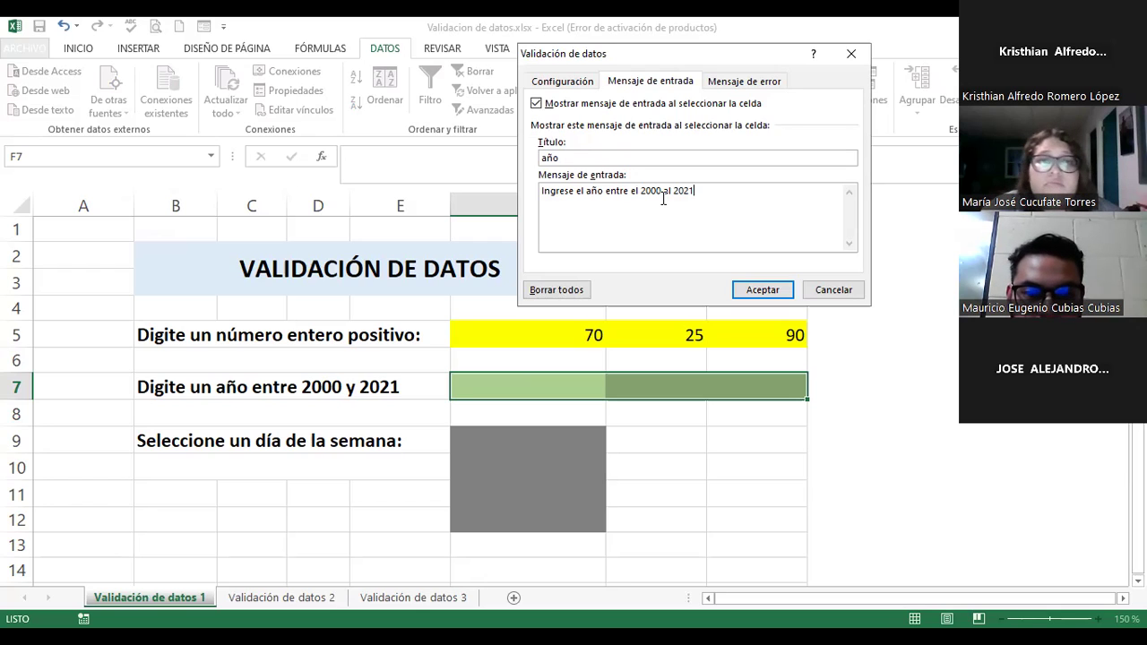
Set the year error alert title 'Error año' and message 'Año ingresado es inválido, verificar.'.
{"action": "left_click", "coordinate": [780, 82]}
{"action": "left_click", "coordinate": [703, 160]}
{"action": "type", "text": "Error "}
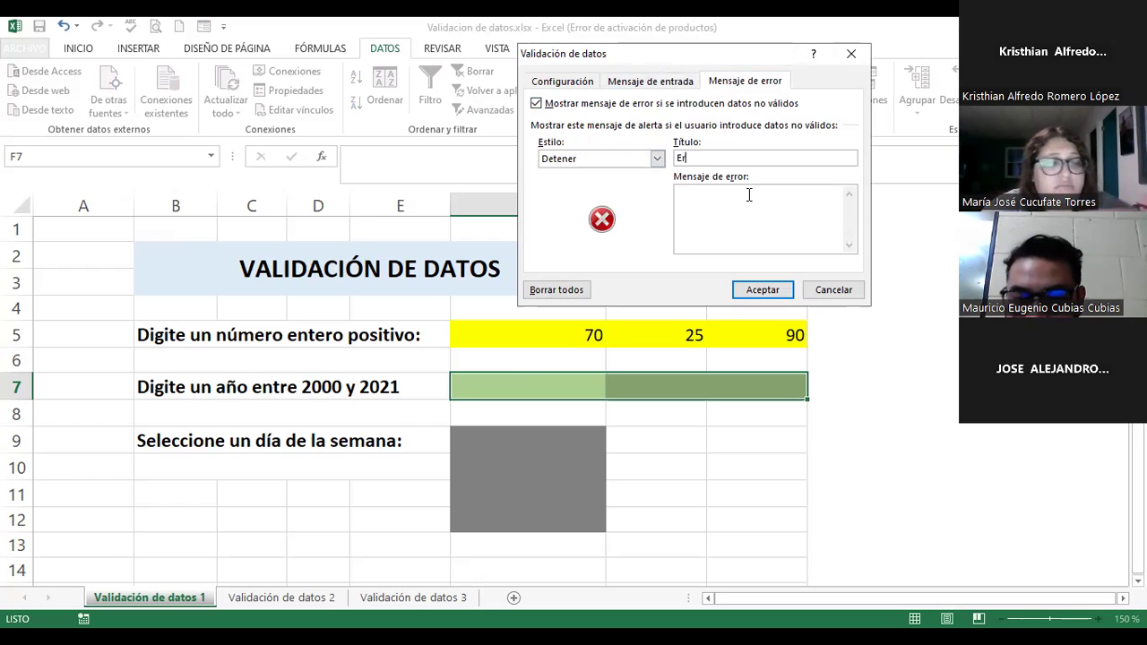
{"action": "type", "text": "año"}
{"action": "left_click", "coordinate": [750, 194]}
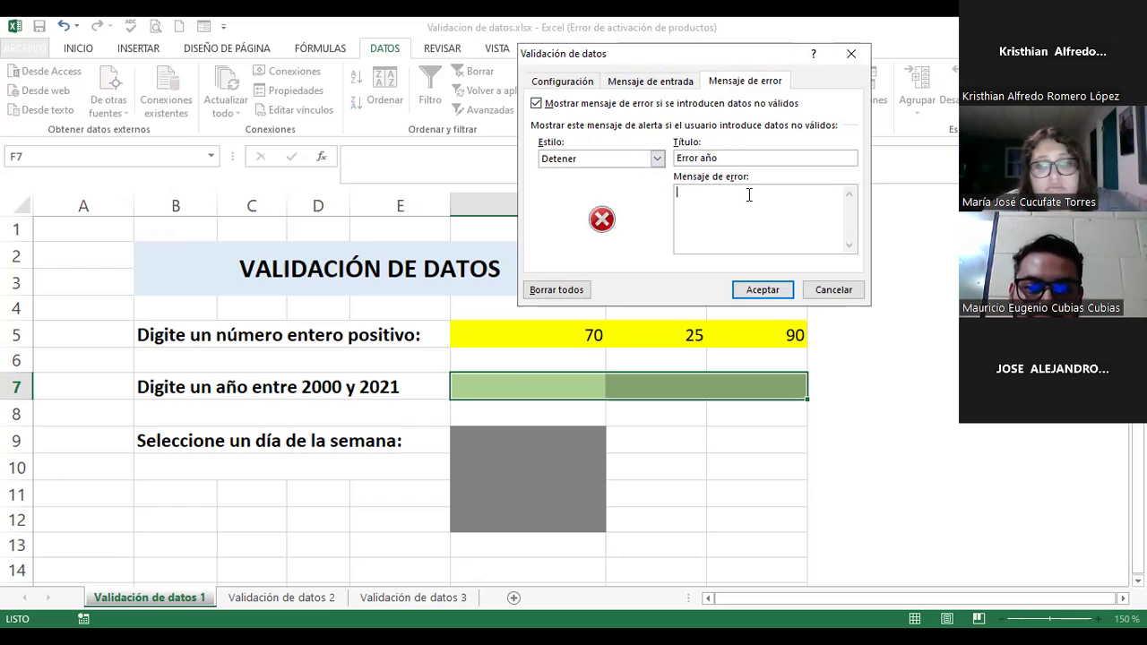
{"action": "type", "text": "Año i"}
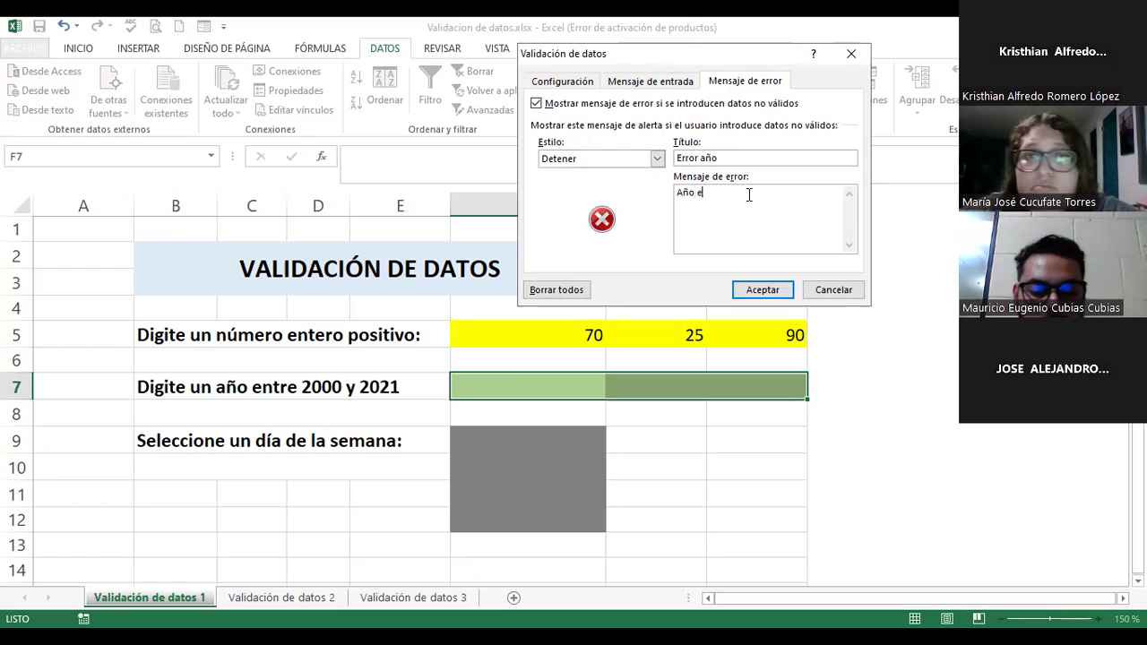
{"action": "type", "text": "ngresado es "}
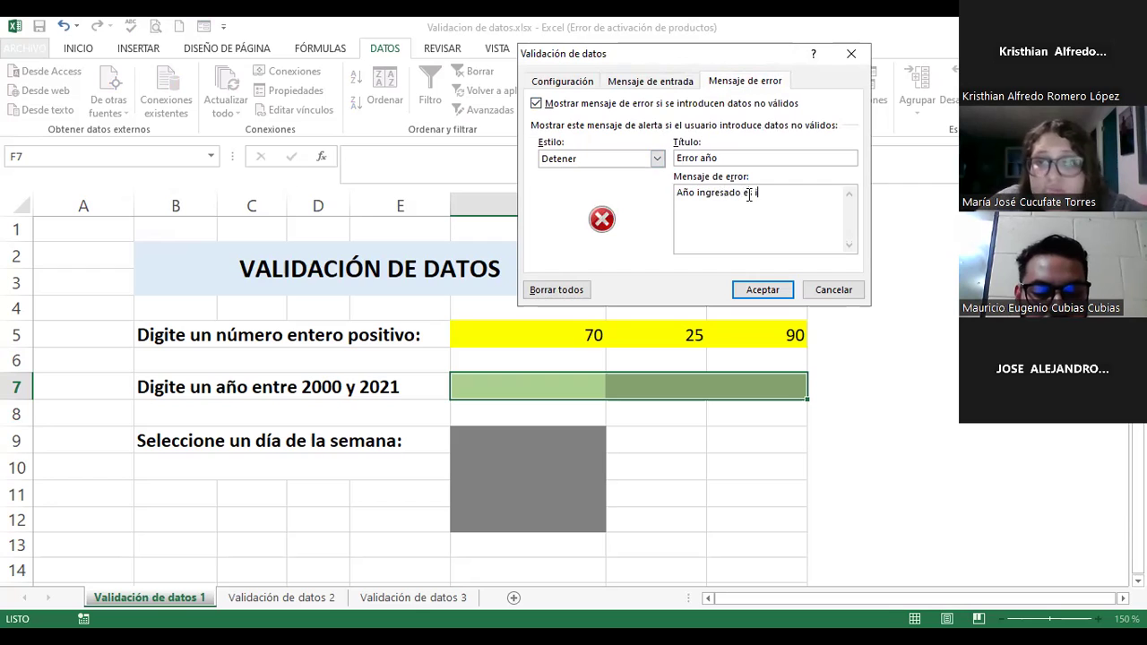
{"action": "type", "text": "inválido, "}
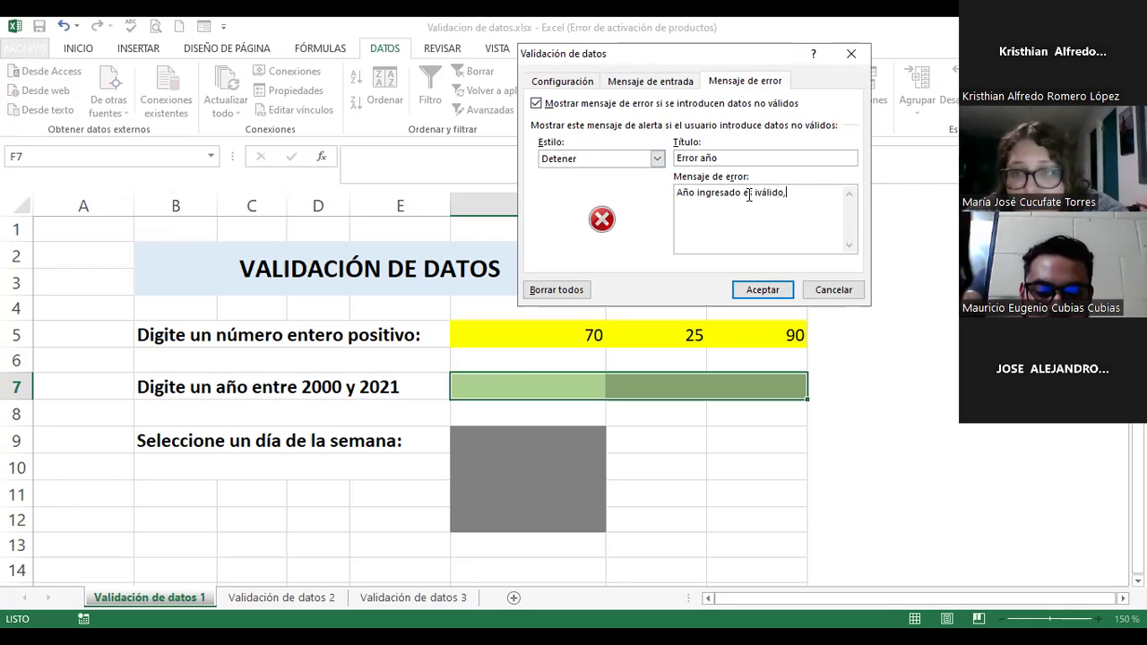
{"action": "type", "text": "verificar."}
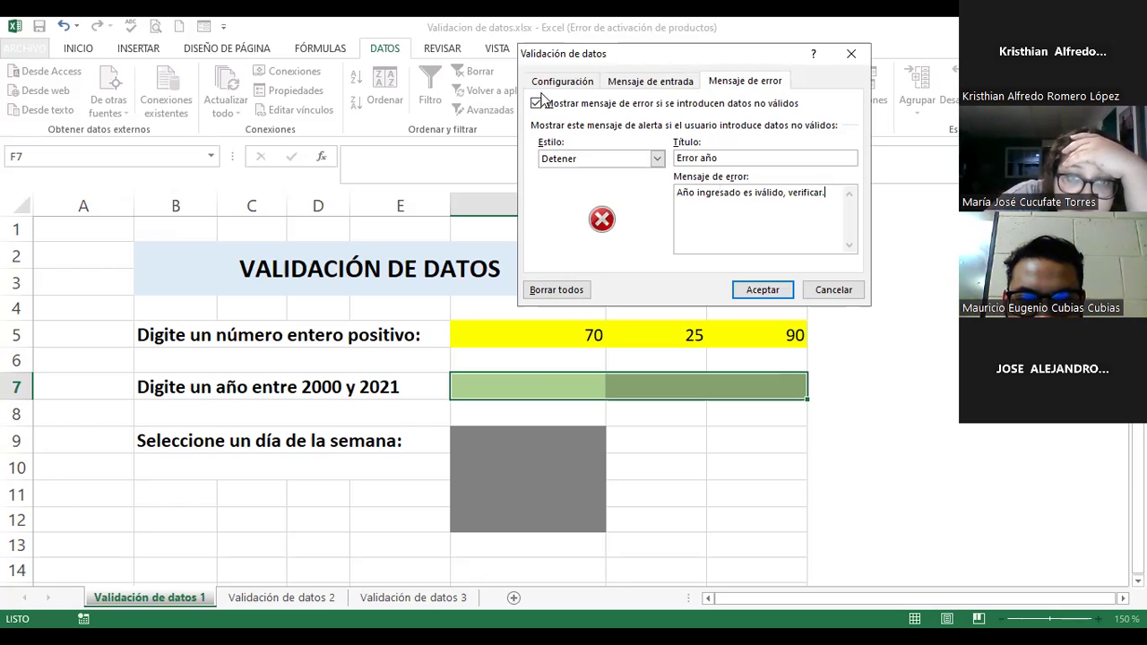
{"action": "left_click", "coordinate": [624, 83]}
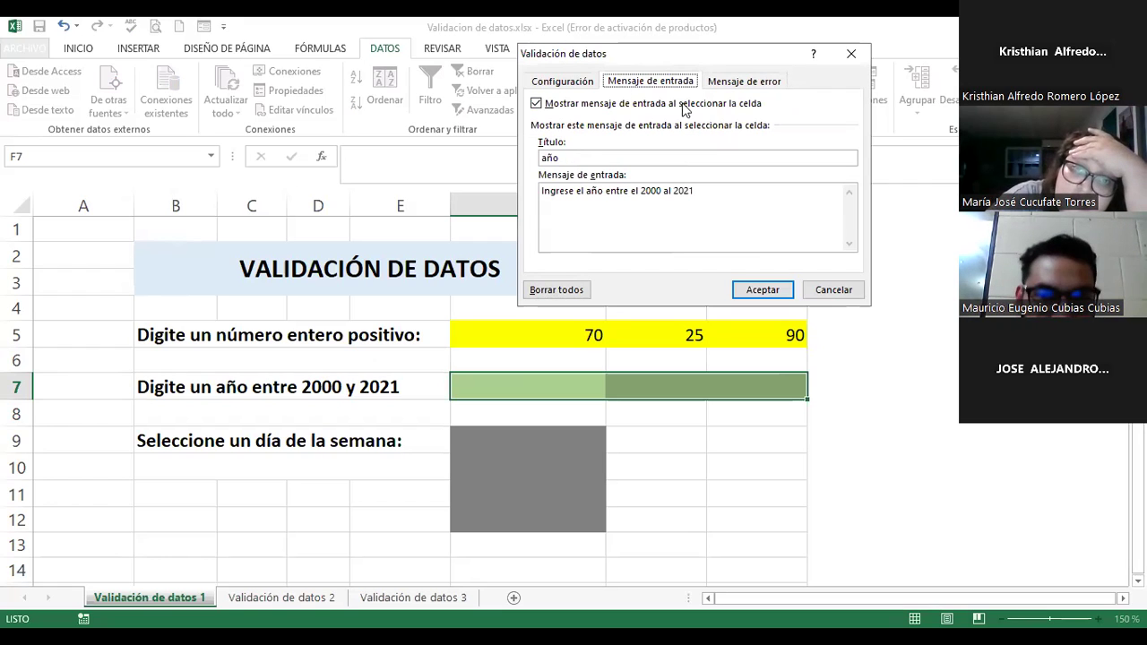
Change the input message's end year to 2023, review the tabs, and apply the validation.
{"action": "left_click", "coordinate": [714, 191]}
{"action": "key", "text": "BackSpace"}
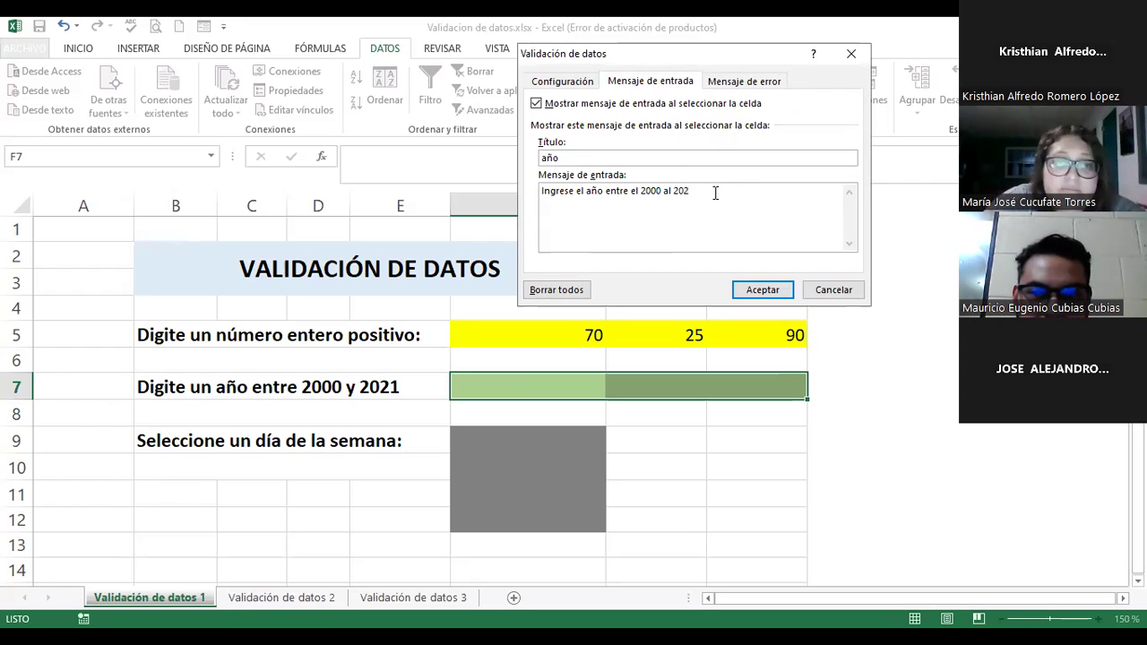
{"action": "type", "text": "3"}
{"action": "left_click", "coordinate": [570, 80]}
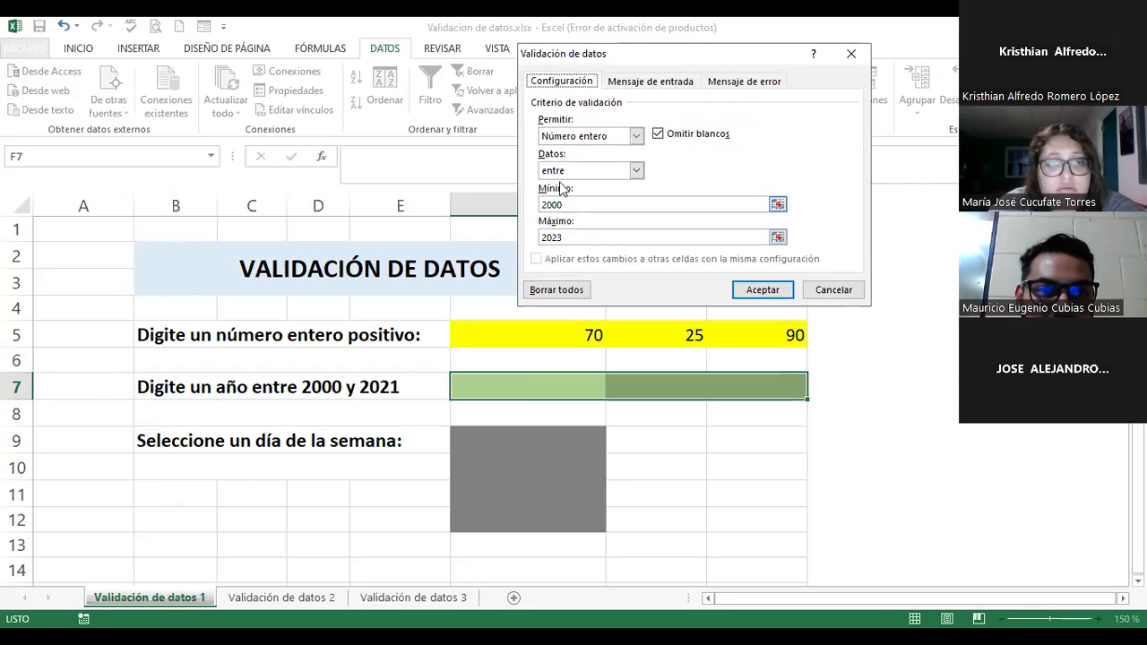
{"action": "left_click", "coordinate": [644, 86]}
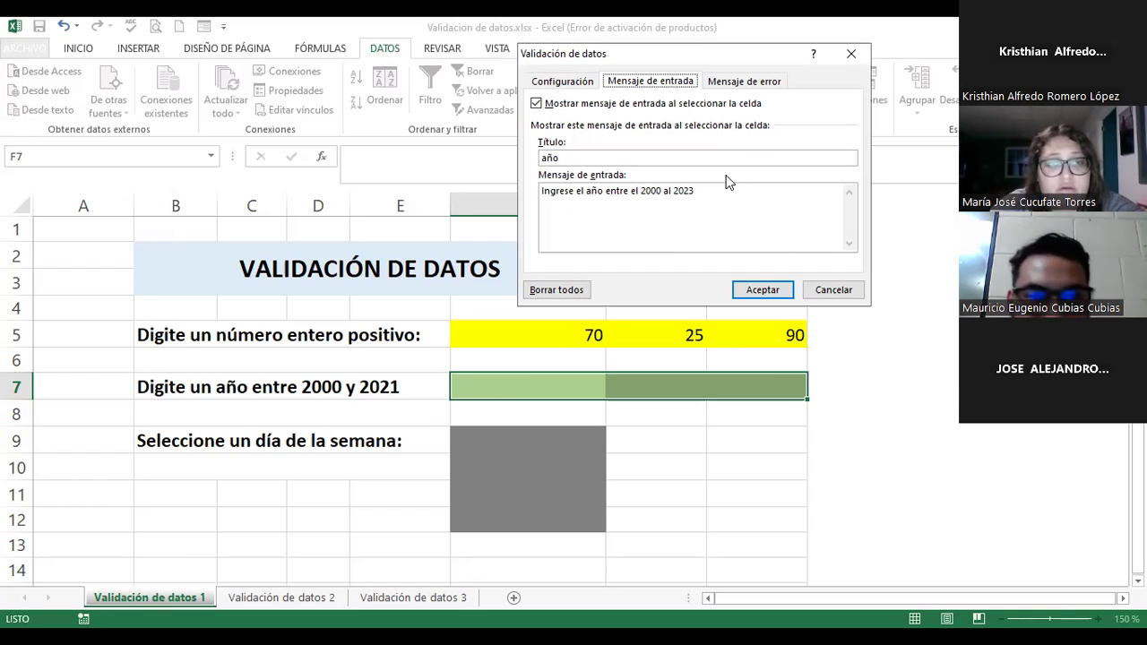
{"action": "left_click", "coordinate": [720, 82]}
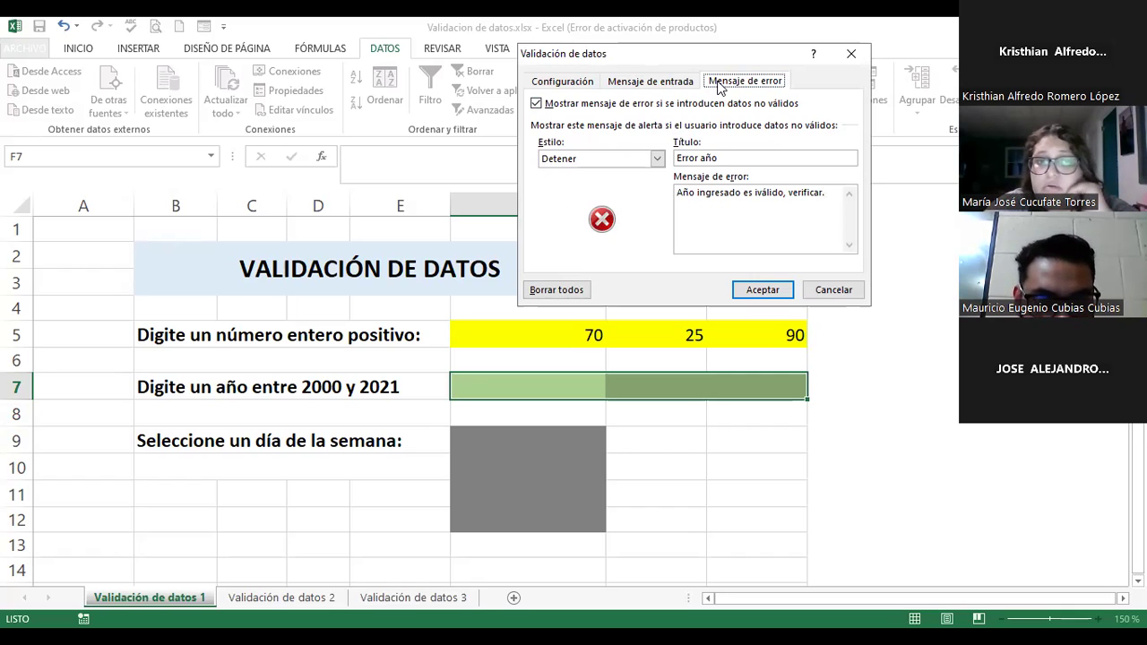
{"action": "left_click", "coordinate": [757, 291]}
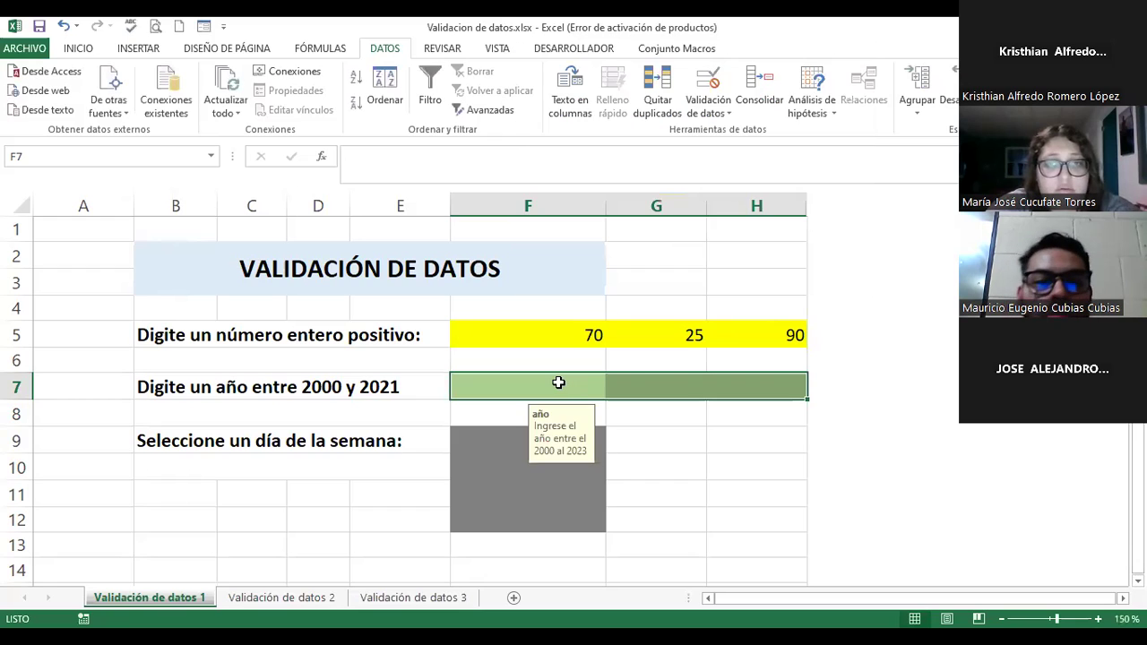
Check that the year cells in row 7 show the input message prompt.
{"action": "left_click", "coordinate": [661, 385]}
{"action": "left_click", "coordinate": [781, 388]}
{"action": "left_click", "coordinate": [685, 388]}
{"action": "left_click", "coordinate": [527, 392]}
{"action": "left_click", "coordinate": [681, 382]}
{"action": "left_click", "coordinate": [745, 382]}
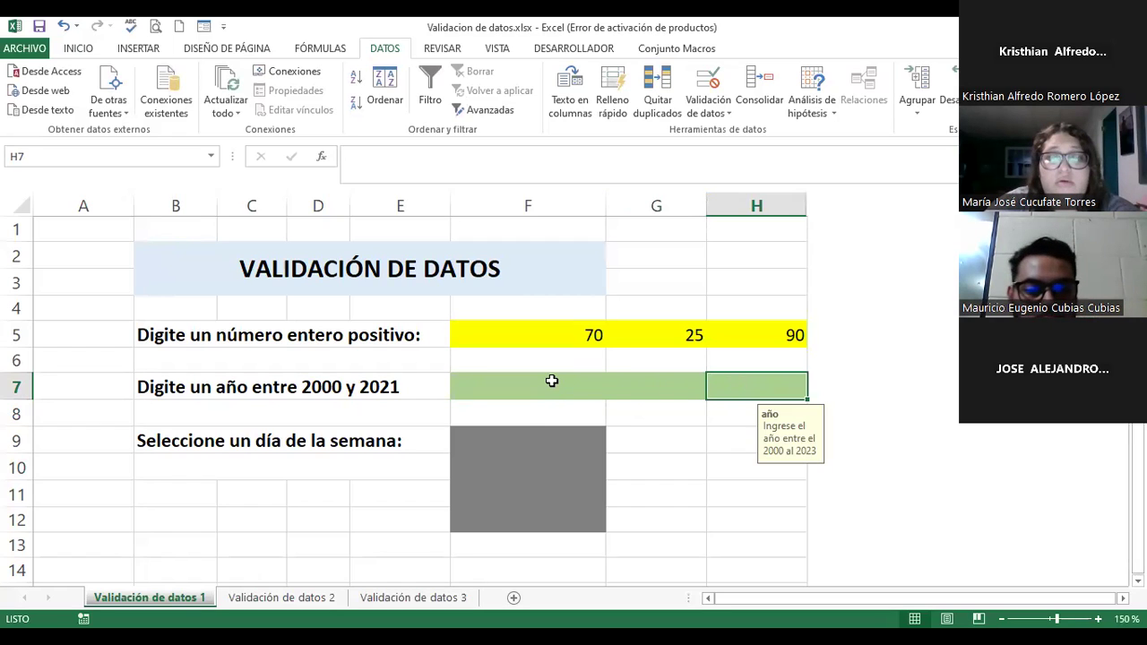
Test 2030 in F7, retry after the rejection, and enter 2019.
{"action": "left_click", "coordinate": [554, 383]}
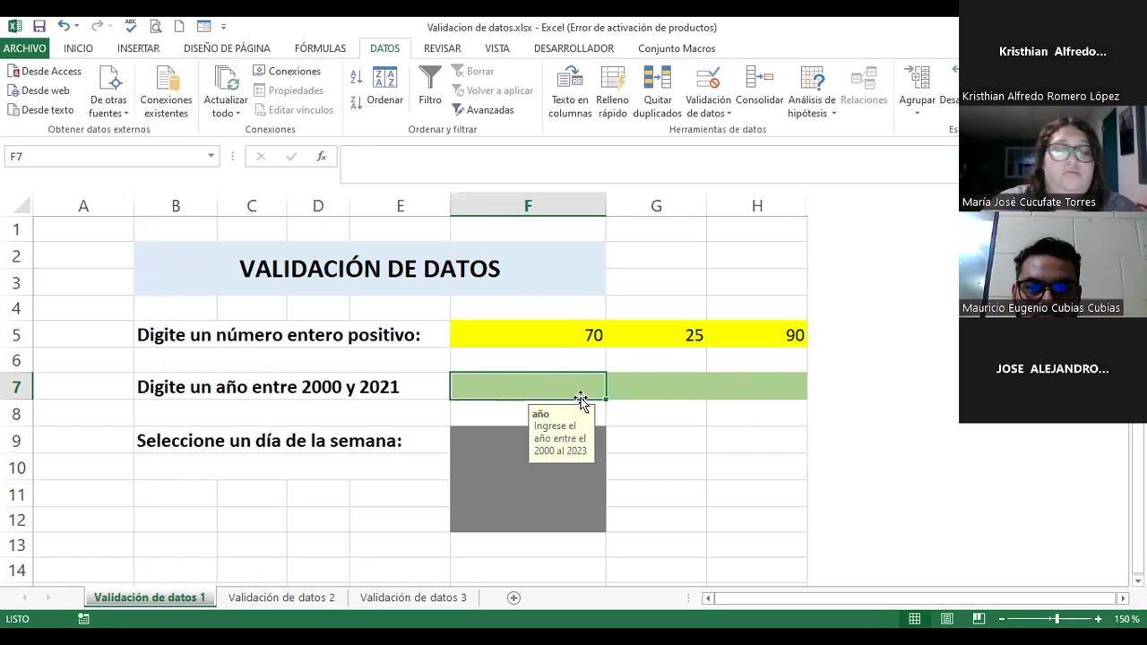
{"action": "type", "text": "2030"}
{"action": "key", "text": "Return"}
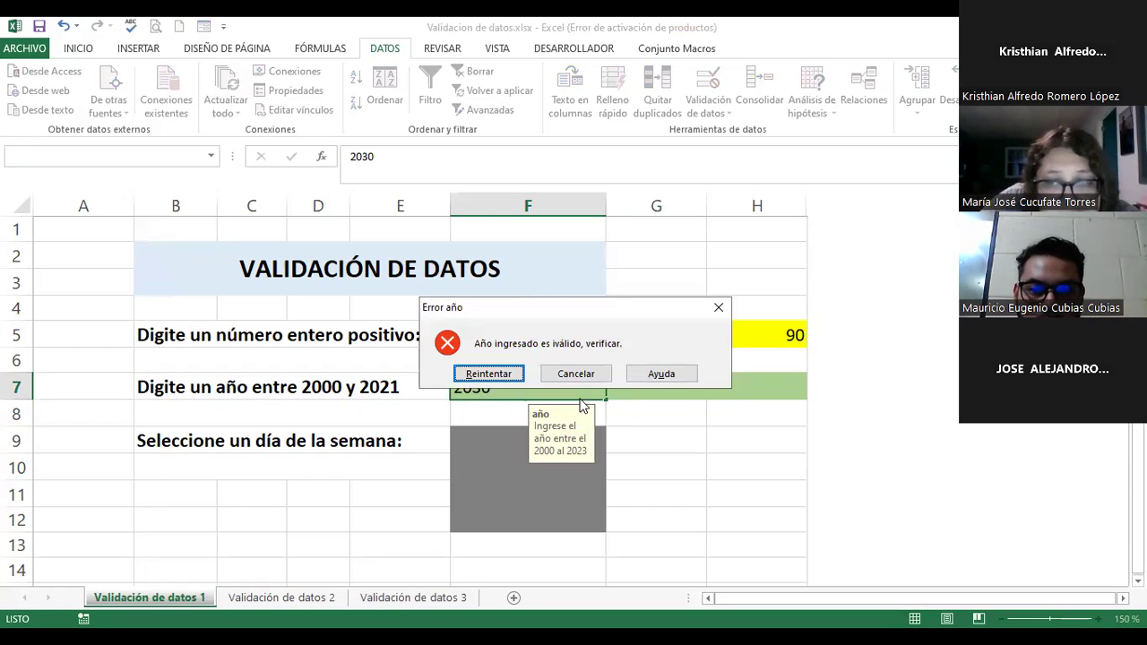
{"action": "key", "text": "Return"}
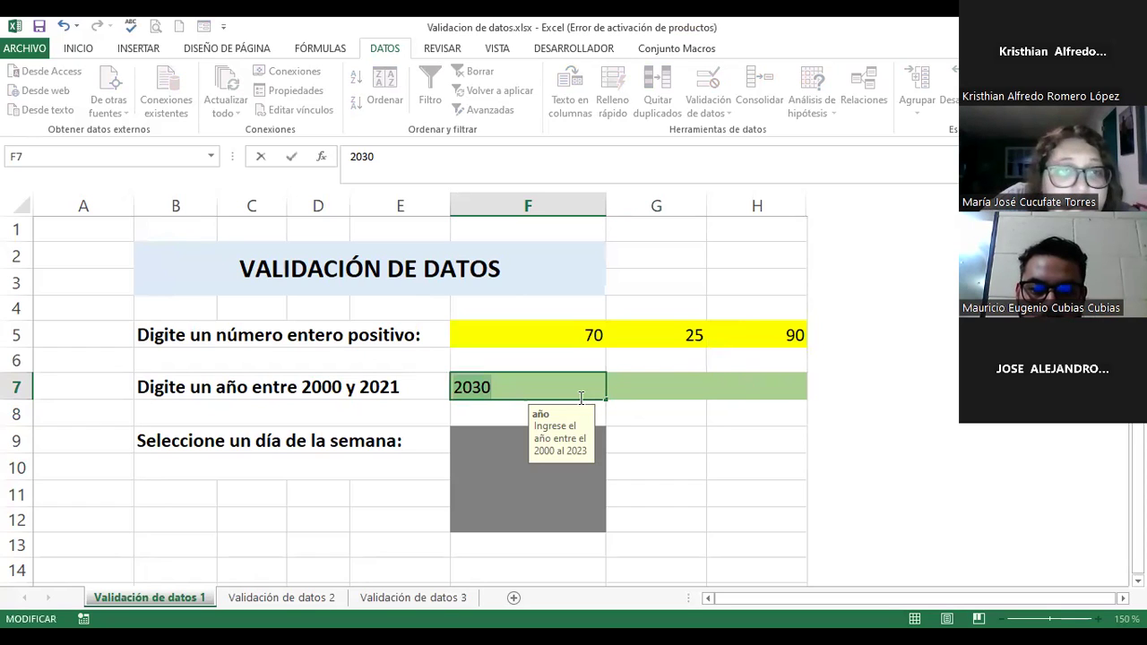
{"action": "type", "text": "20"}
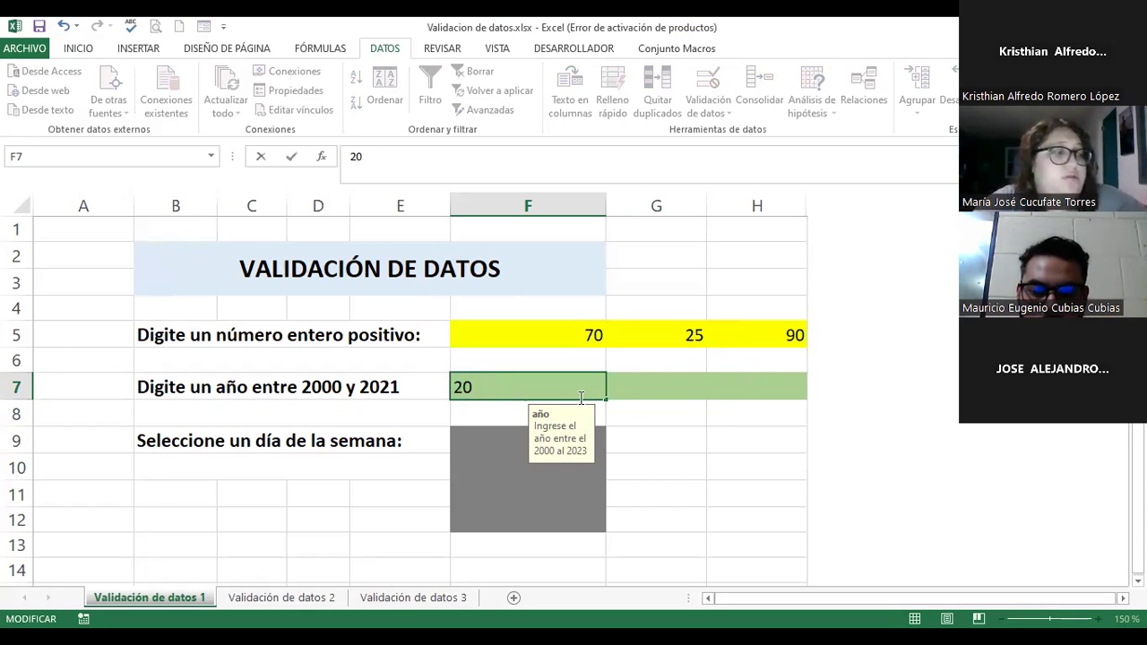
{"action": "type", "text": "19"}
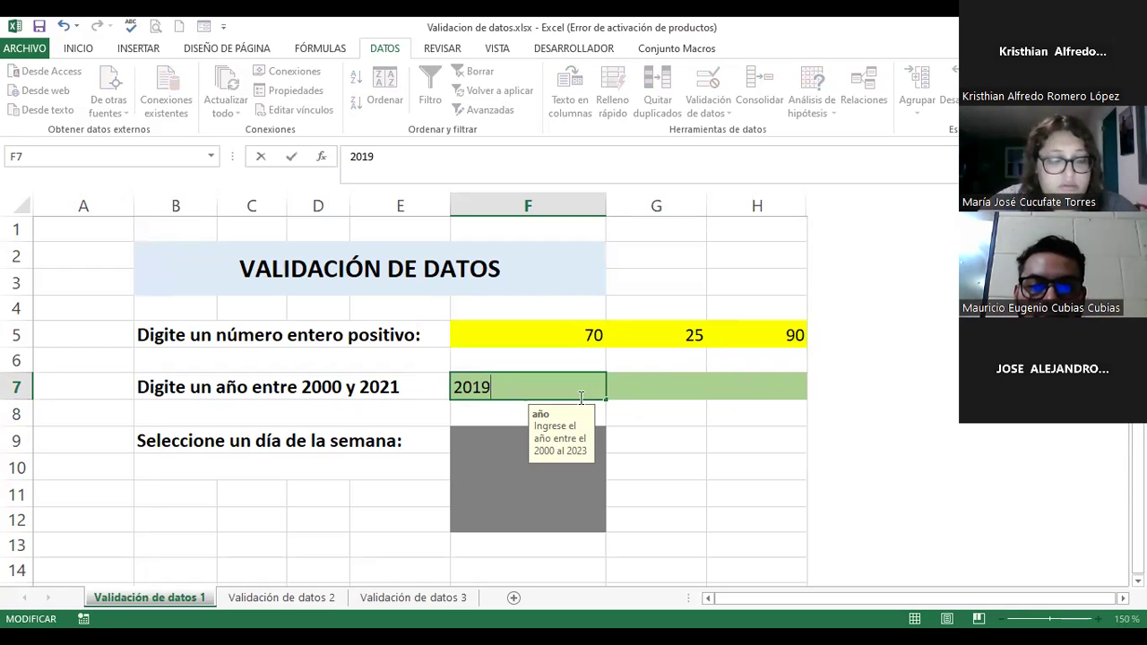
{"action": "key", "text": "Return"}
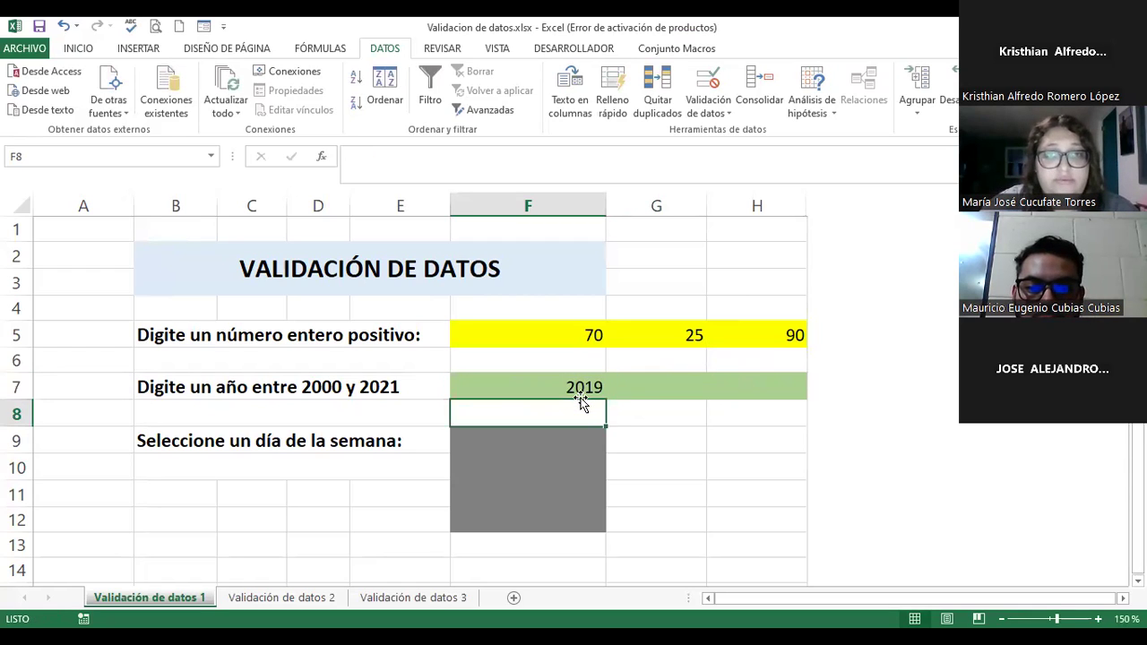
Enter 2021 in G7.
{"action": "key", "text": "Up"}
{"action": "key", "text": "Right"}
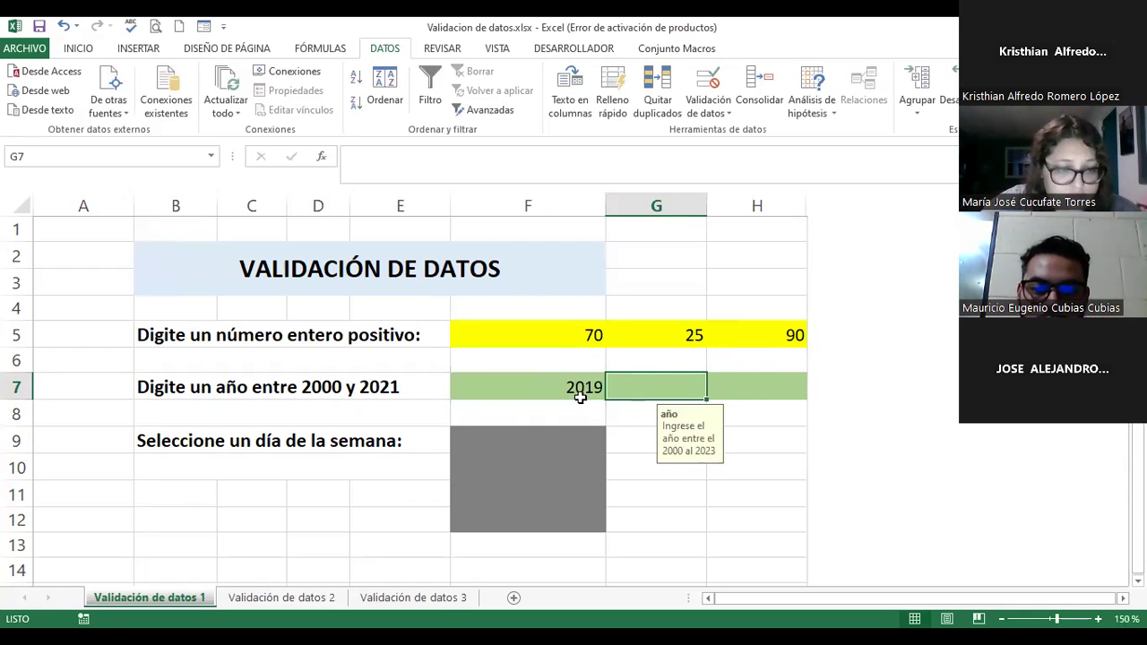
{"action": "type", "text": "2021"}
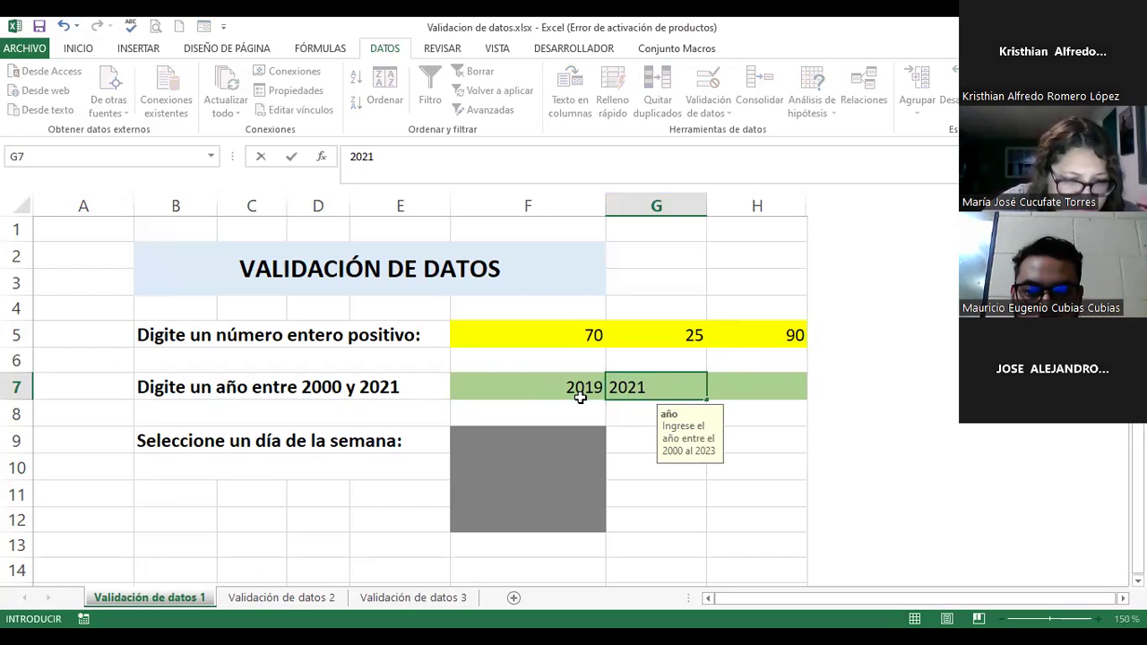
{"action": "key", "text": "Return"}
Try 2025 in H7, cancel the rejection alert, then enter 2023.
{"action": "key", "text": "Up"}
{"action": "key", "text": "Right"}
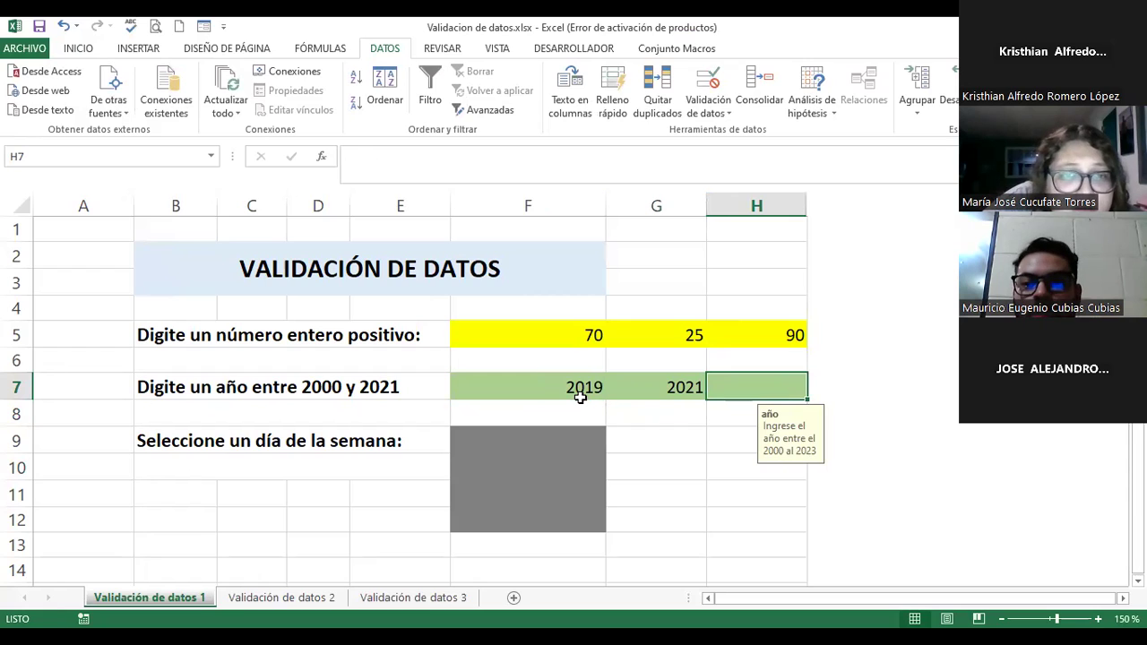
{"action": "type", "text": "2025"}
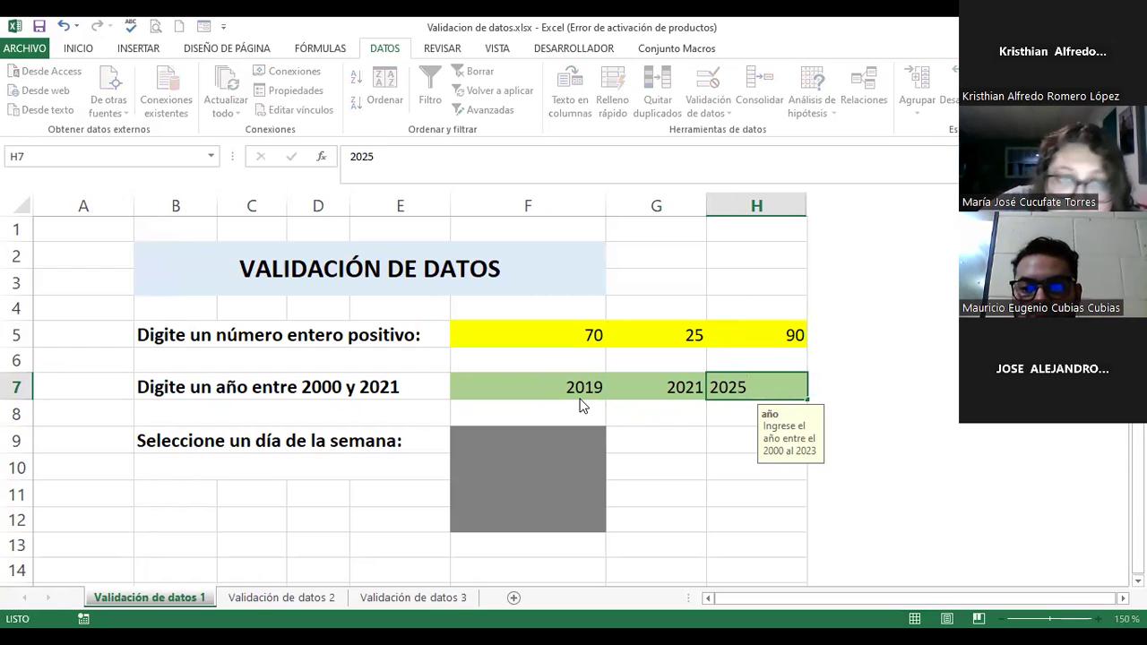
{"action": "key", "text": "Return"}
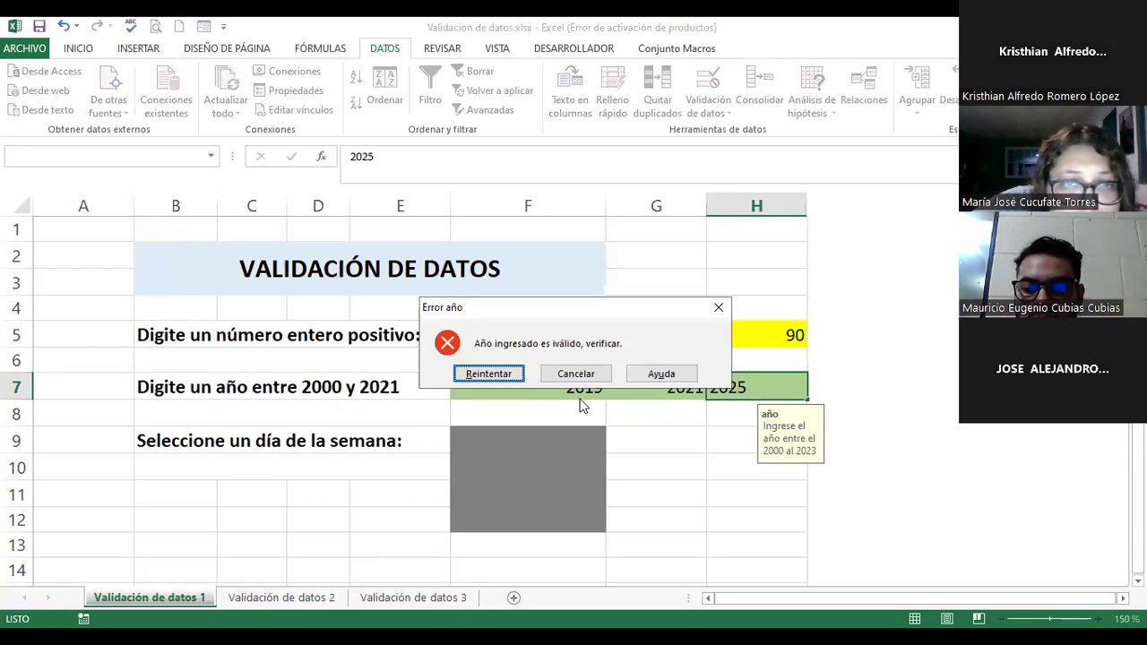
{"action": "left_click_drag", "start_coordinate": [592, 308], "coordinate": [599, 214]}
{"action": "left_click", "coordinate": [580, 280]}
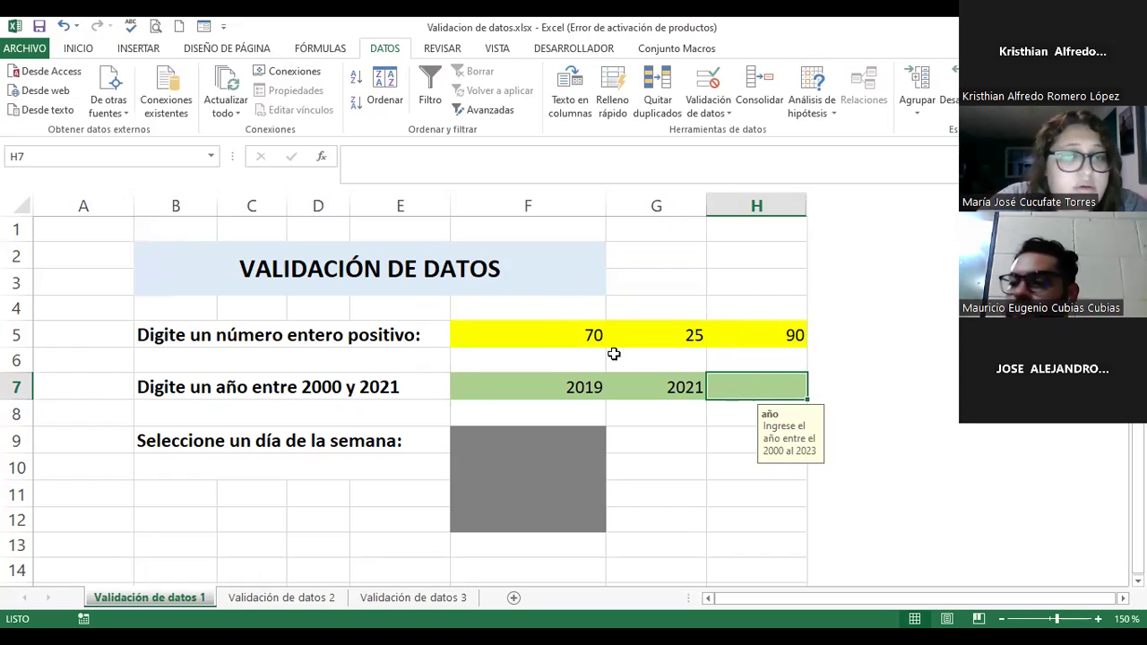
{"action": "type", "text": "2023"}
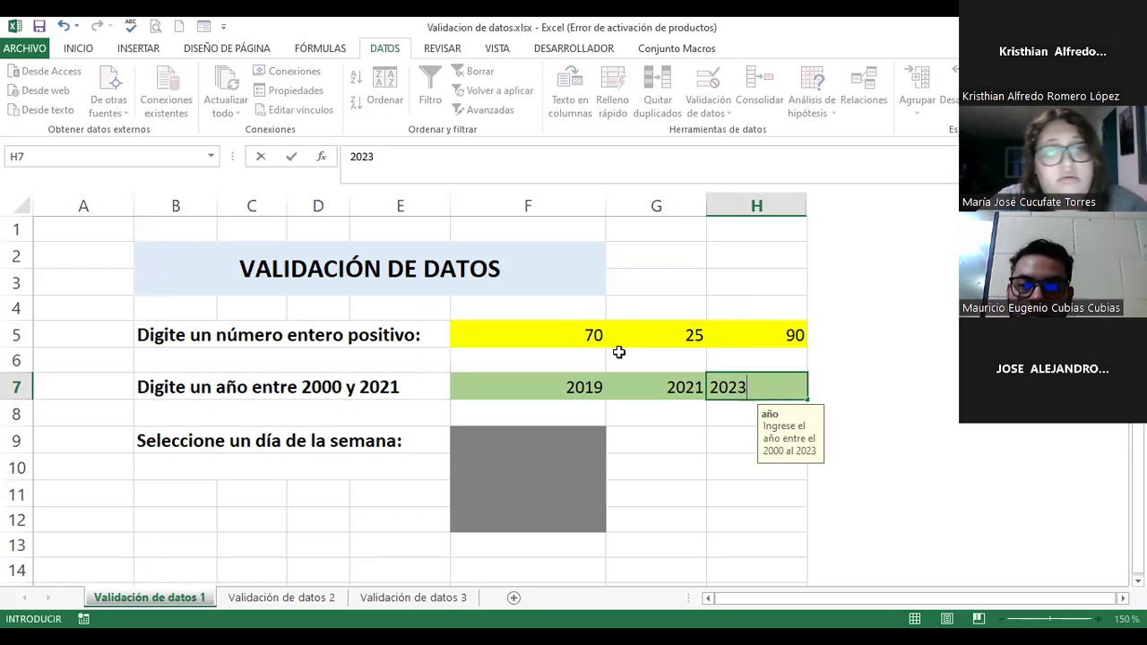
{"action": "key", "text": "Return"}
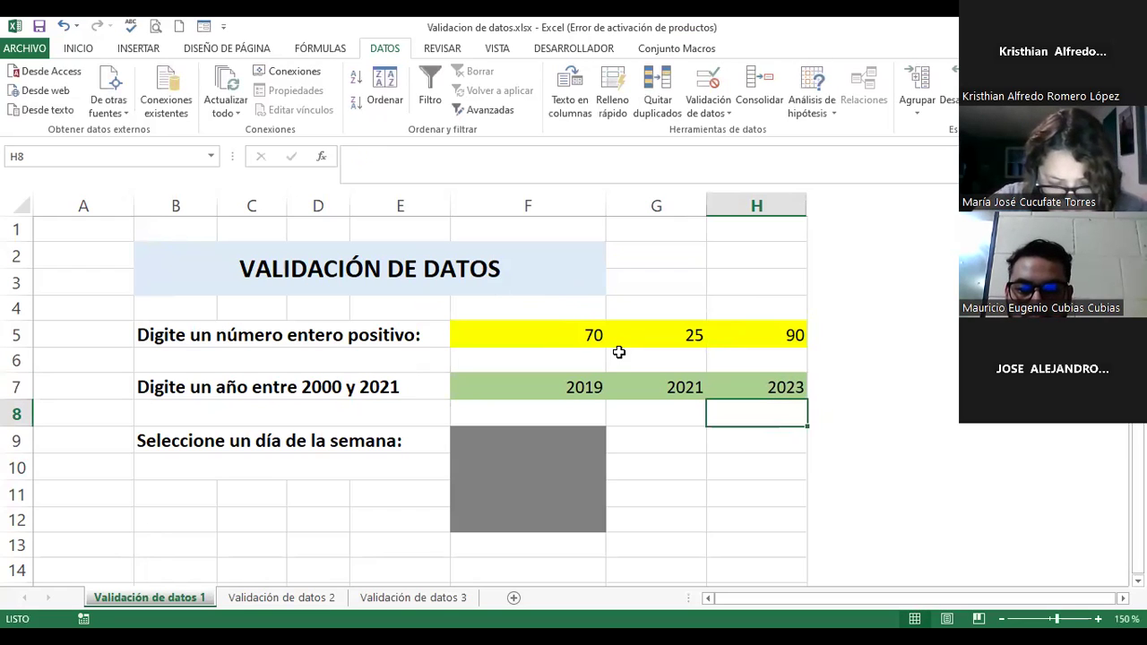
Clear the Sábado entry from cell A15 in the day list.
{"action": "scroll", "coordinate": [627, 377], "scroll_direction": "down", "scroll_amount": 1}
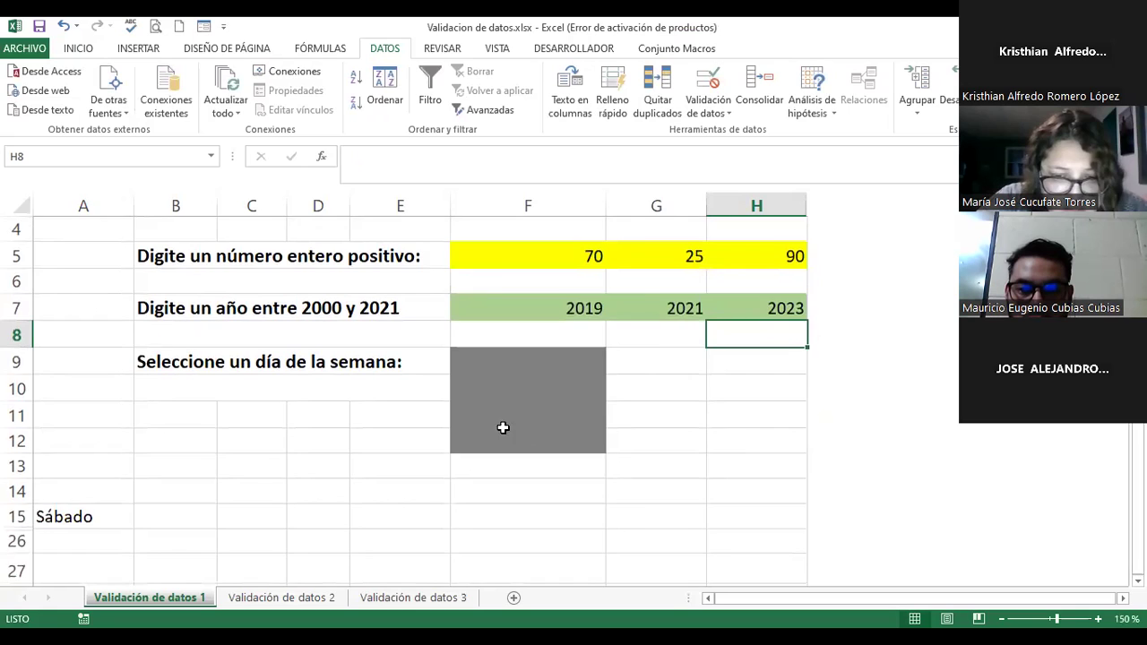
{"action": "scroll", "coordinate": [497, 417], "scroll_direction": "down", "scroll_amount": 2}
{"action": "scroll", "coordinate": [469, 410], "scroll_direction": "down", "scroll_amount": 1}
{"action": "scroll", "coordinate": [468, 405], "scroll_direction": "up", "scroll_amount": 1}
{"action": "scroll", "coordinate": [468, 402], "scroll_direction": "up", "scroll_amount": 3}
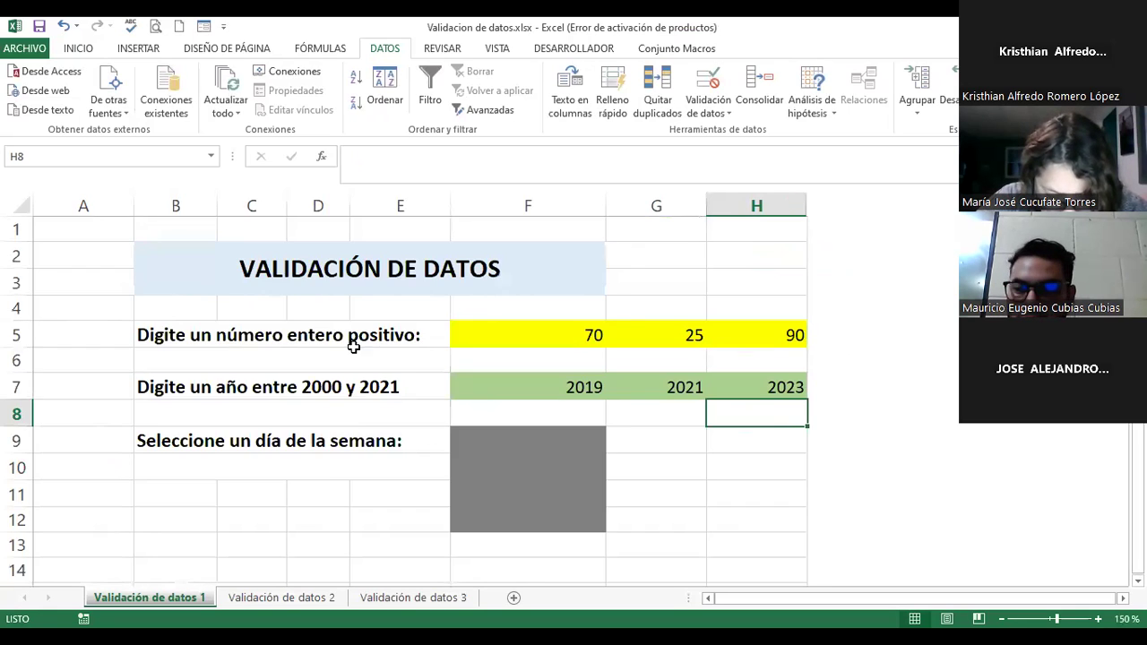
{"action": "scroll", "coordinate": [305, 457], "scroll_direction": "down", "scroll_amount": 1}
{"action": "scroll", "coordinate": [520, 361], "scroll_direction": "down", "scroll_amount": 1}
{"action": "left_click", "coordinate": [518, 362]}
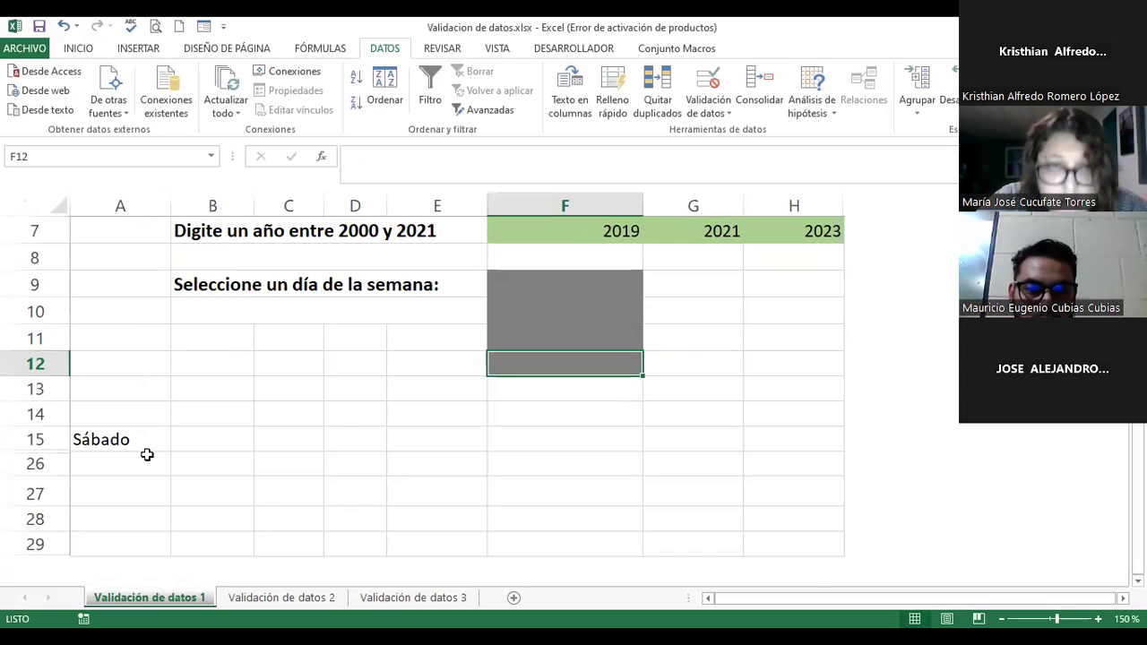
{"action": "left_click", "coordinate": [114, 440]}
{"action": "key", "text": "Delete"}
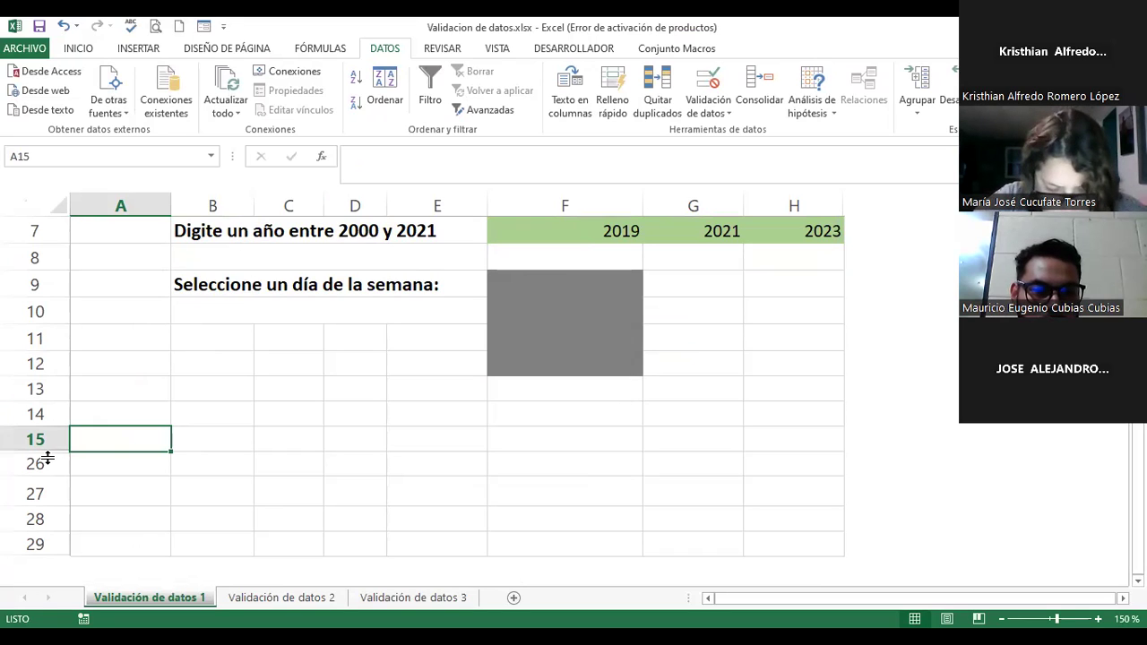
Unhide rows 23–25 to reveal Domingo, Lunes and Martes in column A.
{"action": "left_click_drag", "start_coordinate": [46, 454], "coordinate": [49, 446]}
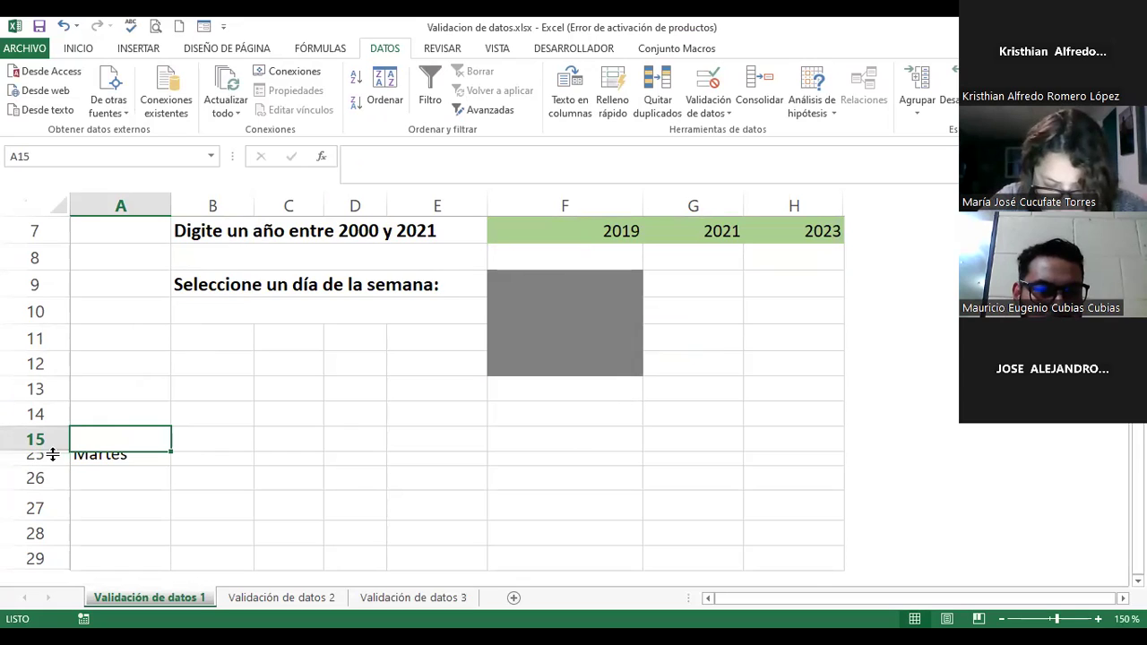
{"action": "double_click", "coordinate": [51, 455]}
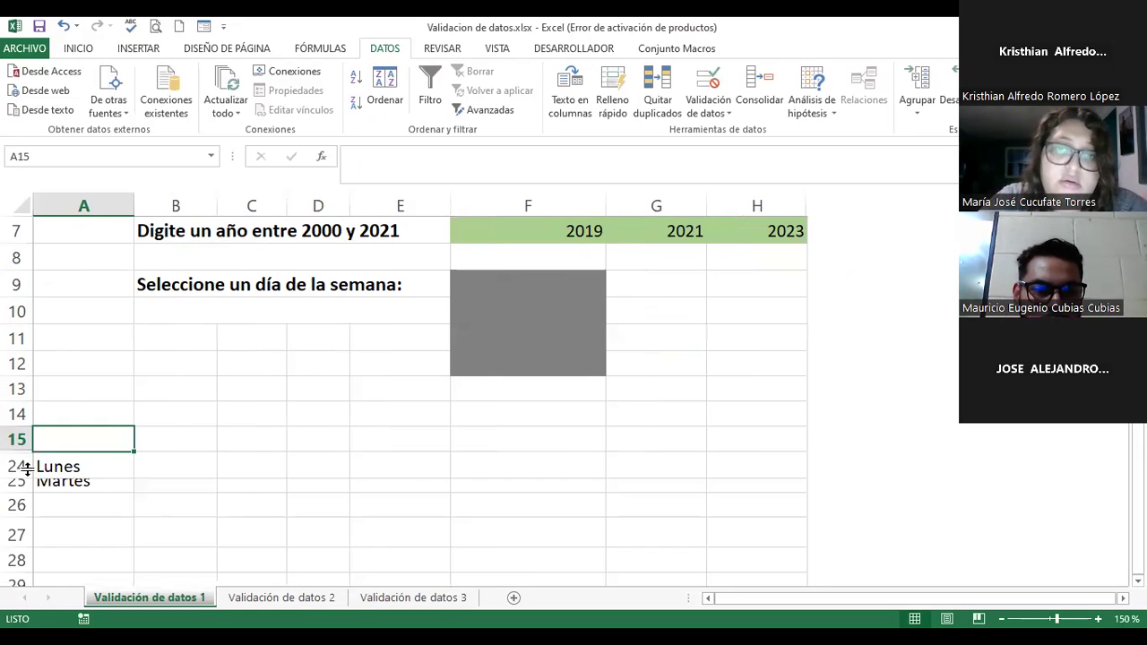
{"action": "double_click", "coordinate": [24, 452]}
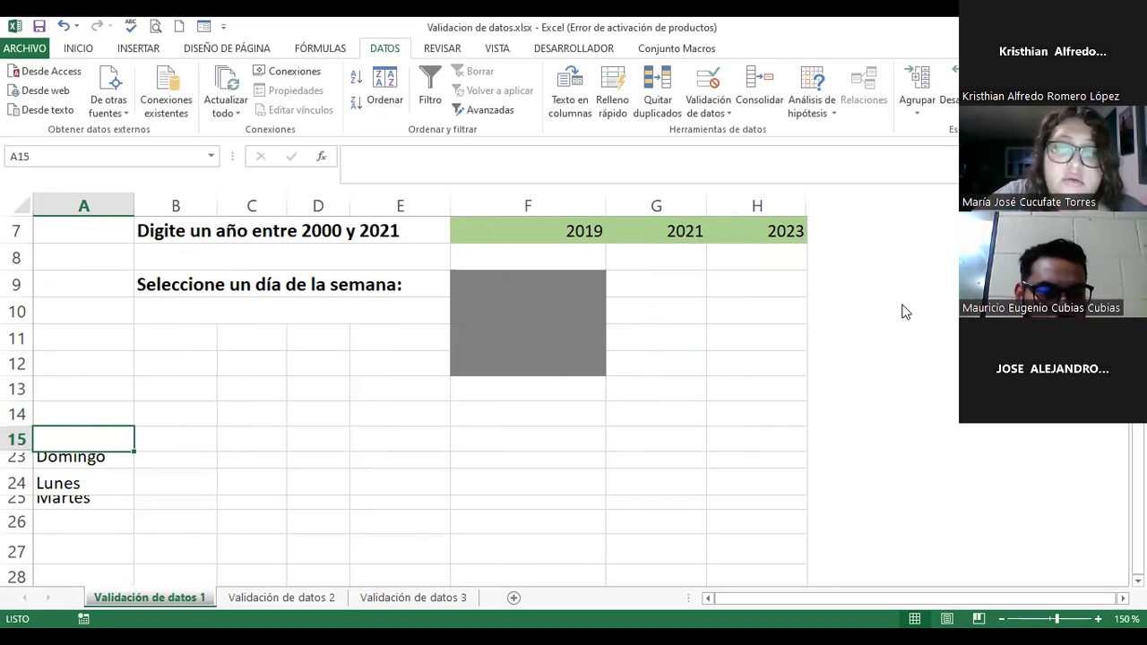
Type Lunes, Martes, Miercoles and Jueves into H9 through H12.
{"action": "left_click", "coordinate": [759, 284]}
{"action": "type", "text": "Lunes"}
{"action": "key", "text": "Return"}
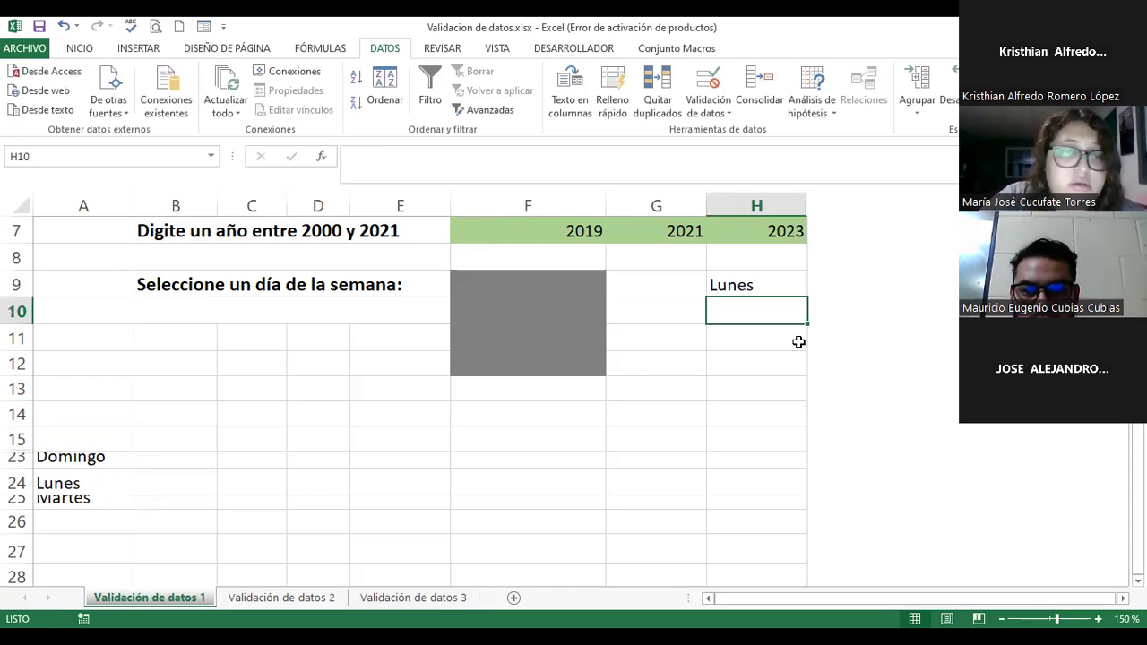
{"action": "type", "text": "Martes"}
{"action": "key", "text": "Return"}
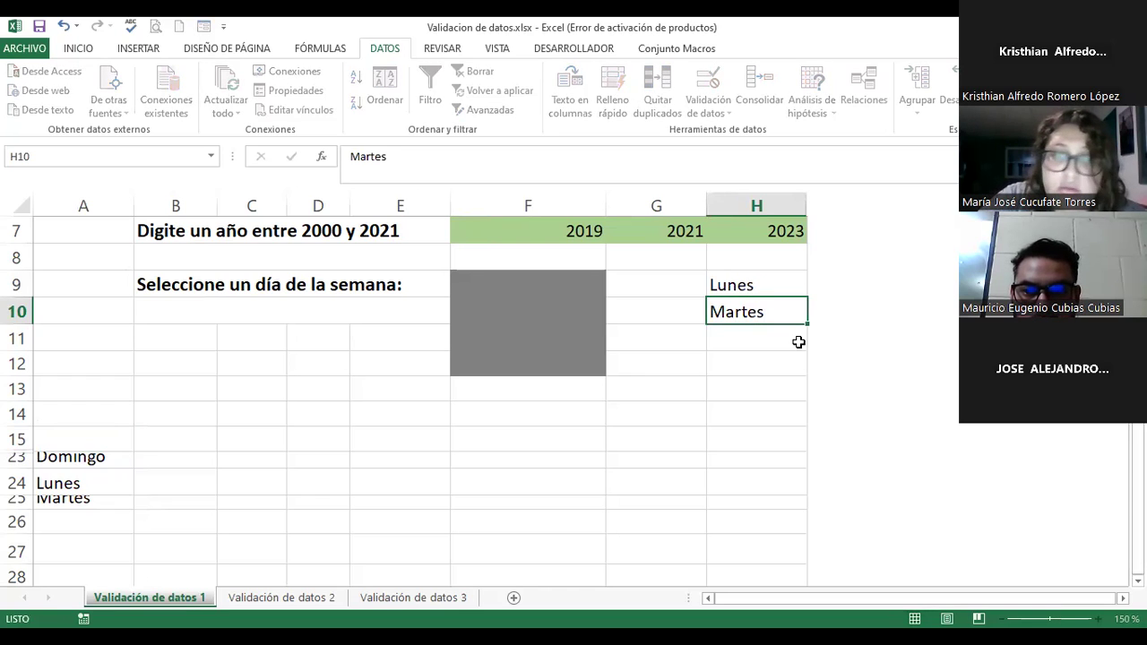
{"action": "type", "text": "Miercoles"}
{"action": "key", "text": "Return"}
{"action": "type", "text": "Jueves"}
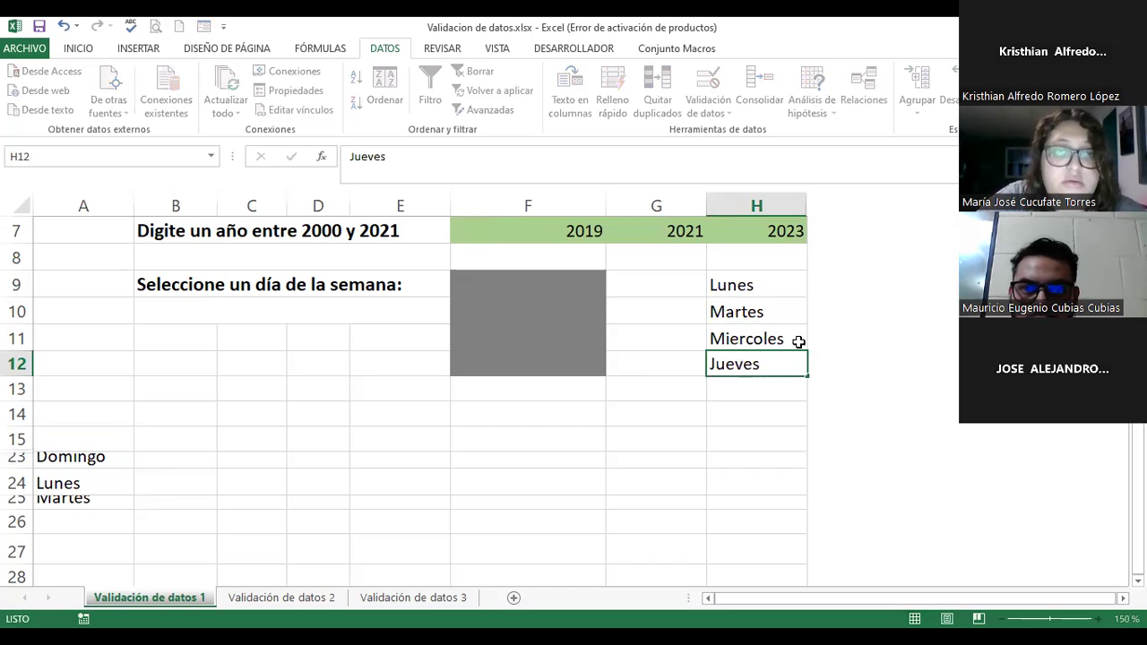
{"action": "key", "text": "Return"}
Add Viernes, Sabado and Domingo into H13 through H15.
{"action": "type", "text": "Viernes"}
{"action": "key", "text": "Return"}
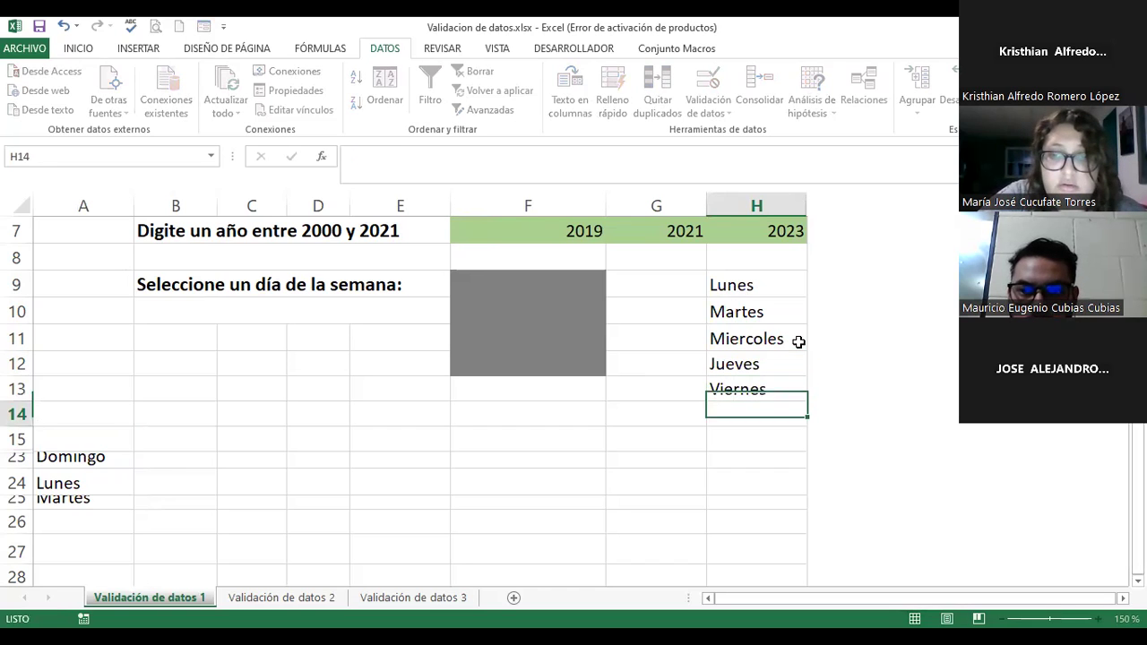
{"action": "type", "text": "Sabado"}
{"action": "key", "text": "Return"}
{"action": "type", "text": "Din"}
{"action": "key", "text": "BackSpace"}
{"action": "key", "text": "BackSpace"}
{"action": "type", "text": "omi"}
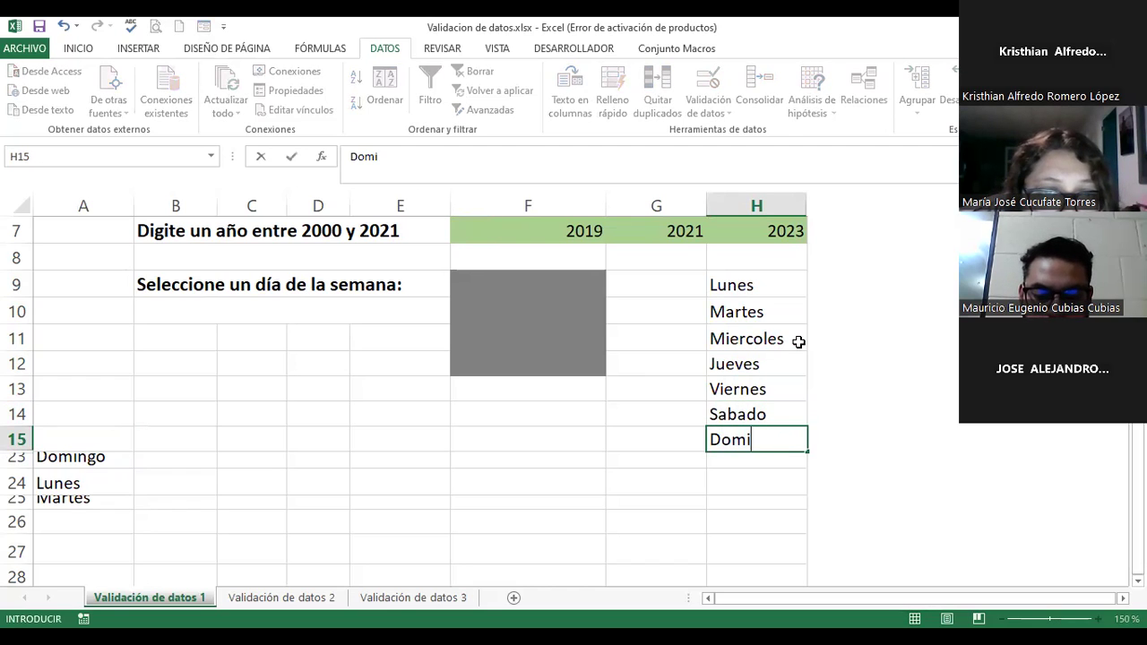
{"action": "type", "text": "ngo"}
{"action": "key", "text": "ctrl+Return"}
{"action": "key", "text": "Return"}
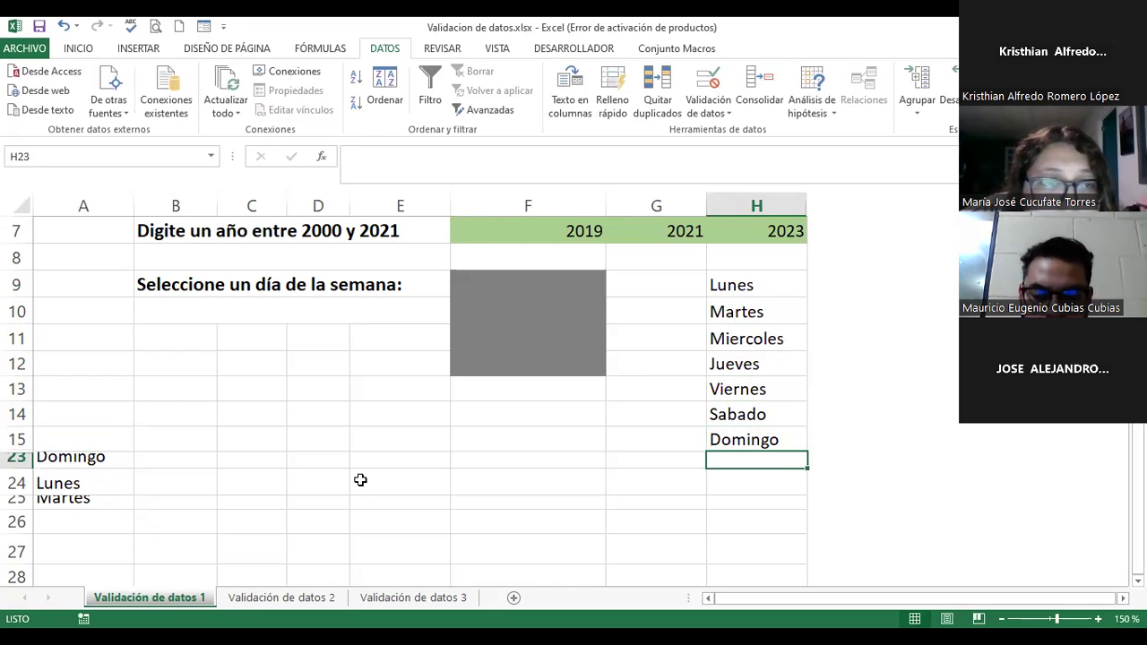
{"action": "left_click", "coordinate": [731, 283]}
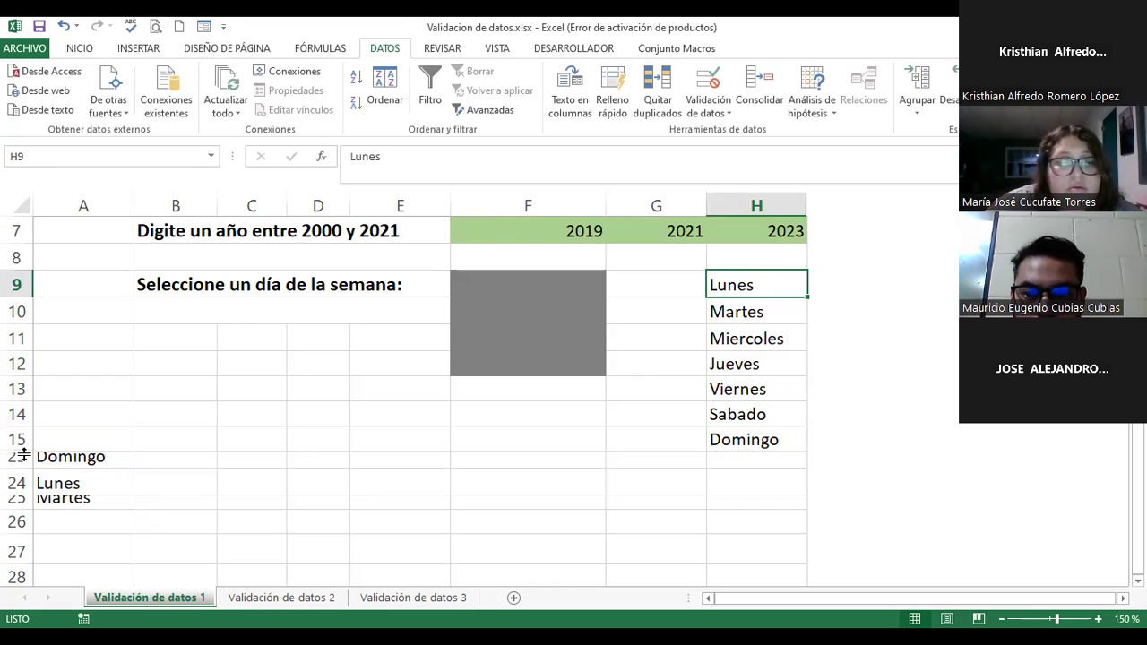
Enlarge row 22 to show Sabado, select the column A days from A17, then scroll up.
{"action": "left_click_drag", "start_coordinate": [24, 456], "coordinate": [25, 464]}
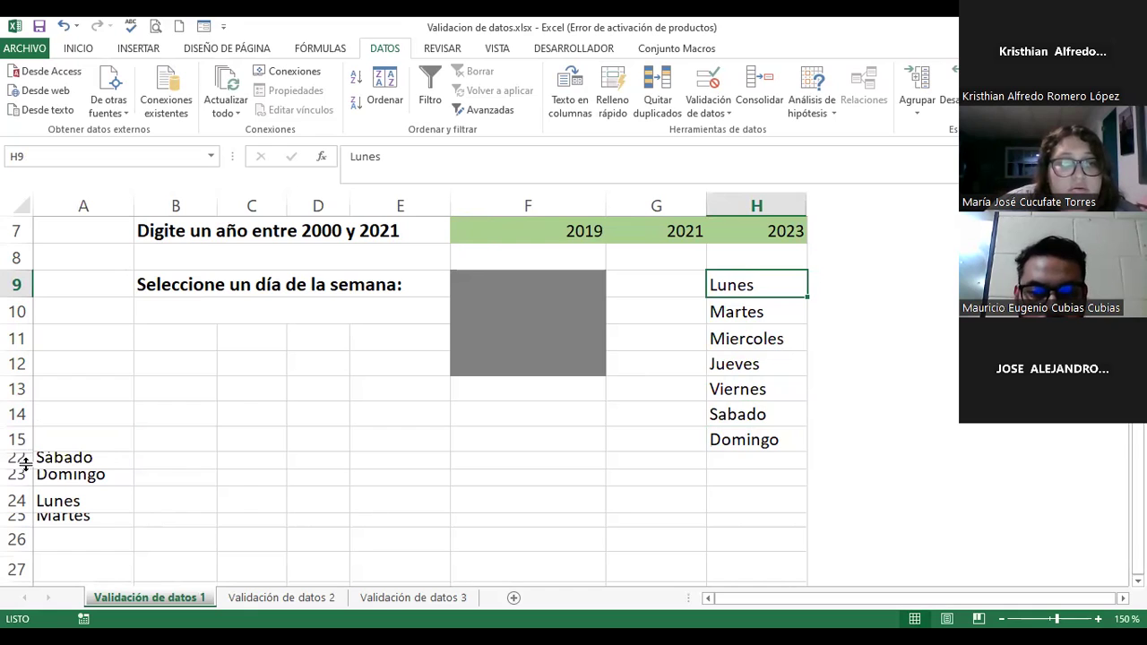
{"action": "scroll", "coordinate": [22, 455], "scroll_direction": "up", "scroll_amount": 1}
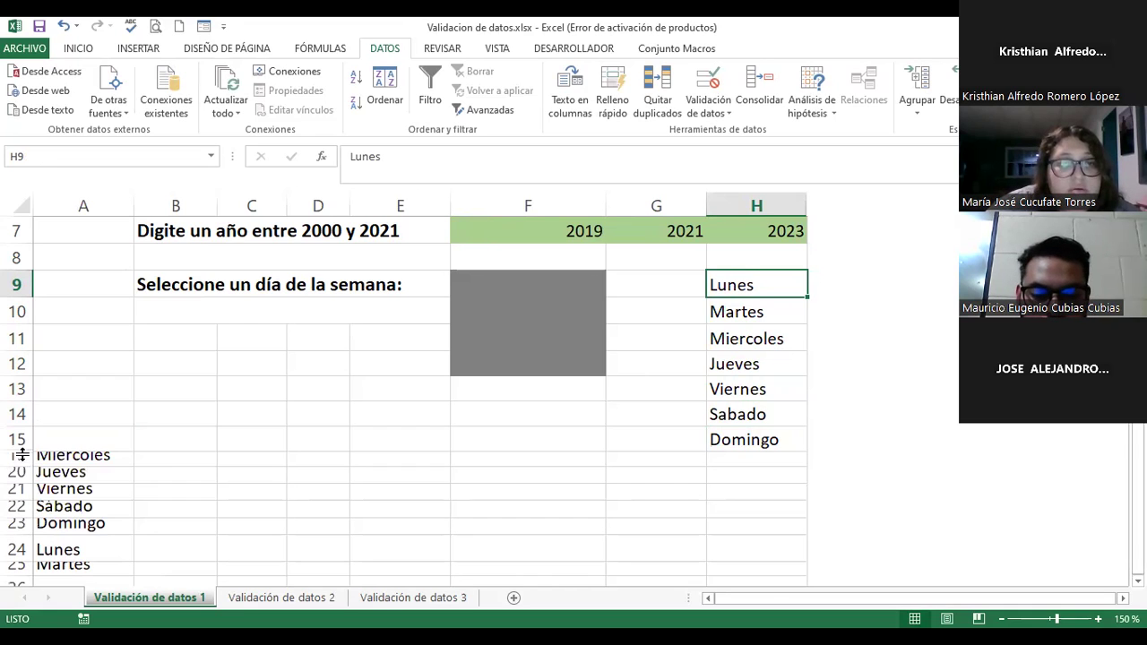
{"action": "scroll", "coordinate": [20, 452], "scroll_direction": "up", "scroll_amount": 1}
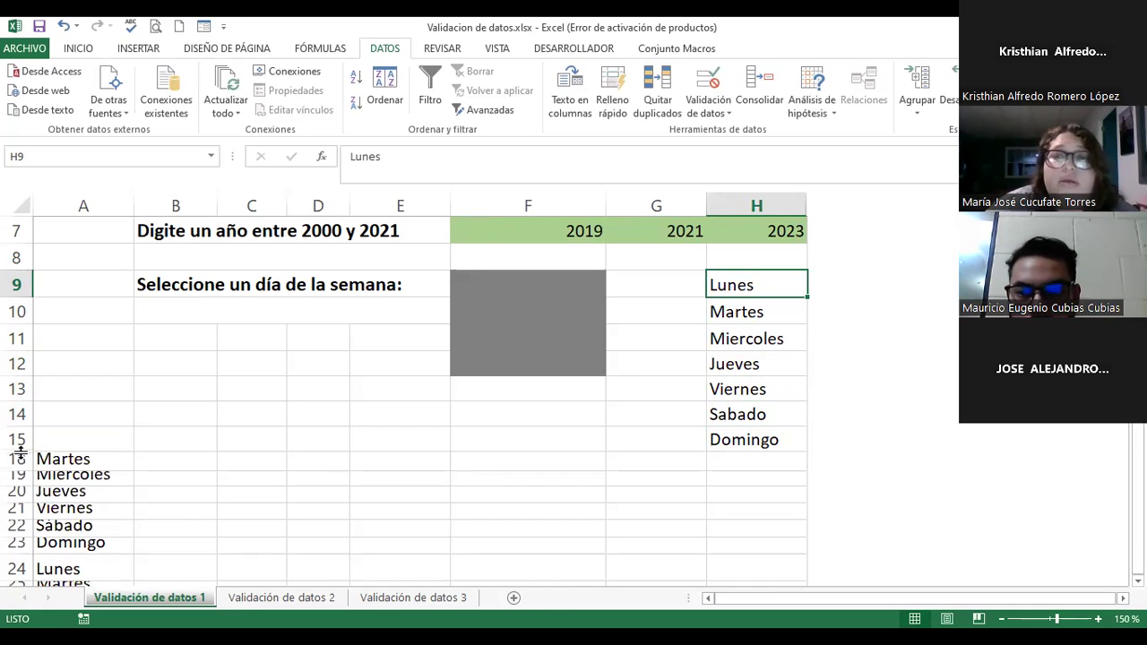
{"action": "scroll", "coordinate": [61, 461], "scroll_direction": "up", "scroll_amount": 1}
{"action": "left_click", "coordinate": [83, 456]}
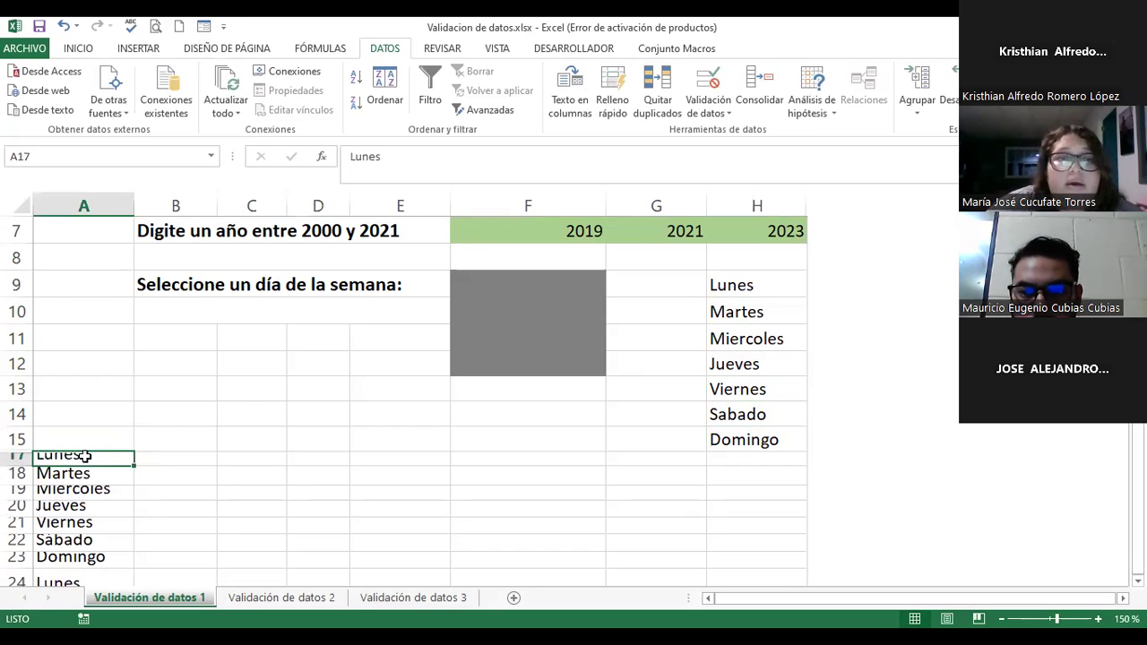
{"action": "key", "text": "shift+Down"}
{"action": "key", "text": "shift+Down"}
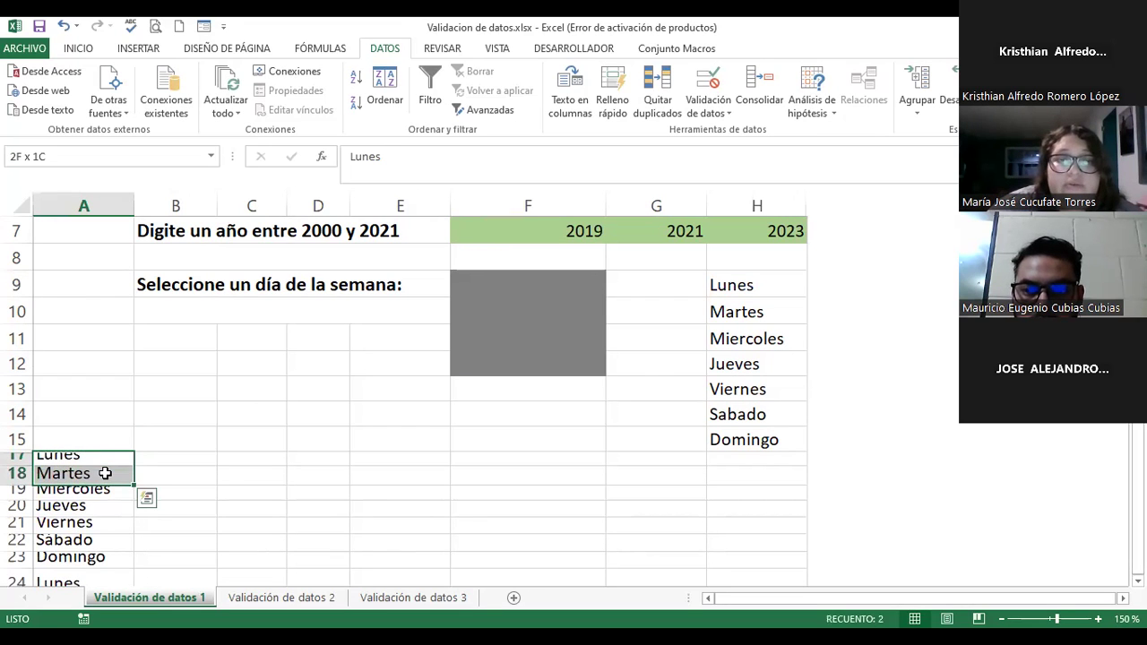
{"action": "key", "text": "shift+Down"}
{"action": "key", "text": "shift+Down"}
{"action": "key", "text": "shift+Down"}
{"action": "key", "text": "shift+Down"}
{"action": "key", "text": "shift+Down"}
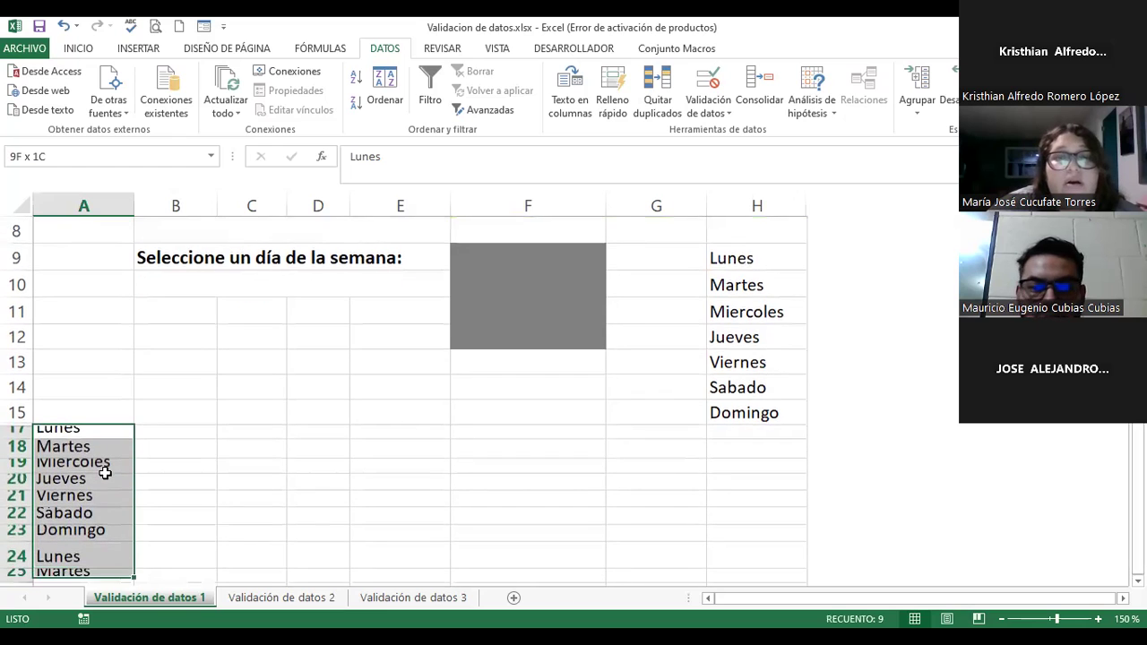
{"action": "key", "text": "shift+Down"}
{"action": "scroll", "coordinate": [678, 350], "scroll_direction": "up", "scroll_amount": 3}
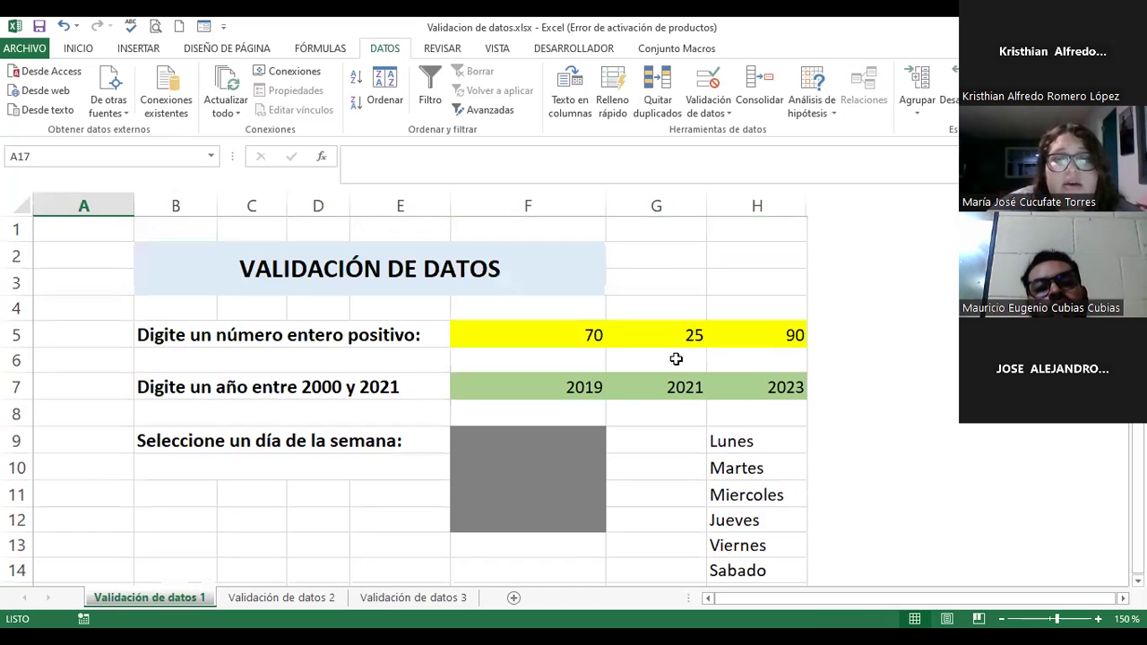
Select the three year cells F7 through H7.
{"action": "left_click", "coordinate": [552, 388]}
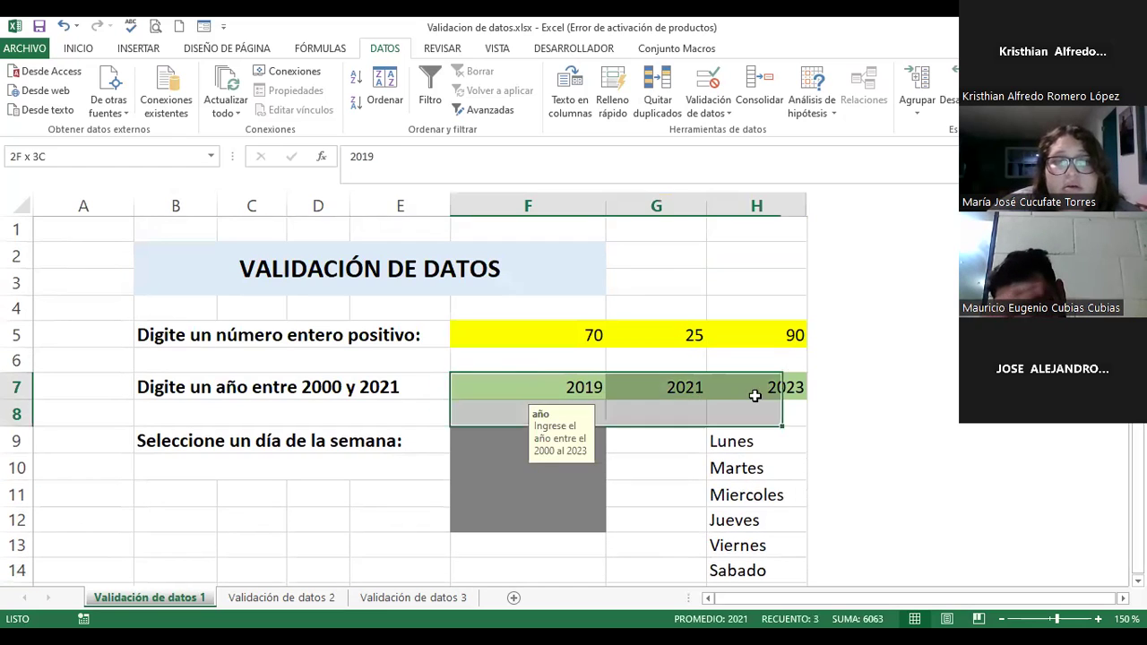
{"action": "left_click_drag", "start_coordinate": [552, 388], "coordinate": [774, 389]}
{"action": "left_click", "coordinate": [545, 383]}
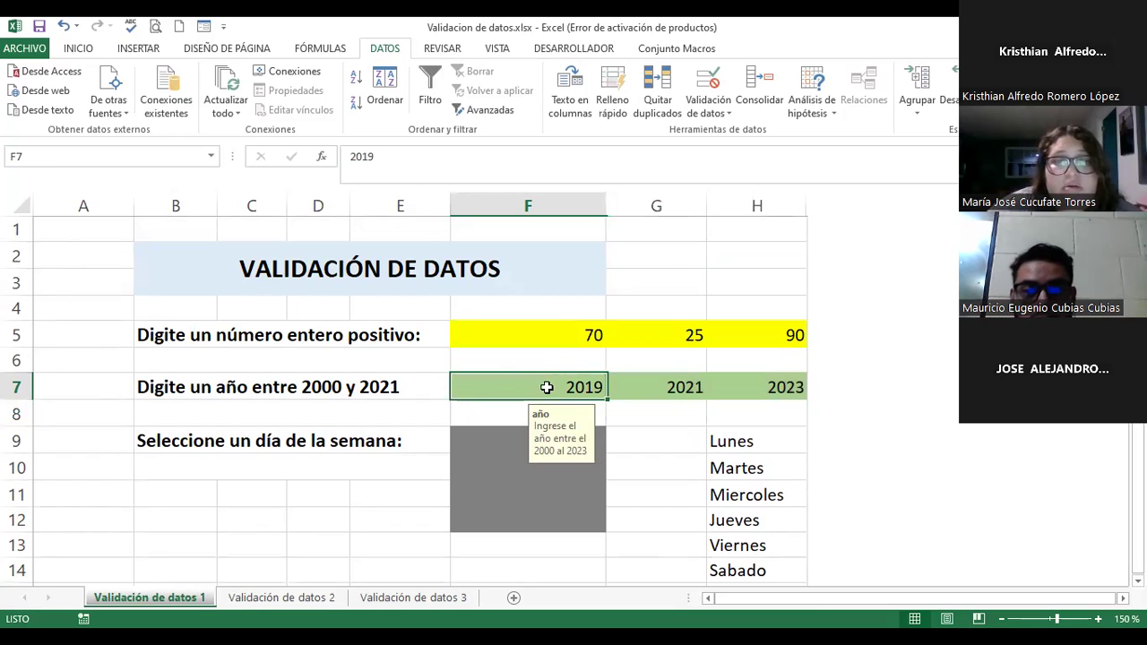
{"action": "left_click_drag", "start_coordinate": [521, 387], "coordinate": [767, 386]}
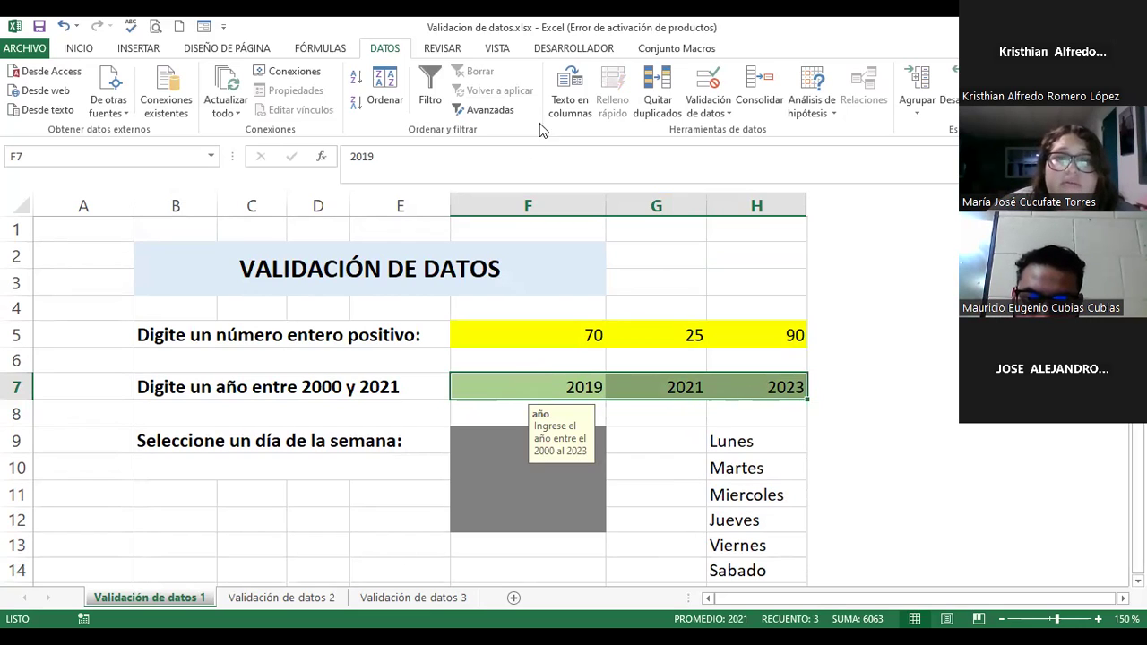
{"action": "left_click", "coordinate": [730, 116]}
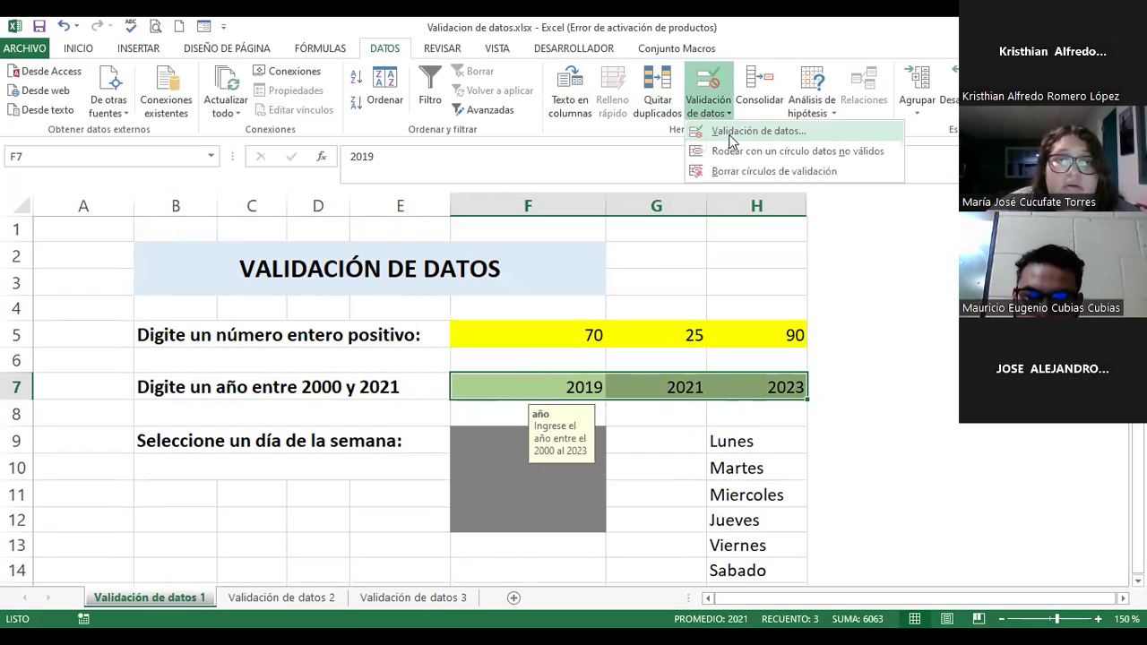
{"action": "left_click", "coordinate": [730, 142]}
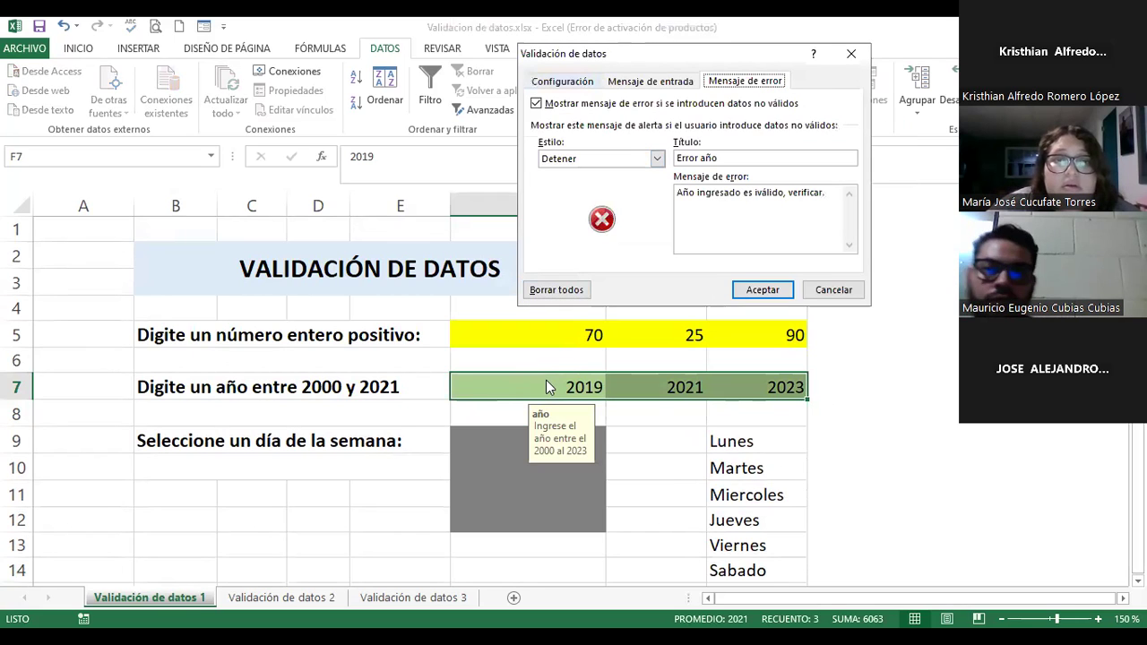
{"action": "left_click", "coordinate": [562, 81]}
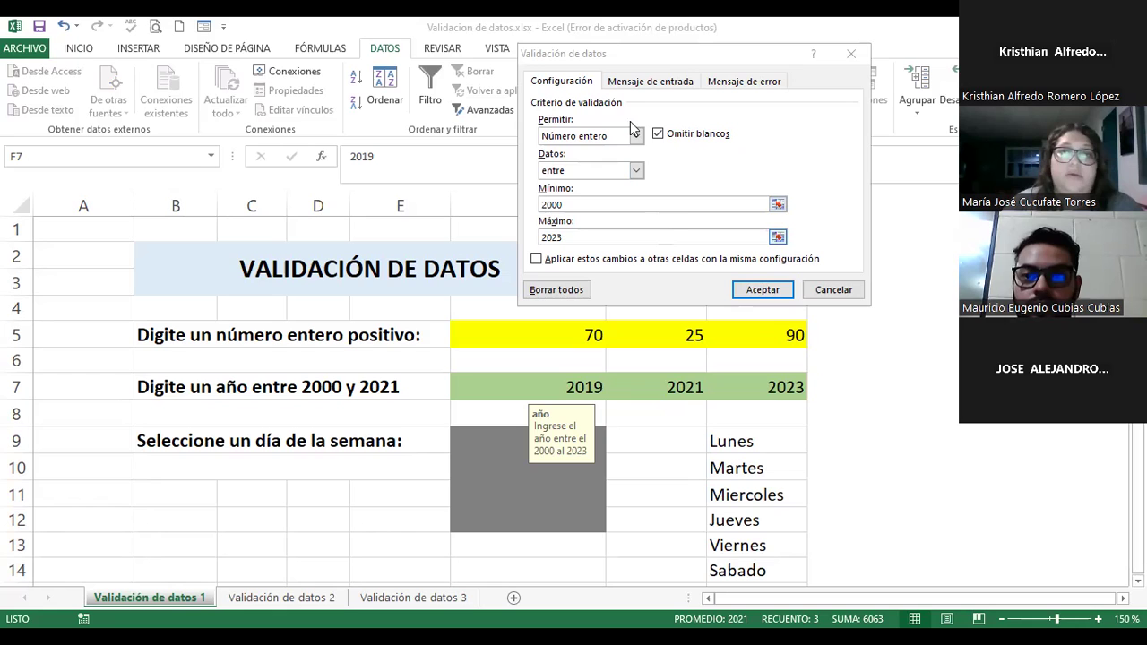
{"action": "left_click", "coordinate": [652, 83]}
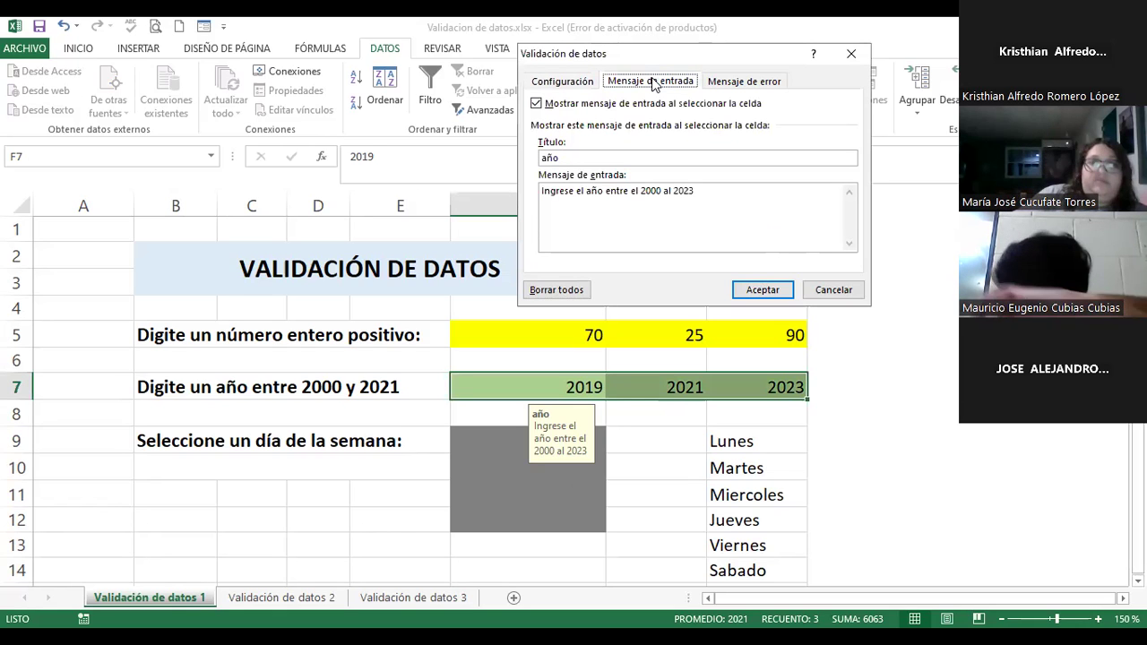
{"action": "left_click", "coordinate": [766, 82]}
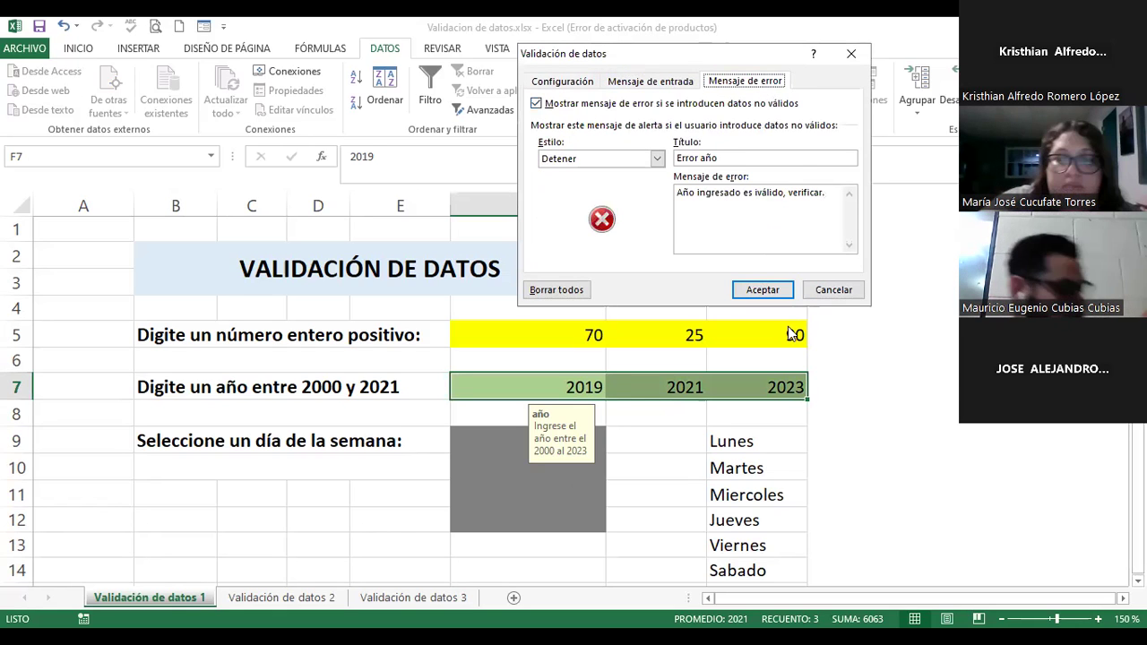
{"action": "left_click", "coordinate": [761, 290]}
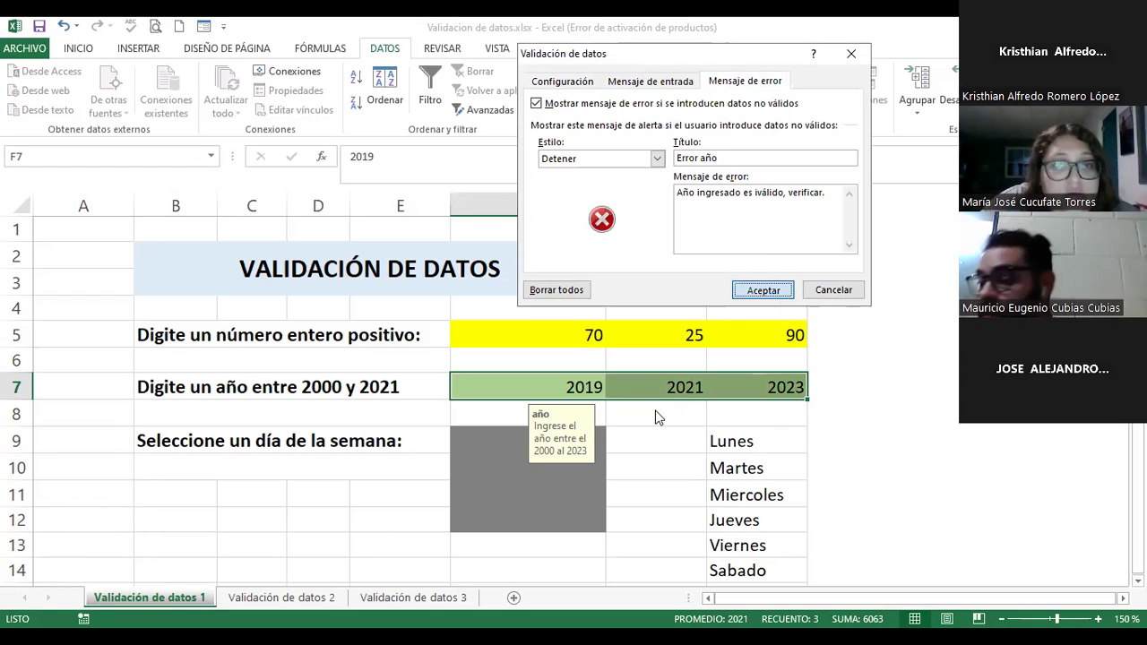
{"action": "left_click", "coordinate": [746, 445]}
Name the weekday list H9:H15 'dias' in the Name Box.
{"action": "scroll", "coordinate": [745, 445], "scroll_direction": "down", "scroll_amount": 2}
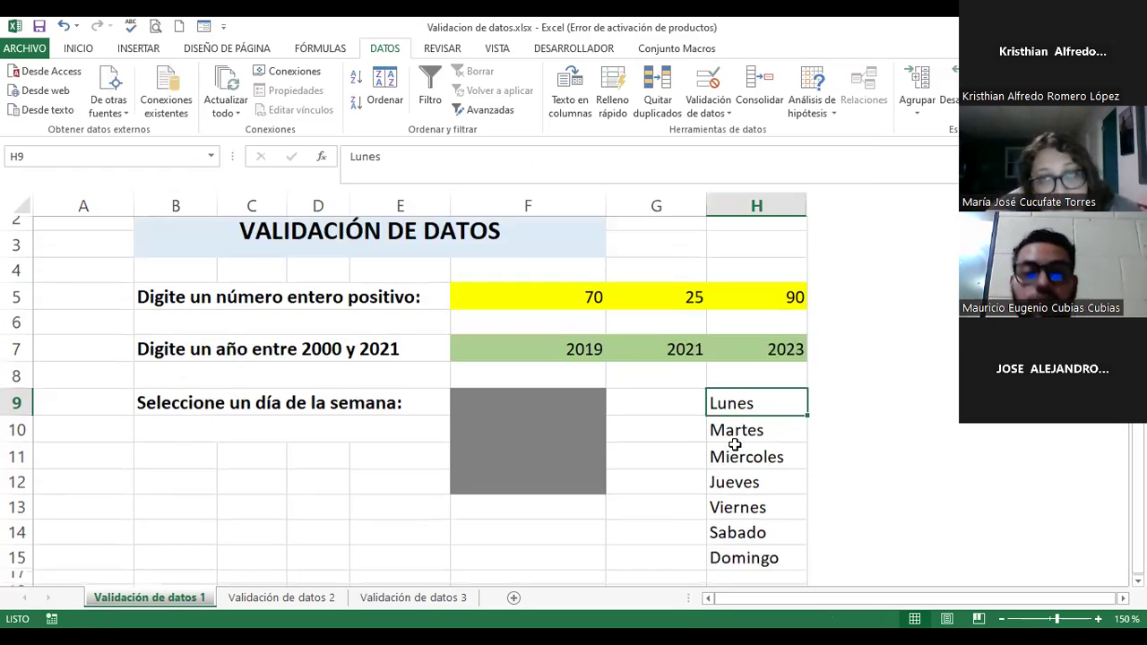
{"action": "left_click_drag", "start_coordinate": [733, 293], "coordinate": [735, 440]}
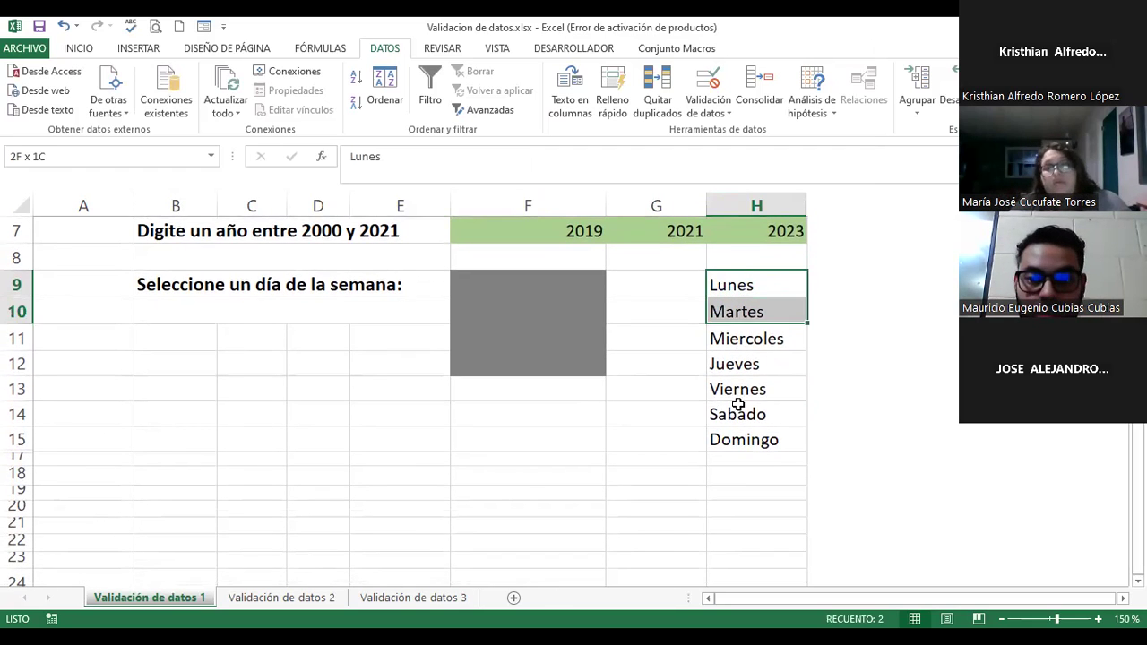
{"action": "left_click", "coordinate": [101, 156]}
{"action": "type", "text": "dias"}
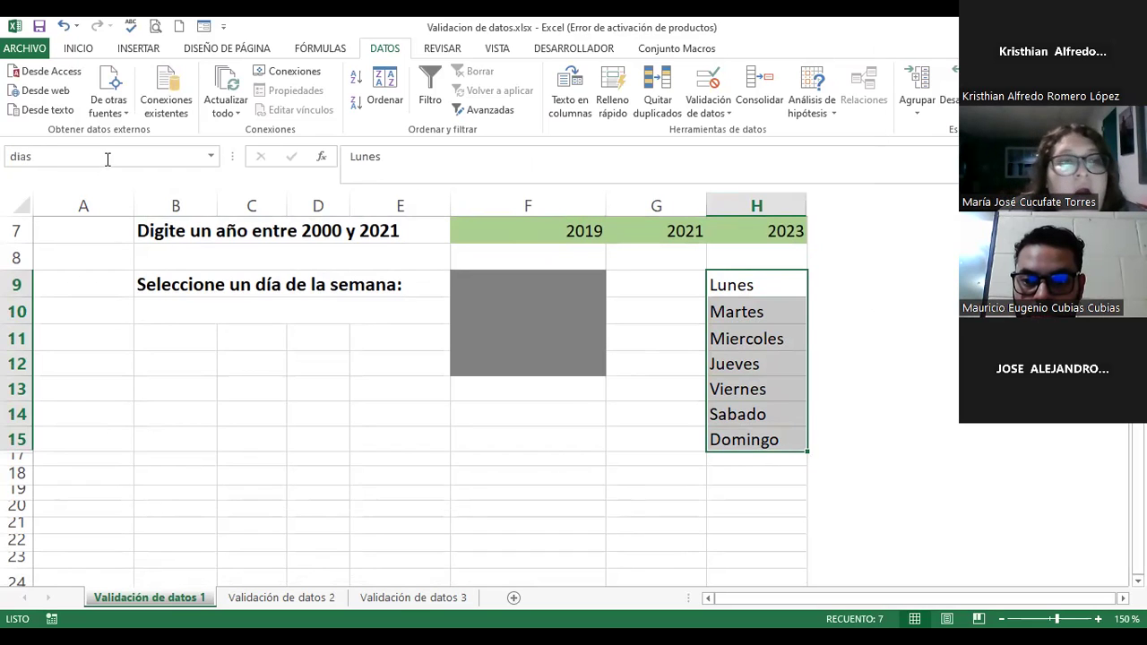
Select the answer cells F9 through F12.
{"action": "left_click", "coordinate": [467, 302]}
{"action": "left_click", "coordinate": [486, 285]}
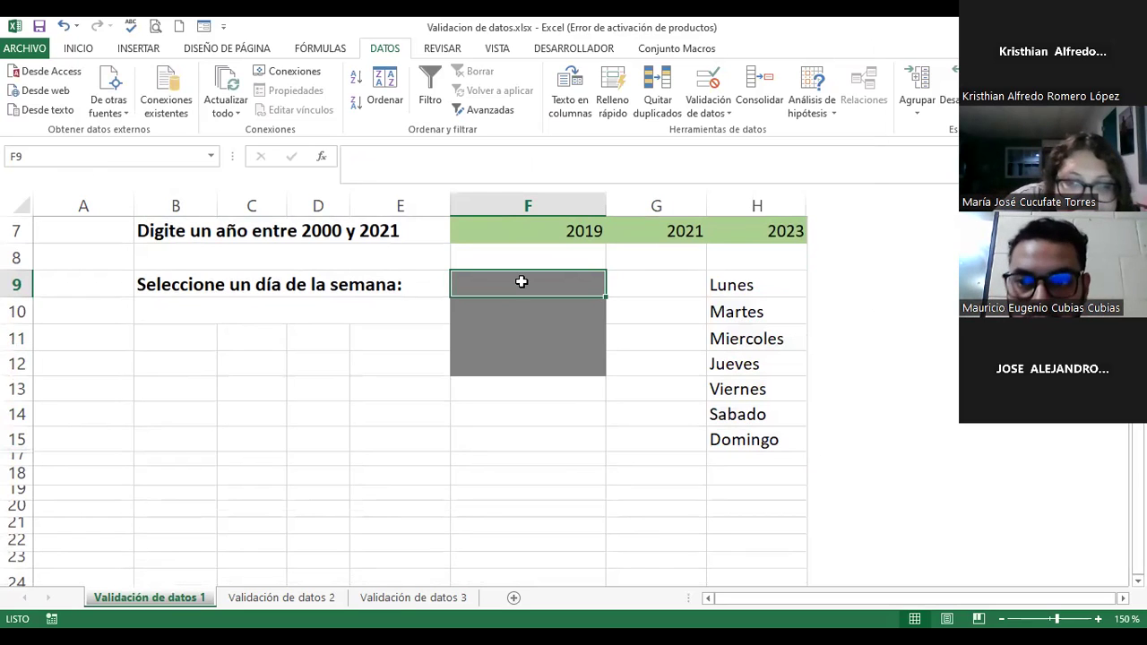
{"action": "left_click_drag", "start_coordinate": [521, 281], "coordinate": [510, 366]}
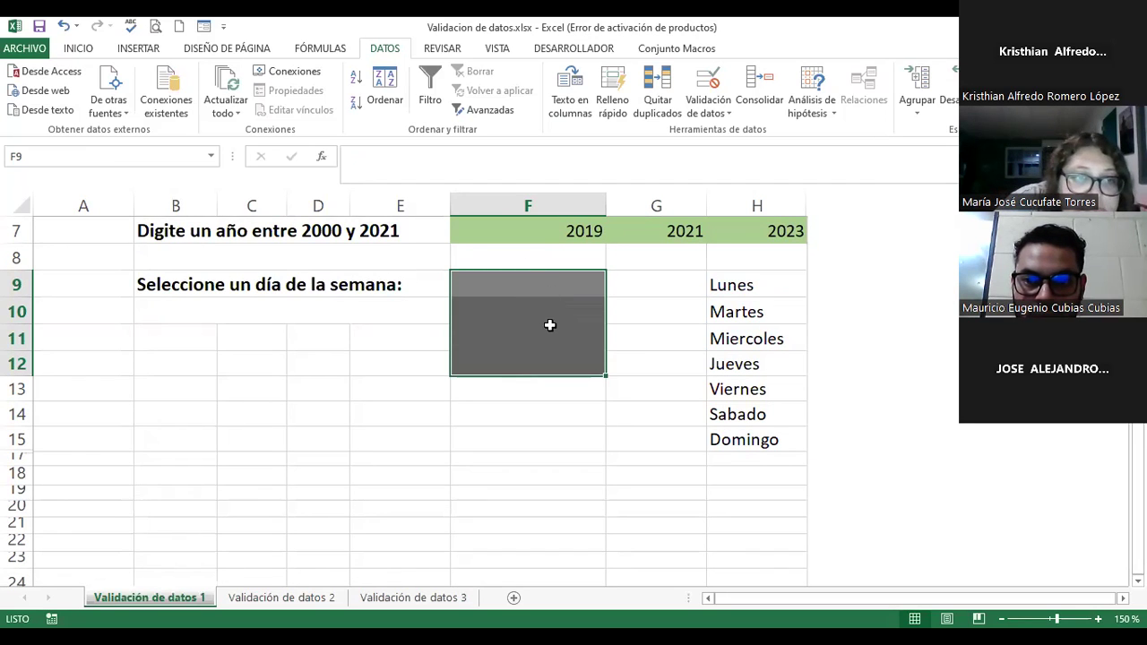
Set F9:F12 validation to Allow: List with source =dias, keeping column H visible.
{"action": "left_click", "coordinate": [731, 115]}
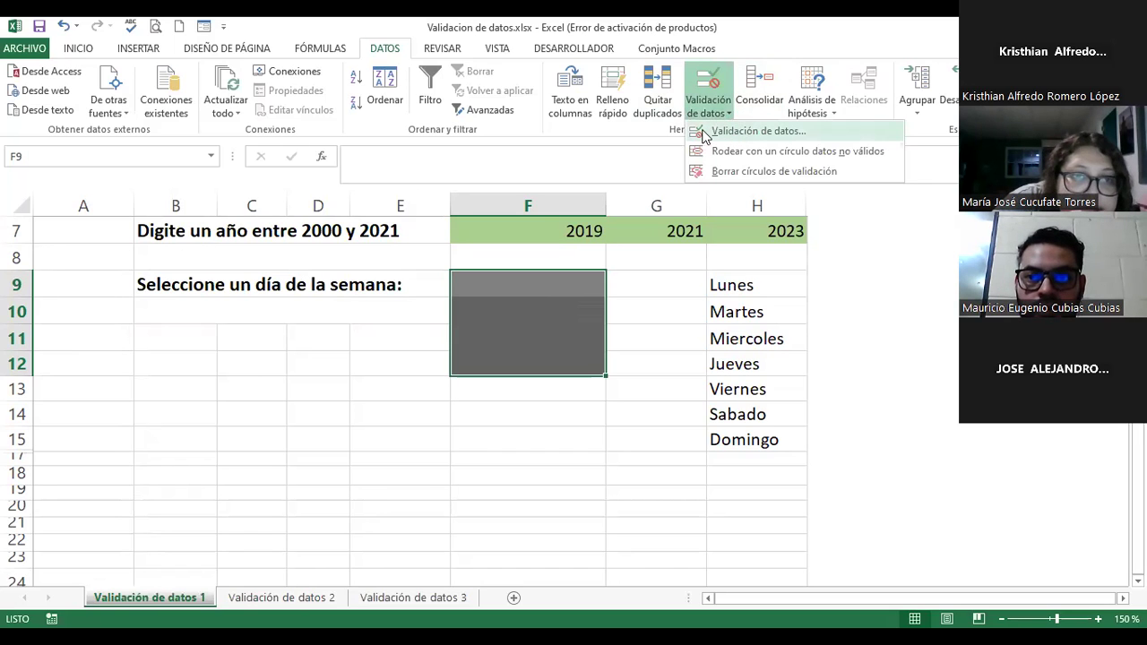
{"action": "left_click", "coordinate": [705, 134]}
{"action": "left_click", "coordinate": [635, 135]}
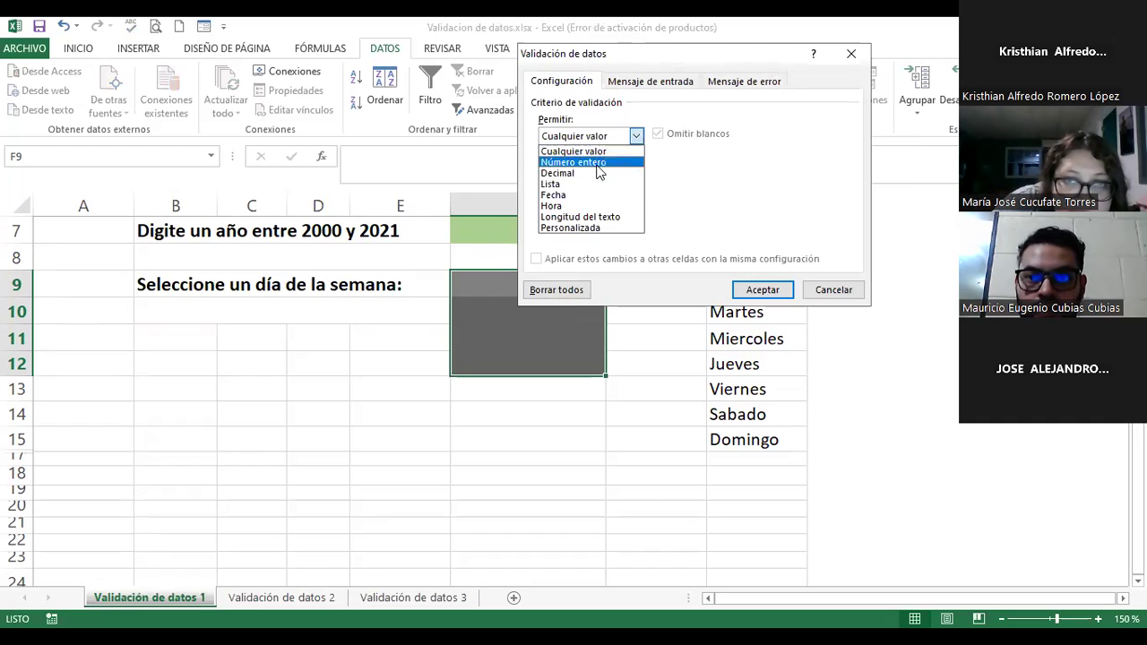
{"action": "left_click", "coordinate": [591, 184]}
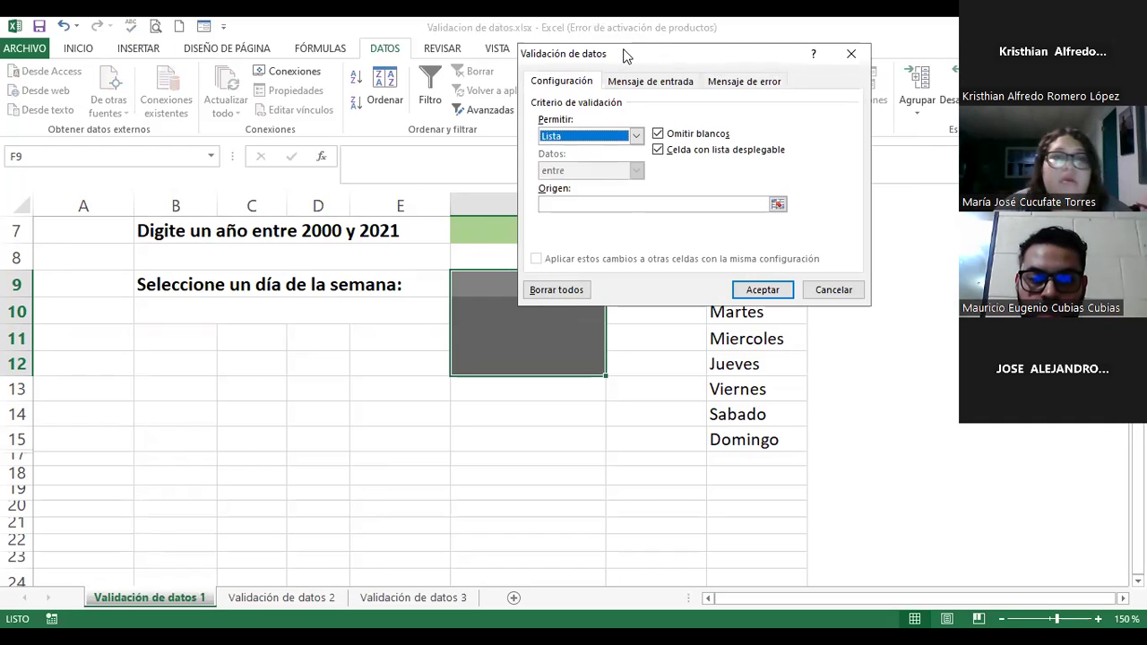
{"action": "left_click_drag", "start_coordinate": [625, 55], "coordinate": [732, 173]}
{"action": "left_click", "coordinate": [677, 323]}
{"action": "type", "text": "="}
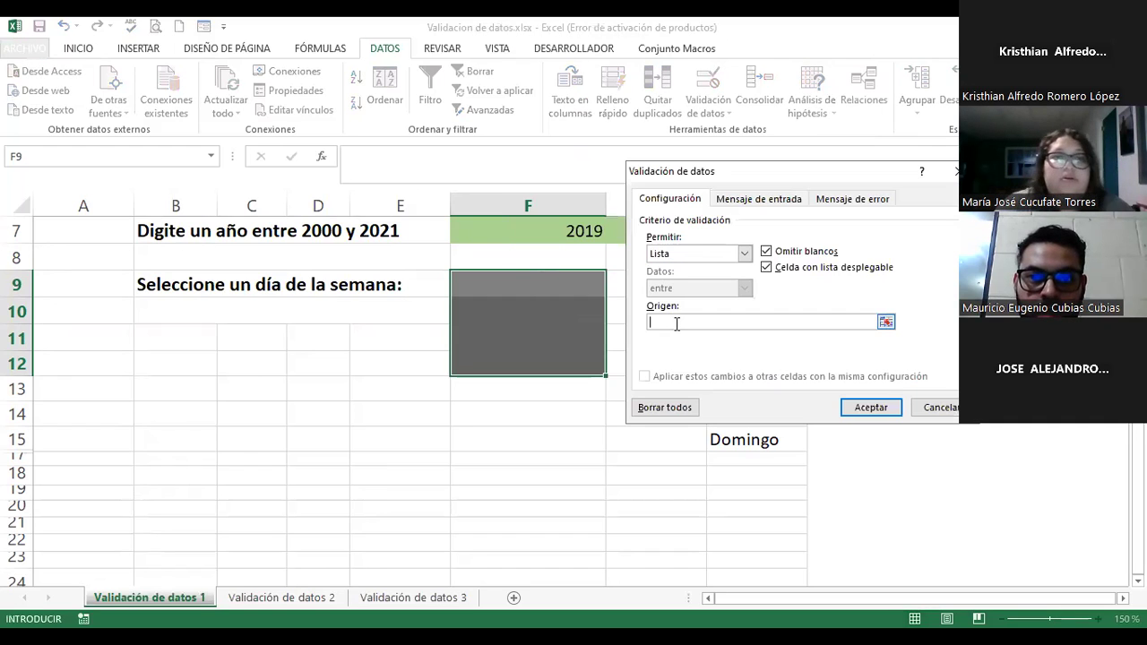
{"action": "type", "text": "dias"}
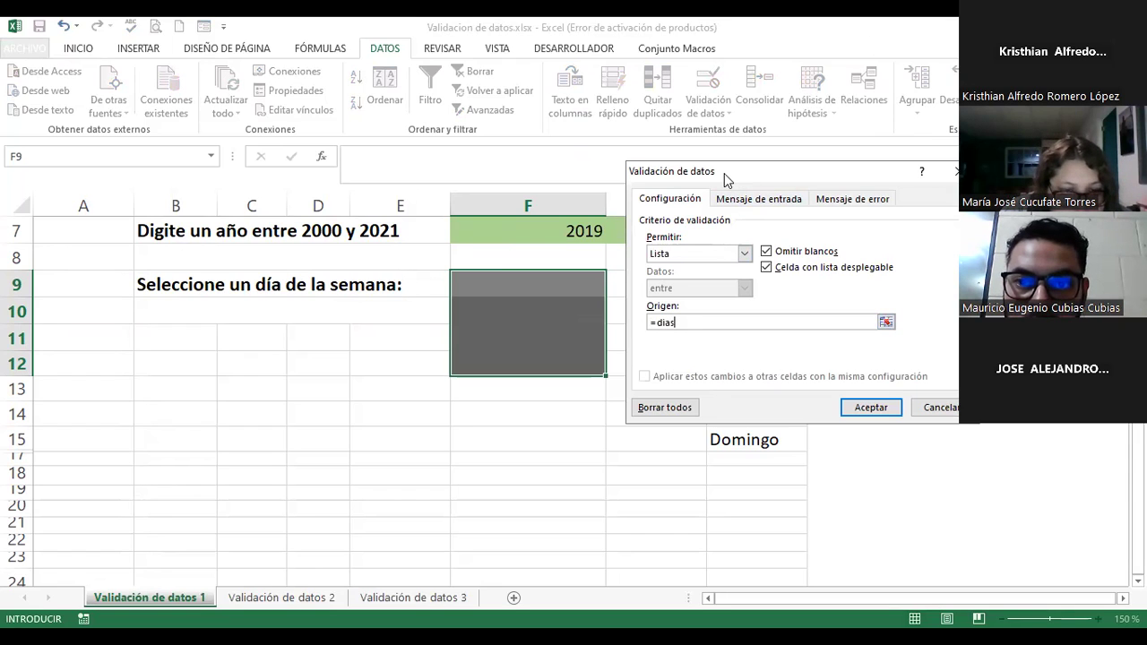
{"action": "left_click_drag", "start_coordinate": [724, 173], "coordinate": [181, 223]}
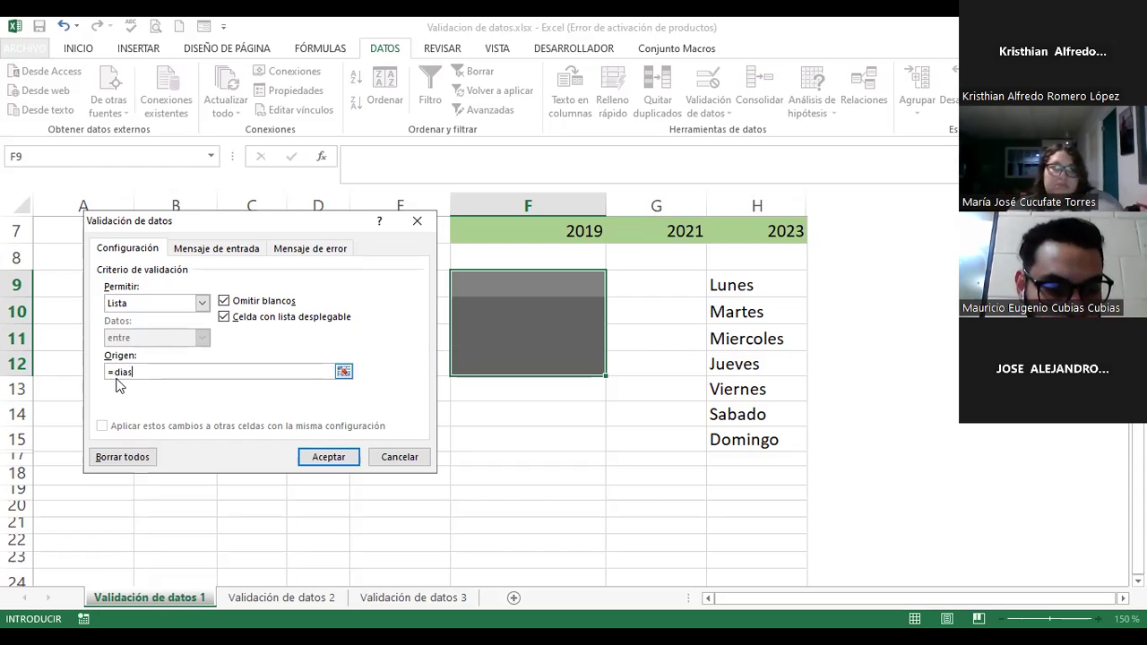
Give the validation an input message titled 'dias' reading 'Seleccione el día de la semana'.
{"action": "left_click", "coordinate": [212, 251]}
{"action": "left_click", "coordinate": [196, 325]}
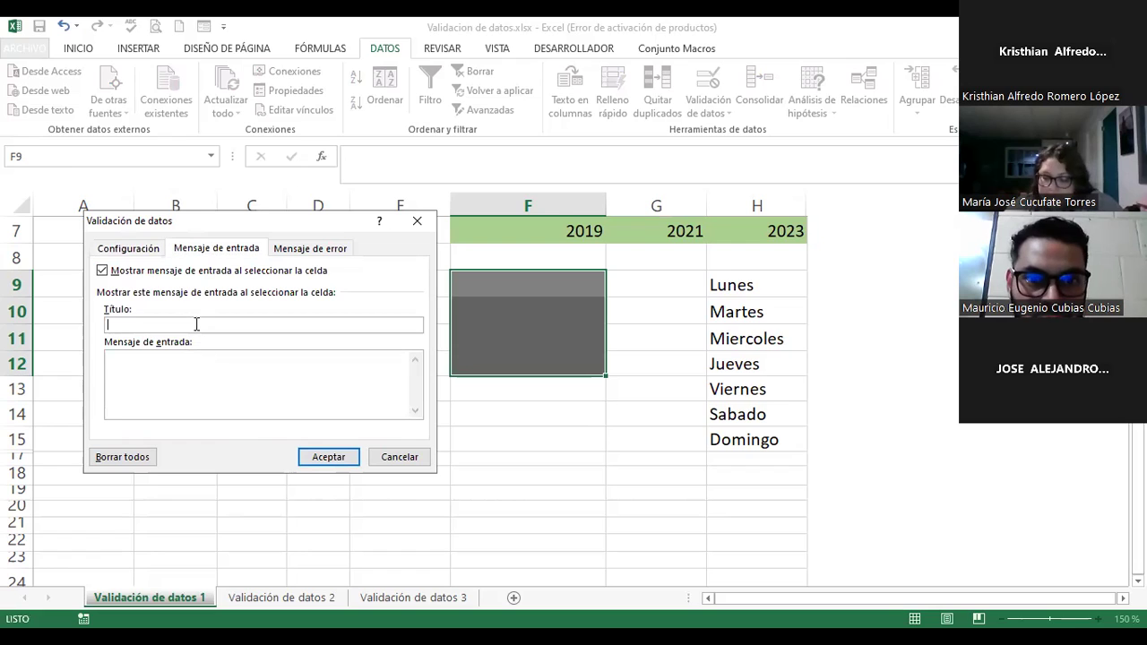
{"action": "type", "text": "dias"}
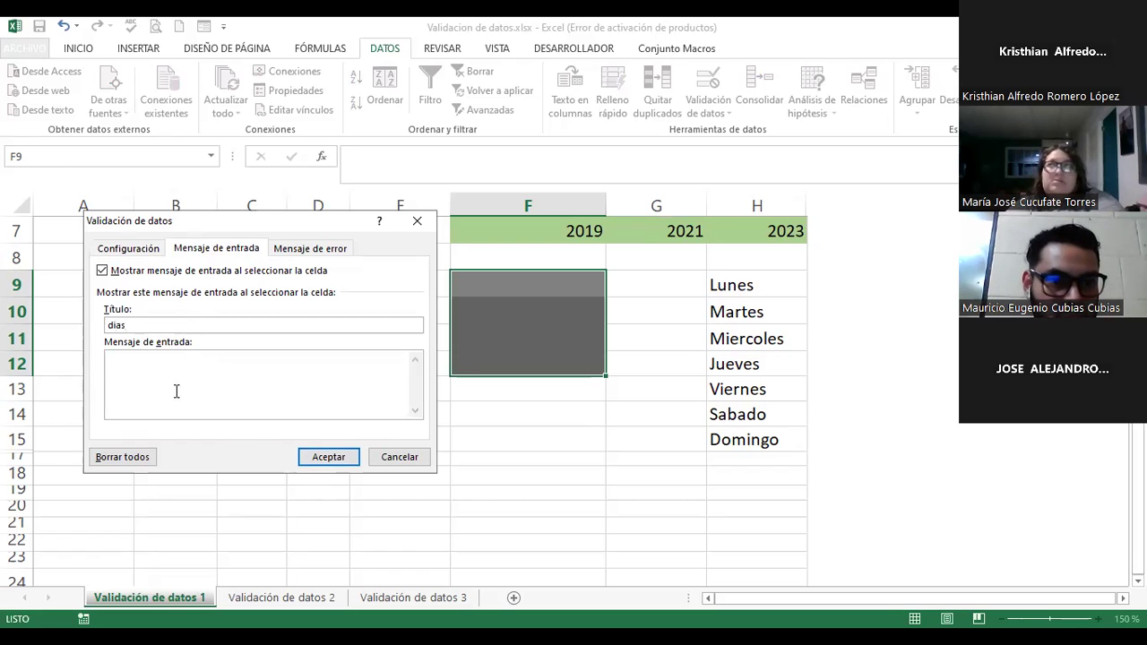
{"action": "left_click", "coordinate": [172, 368]}
{"action": "type", "text": "Seleccio"}
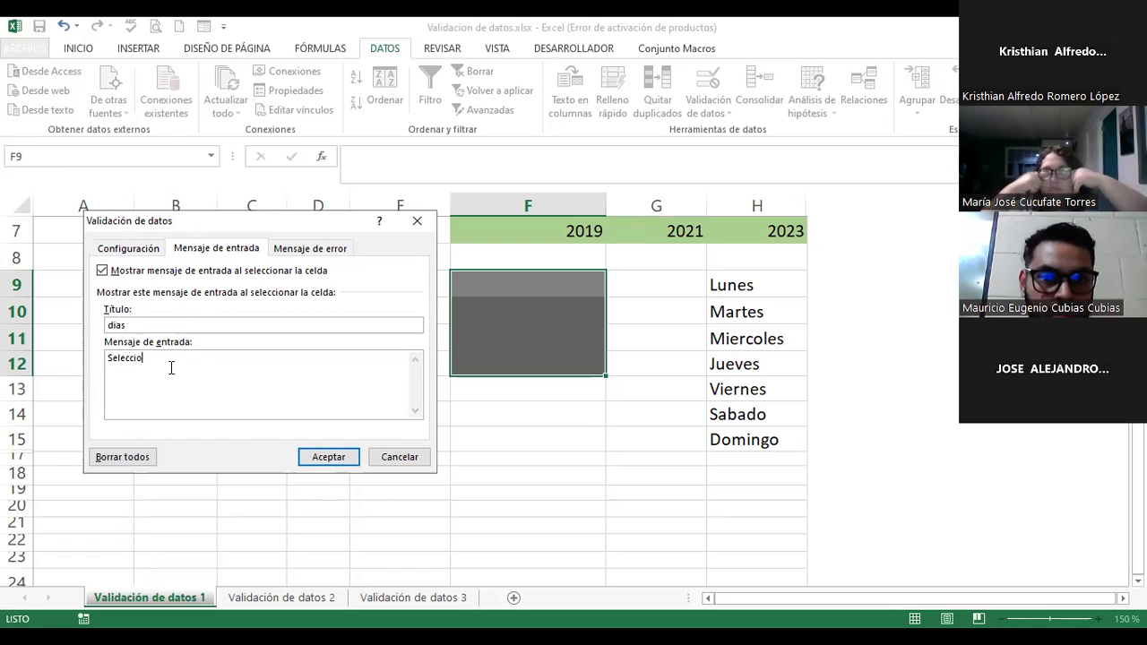
{"action": "type", "text": "ne el dato"}
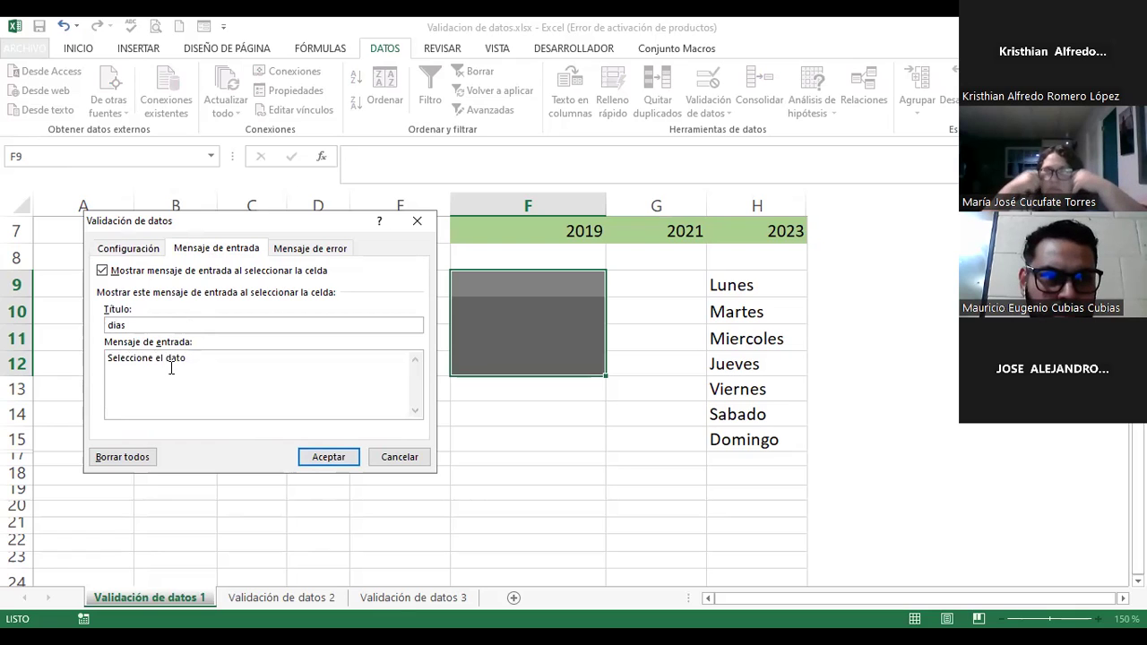
{"action": "key", "text": "BackSpace"}
{"action": "key", "text": "BackSpace"}
{"action": "key", "text": "BackSpace"}
{"action": "key", "text": "BackSpace"}
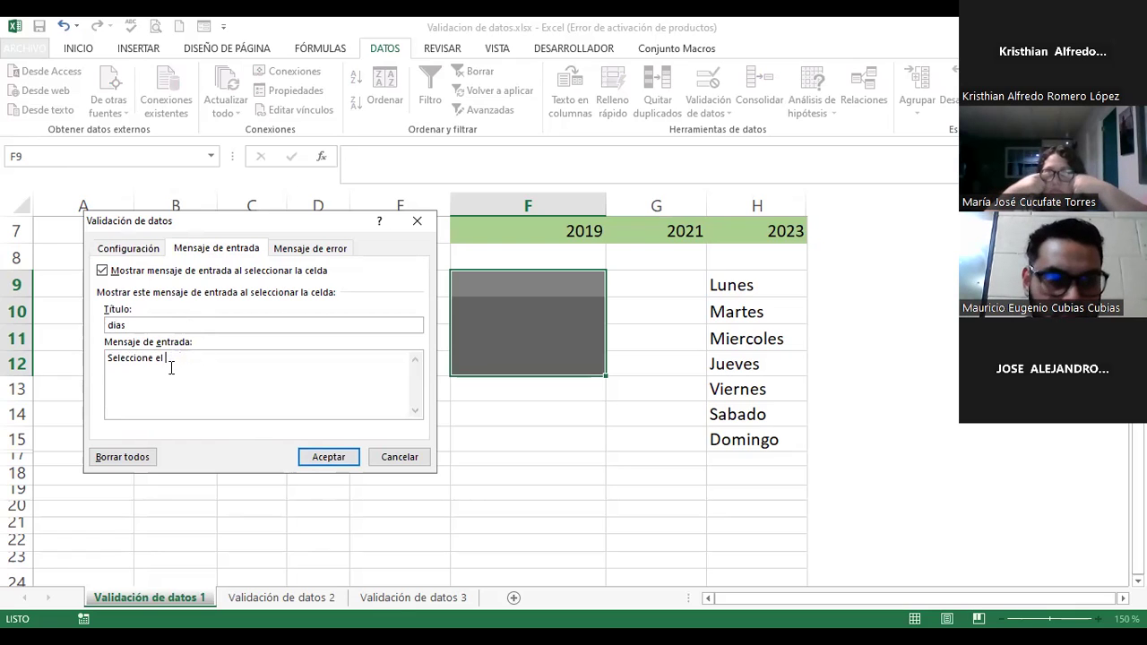
{"action": "type", "text": "día de la semana"}
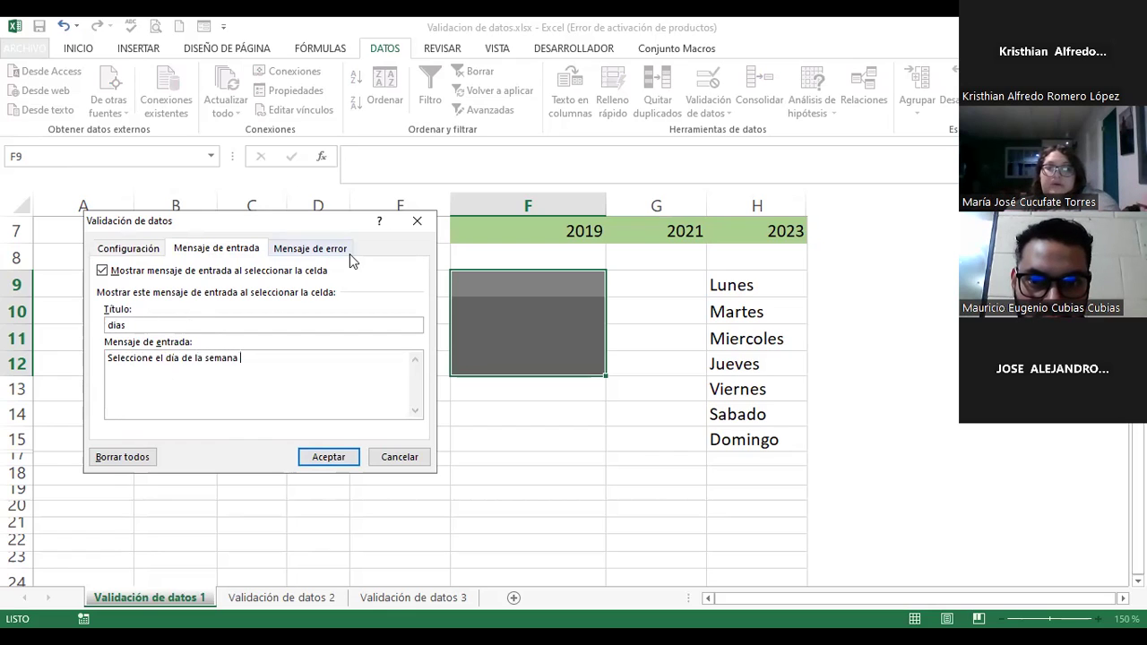
Review the error alert, list criteria and input message settings, then confirm the validation.
{"action": "left_click", "coordinate": [337, 251]}
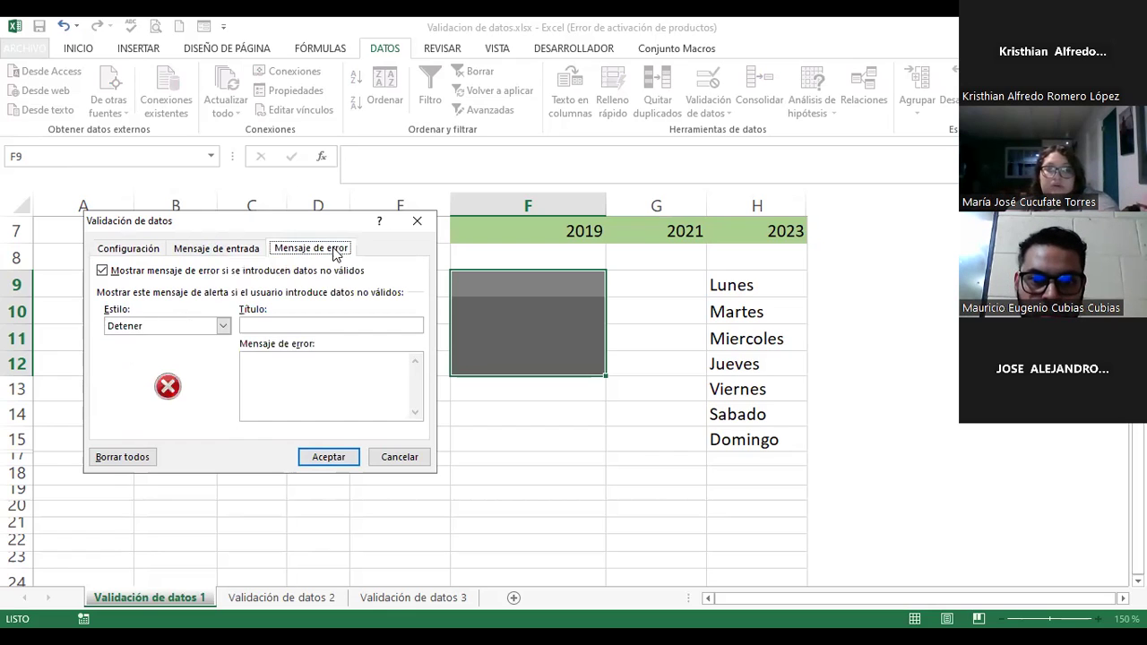
{"action": "left_click", "coordinate": [279, 324]}
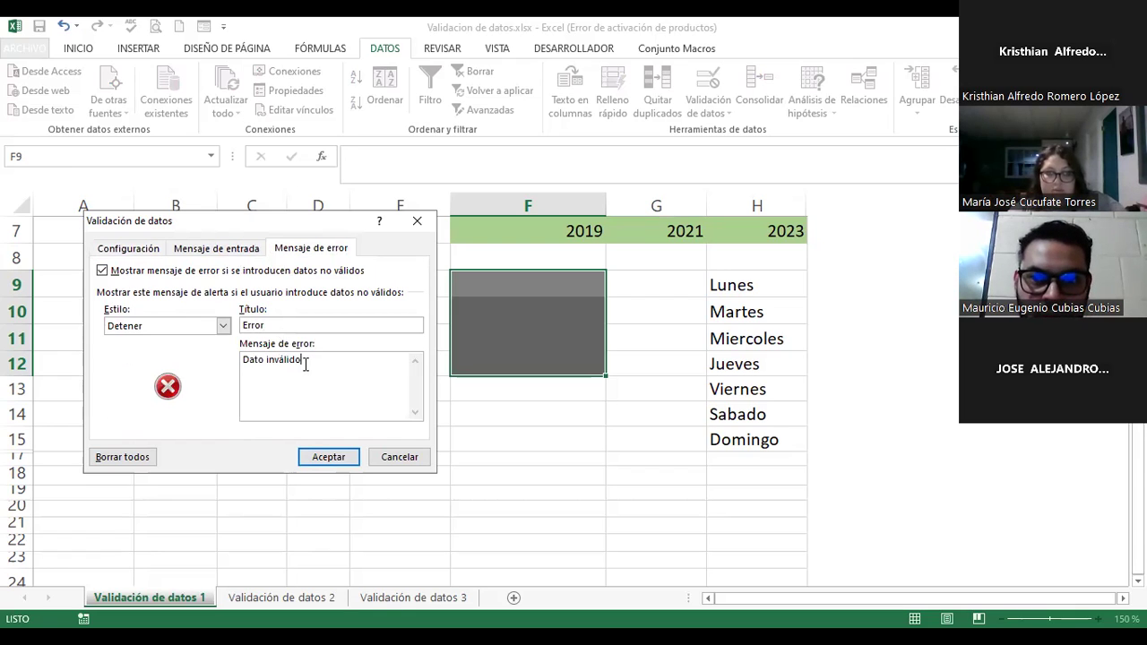
{"action": "left_click", "coordinate": [120, 248]}
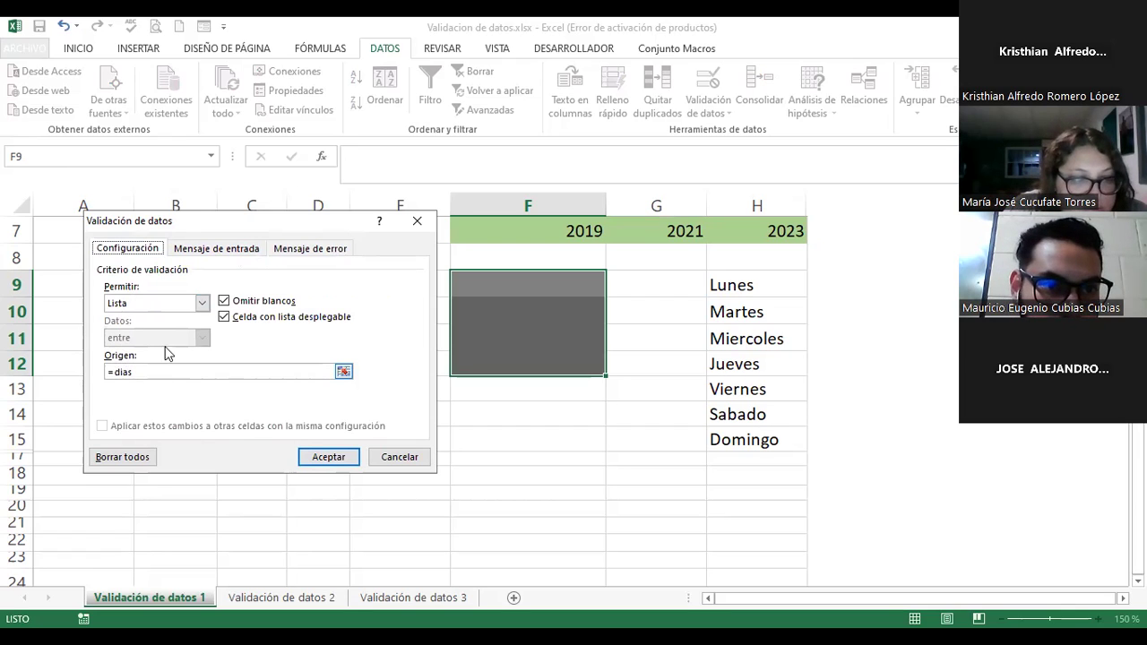
{"action": "left_click", "coordinate": [232, 249]}
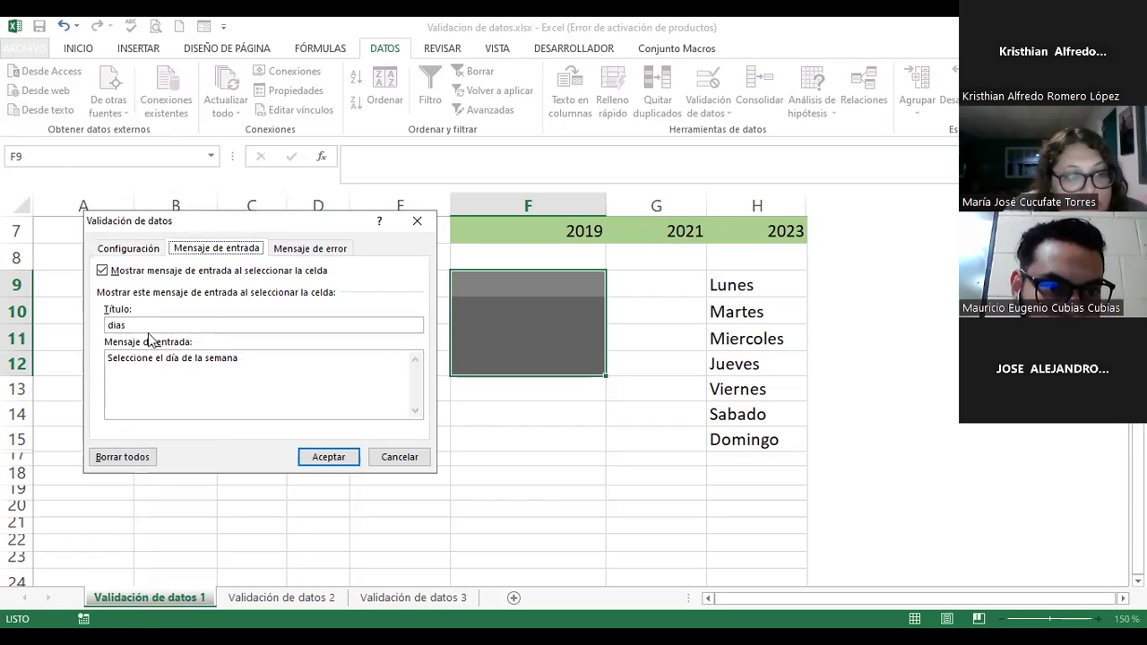
{"action": "left_click", "coordinate": [305, 251]}
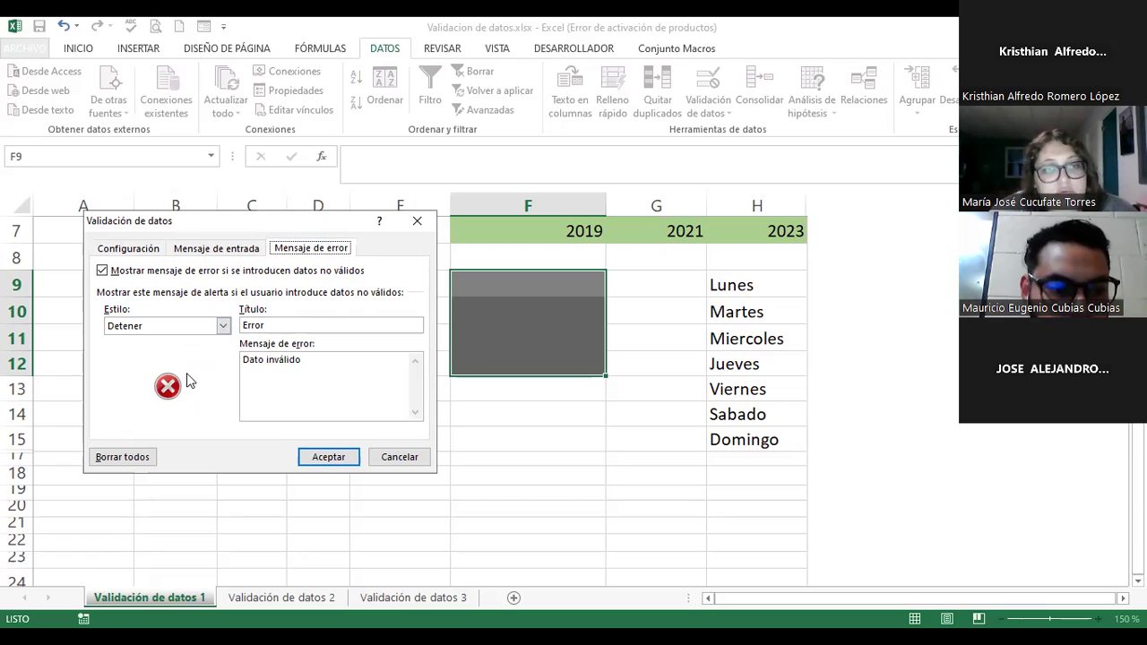
{"action": "left_click", "coordinate": [341, 465]}
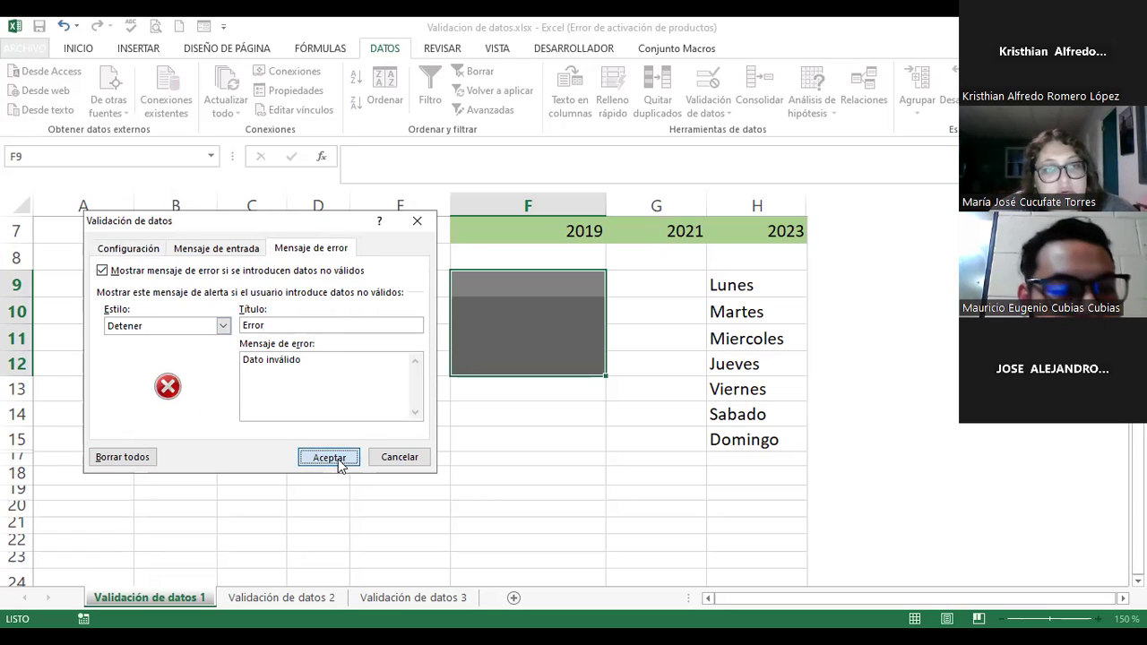
{"action": "left_click", "coordinate": [145, 251]}
Recheck the weekday validation's input message settings.
{"action": "left_click", "coordinate": [172, 251]}
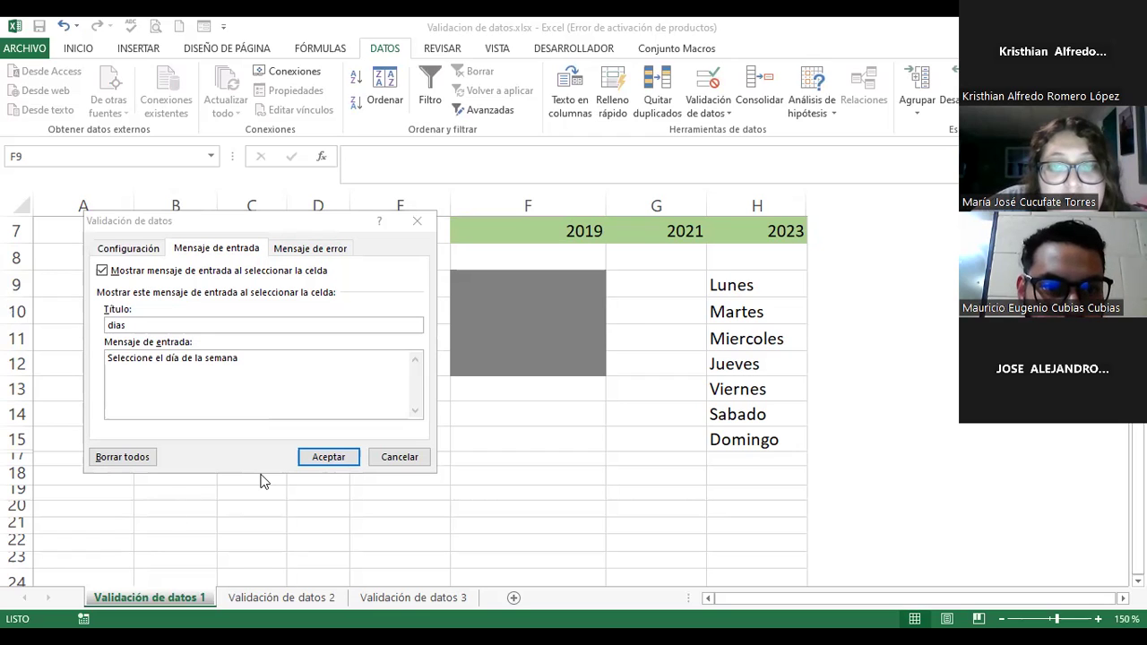
Apply the validation and check the 'dias' prompt on the F9:F12 cells.
{"action": "left_click", "coordinate": [328, 456]}
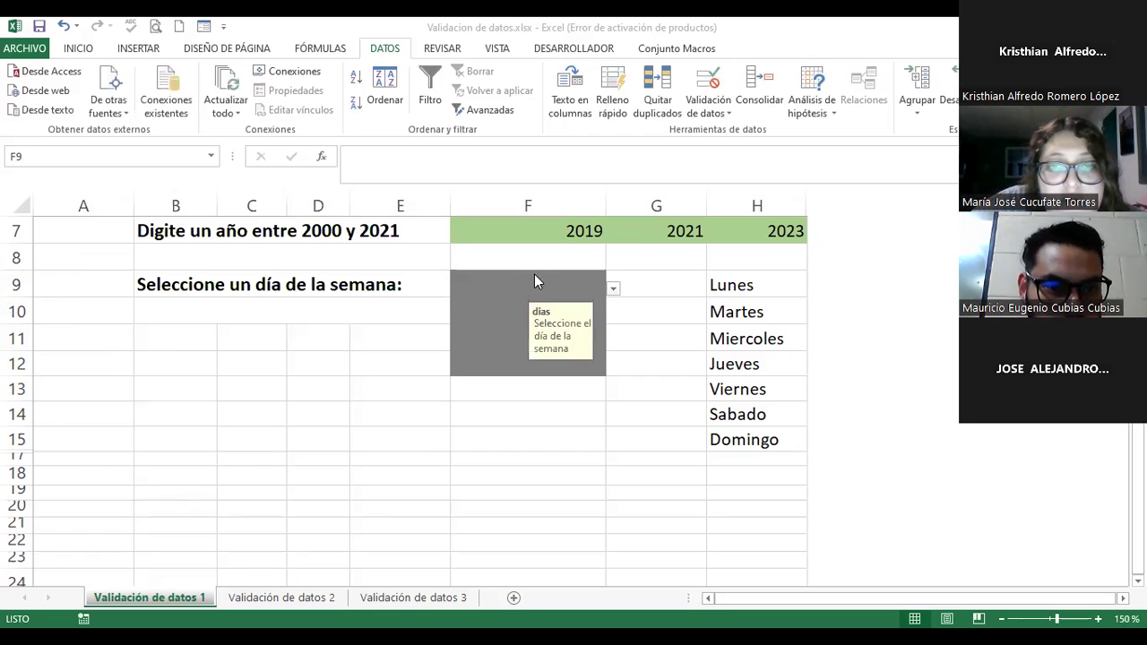
{"action": "left_click", "coordinate": [521, 284]}
{"action": "key", "text": "Down"}
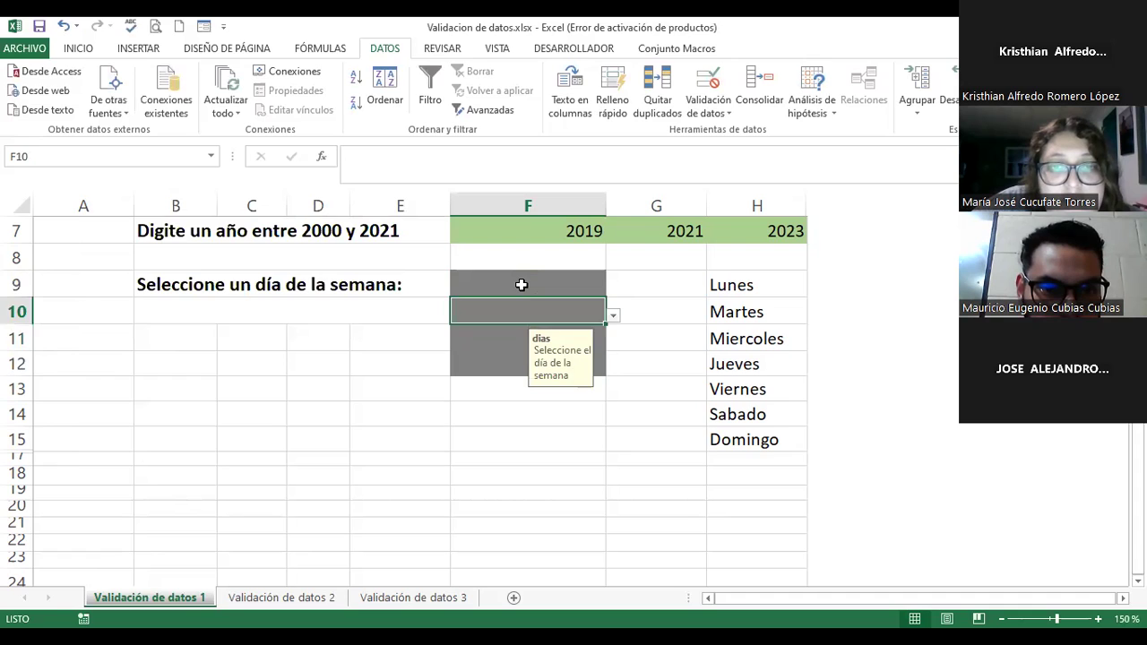
{"action": "key", "text": "Down"}
{"action": "key", "text": "Down"}
{"action": "key", "text": "Down"}
{"action": "key", "text": "Up"}
{"action": "key", "text": "Up"}
{"action": "key", "text": "Up"}
{"action": "key", "text": "Up"}
{"action": "key", "text": "Up"}
Choose Miercoles, Viernes, Sabado and Lunes from the dropdowns in F9 to F12.
{"action": "left_click", "coordinate": [521, 284]}
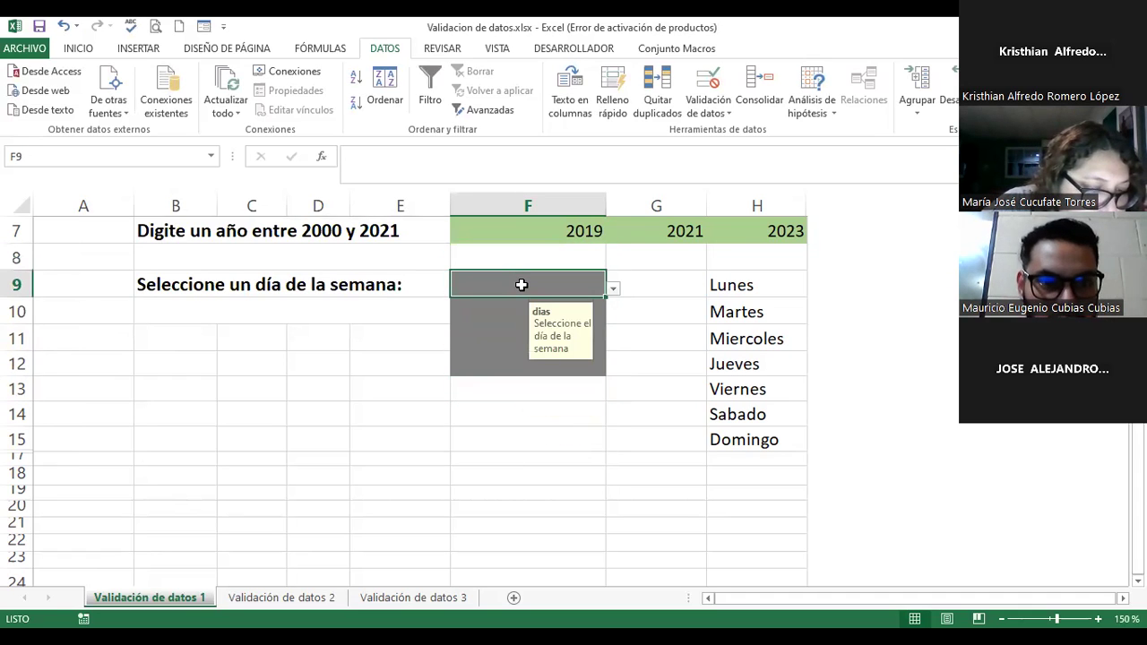
{"action": "left_click", "coordinate": [614, 290]}
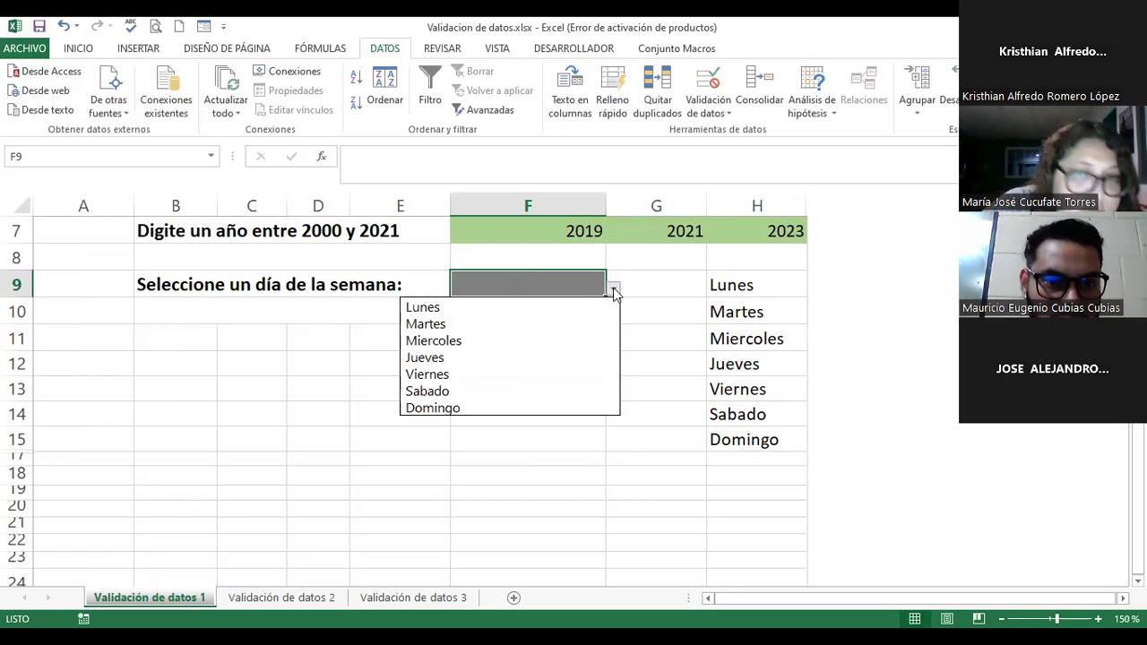
{"action": "left_click", "coordinate": [484, 342]}
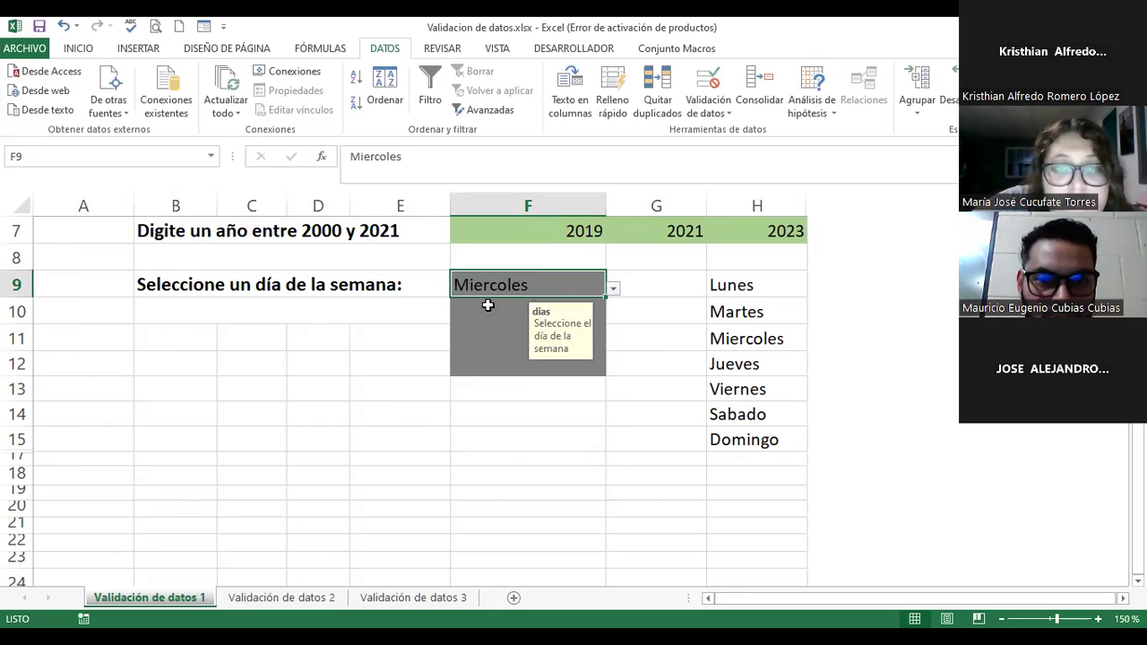
{"action": "left_click", "coordinate": [538, 309]}
{"action": "left_click", "coordinate": [613, 315]}
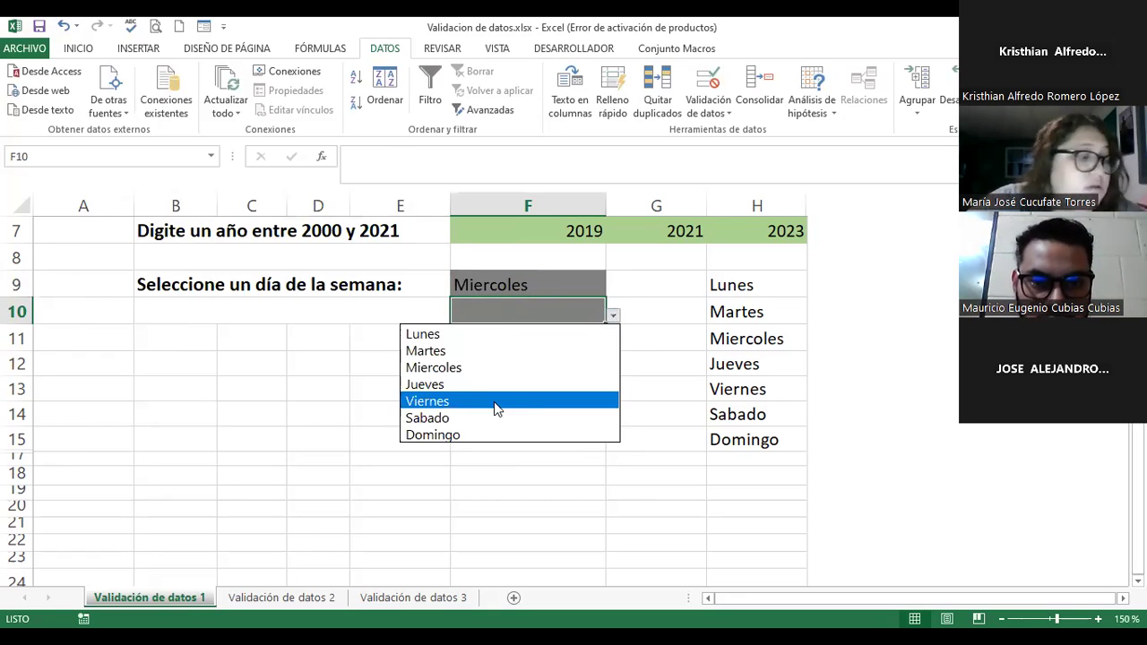
{"action": "left_click", "coordinate": [494, 402]}
{"action": "left_click", "coordinate": [502, 337]}
{"action": "left_click", "coordinate": [613, 342]}
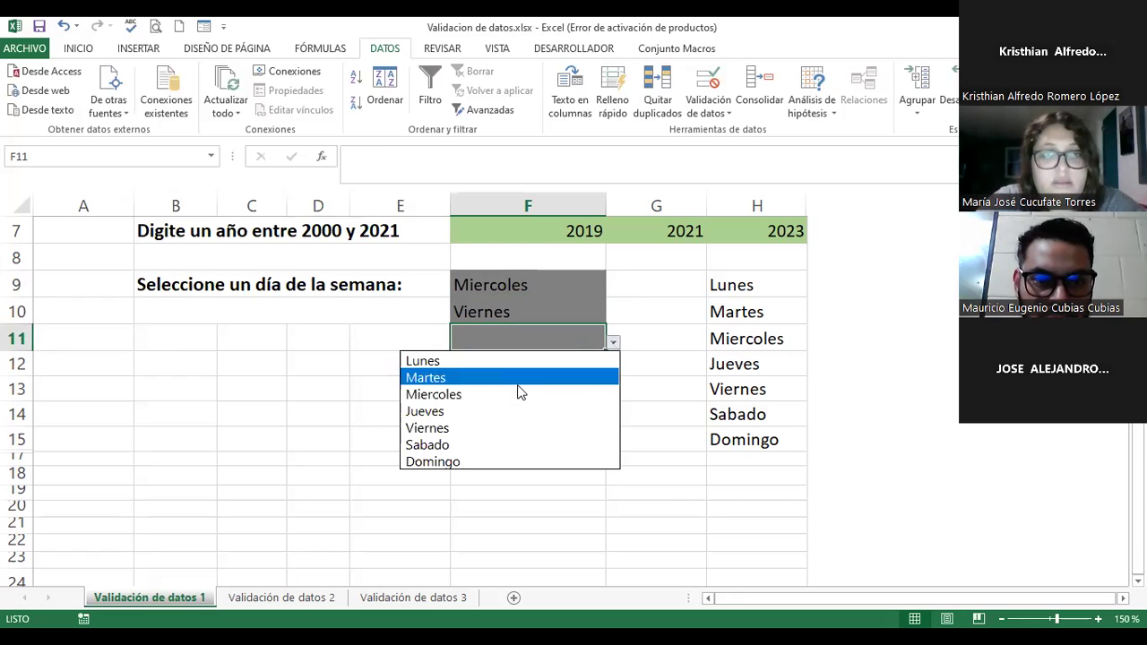
{"action": "left_click", "coordinate": [476, 443]}
{"action": "left_click", "coordinate": [502, 364]}
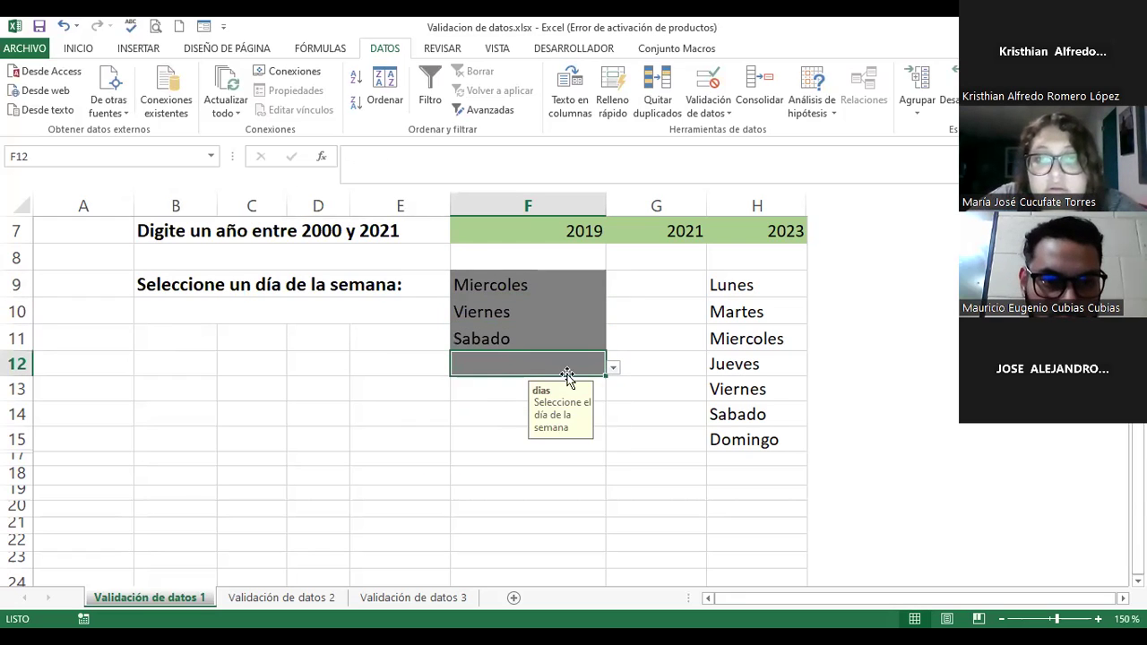
{"action": "left_click", "coordinate": [613, 367]}
{"action": "left_click", "coordinate": [432, 387]}
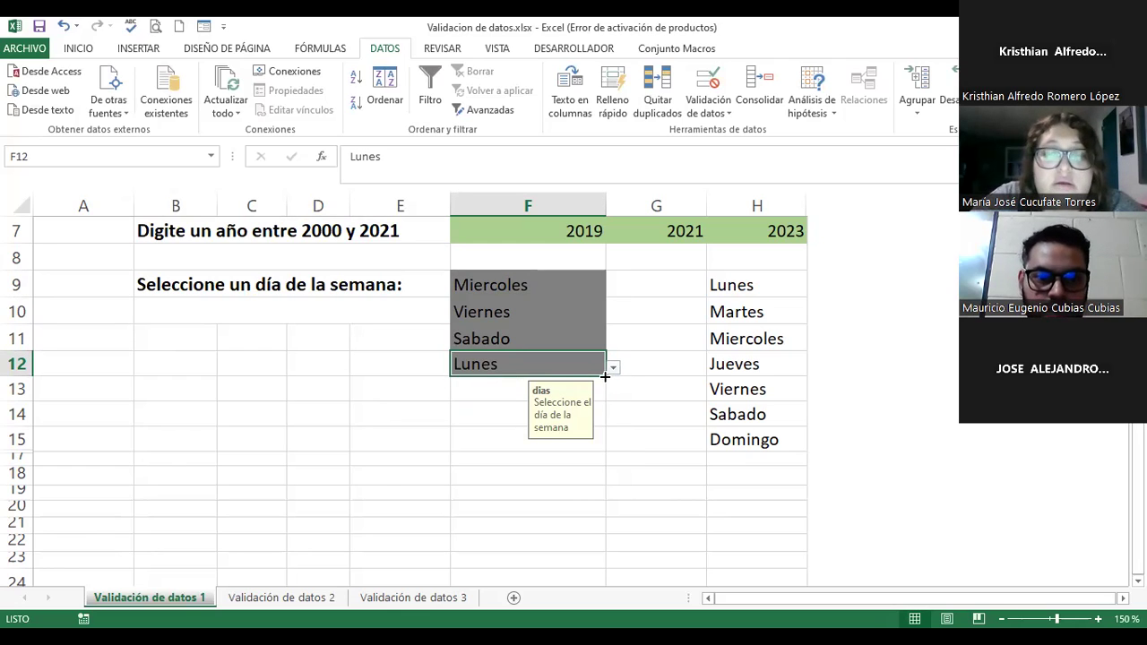
Extend F12's fill handle down to F15, then set Viernes in F13.
{"action": "left_click_drag", "start_coordinate": [605, 377], "coordinate": [607, 391]}
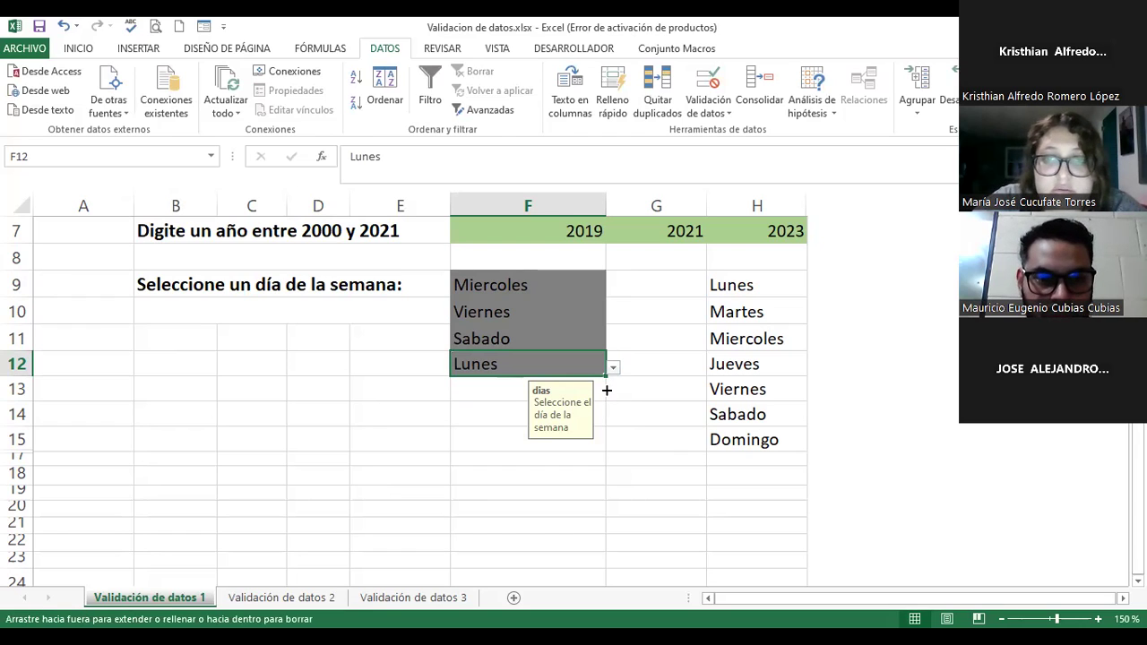
{"action": "left_click_drag", "start_coordinate": [603, 444], "coordinate": [603, 445]}
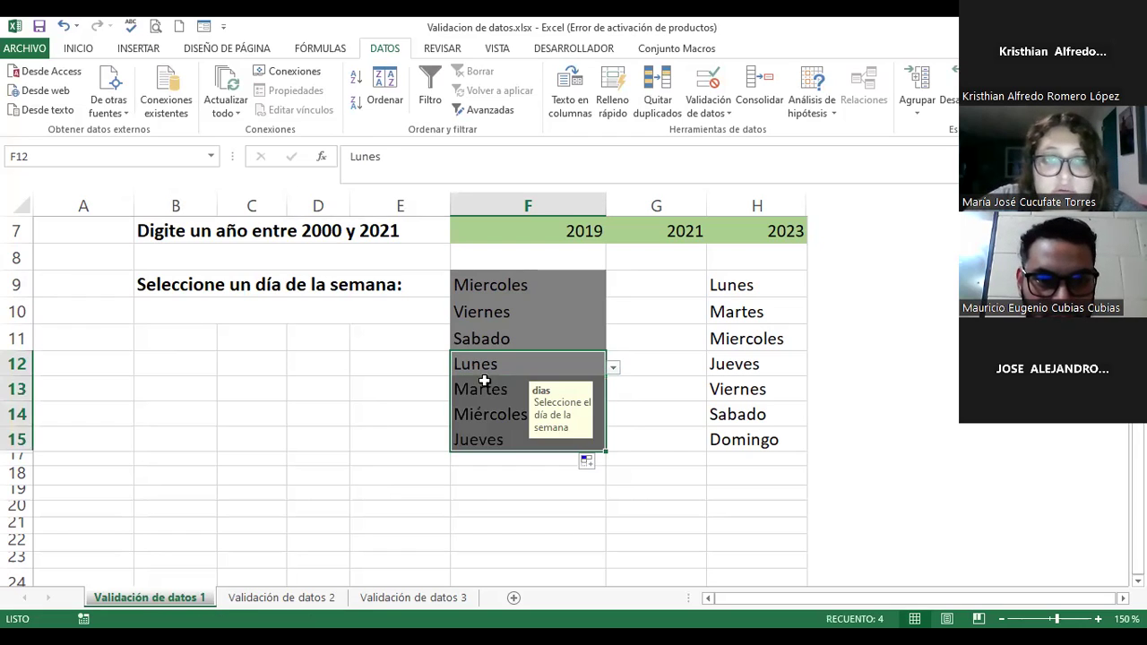
{"action": "left_click", "coordinate": [484, 389]}
{"action": "left_click", "coordinate": [614, 395]}
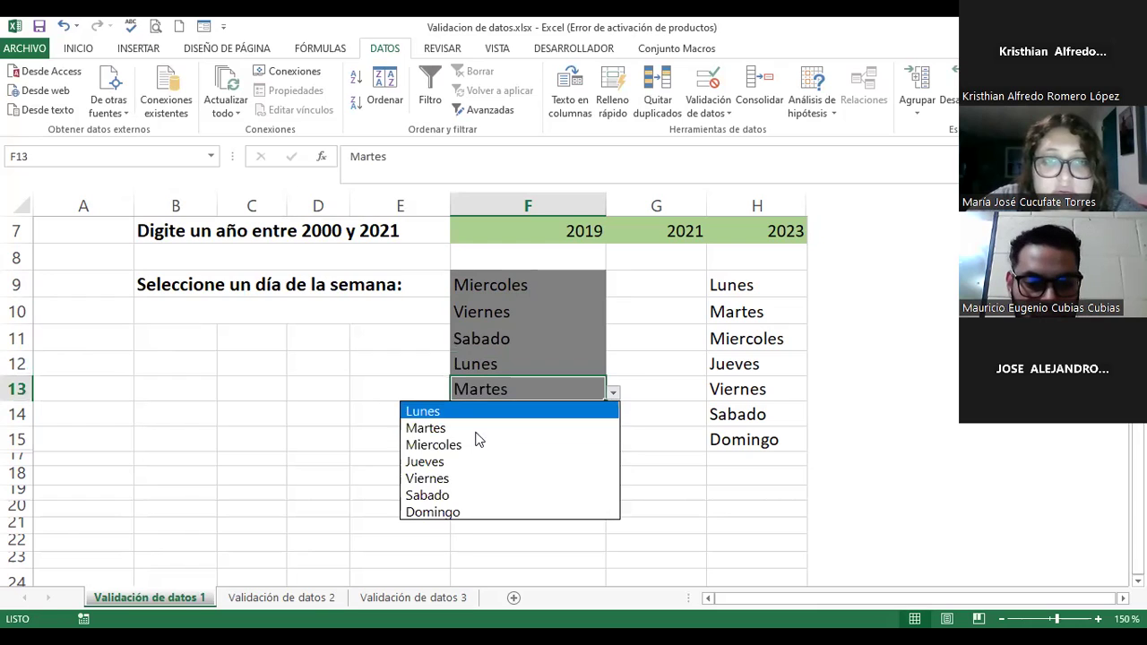
{"action": "key", "text": "Return"}
{"action": "type", "text": "Miércoles"}
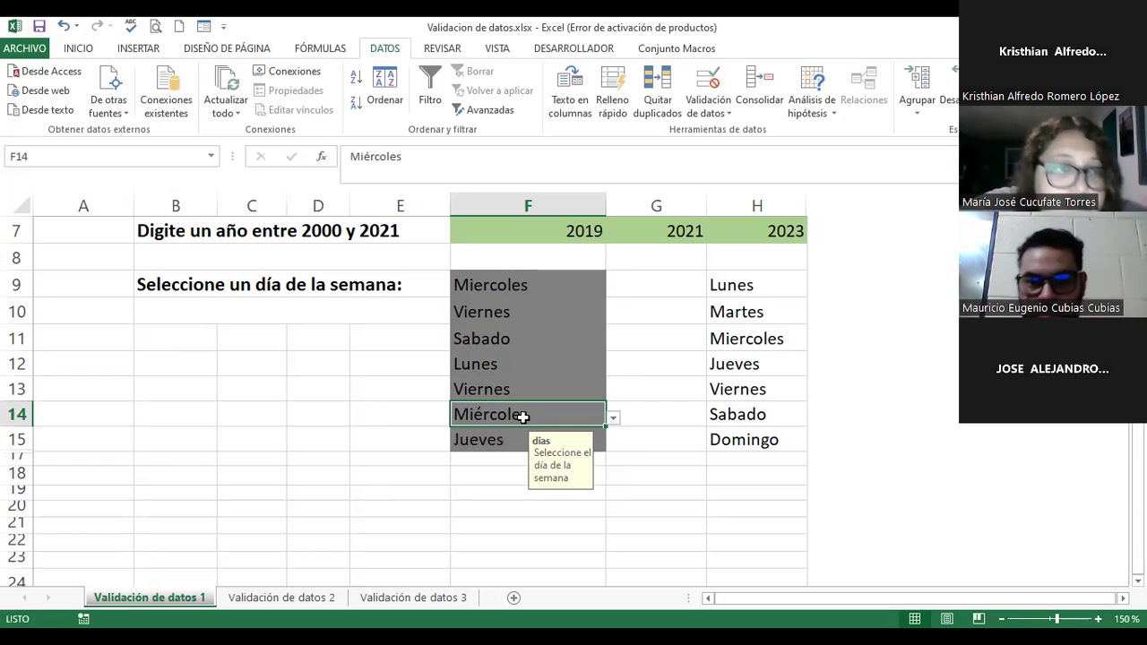
Test F14 with 2000, cancel the 'Dato inválido' error keeping Miércoles, then select F15.
{"action": "type", "text": "2000"}
{"action": "key", "text": "Return"}
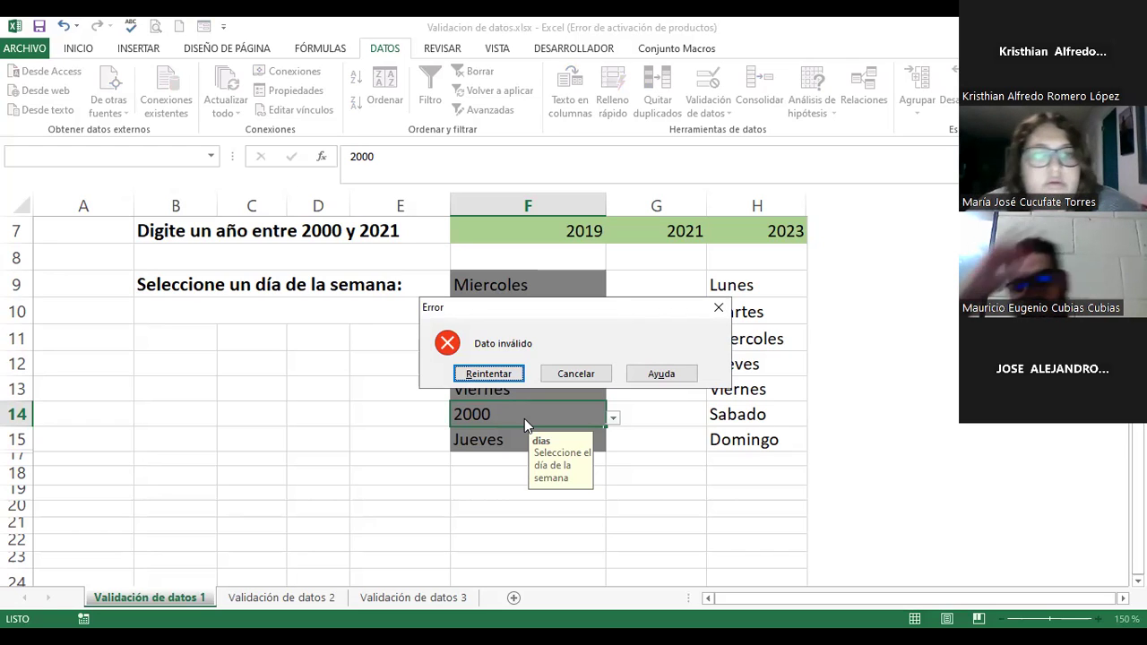
{"action": "key", "text": "Tab"}
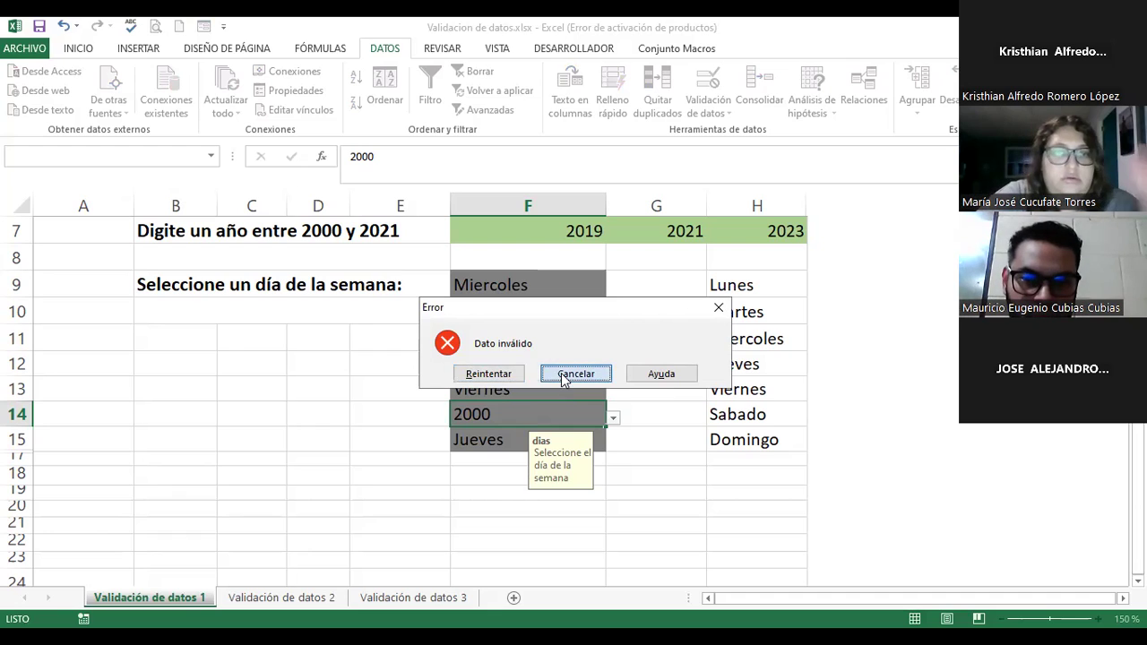
{"action": "key", "text": "Return"}
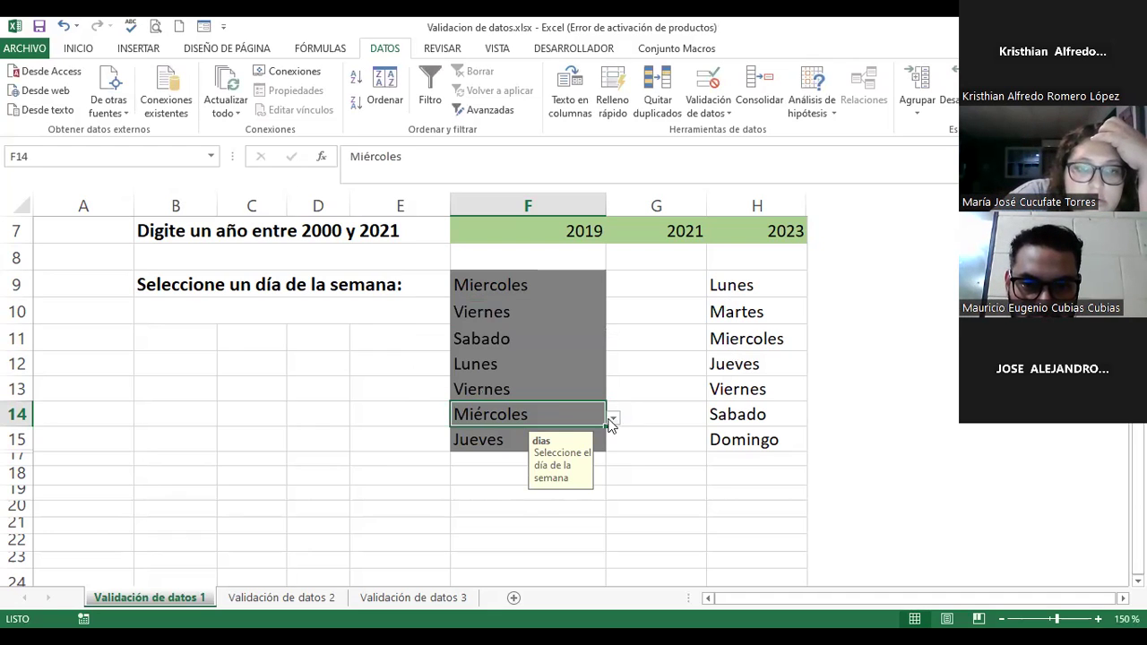
{"action": "left_click", "coordinate": [578, 459]}
{"action": "left_click", "coordinate": [577, 437]}
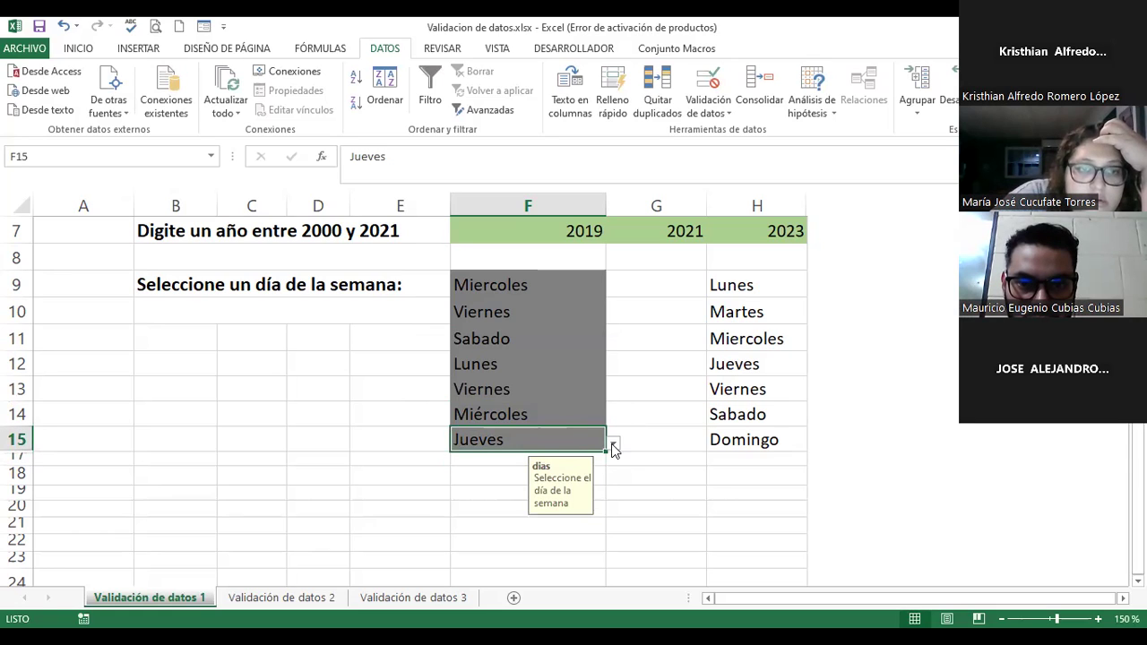
Pick Martes for F15, Viernes for F14 and Martes for F13 from the dropdowns.
{"action": "left_click", "coordinate": [542, 310]}
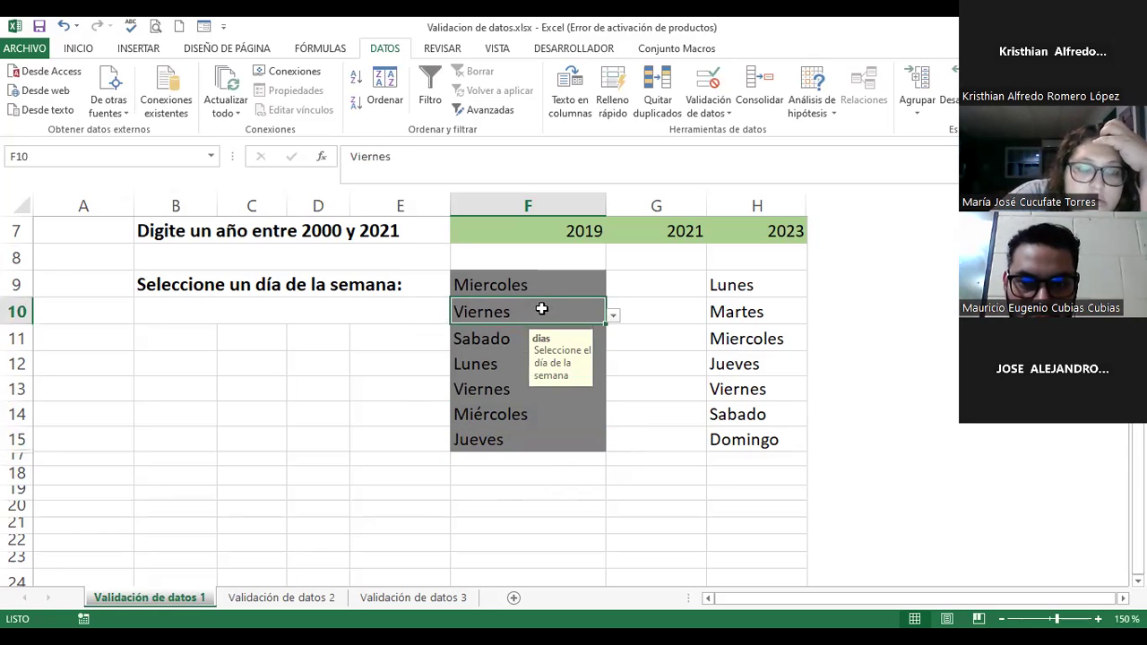
{"action": "left_click", "coordinate": [542, 288]}
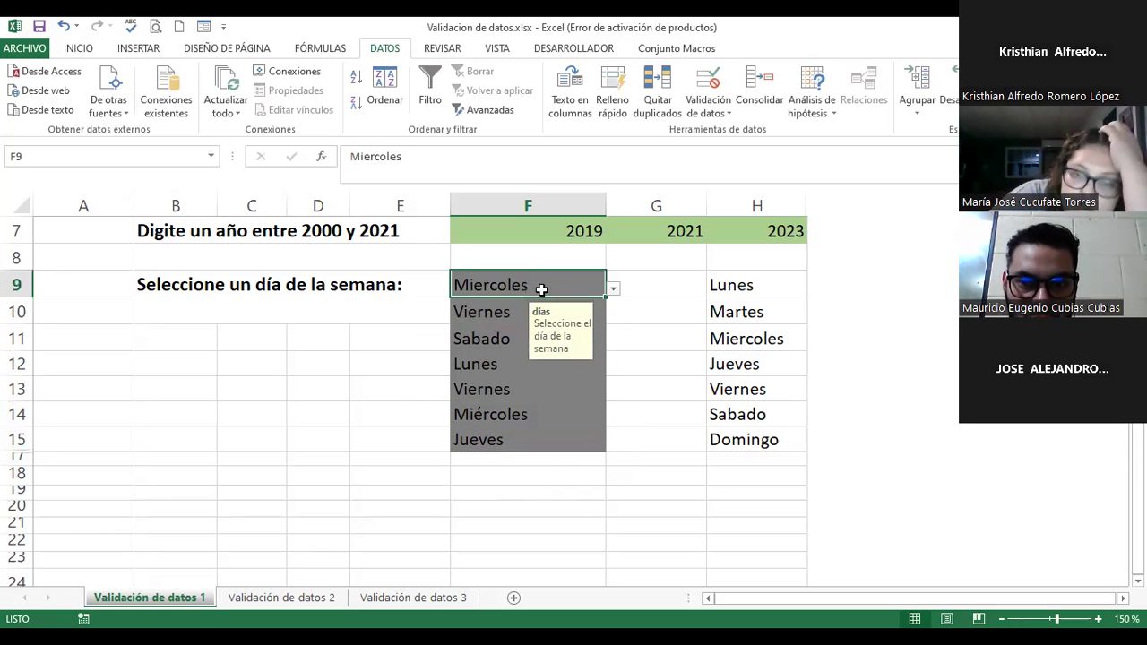
{"action": "left_click", "coordinate": [599, 314]}
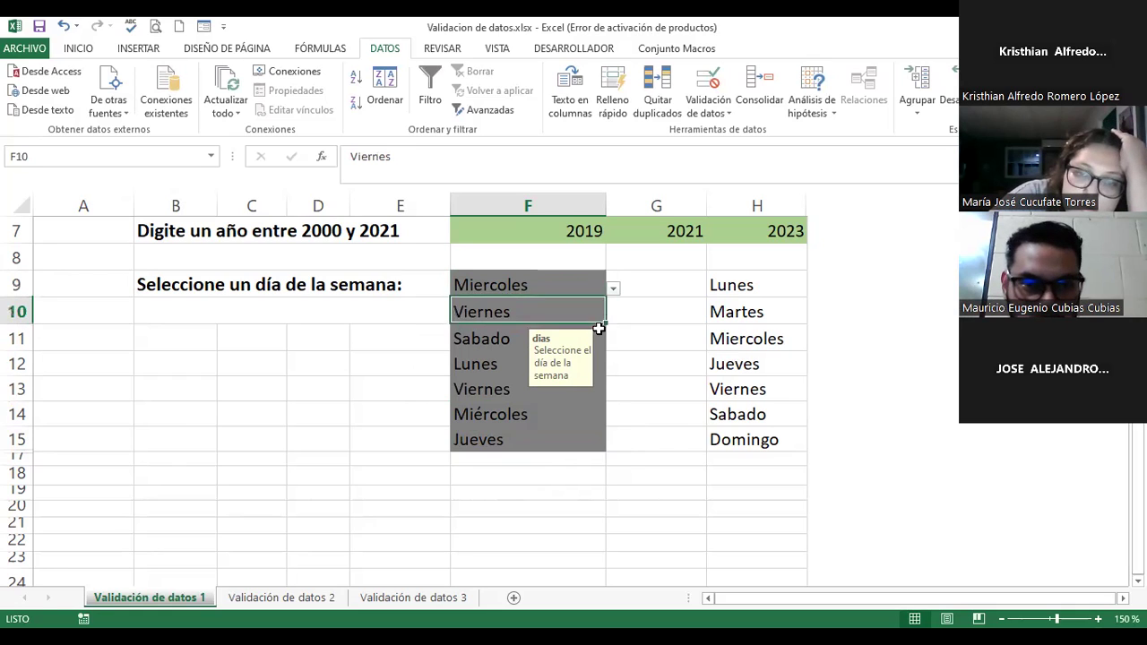
{"action": "left_click", "coordinate": [598, 340]}
{"action": "left_click", "coordinate": [574, 440]}
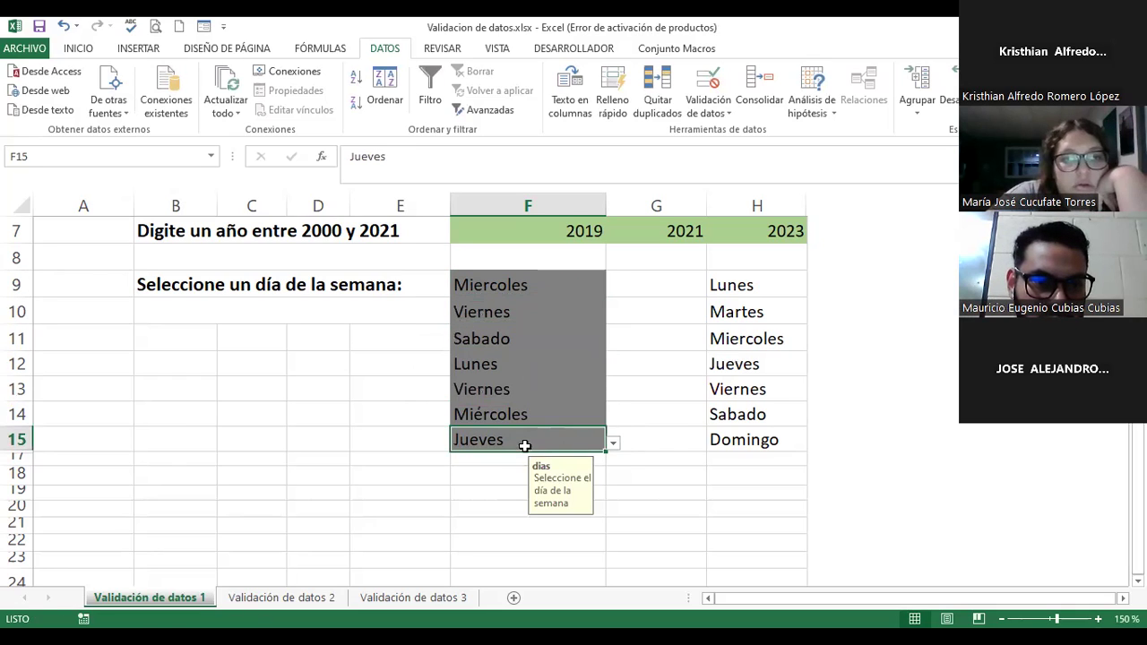
{"action": "left_click", "coordinate": [614, 444]}
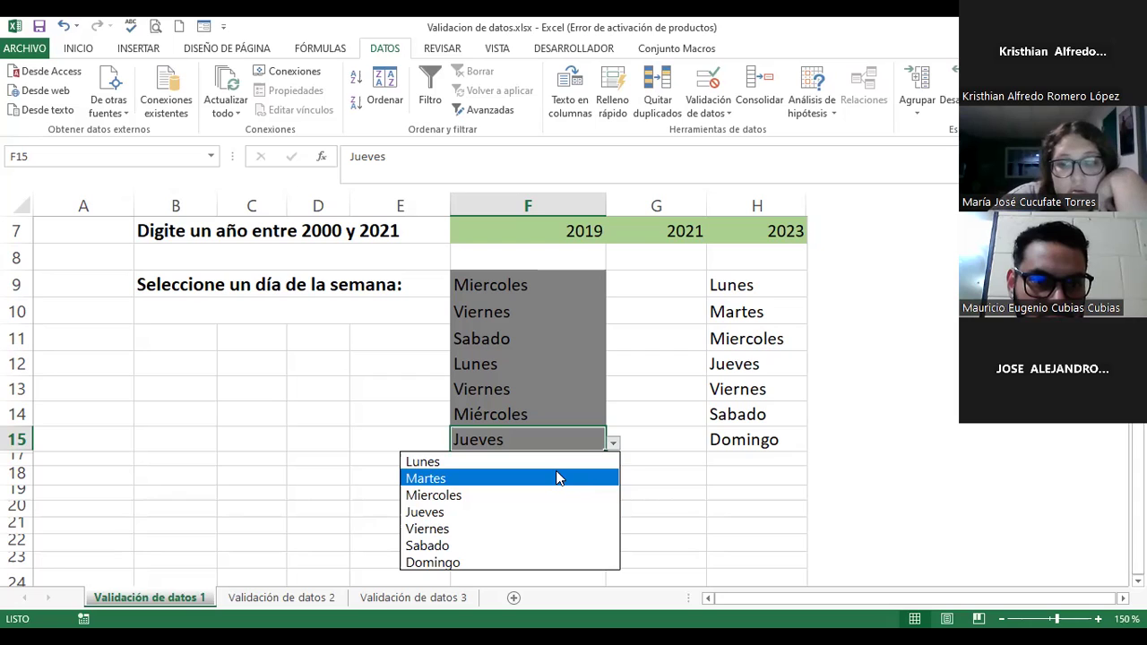
{"action": "left_click", "coordinate": [425, 479]}
{"action": "left_click", "coordinate": [571, 415]}
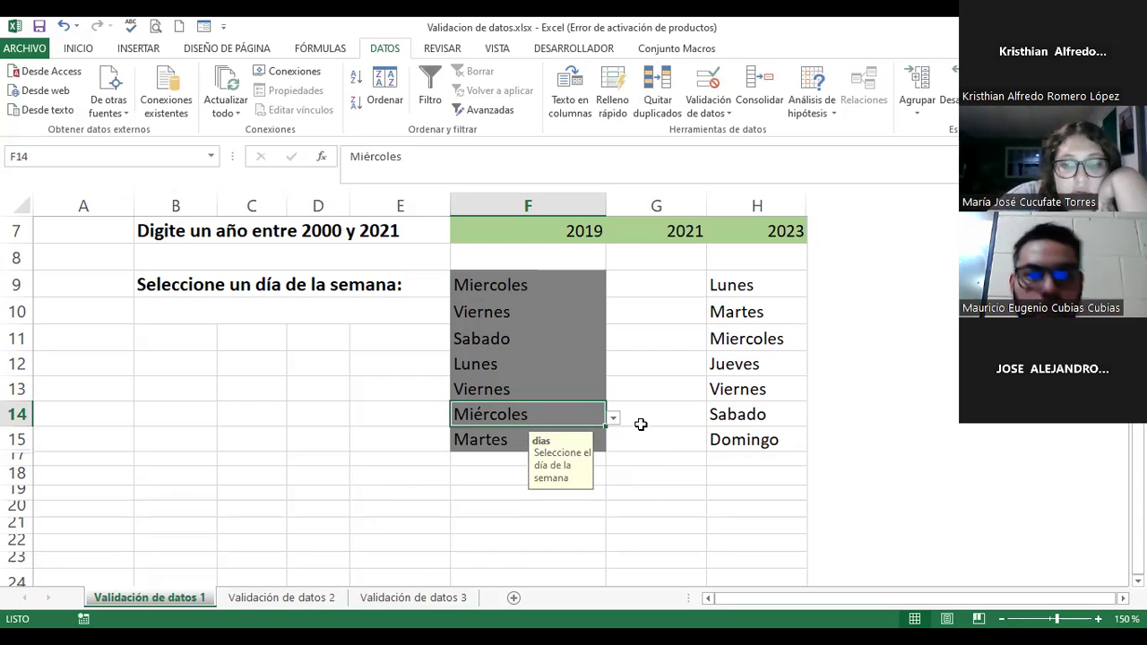
{"action": "left_click", "coordinate": [613, 418]}
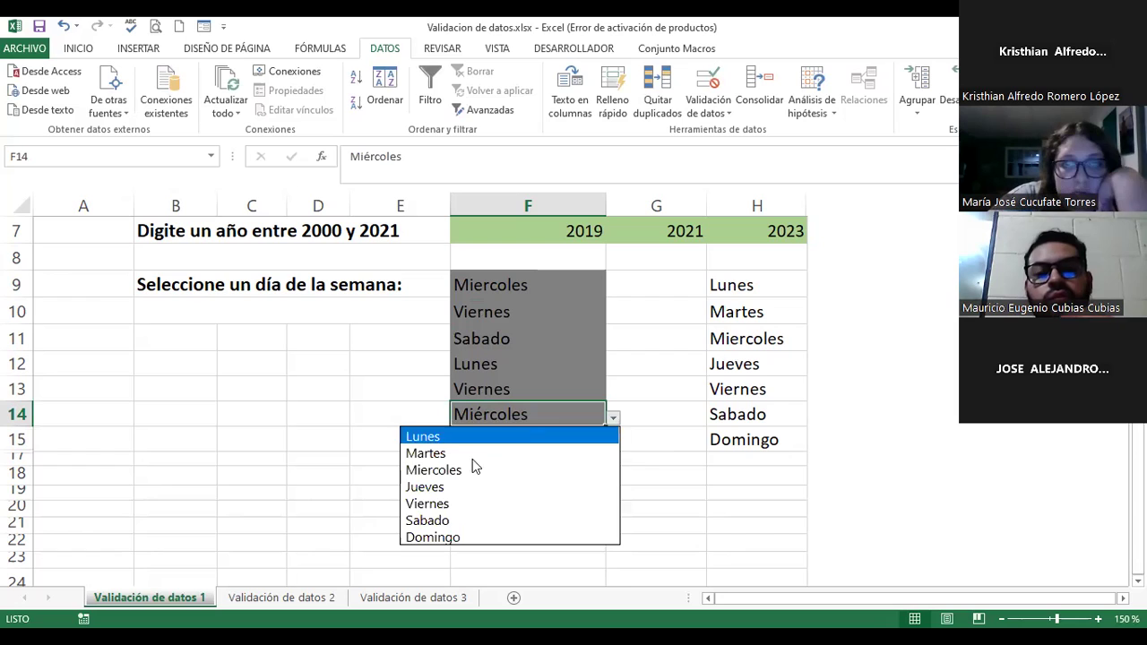
{"action": "left_click", "coordinate": [484, 504]}
{"action": "left_click", "coordinate": [591, 389]}
{"action": "left_click", "coordinate": [613, 393]}
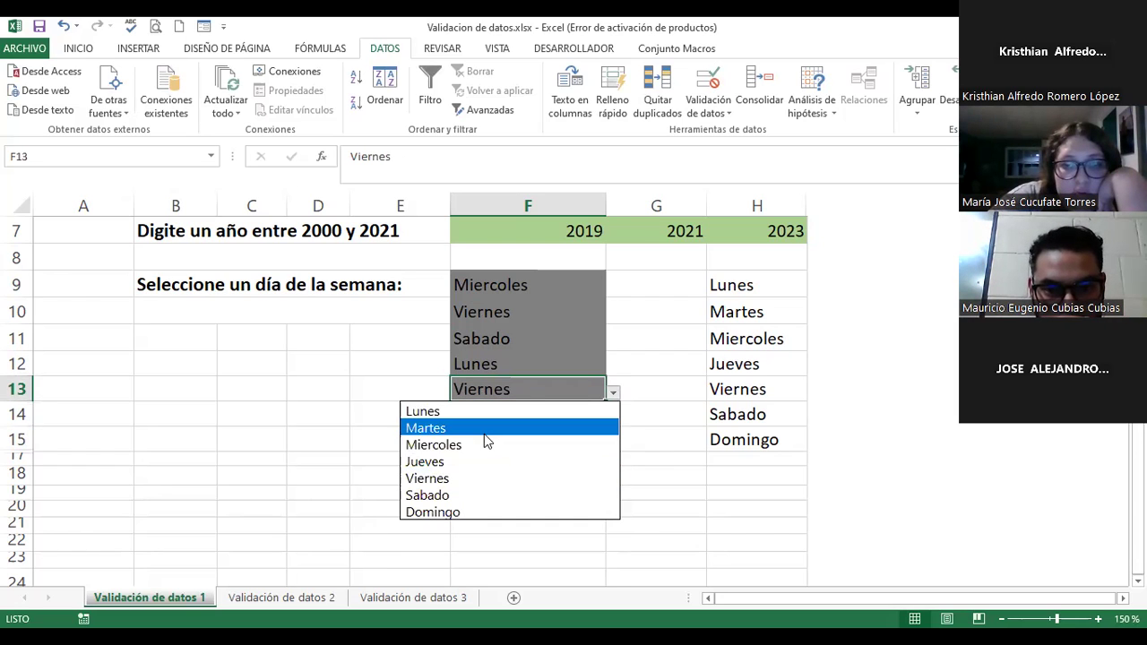
{"action": "left_click", "coordinate": [484, 434]}
Clear the weekday entries in F10 through F15, leaving Miercoles in F9.
{"action": "key", "text": "Up"}
{"action": "key", "text": "Up"}
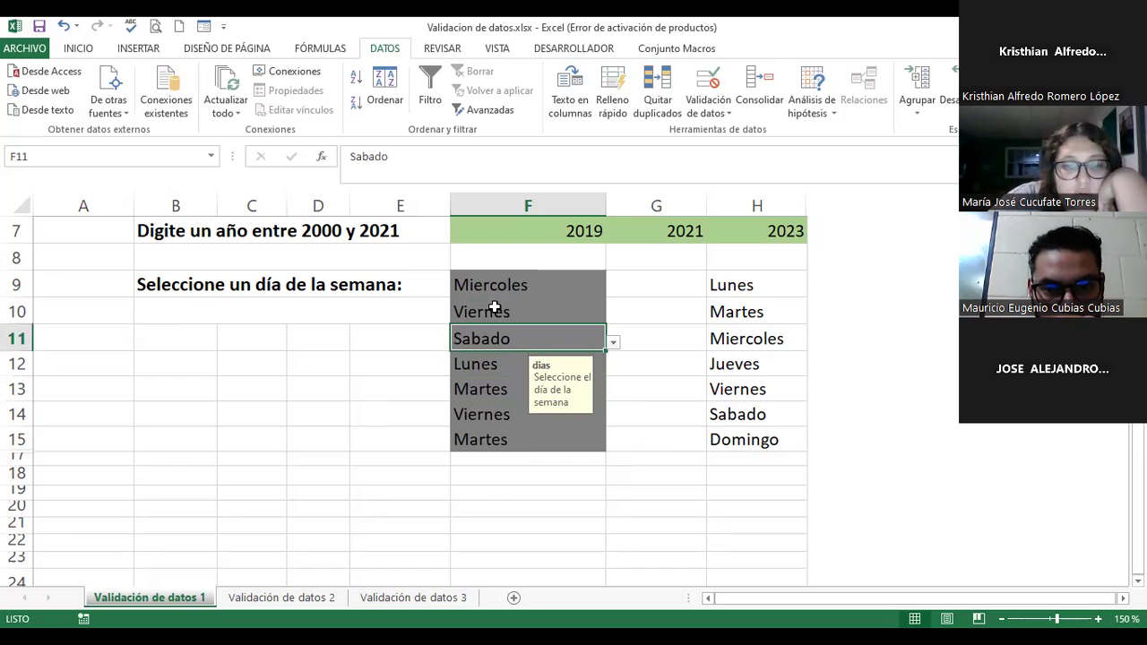
{"action": "key", "text": "Up"}
{"action": "key", "text": "shift+Down"}
{"action": "key", "text": "shift+Down"}
{"action": "key", "text": "shift+Down"}
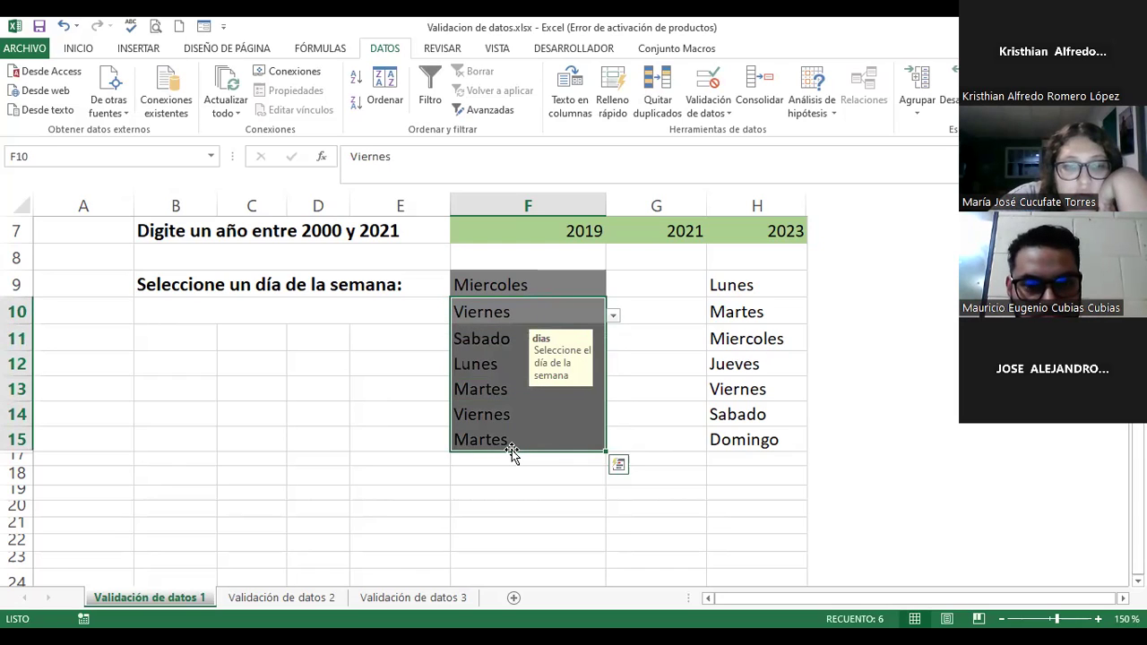
{"action": "key", "text": "Delete"}
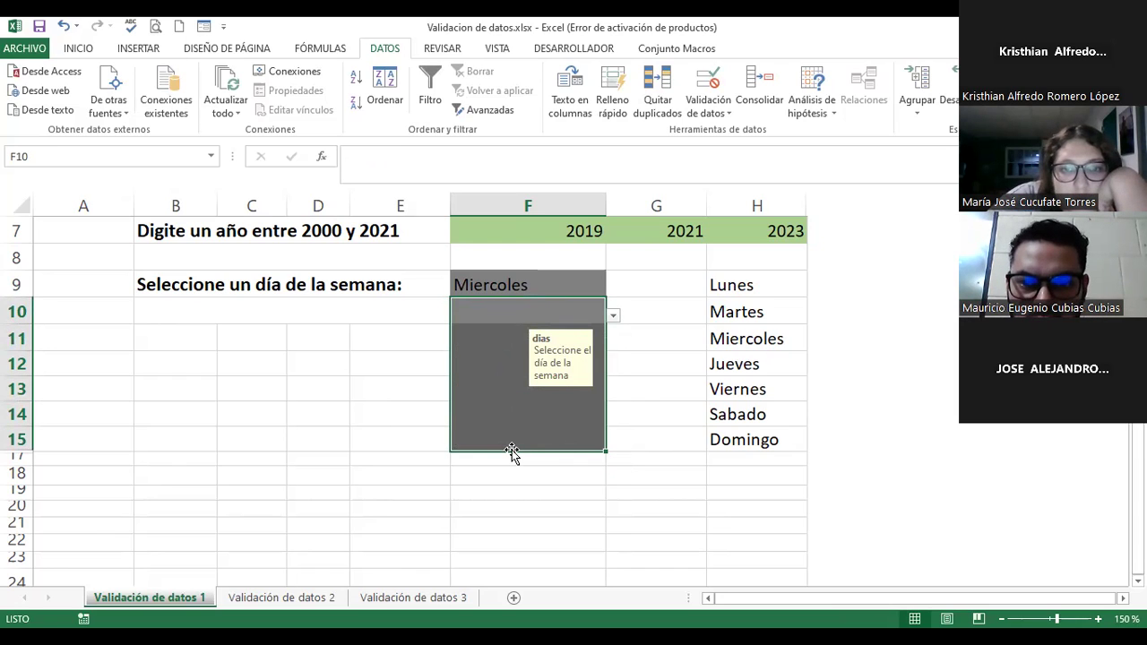
{"action": "left_click", "coordinate": [518, 321]}
{"action": "key", "text": "Down"}
{"action": "key", "text": "Down"}
{"action": "key", "text": "Down"}
{"action": "key", "text": "Down"}
{"action": "key", "text": "Down"}
{"action": "key", "text": "Down"}
Select the weekday names in column H, starting from Lunes in H9.
{"action": "key", "text": "Up"}
{"action": "key", "text": "Up"}
{"action": "key", "text": "Up"}
{"action": "key", "text": "Up"}
{"action": "key", "text": "Up"}
{"action": "key", "text": "Up"}
{"action": "key", "text": "Down"}
{"action": "key", "text": "Down"}
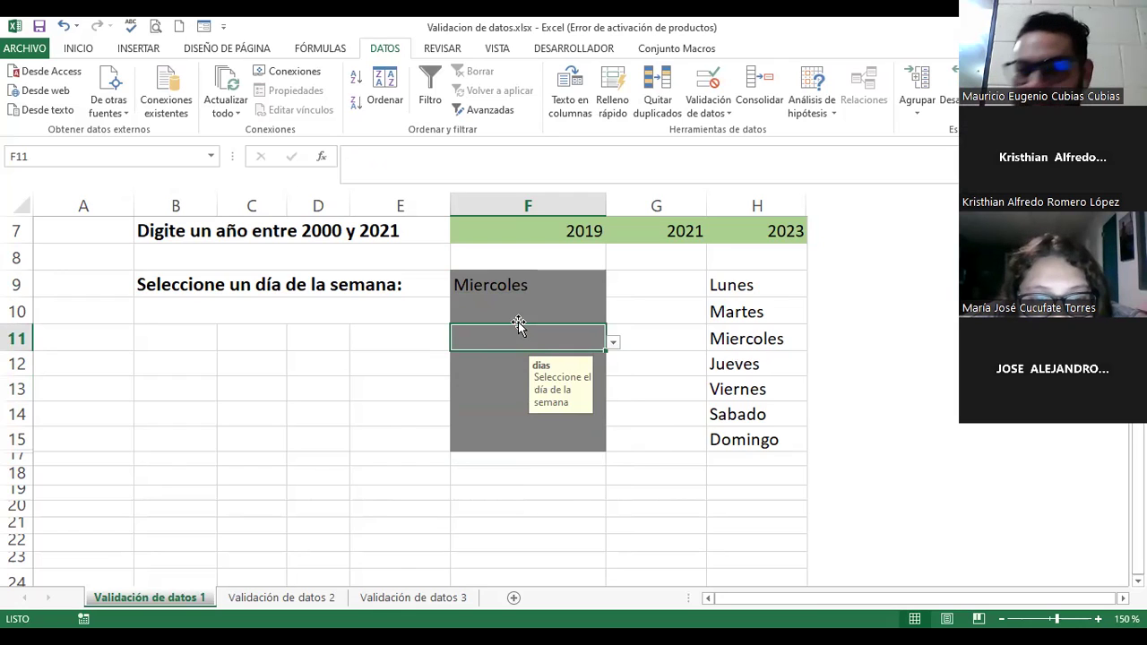
{"action": "left_click", "coordinate": [733, 285]}
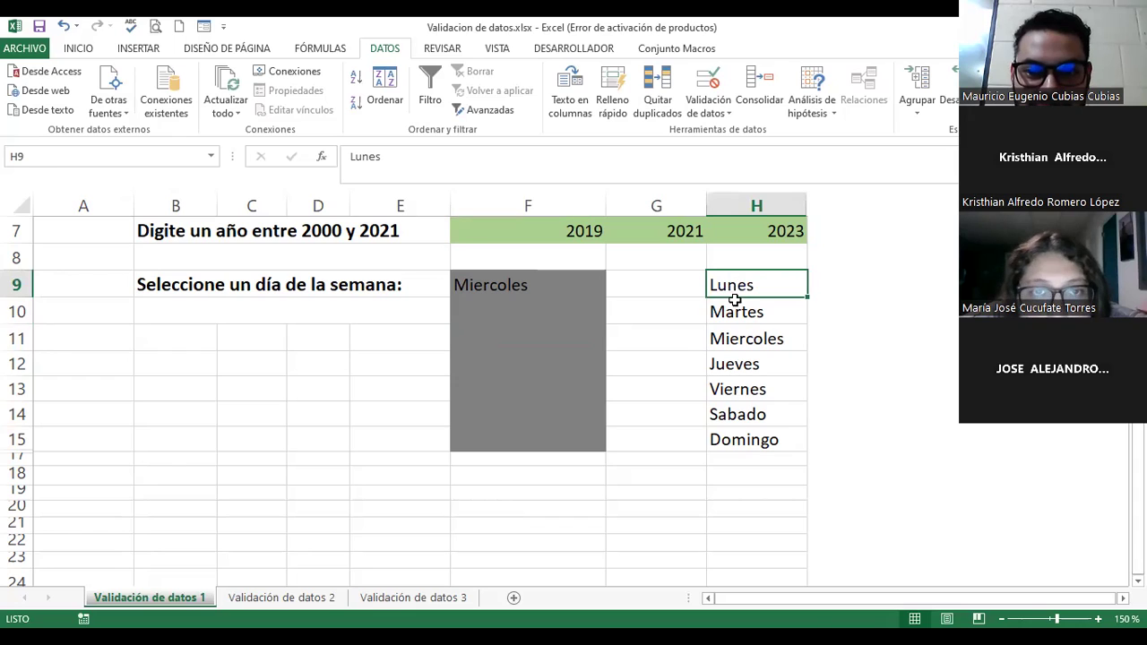
{"action": "left_click_drag", "start_coordinate": [734, 285], "coordinate": [737, 310]}
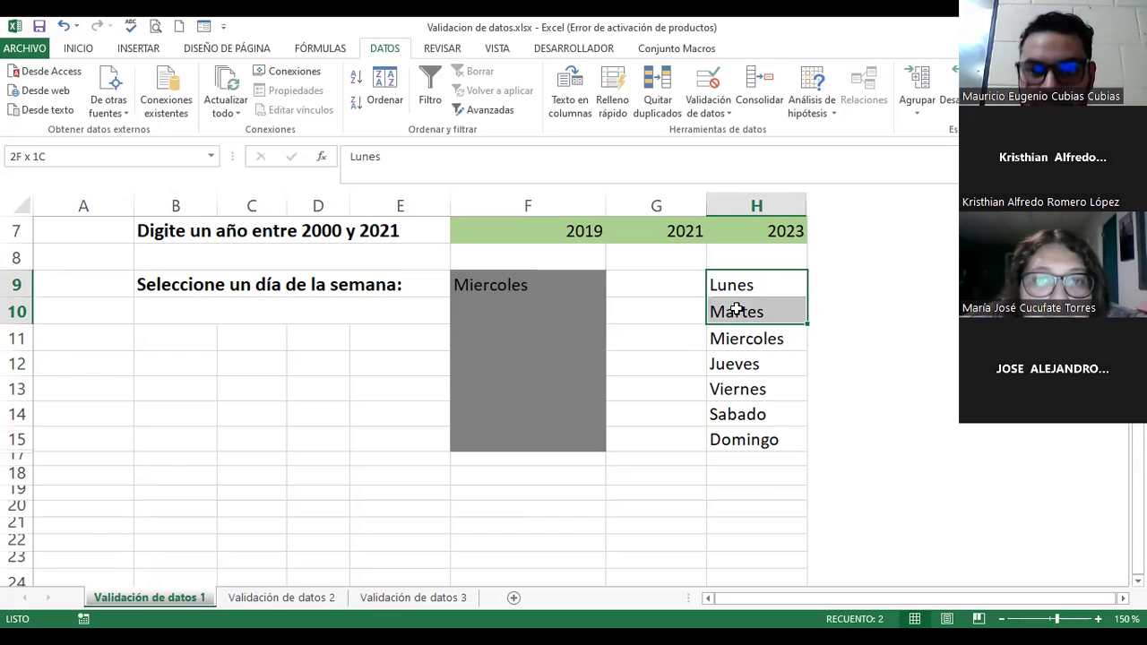
{"action": "left_click_drag", "start_coordinate": [736, 310], "coordinate": [744, 439]}
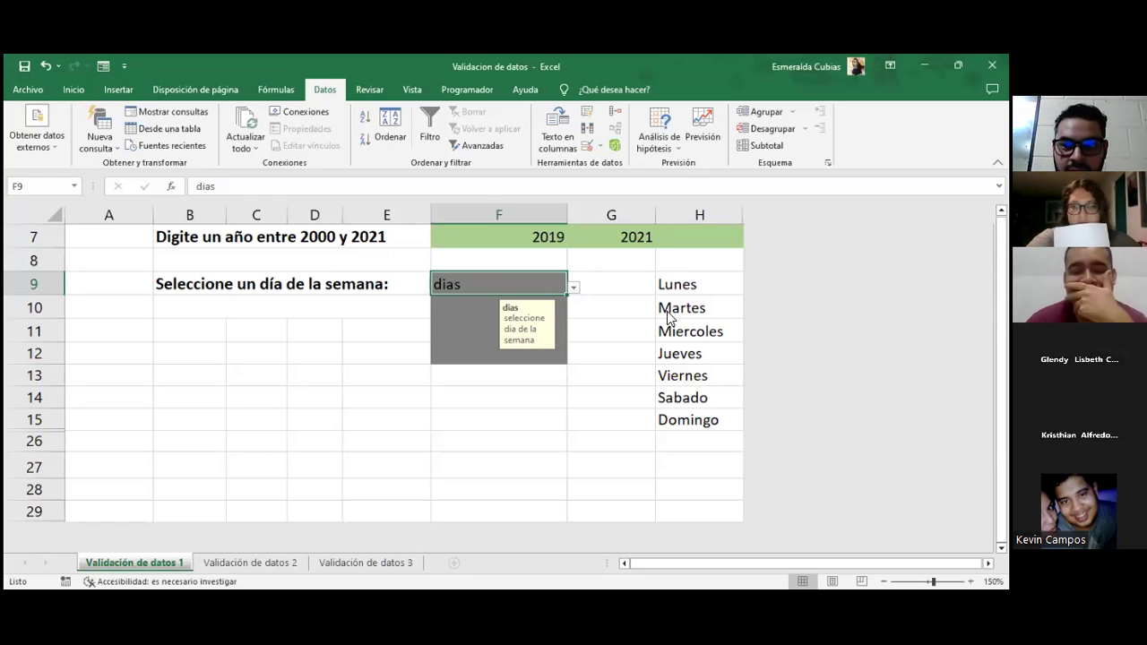
Check the weekday list's range name, then select F9:F12 and open the Validación de datos menu.
{"action": "left_click_drag", "start_coordinate": [686, 285], "coordinate": [700, 428]}
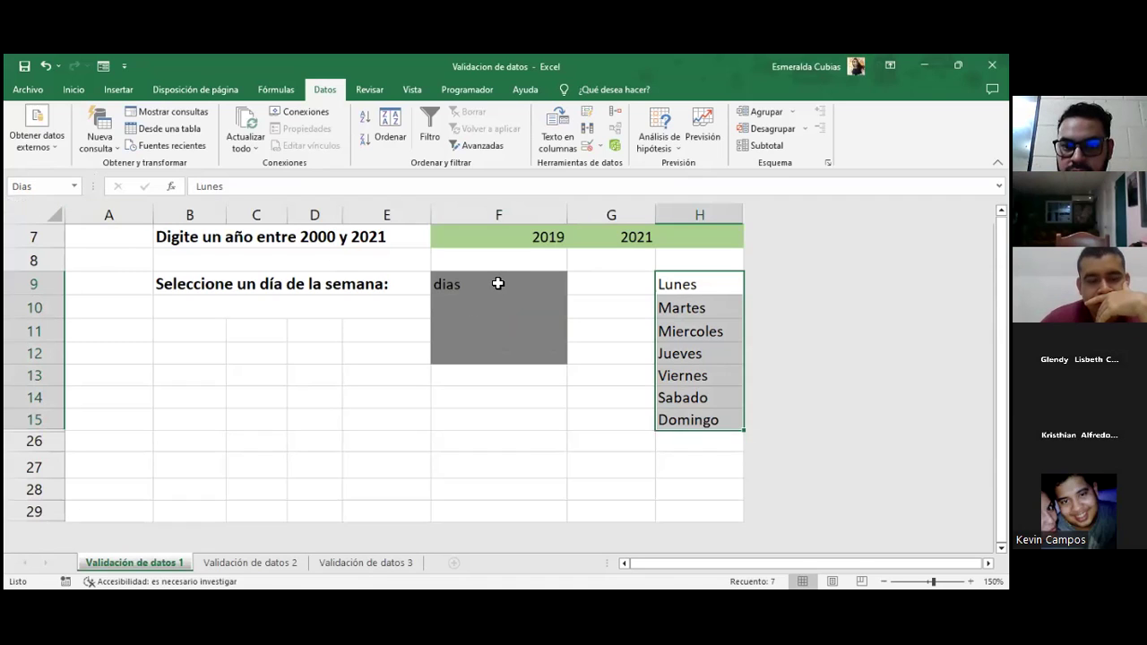
{"action": "left_click", "coordinate": [43, 188]}
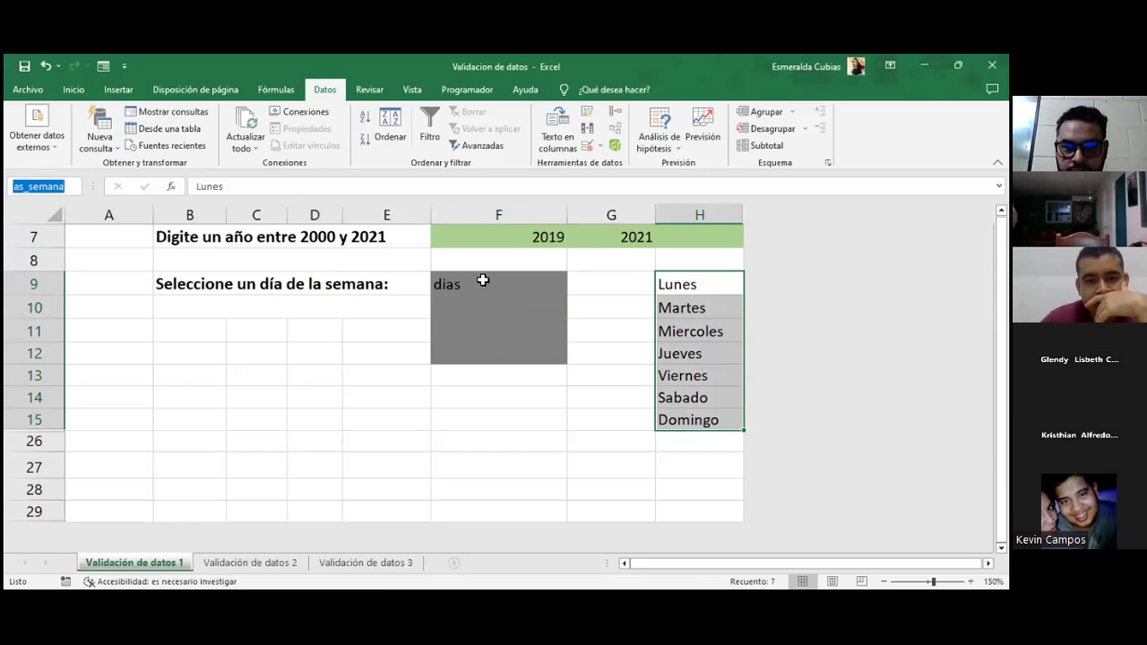
{"action": "left_click_drag", "start_coordinate": [481, 307], "coordinate": [484, 364]}
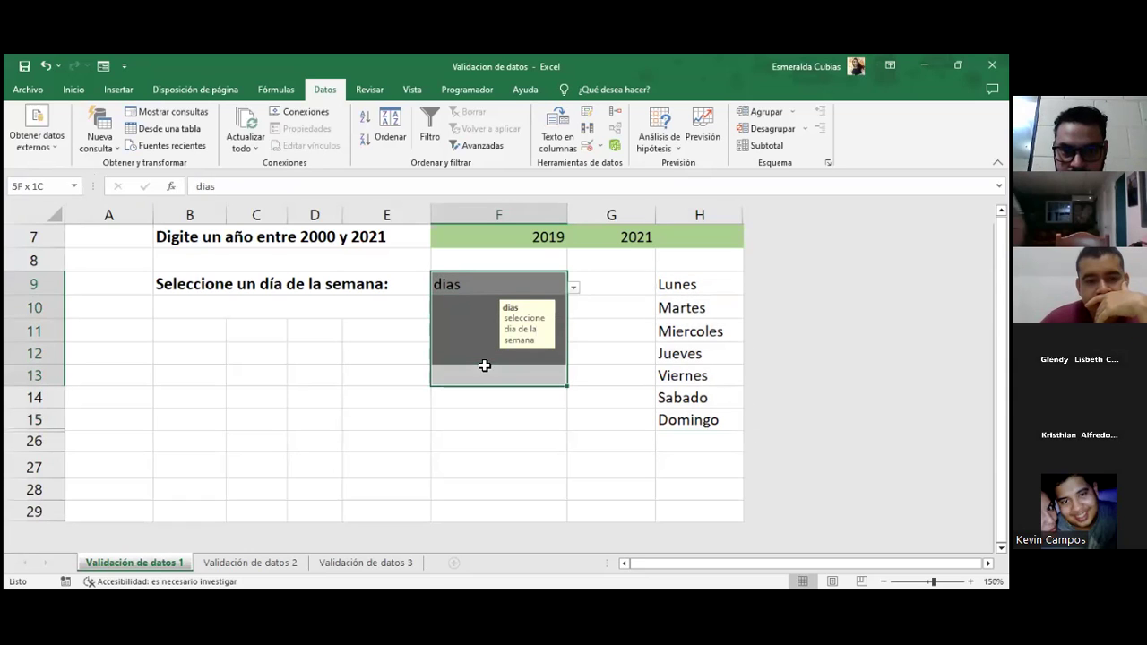
{"action": "left_click", "coordinate": [475, 283]}
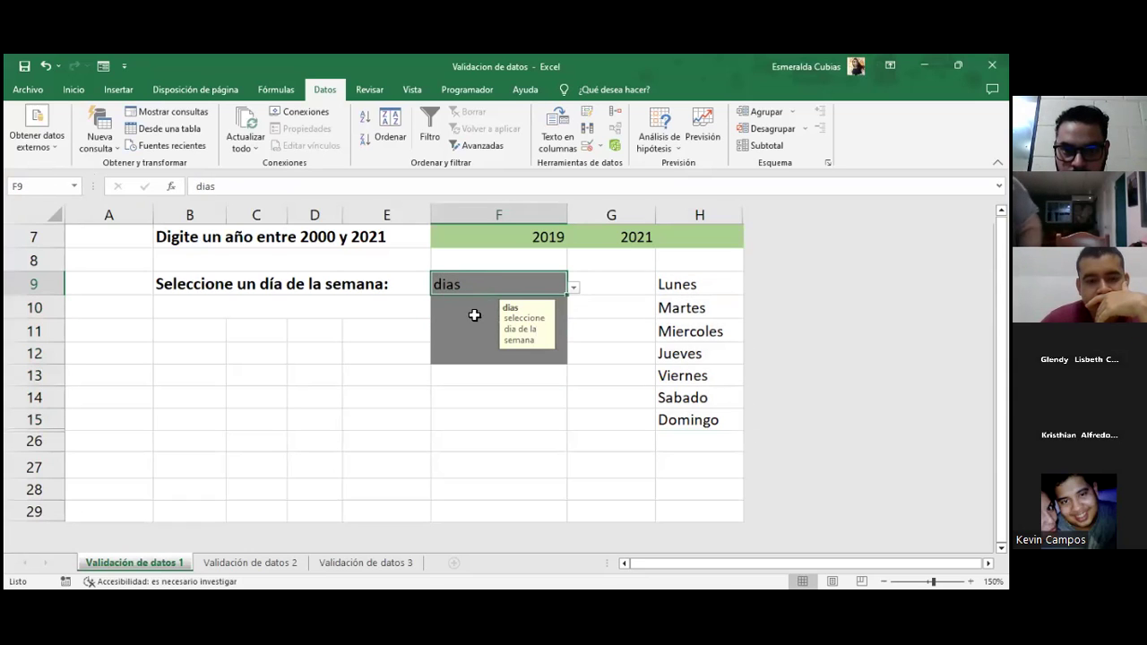
{"action": "left_click_drag", "start_coordinate": [475, 314], "coordinate": [471, 351]}
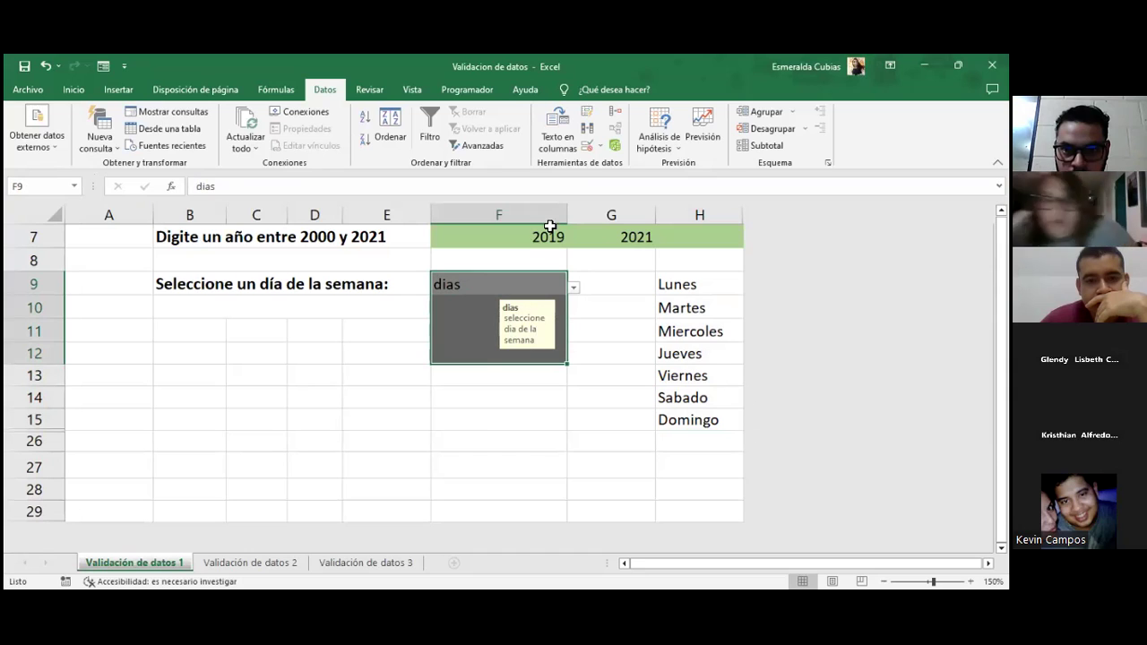
{"action": "left_click", "coordinate": [600, 145]}
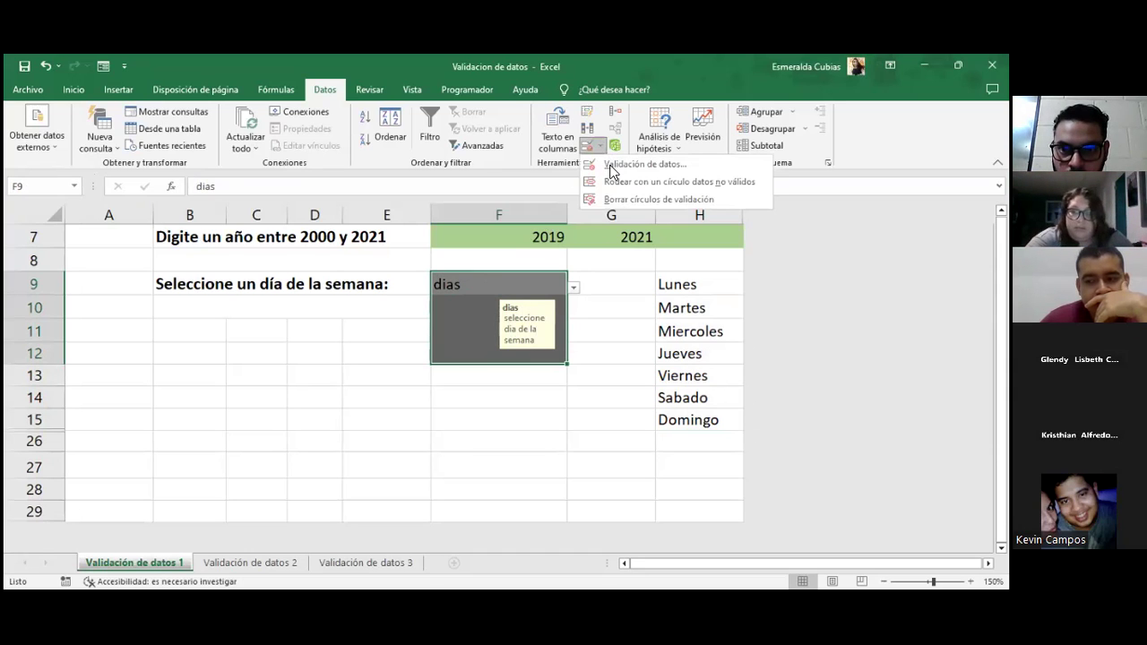
Open Data Validation for F9:F12 and clear their mixed validation rules.
{"action": "left_click", "coordinate": [598, 146]}
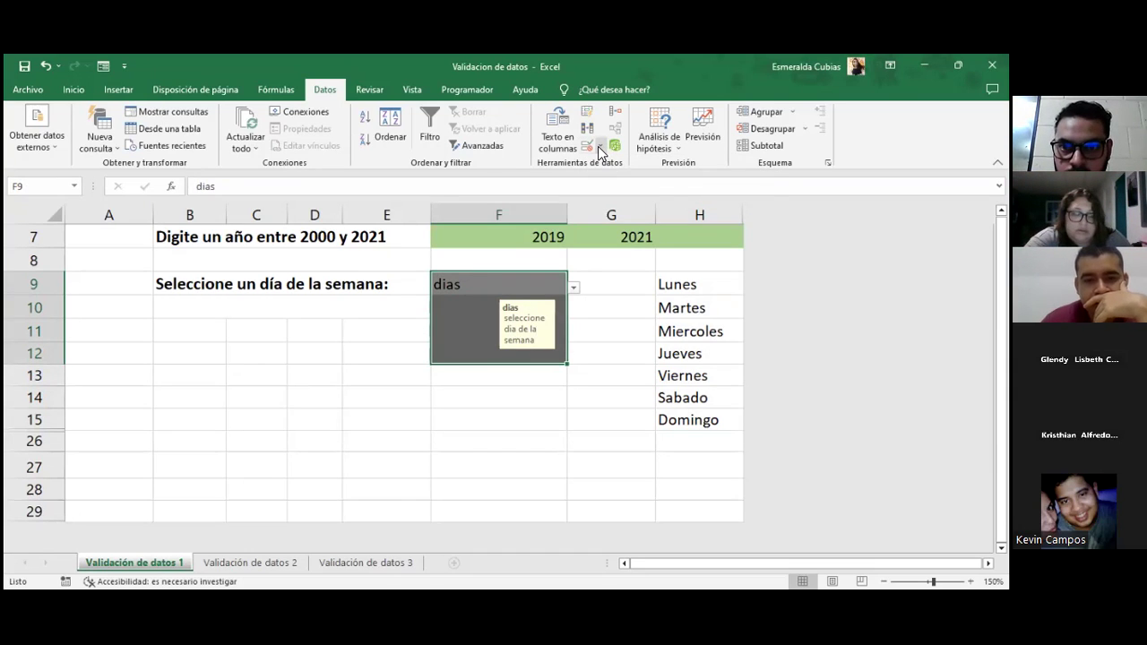
{"action": "left_click", "coordinate": [598, 146]}
{"action": "left_click", "coordinate": [600, 148]}
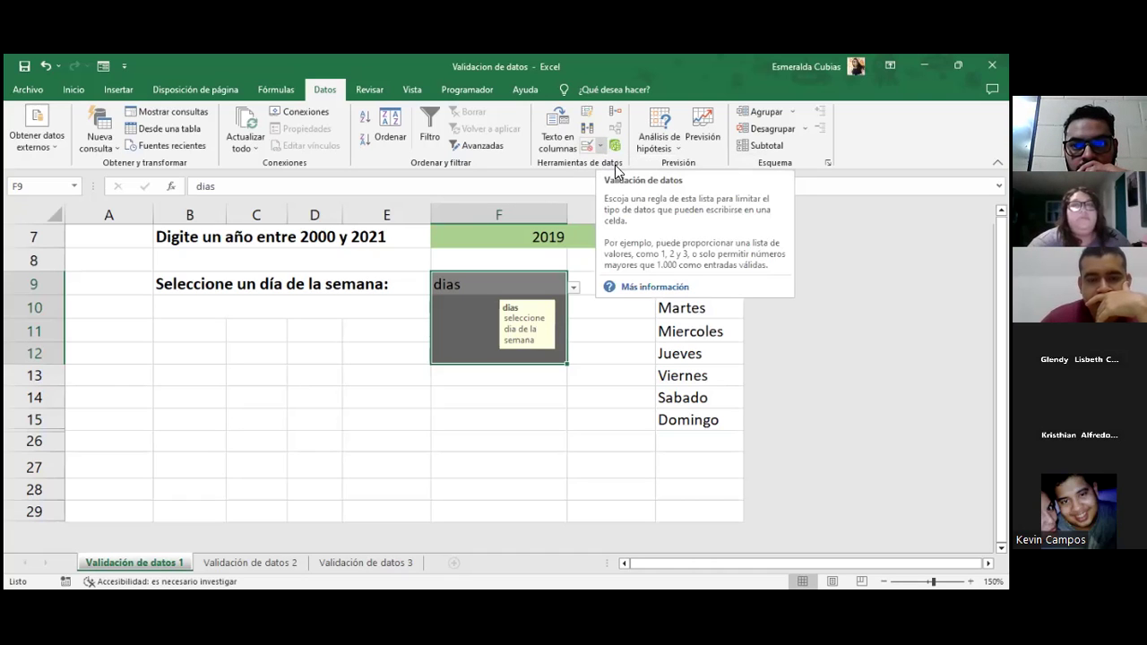
{"action": "left_click", "coordinate": [588, 146]}
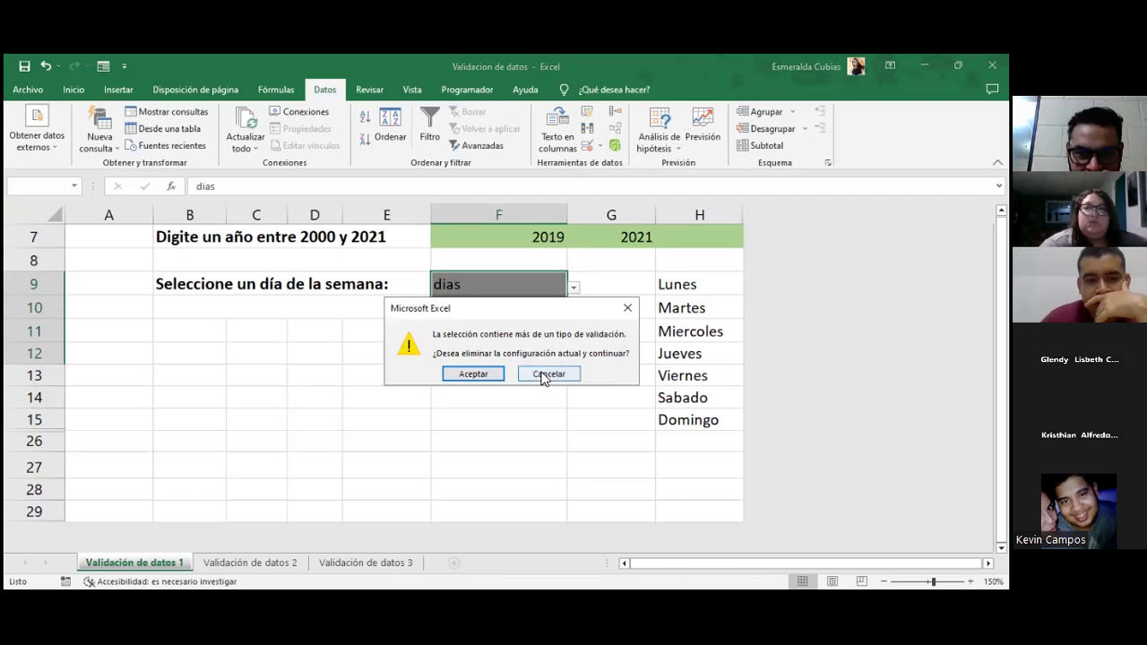
{"action": "left_click", "coordinate": [476, 376]}
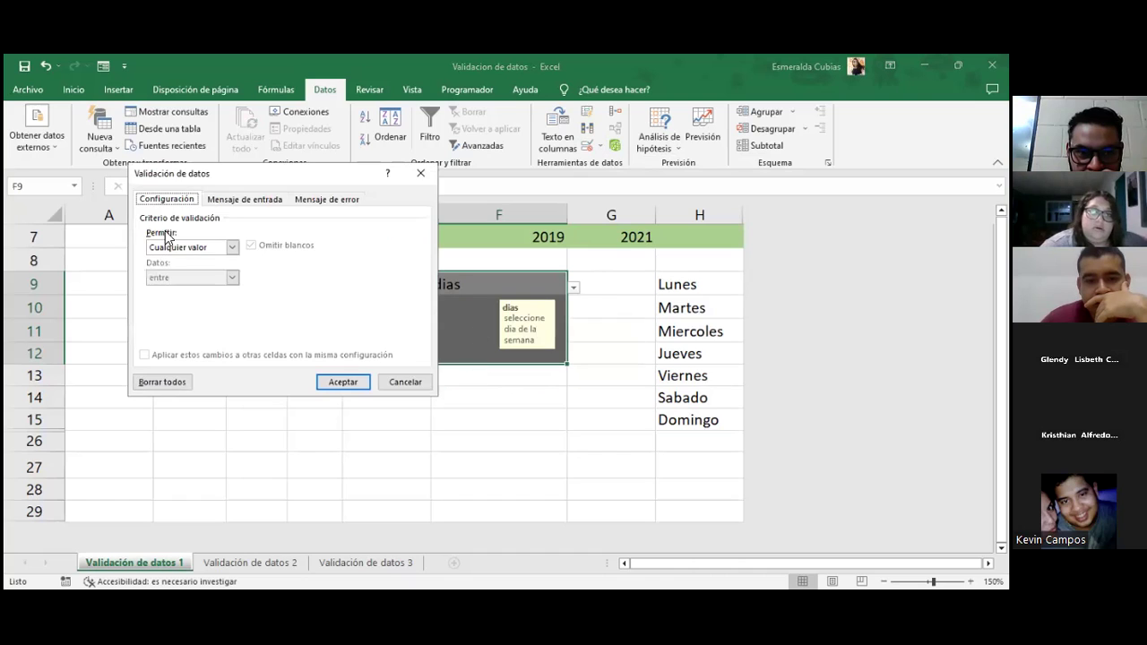
Set a List rule with source =dias and check F9's weekday dropdown.
{"action": "left_click", "coordinate": [232, 249]}
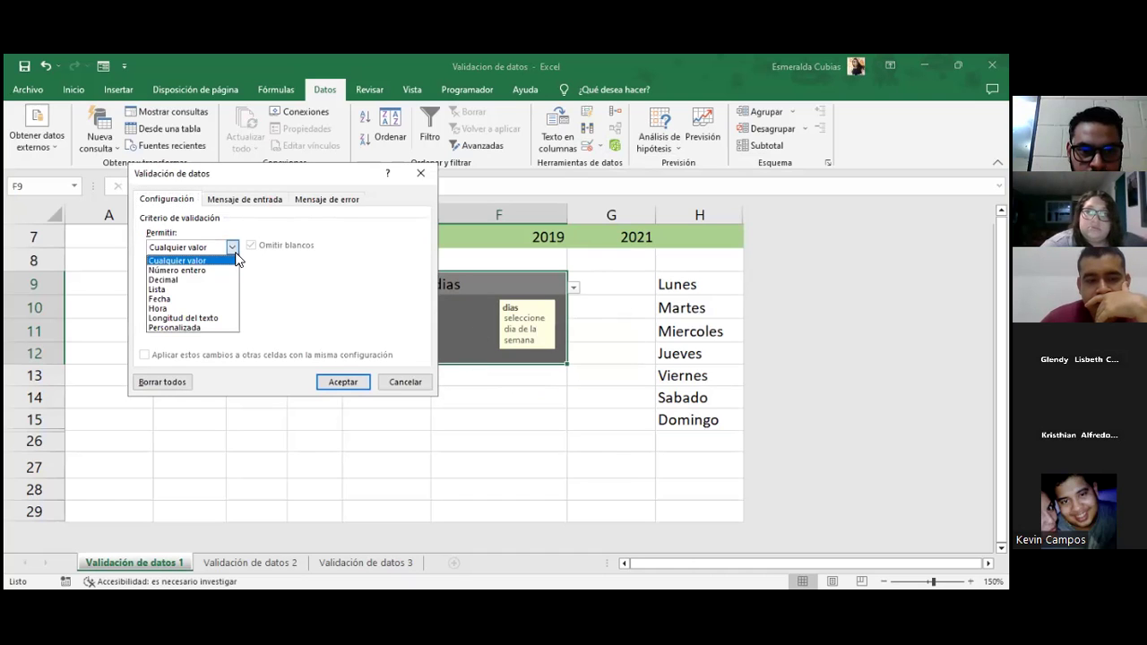
{"action": "left_click", "coordinate": [199, 290]}
{"action": "left_click", "coordinate": [170, 308]}
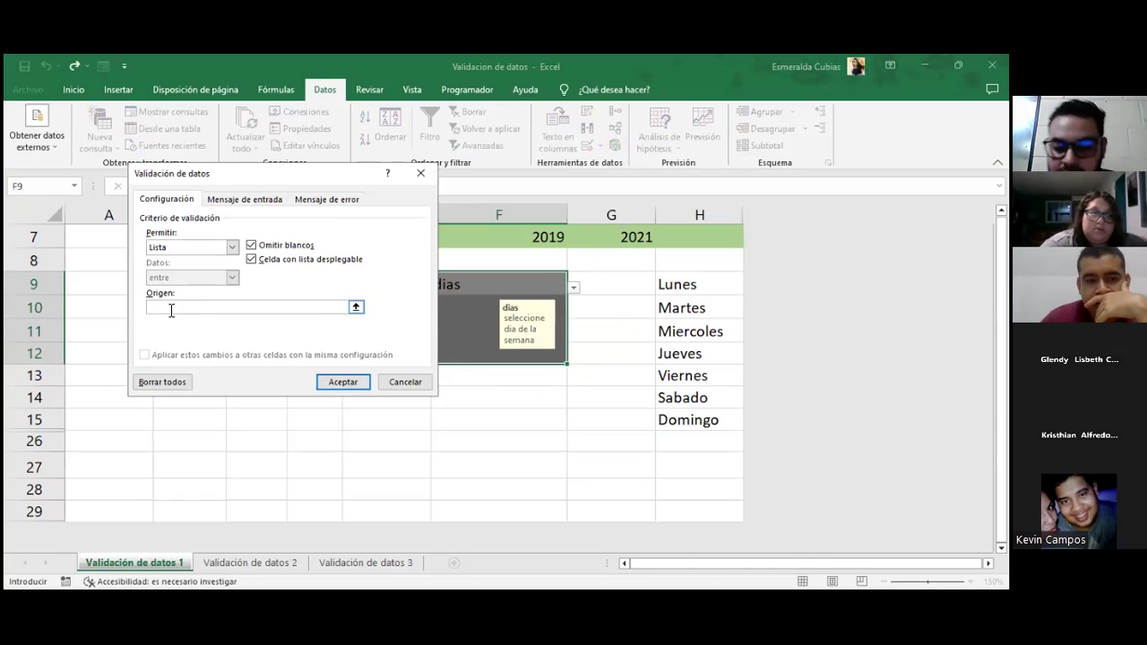
{"action": "type", "text": "=dias"}
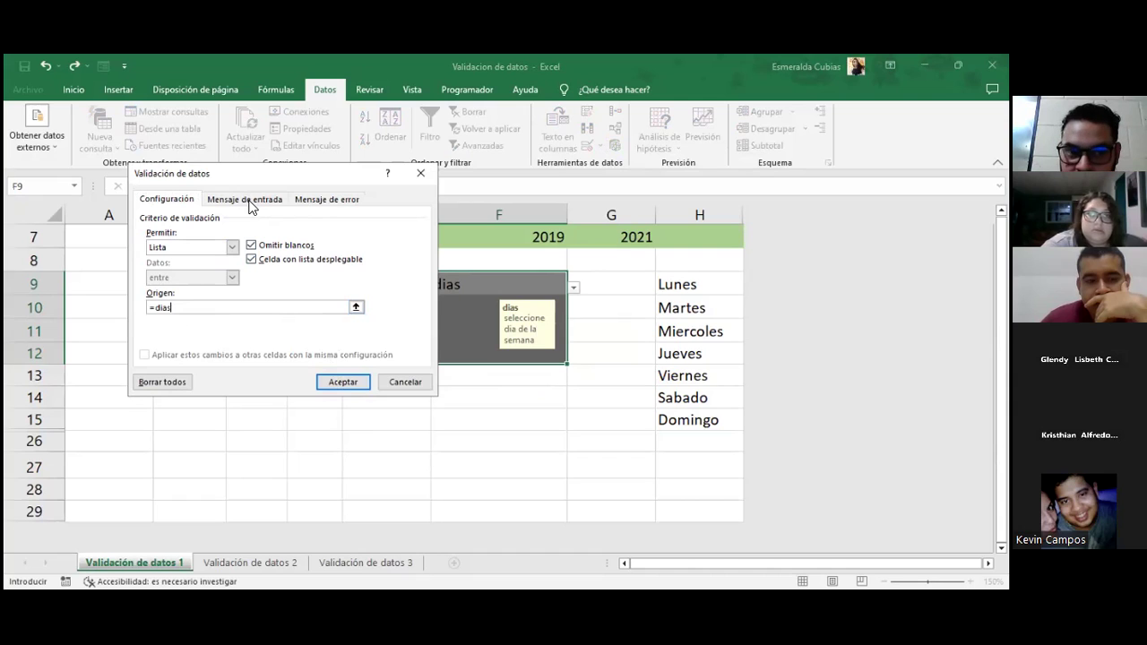
{"action": "left_click", "coordinate": [342, 382]}
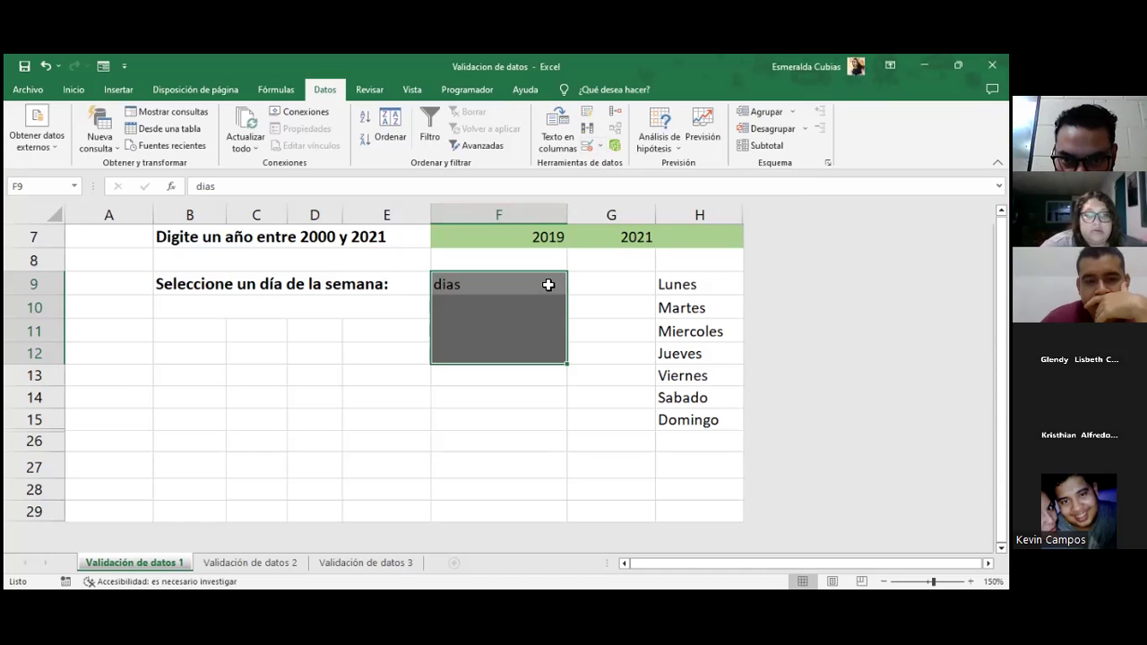
{"action": "left_click", "coordinate": [503, 292]}
{"action": "left_click", "coordinate": [575, 285]}
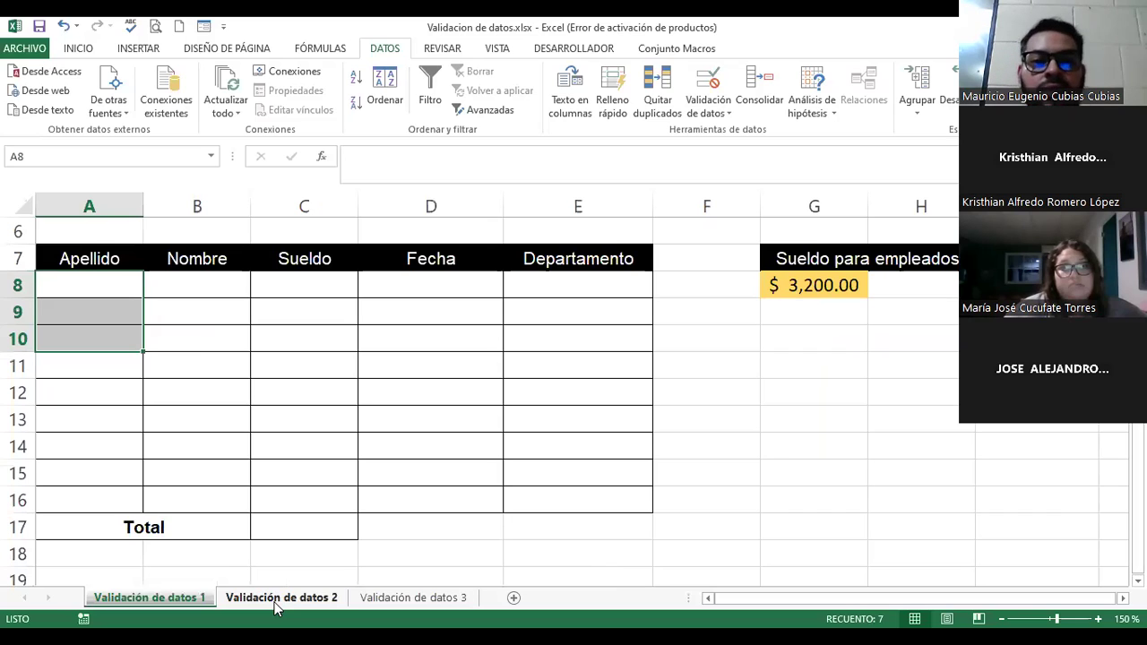
Switch to the Validación de datos 2 sheet and its Apellido and Nombre cells.
{"action": "left_click", "coordinate": [276, 598]}
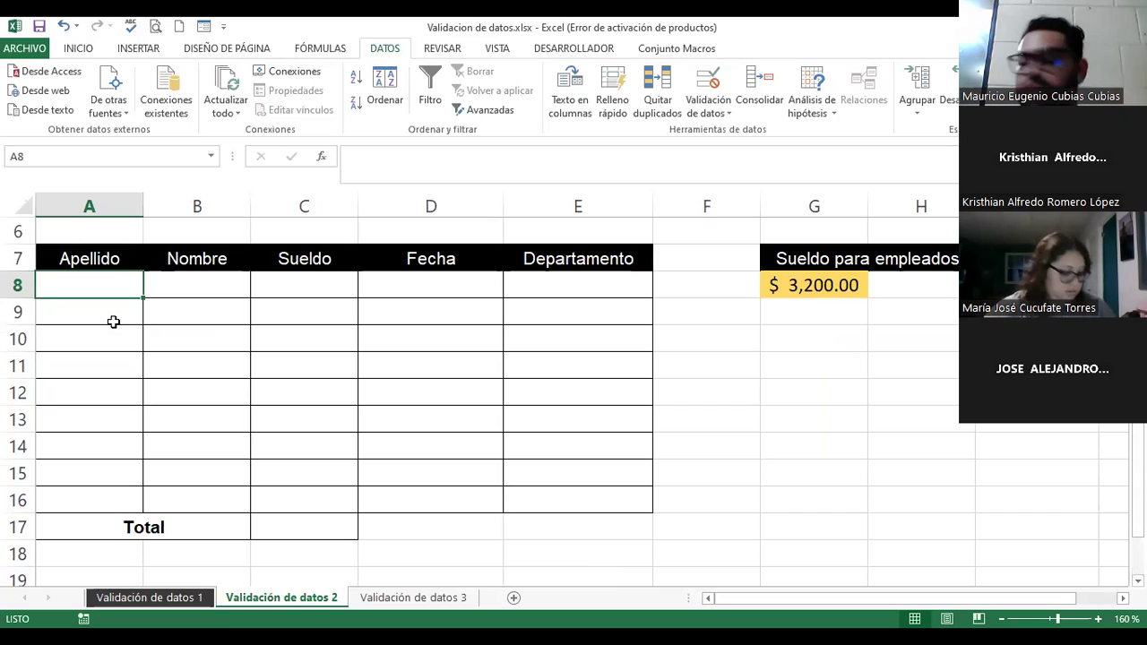
{"action": "left_click_drag", "start_coordinate": [103, 278], "coordinate": [152, 460]}
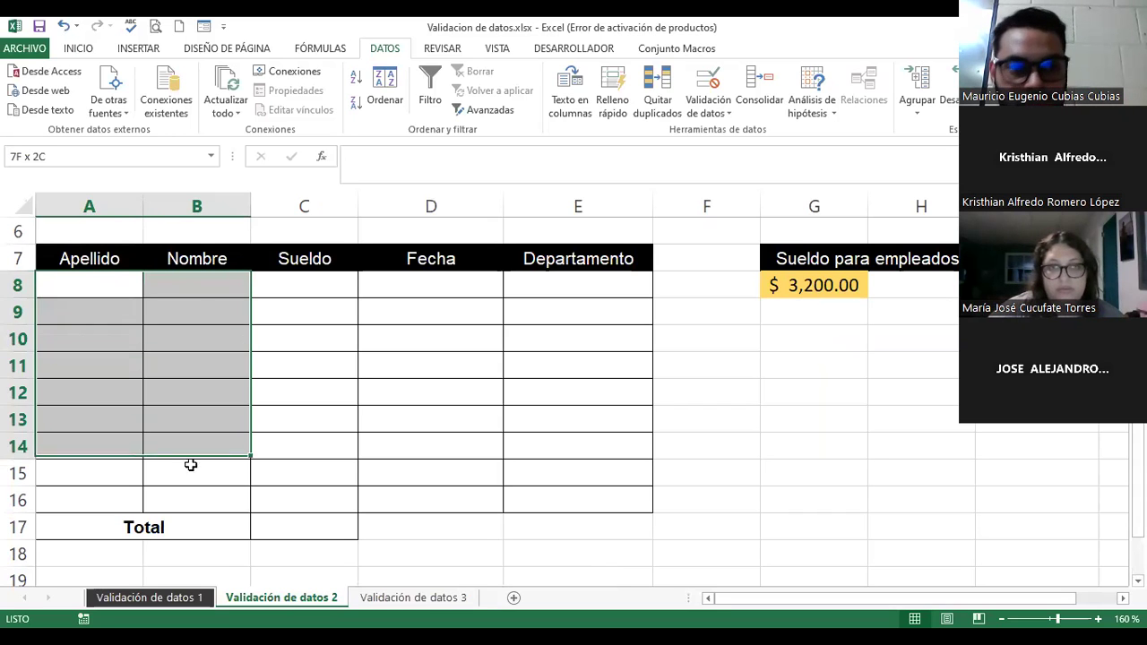
{"action": "left_click", "coordinate": [92, 367]}
{"action": "left_click", "coordinate": [93, 289]}
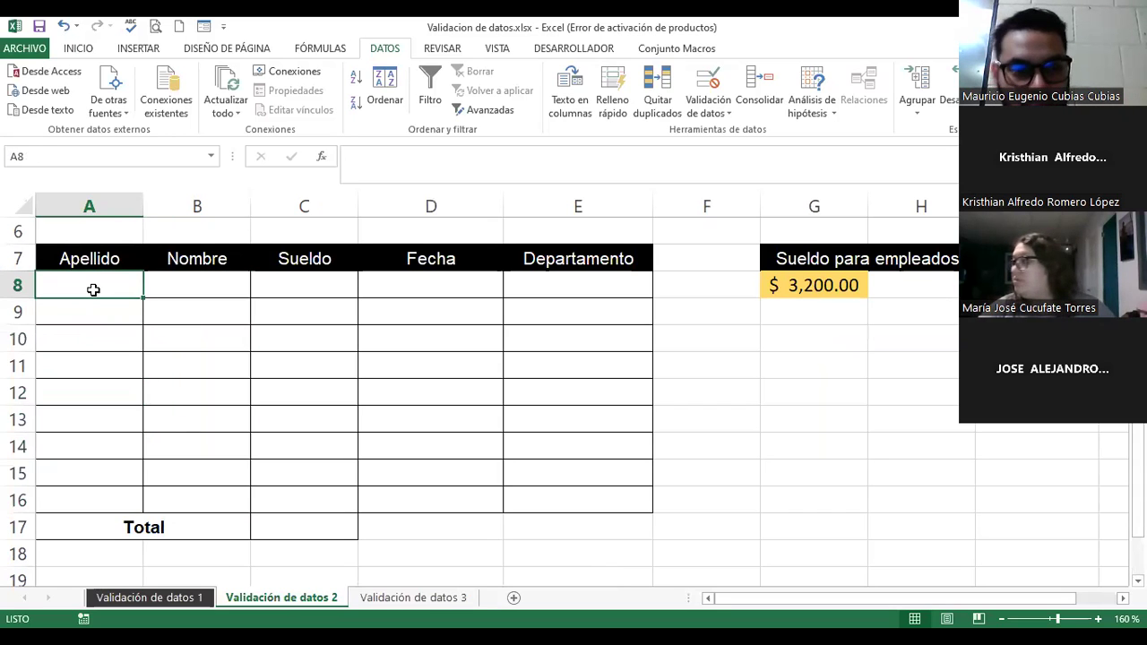
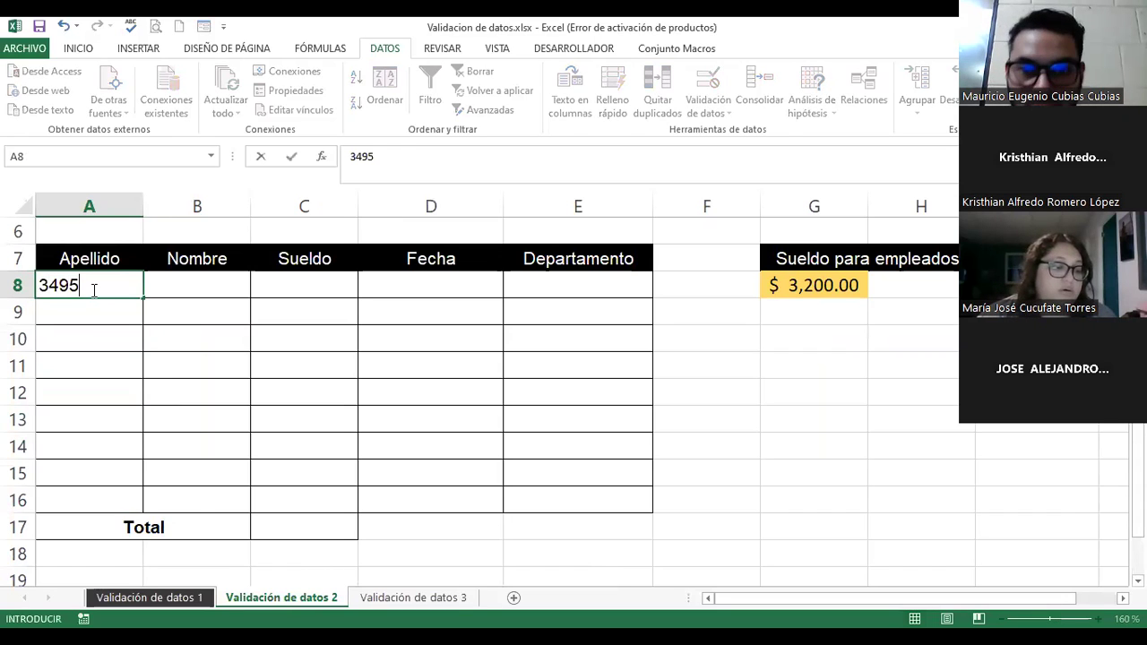
{"action": "key", "text": "Tab"}
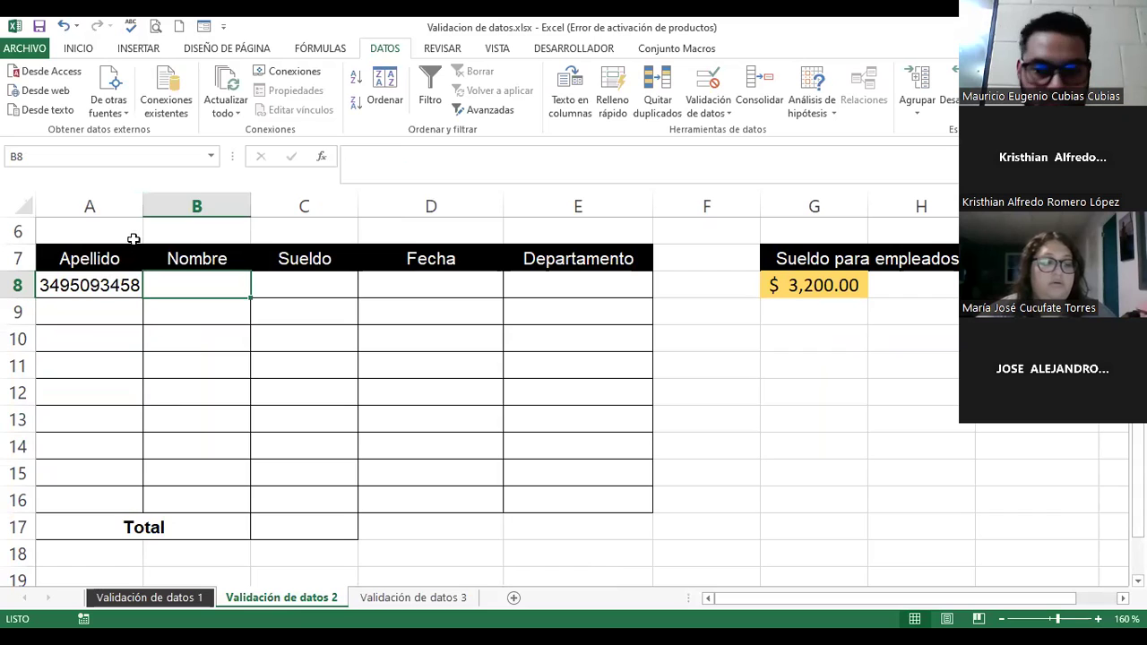
{"action": "left_click", "coordinate": [108, 296]}
{"action": "key", "text": "Delete"}
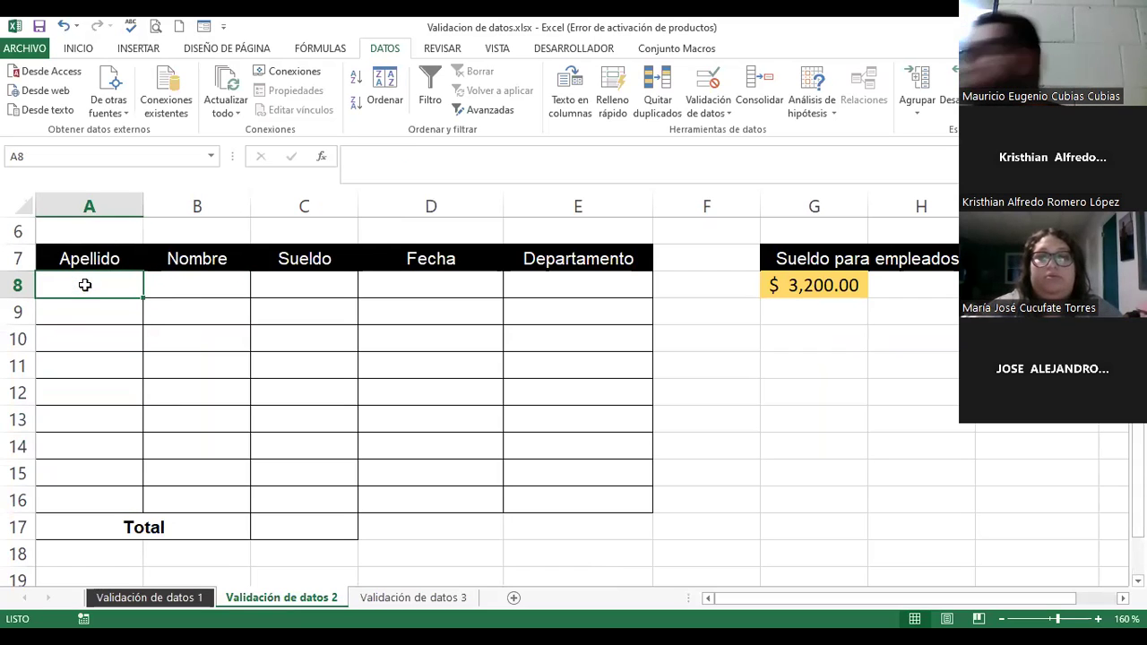
{"action": "mouse_move", "coordinate": [86, 285]}
{"action": "left_mouse_down"}
{"action": "mouse_move", "coordinate": [191, 345]}
{"action": "mouse_move", "coordinate": [180, 492]}
{"action": "left_mouse_up"}
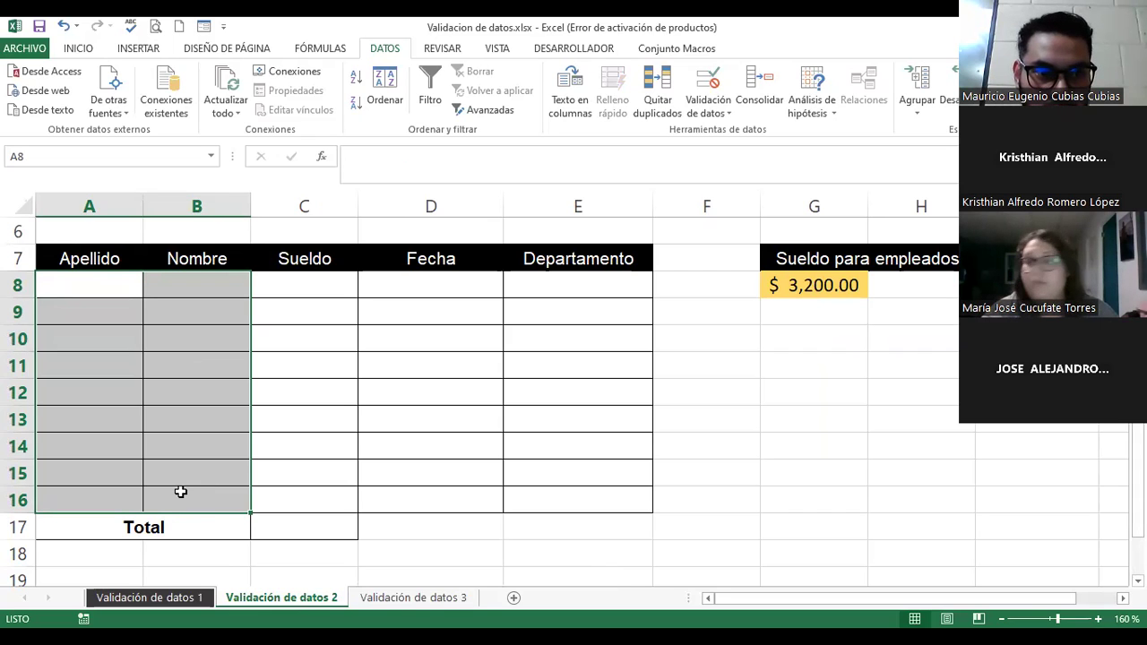
Give A8:B16 a Personalizada validation rule with the formula =Estexto(A8).
{"action": "left_click", "coordinate": [728, 115]}
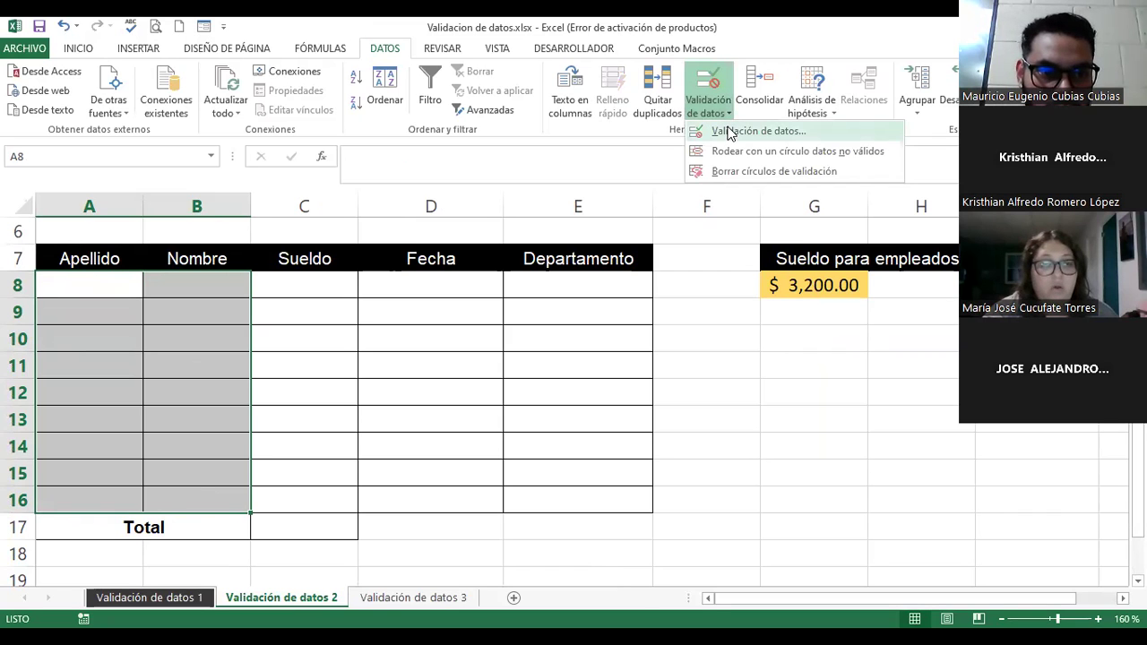
{"action": "left_click", "coordinate": [730, 132]}
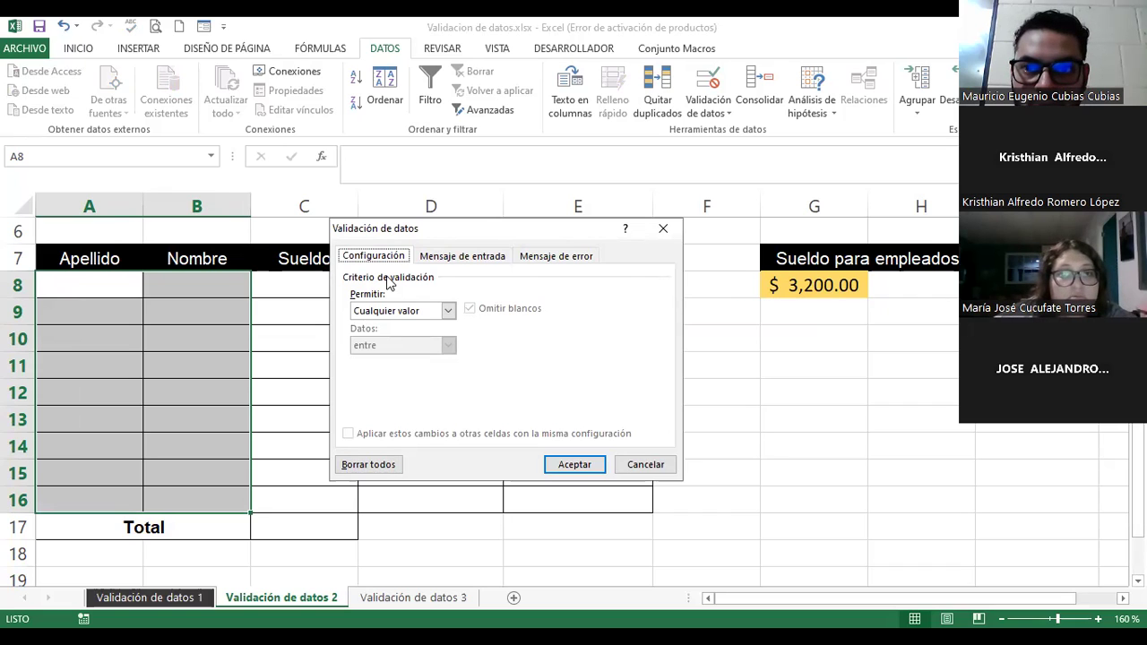
{"action": "left_click", "coordinate": [448, 310]}
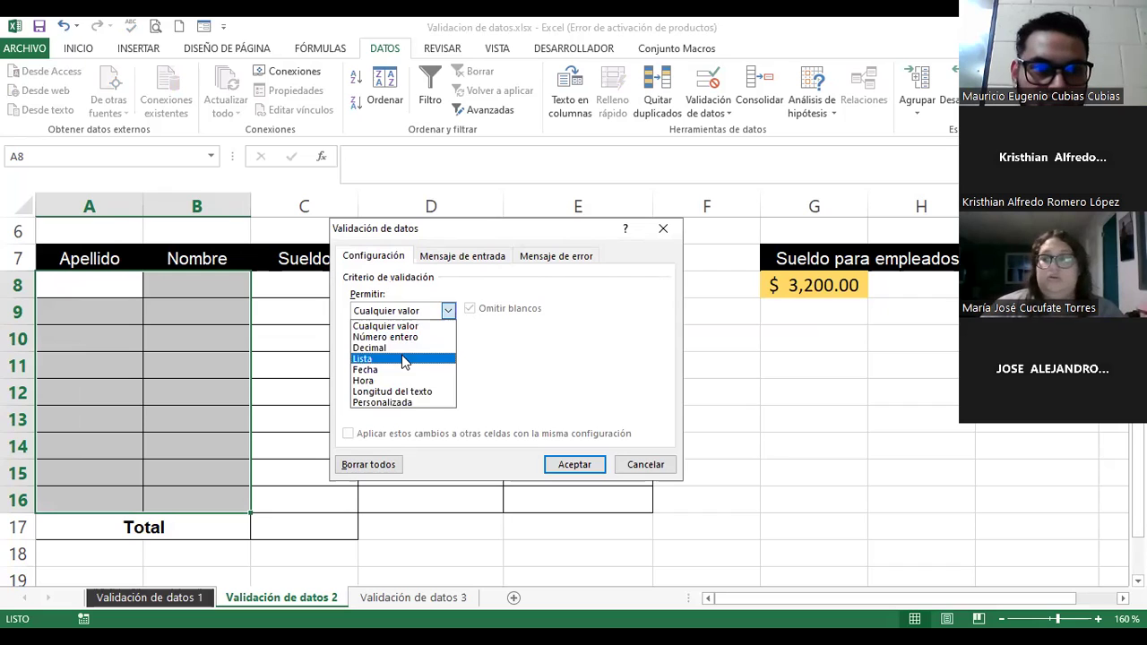
{"action": "left_click", "coordinate": [397, 358]}
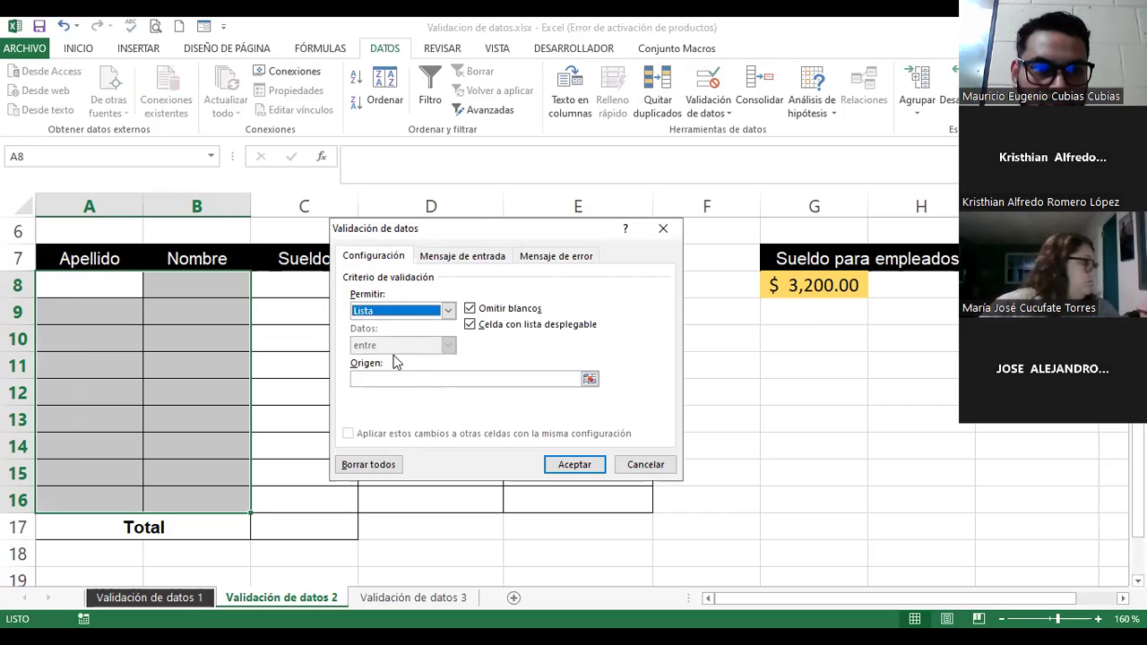
{"action": "left_click", "coordinate": [448, 310]}
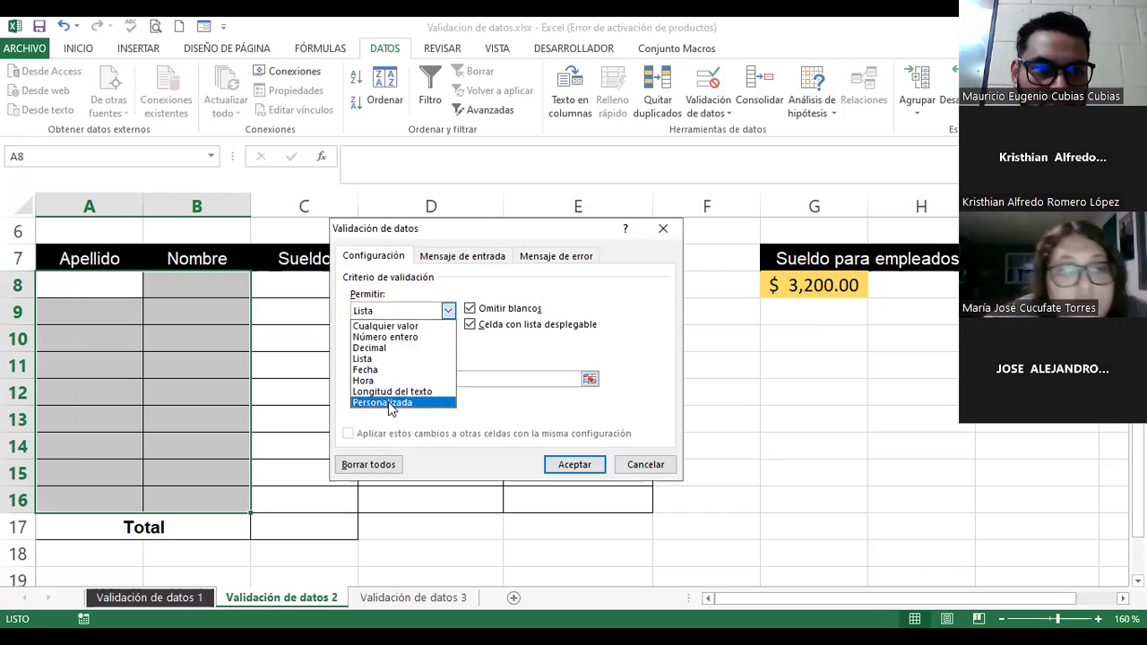
{"action": "left_click", "coordinate": [385, 402]}
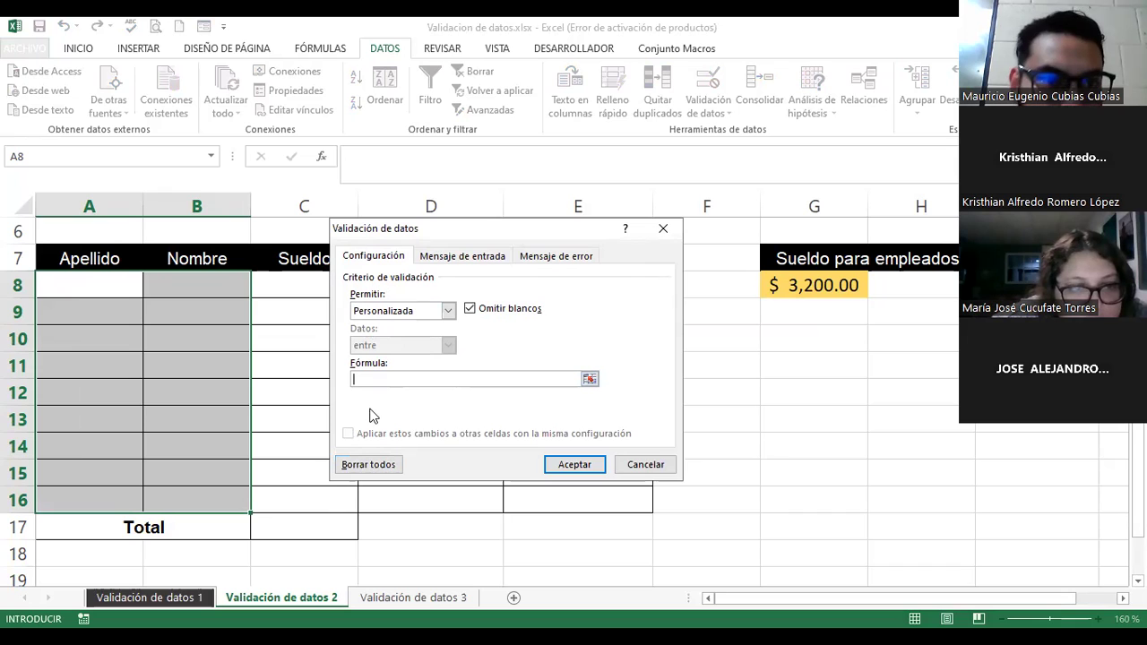
{"action": "type", "text": "="}
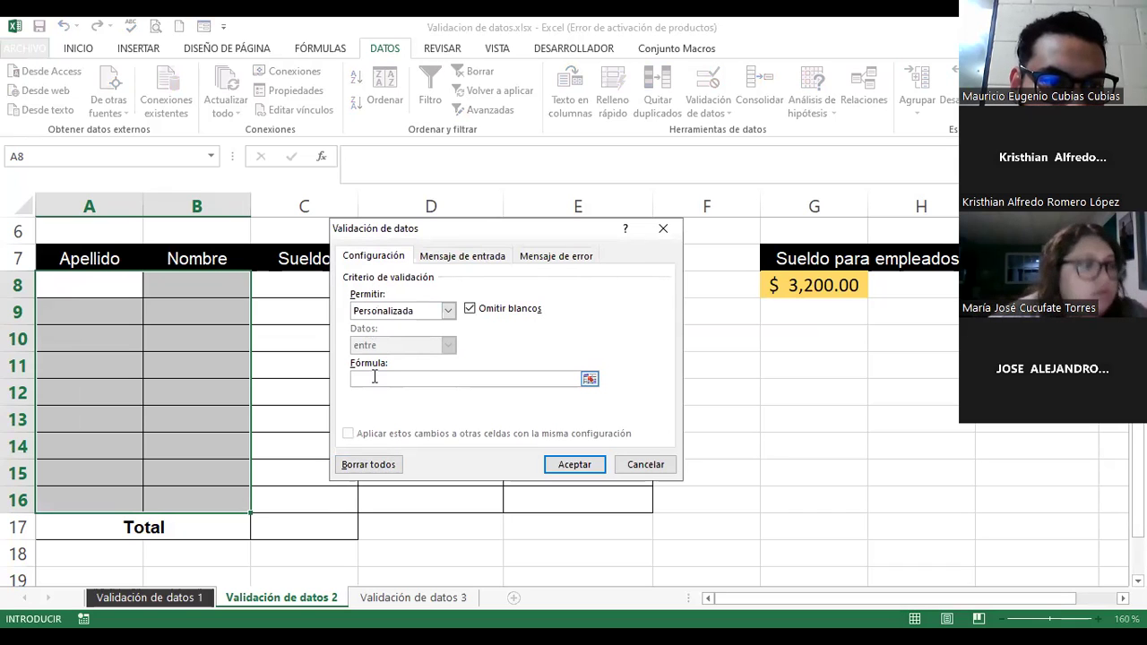
{"action": "type", "text": "Estexto("}
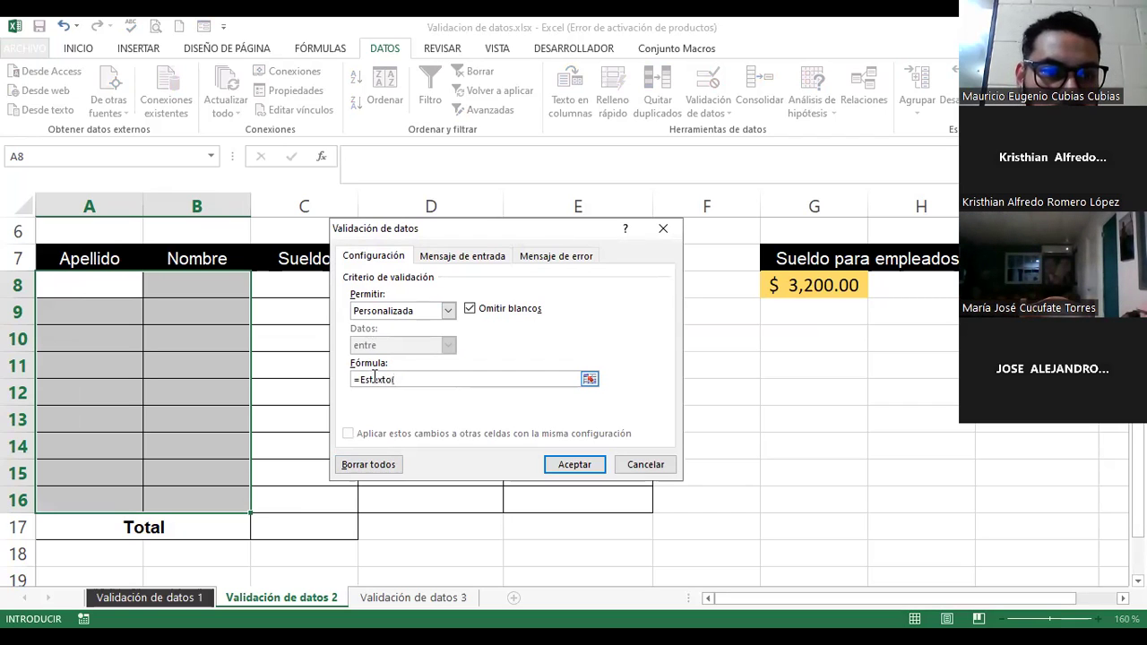
{"action": "key", "text": "BackSpace"}
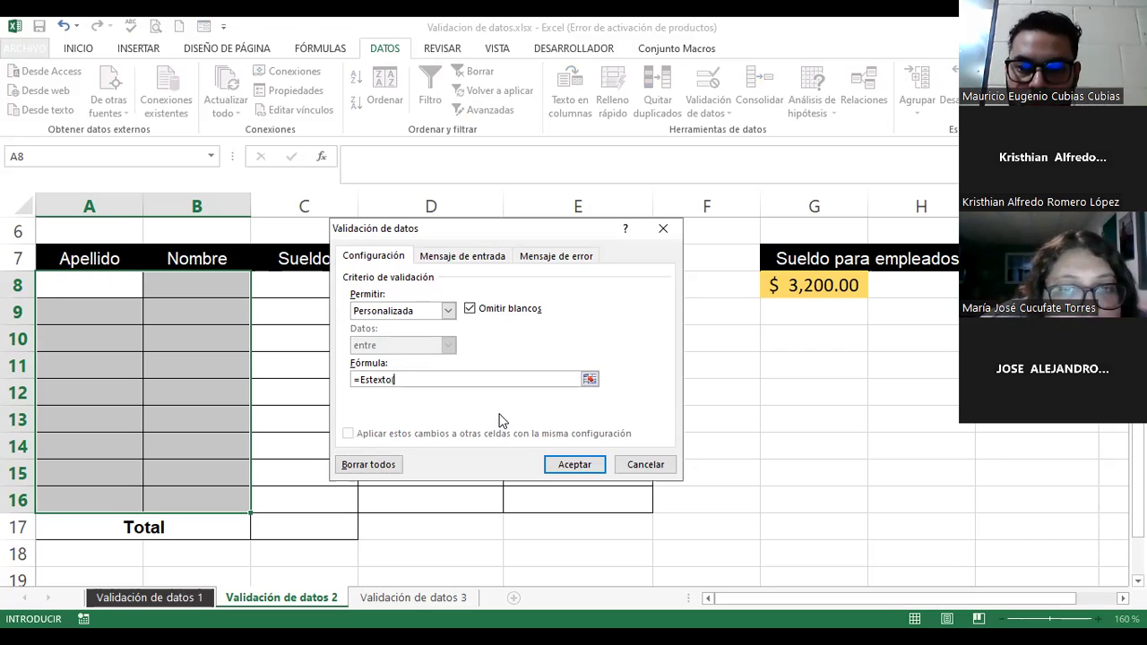
{"action": "type", "text": "(A8"}
{"action": "left_click", "coordinate": [93, 285]}
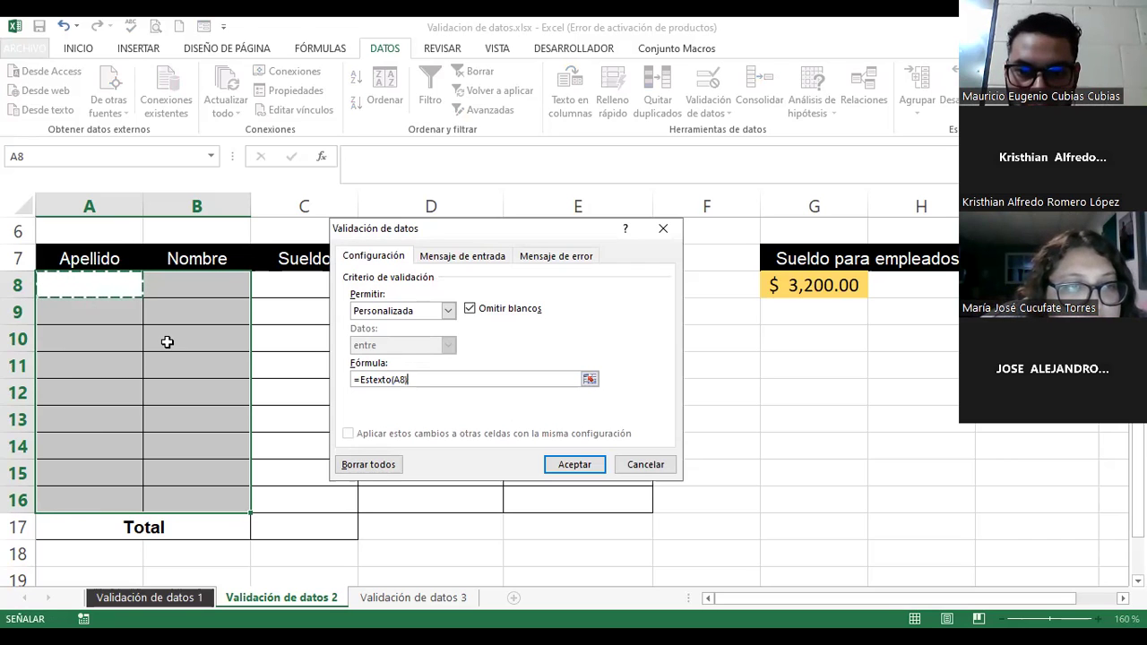
{"action": "type", "text": ")"}
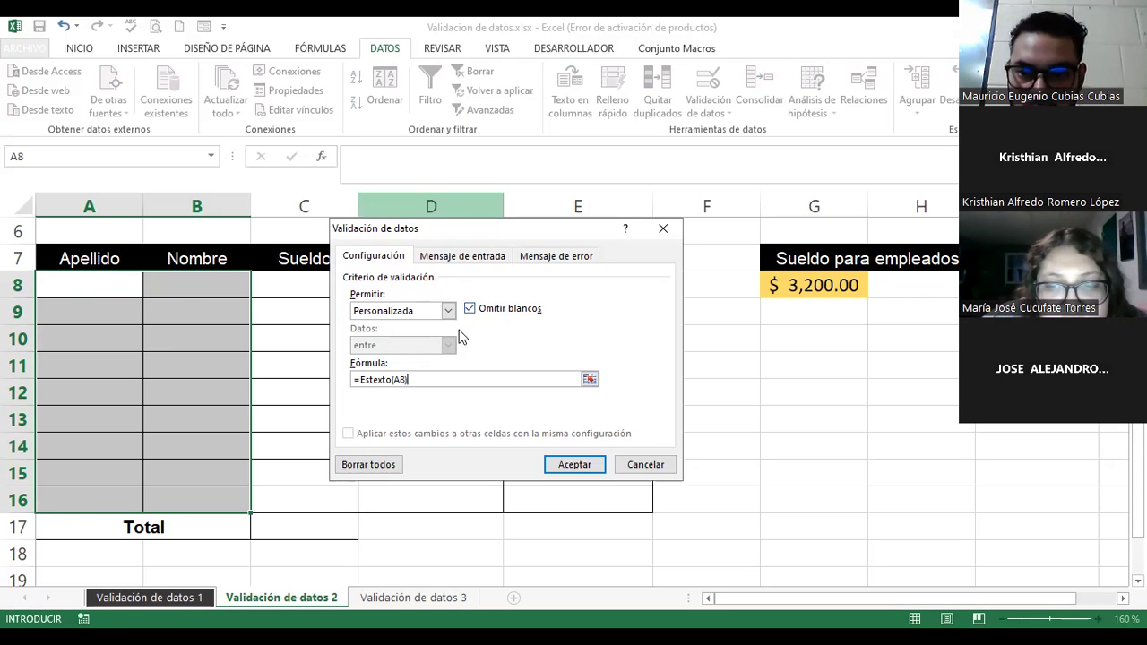
{"action": "left_click", "coordinate": [581, 257]}
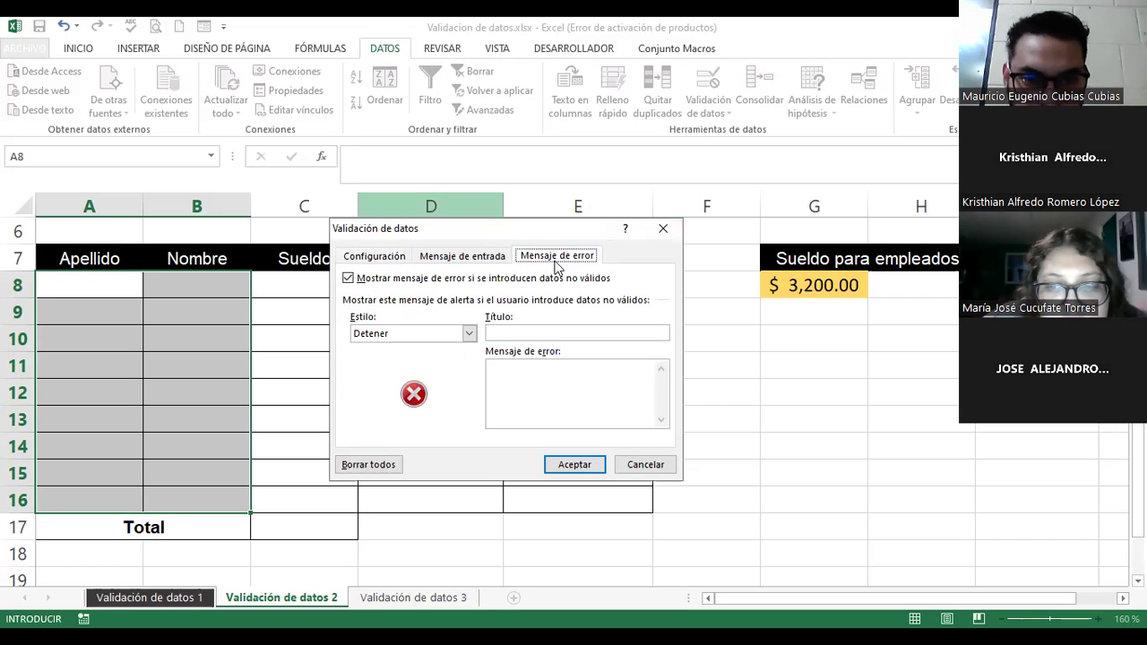
Title the alert 'Error de ingreso' with message 'Asigne los nombres y apellidos de sus empleados.'.
{"action": "left_click", "coordinate": [532, 334]}
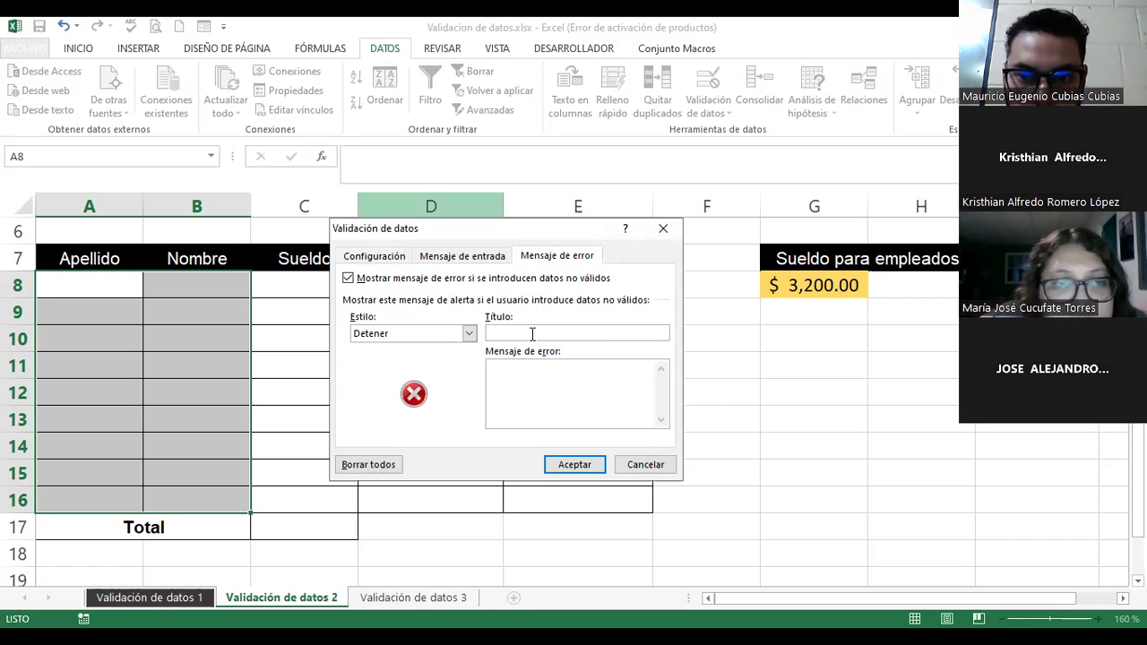
{"action": "type", "text": "Error de ingreso"}
{"action": "key", "text": "Tab"}
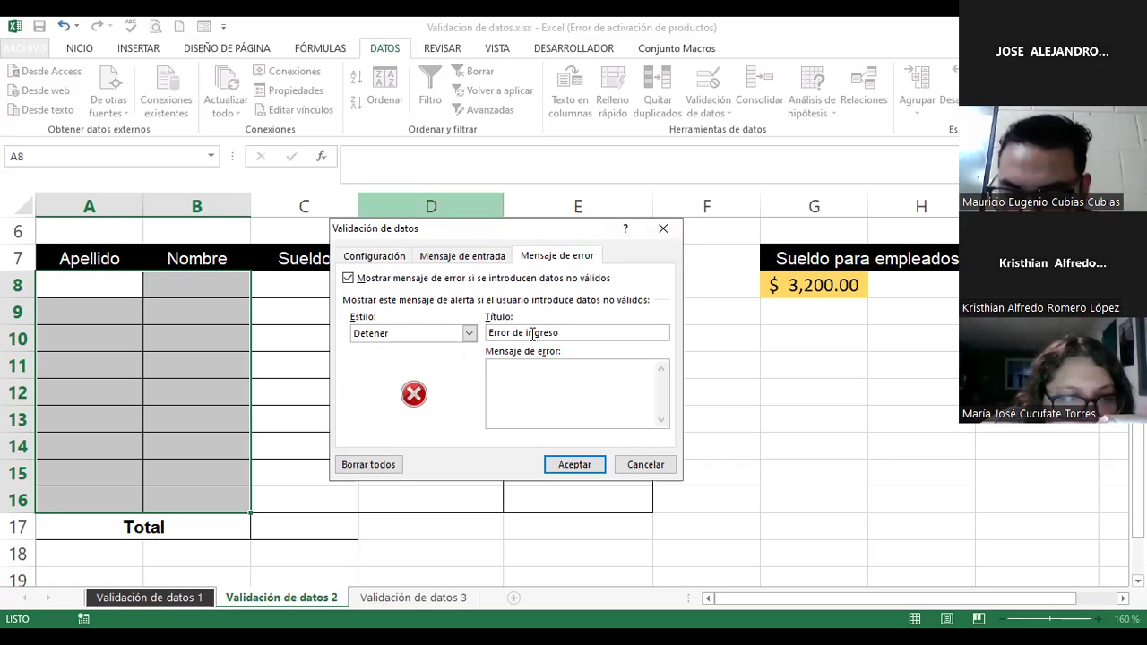
{"action": "type", "text": "Asigne"}
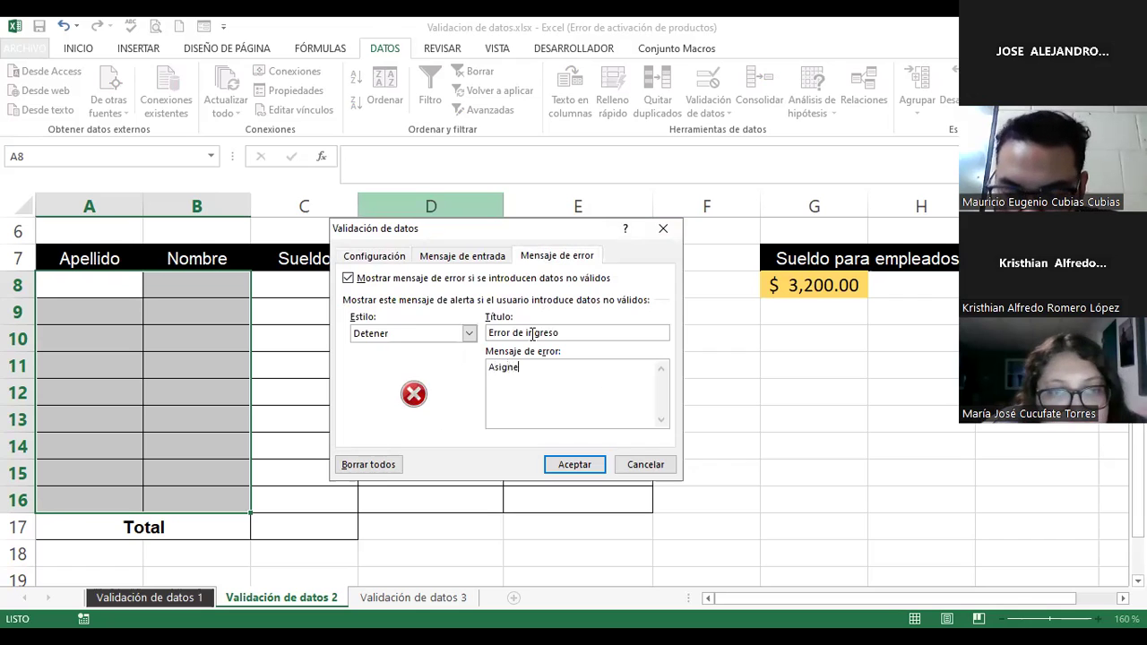
{"action": "type", "text": " los nombres y apellidos de usu"}
{"action": "key", "text": "BackSpace"}
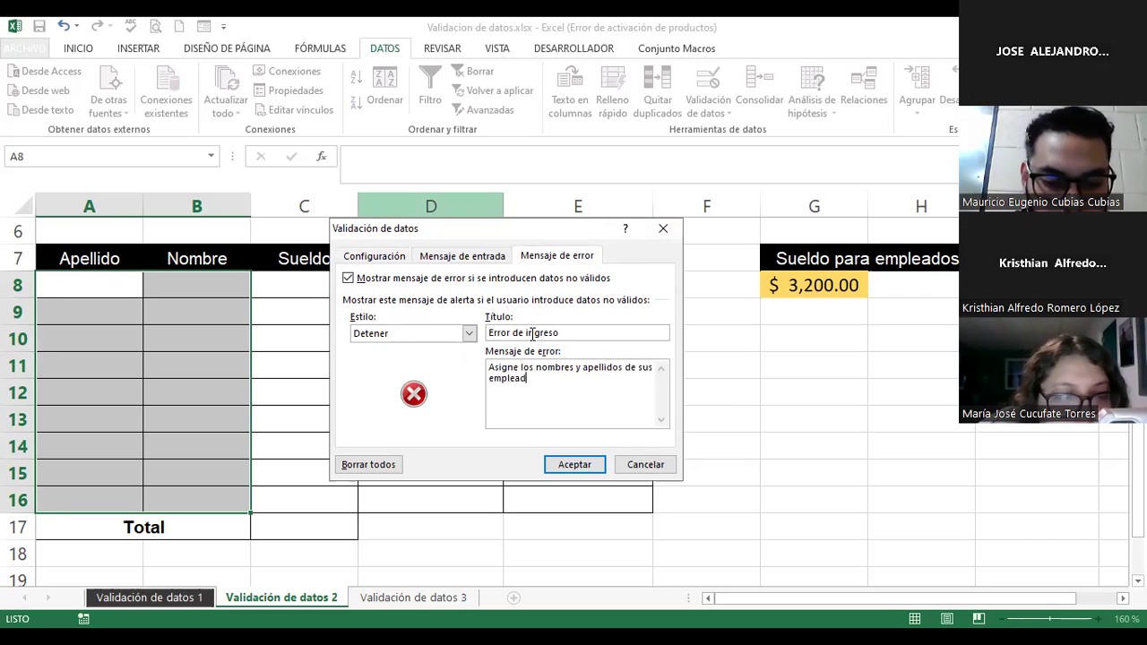
{"action": "type", "text": "."}
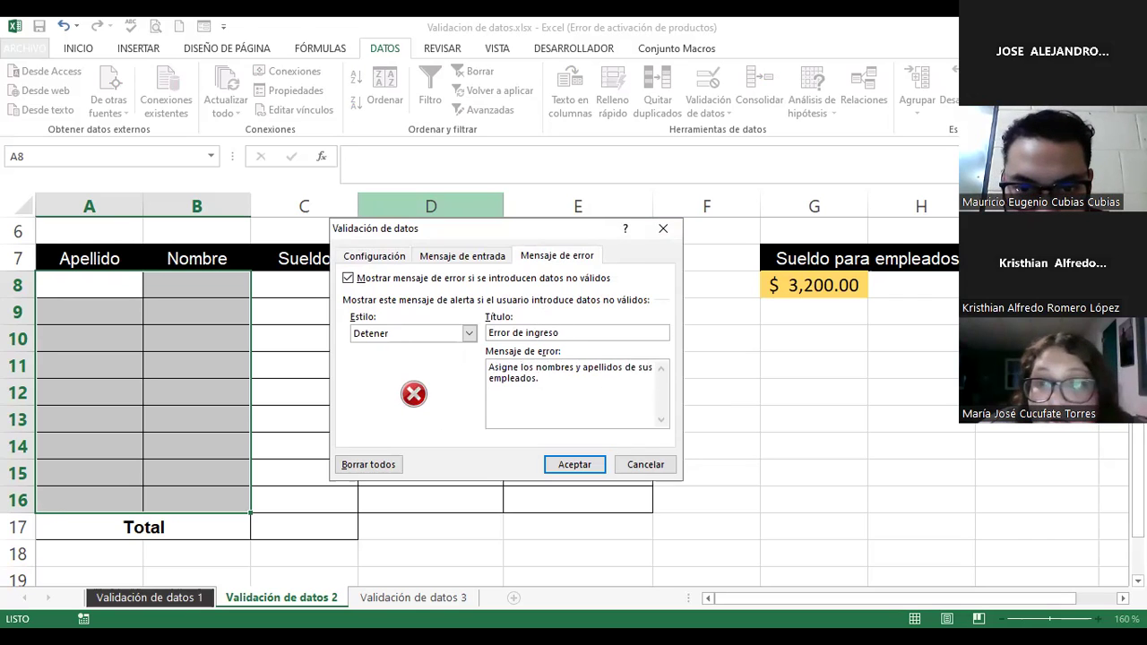
Check the Configuración, Mensaje de entrada and Mensaje de error tabs, then apply the rule to A8:B16.
{"action": "left_click", "coordinate": [369, 258]}
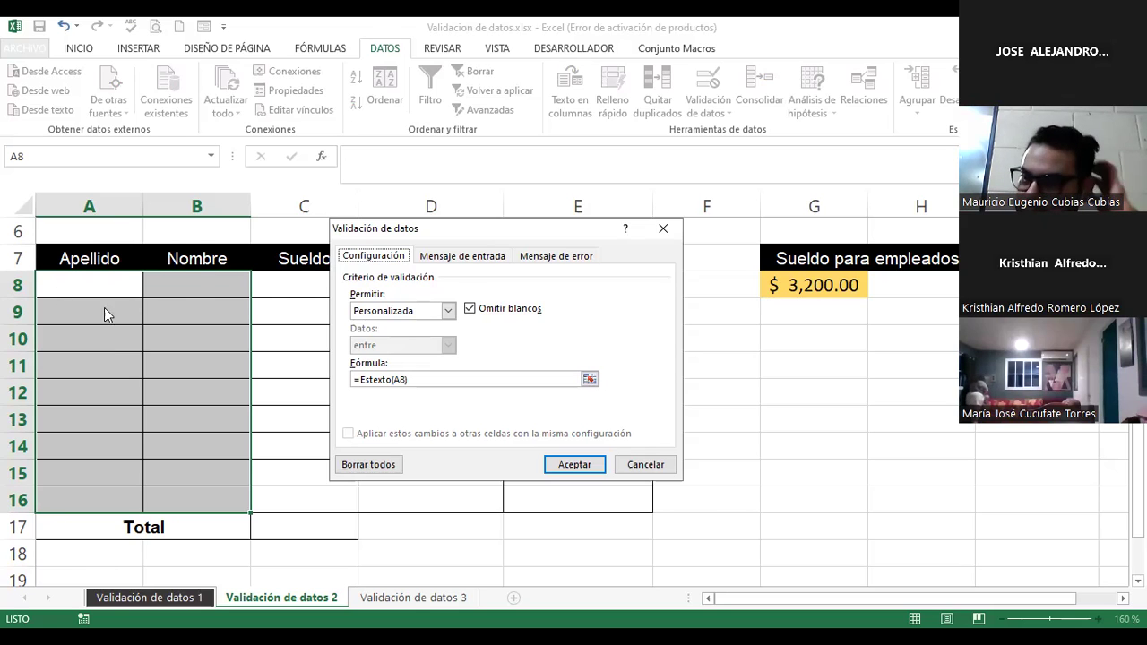
{"action": "left_click", "coordinate": [433, 260]}
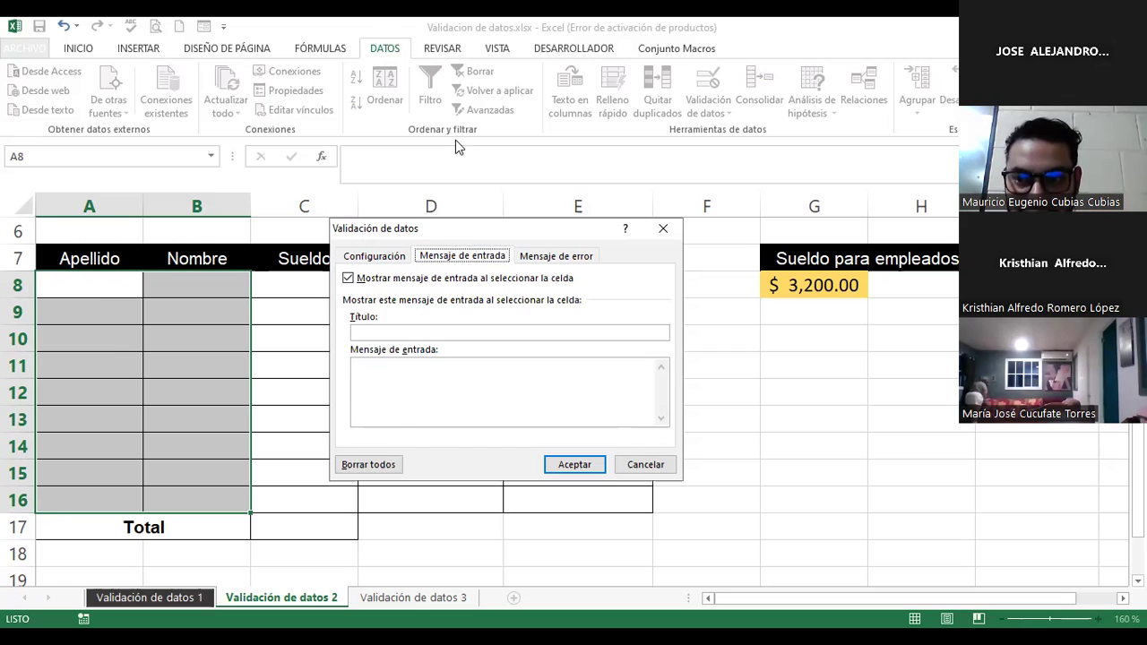
{"action": "left_click", "coordinate": [548, 259]}
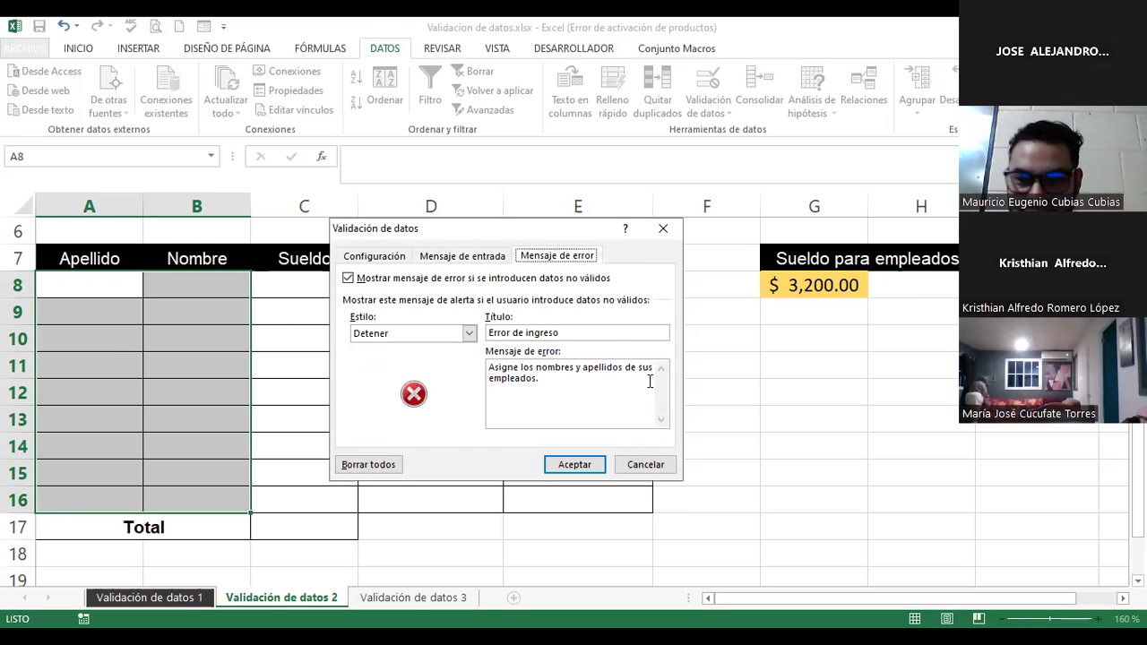
{"action": "left_click", "coordinate": [584, 466]}
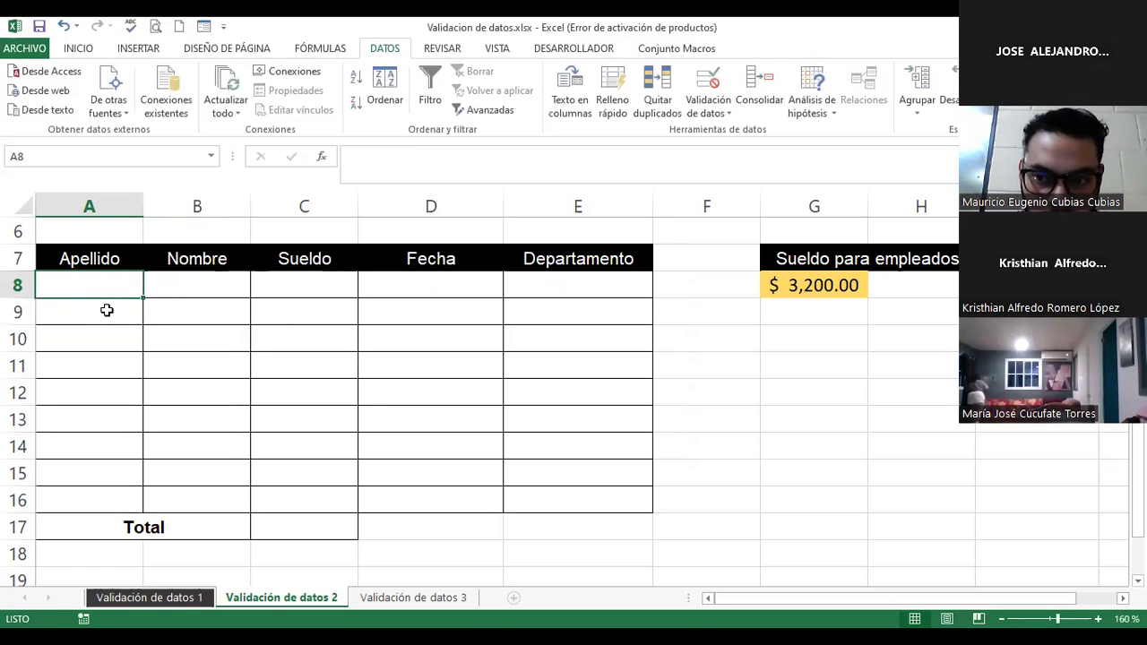
Test the rule with 101010 in A8, then enter the surname Alvarado instead.
{"action": "type", "text": "101010"}
{"action": "key", "text": "Return"}
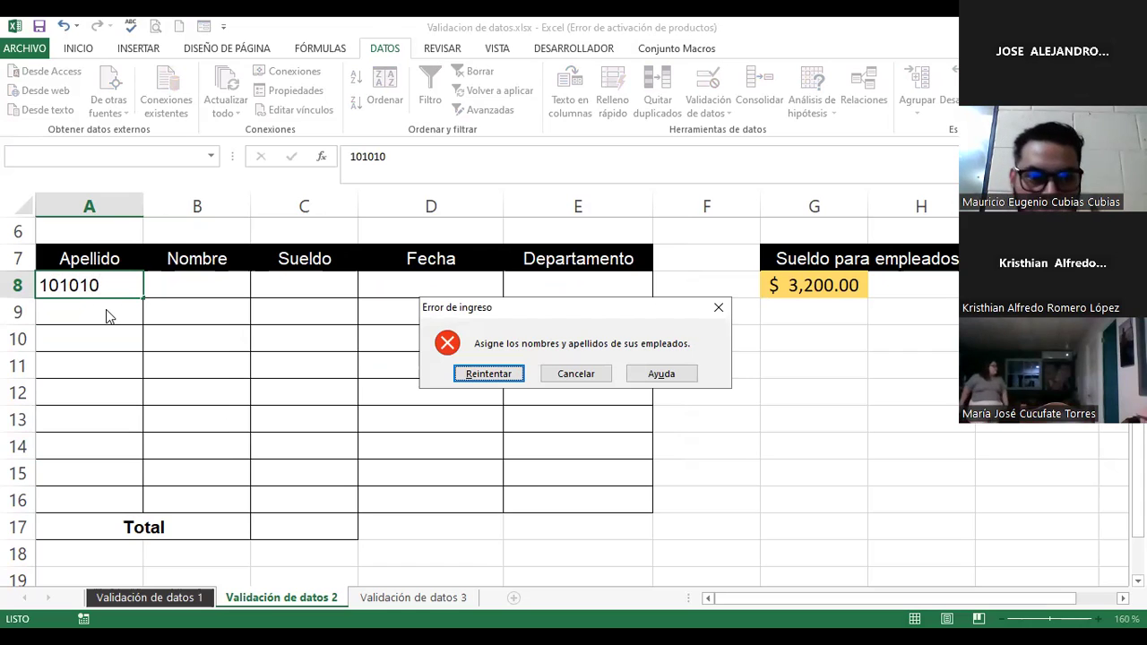
{"action": "key", "text": "Return"}
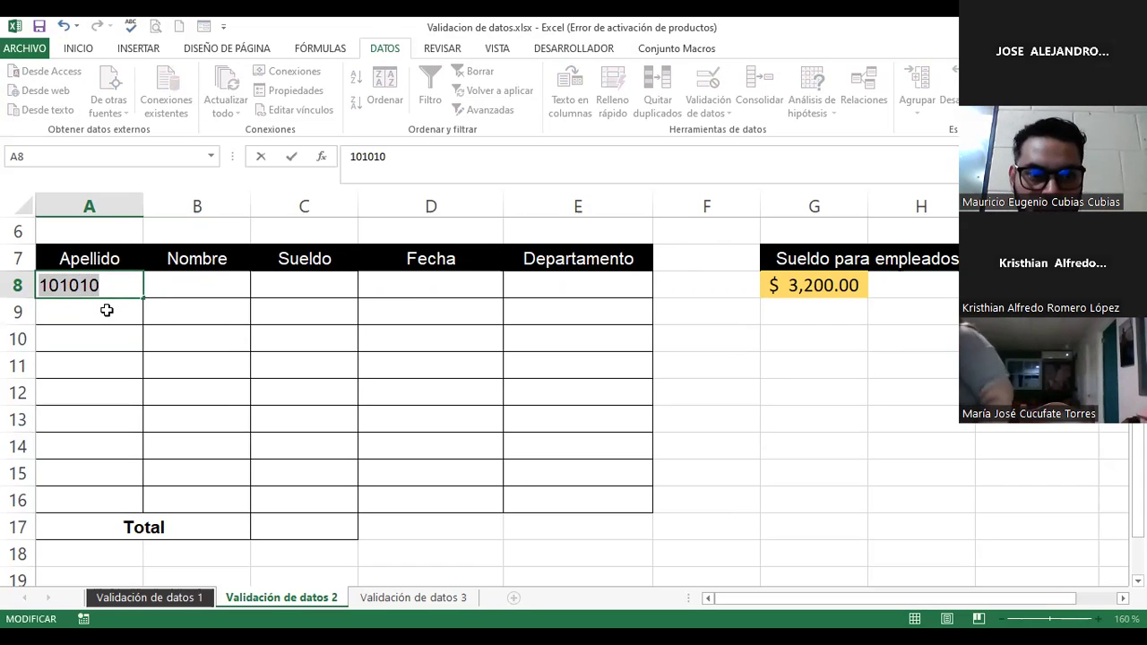
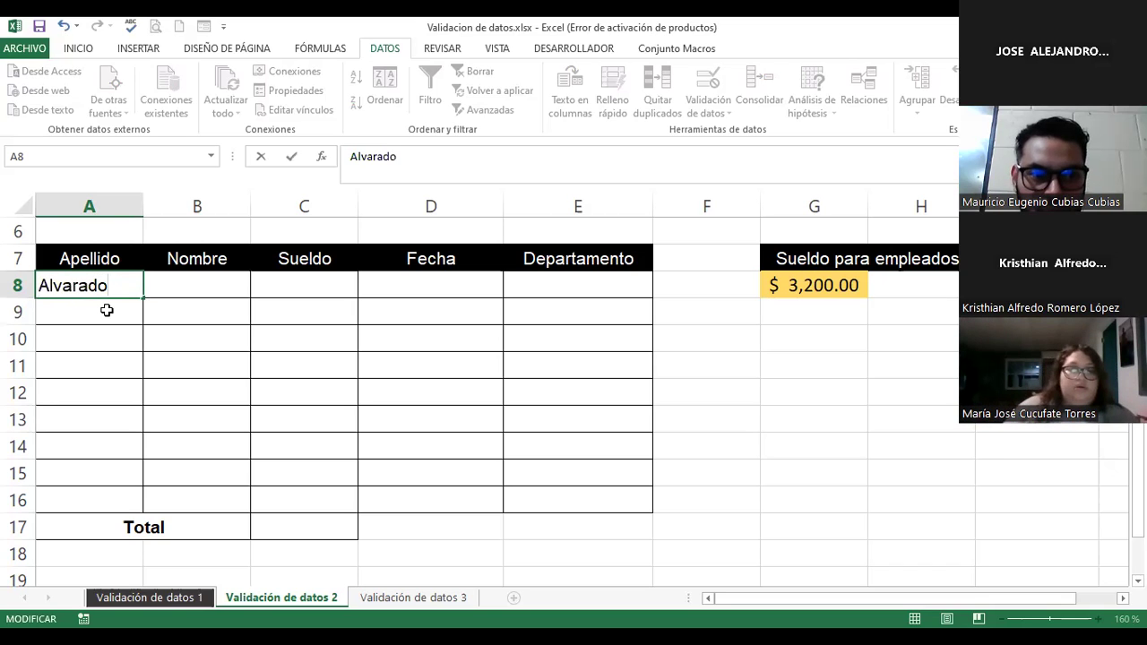
{"action": "key", "text": "Return"}
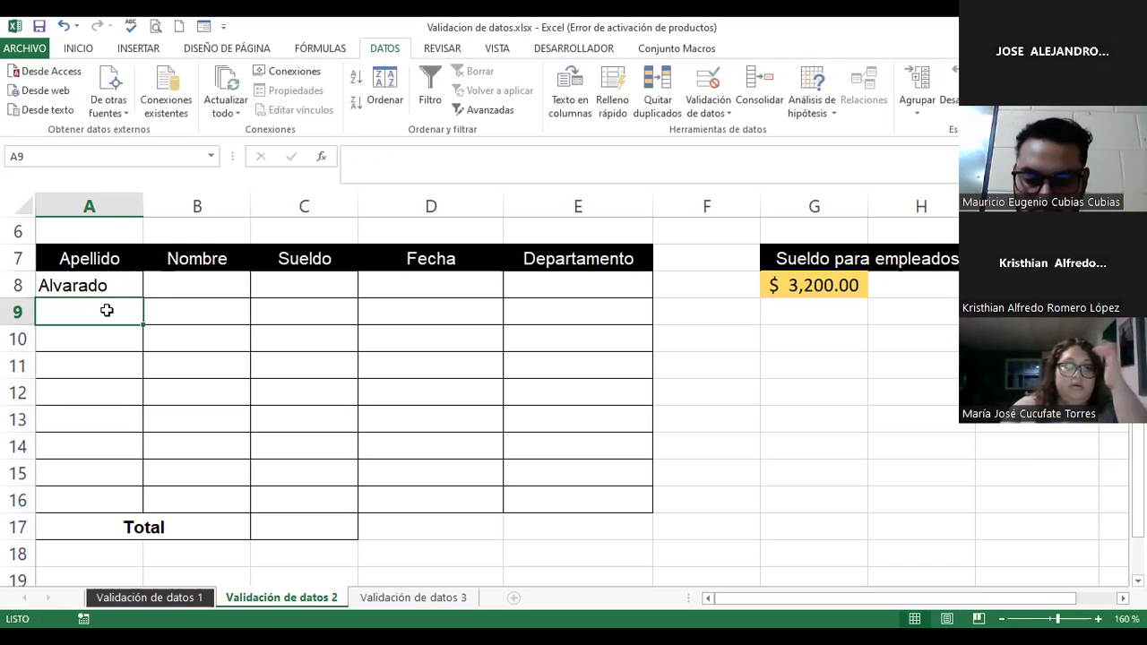
Try 80000 as the first name in B8 and discard the rejected entry.
{"action": "key", "text": "Up"}
{"action": "key", "text": "Tab"}
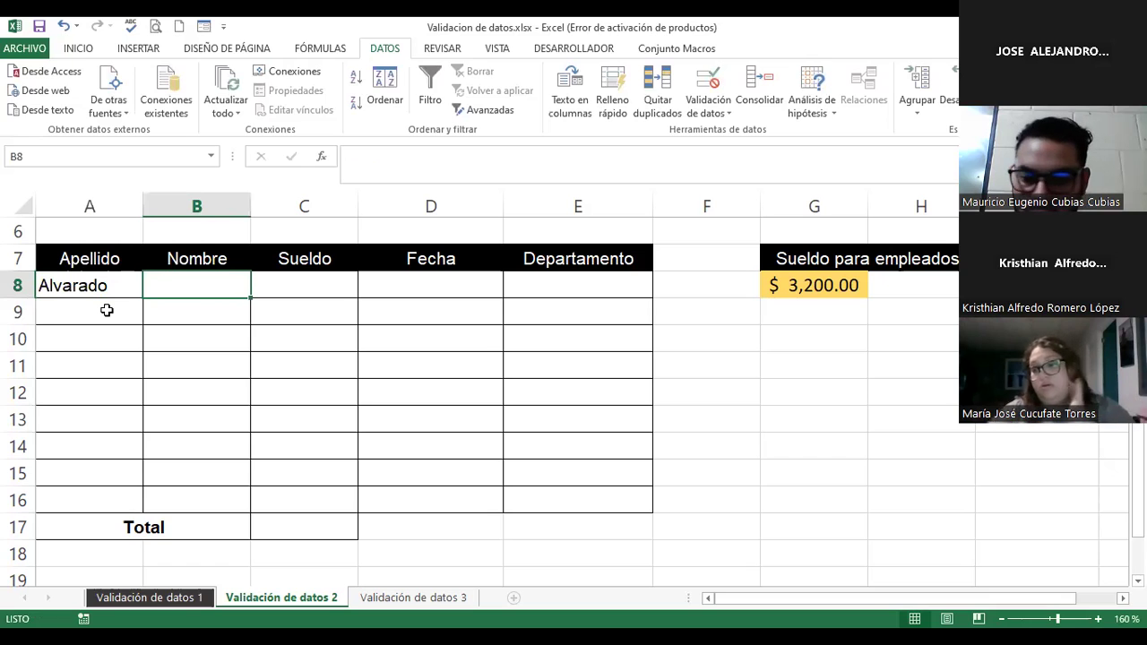
{"action": "type", "text": "80000"}
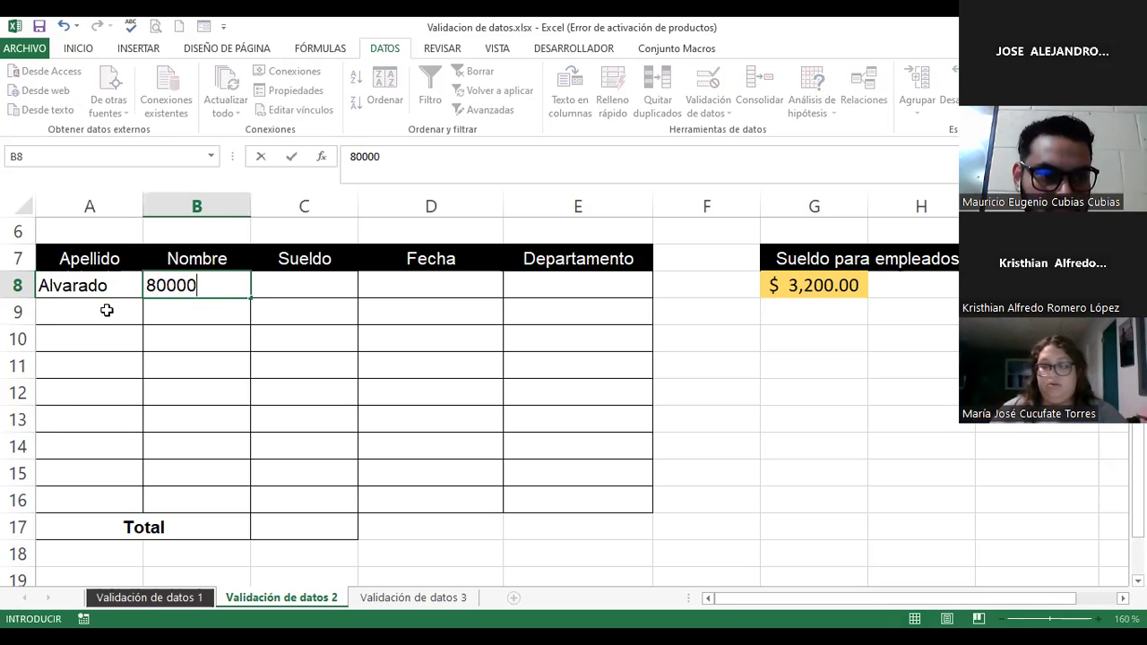
{"action": "key", "text": "Return"}
{"action": "key", "text": "Tab"}
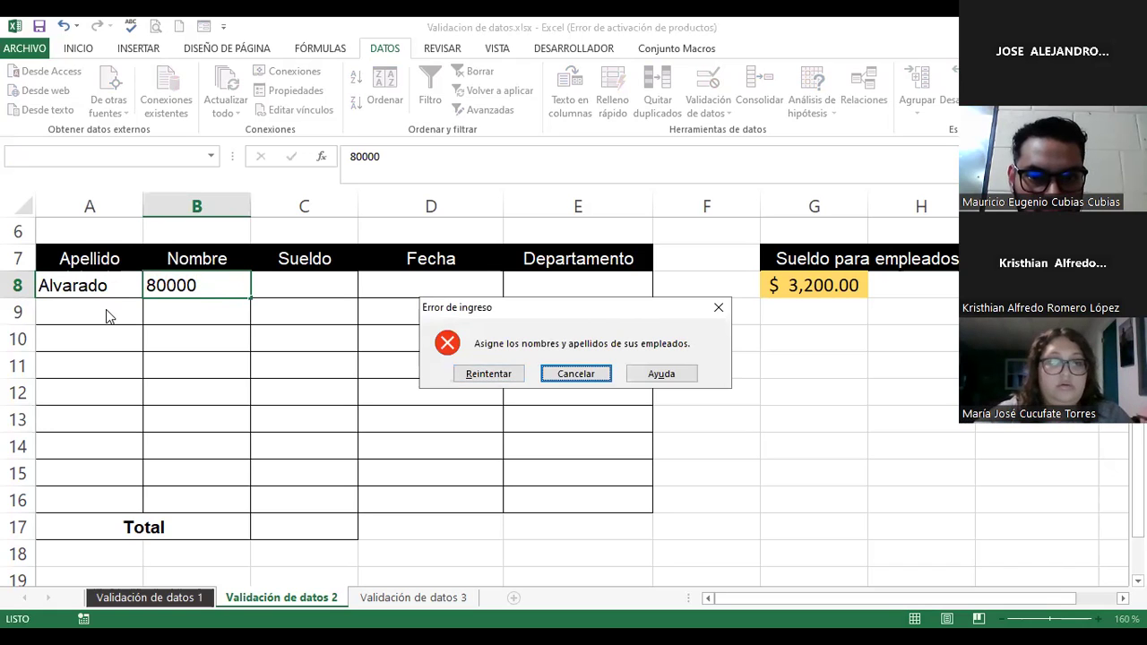
{"action": "key", "text": "Return"}
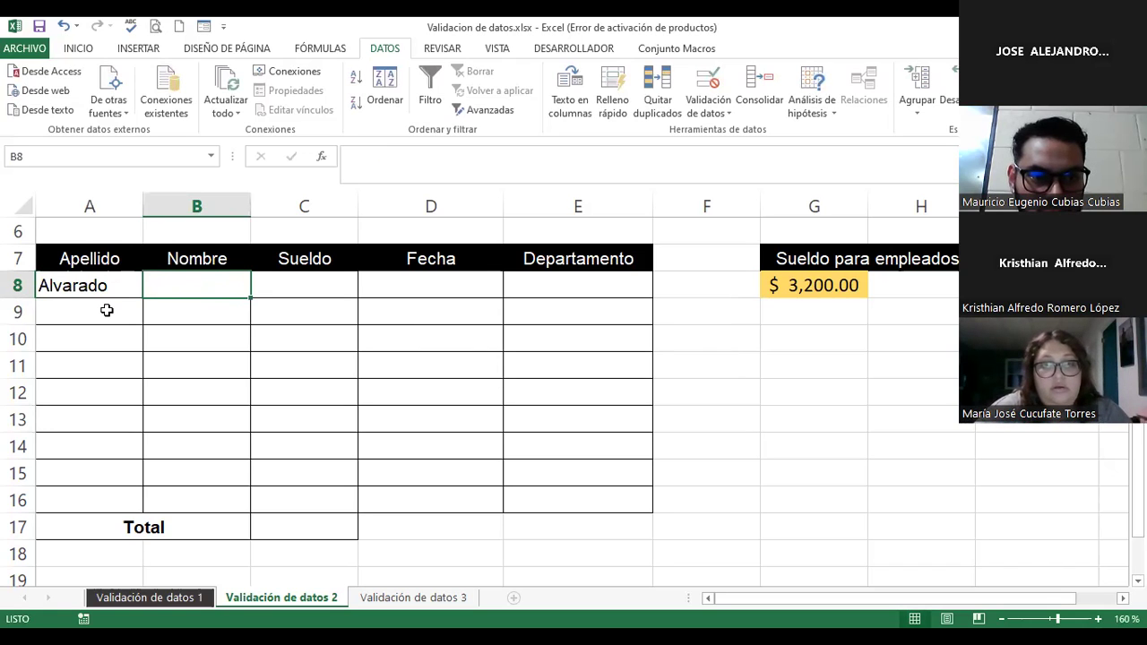
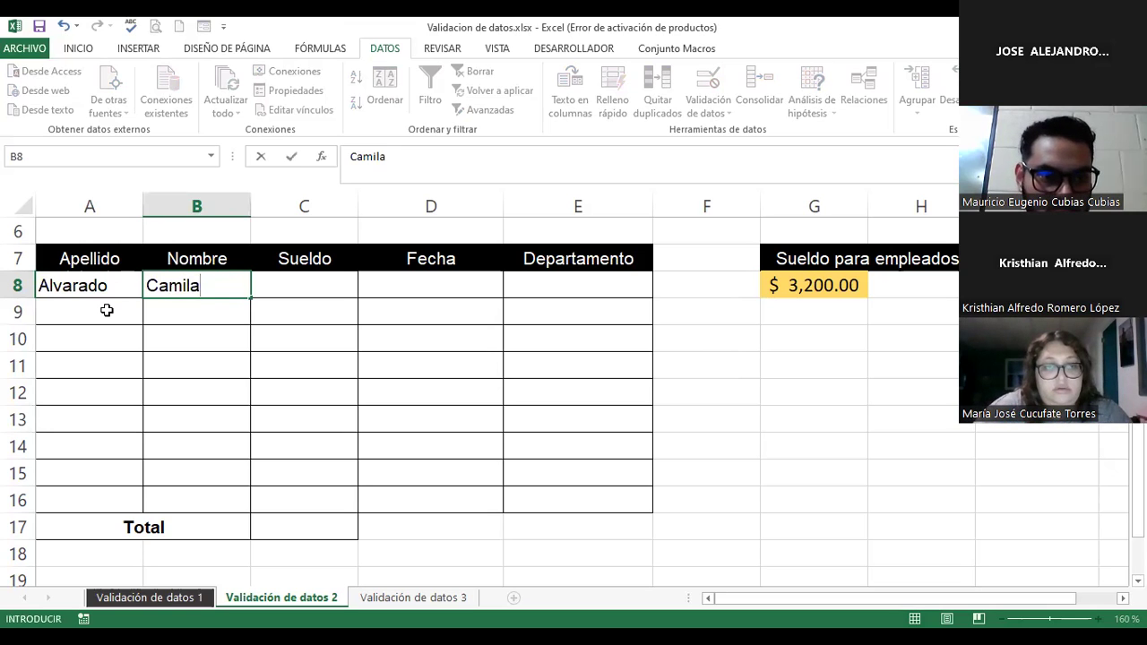
{"action": "left_click", "coordinate": [107, 310]}
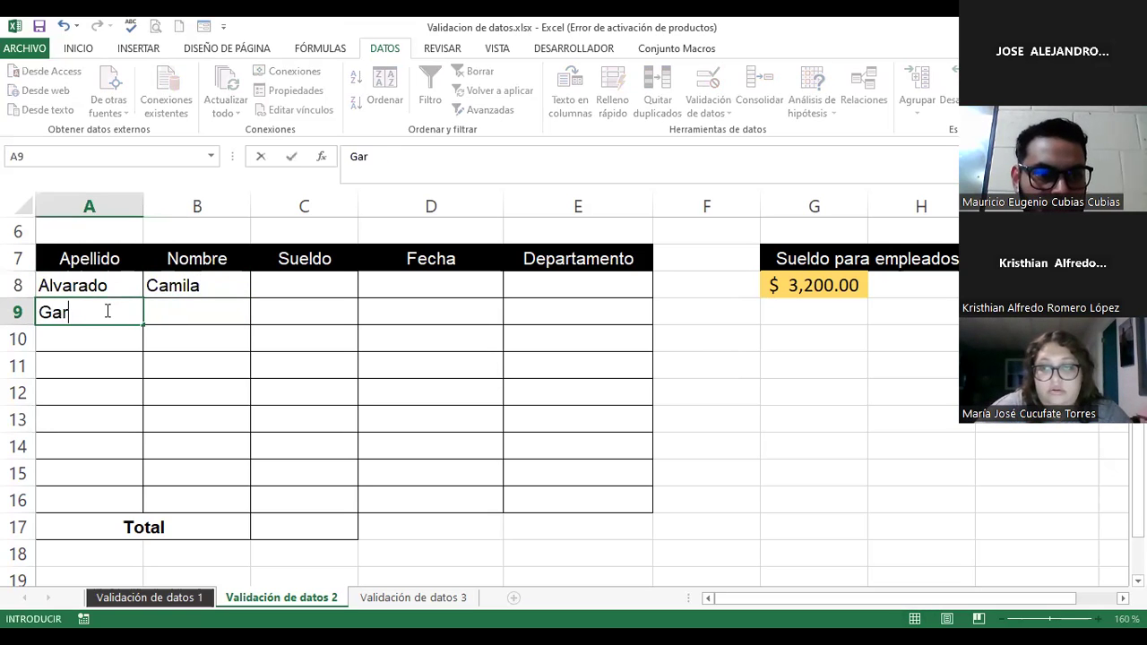
{"action": "key", "text": "Tab"}
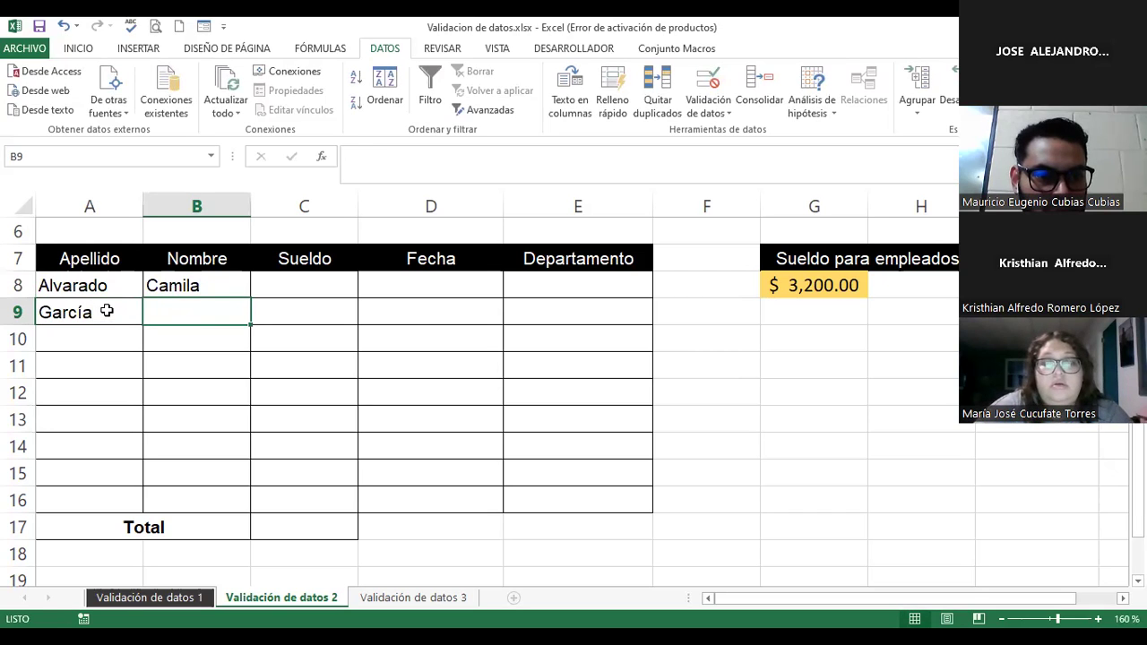
Enter Elena in B9, then replace the rejected 1010101 in A10 with Martínez.
{"action": "key", "text": "Return"}
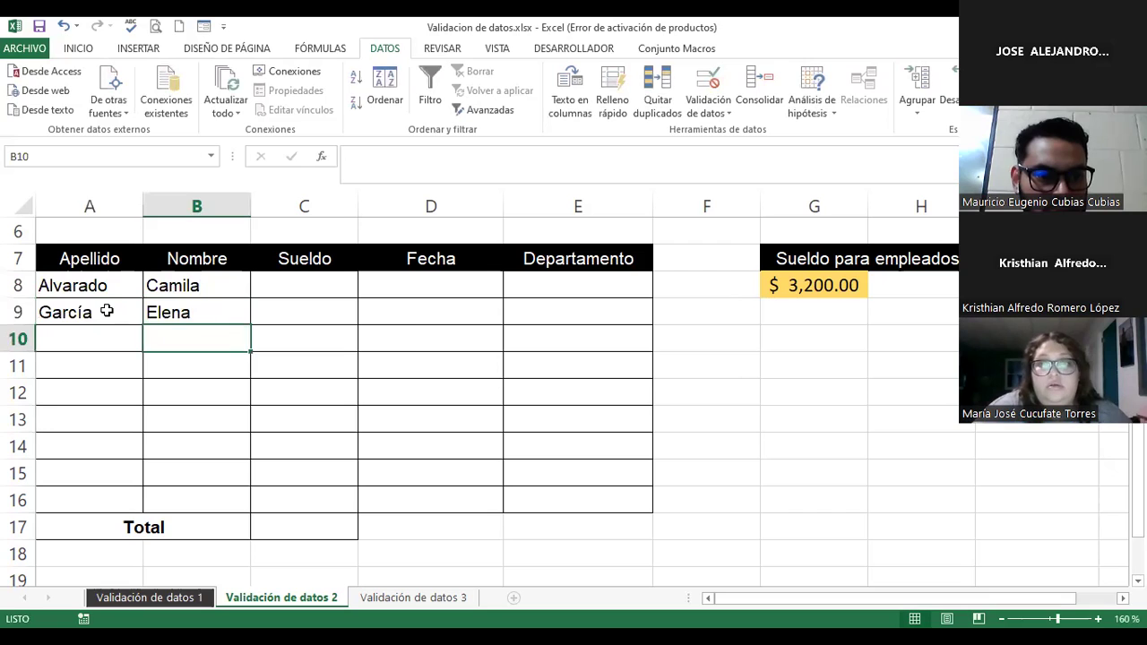
{"action": "type", "text": "1"}
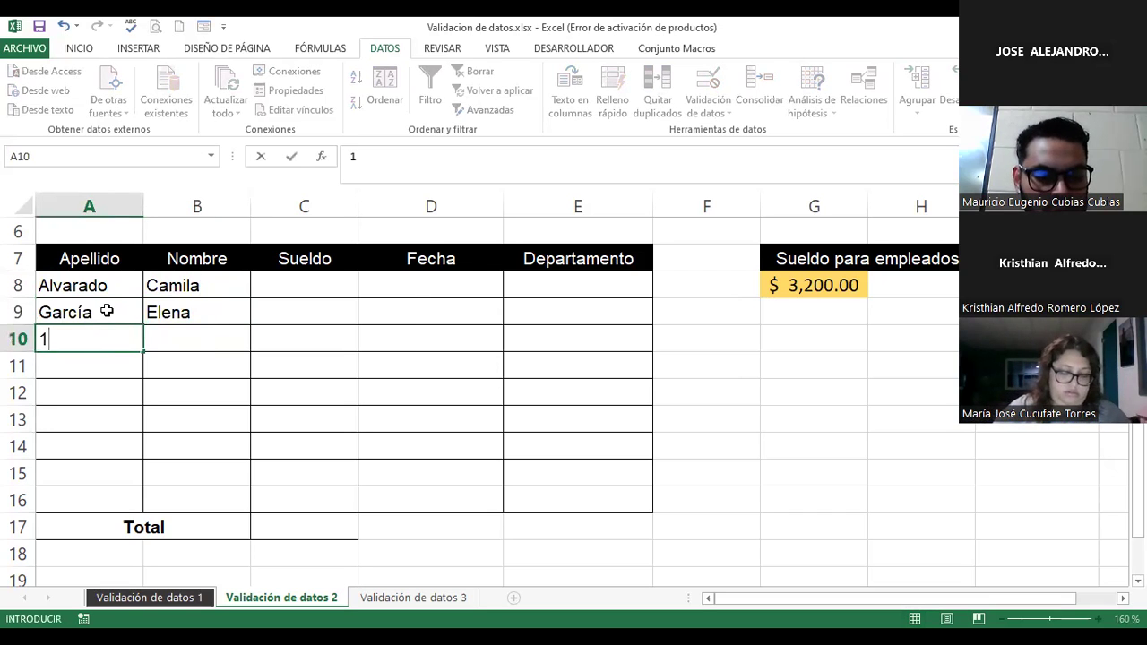
{"action": "type", "text": "010101"}
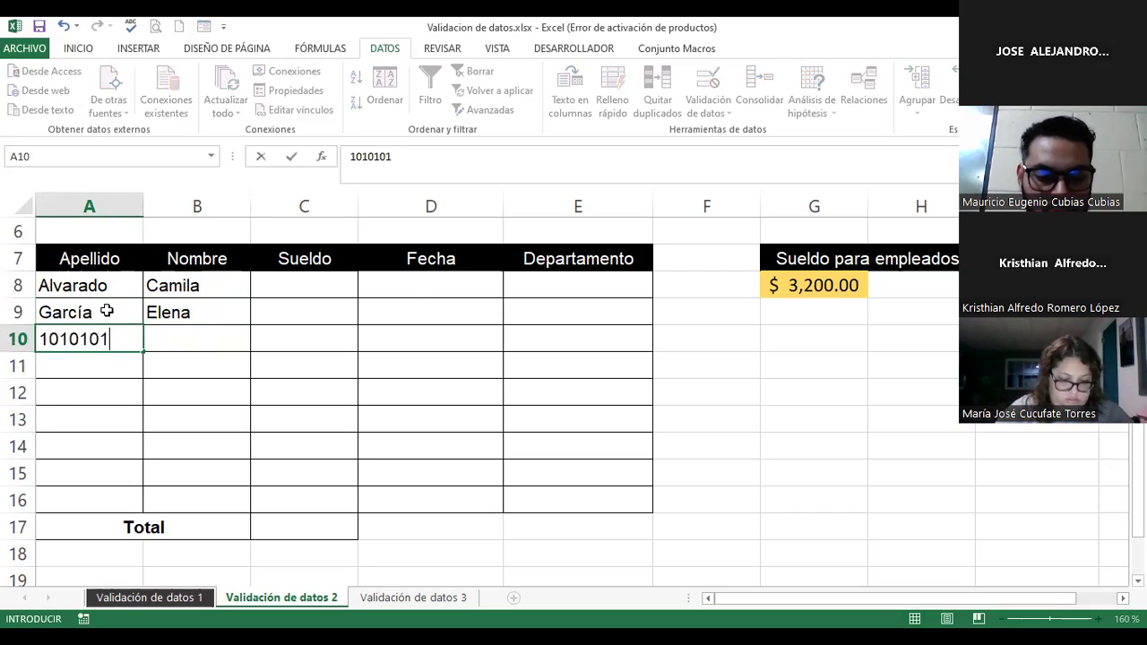
{"action": "key", "text": "Return"}
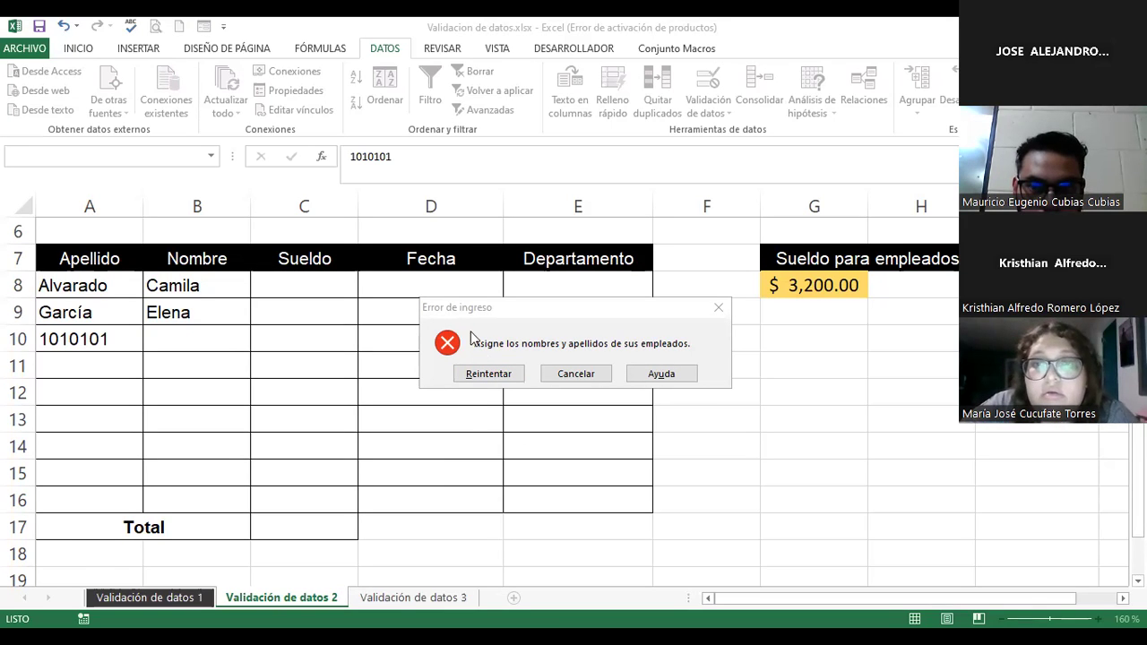
{"action": "left_click", "coordinate": [492, 373]}
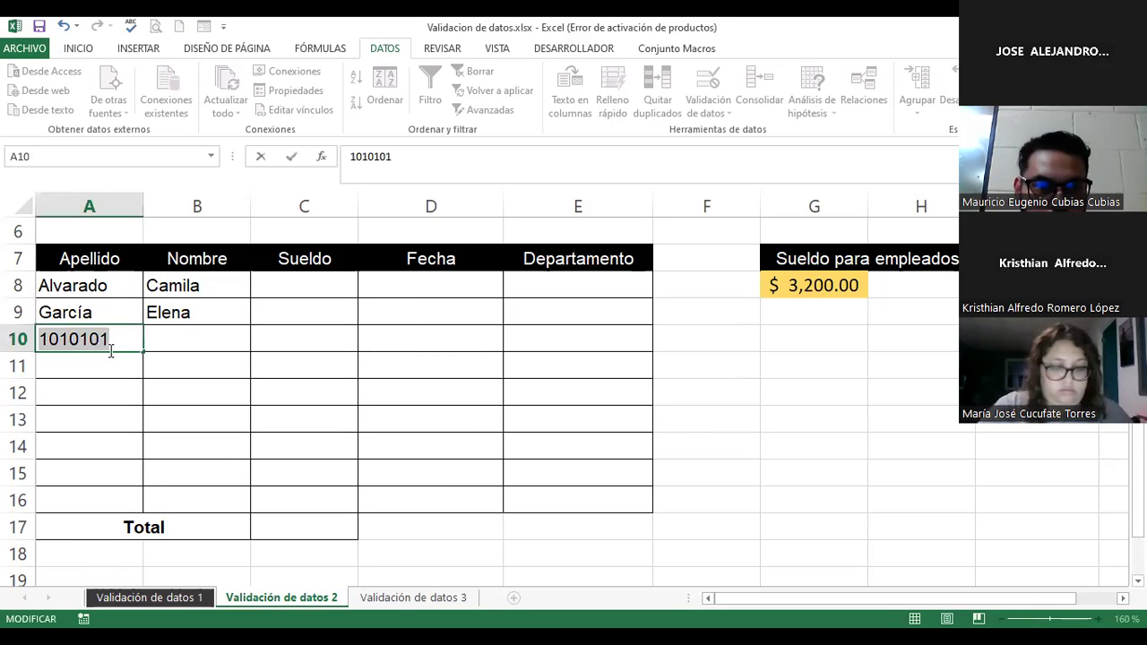
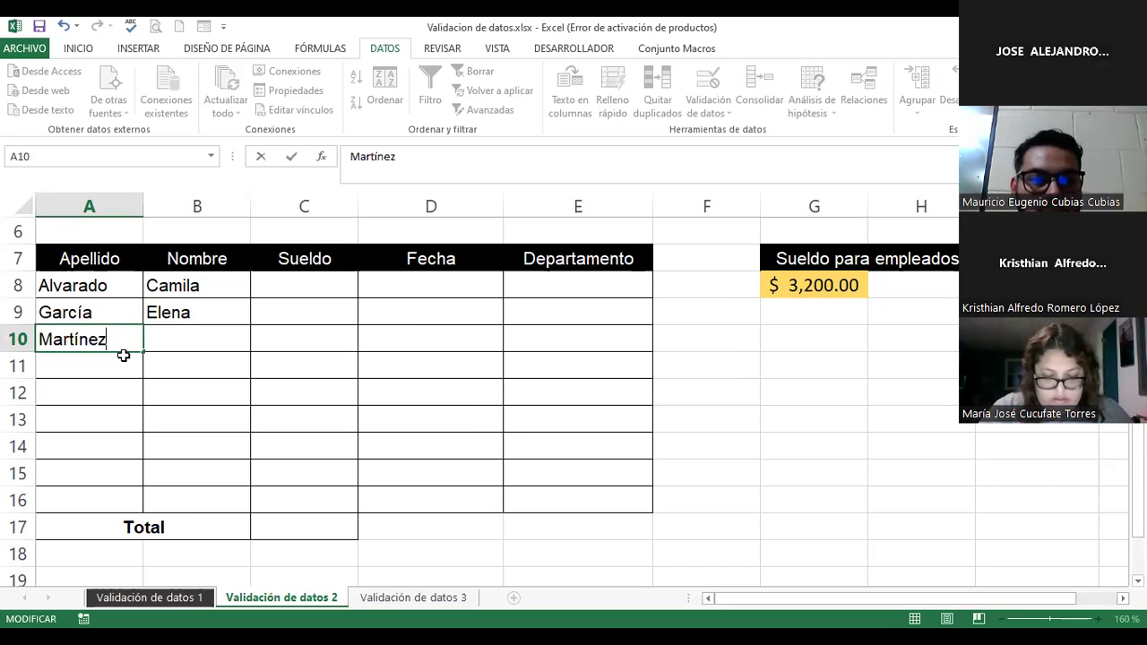
{"action": "key", "text": "Return"}
{"action": "key", "text": "Up"}
{"action": "key", "text": "Tab"}
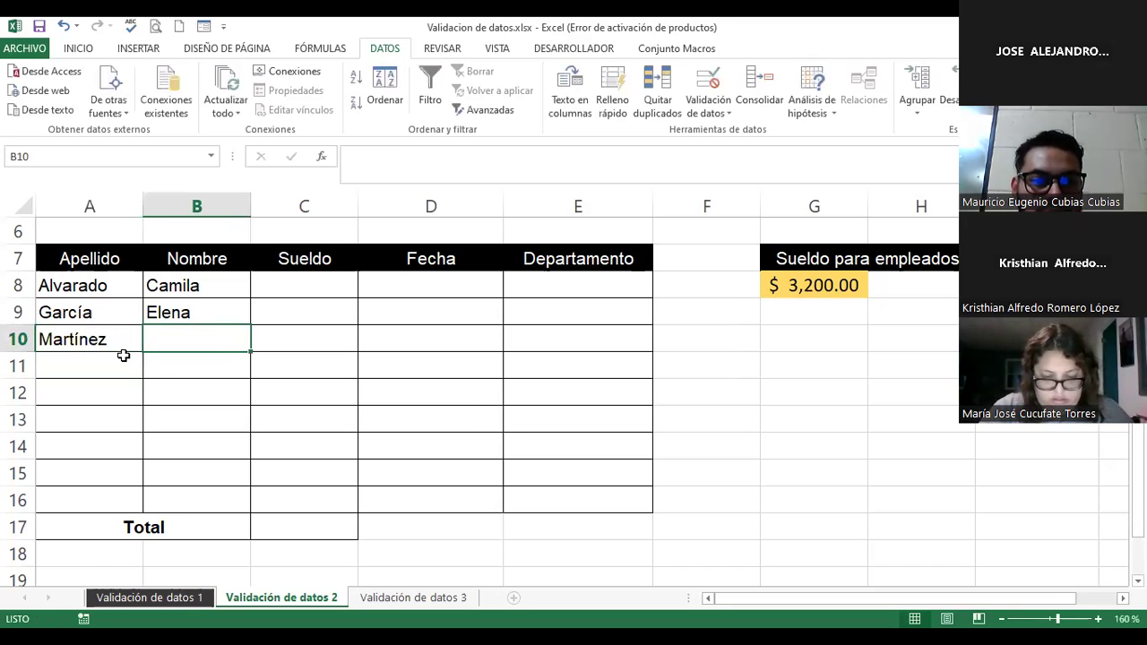
{"action": "type", "text": "CAr"}
{"action": "key", "text": "BackSpace"}
{"action": "key", "text": "BackSpace"}
{"action": "key", "text": "BackSpace"}
{"action": "key", "text": "BackSpace"}
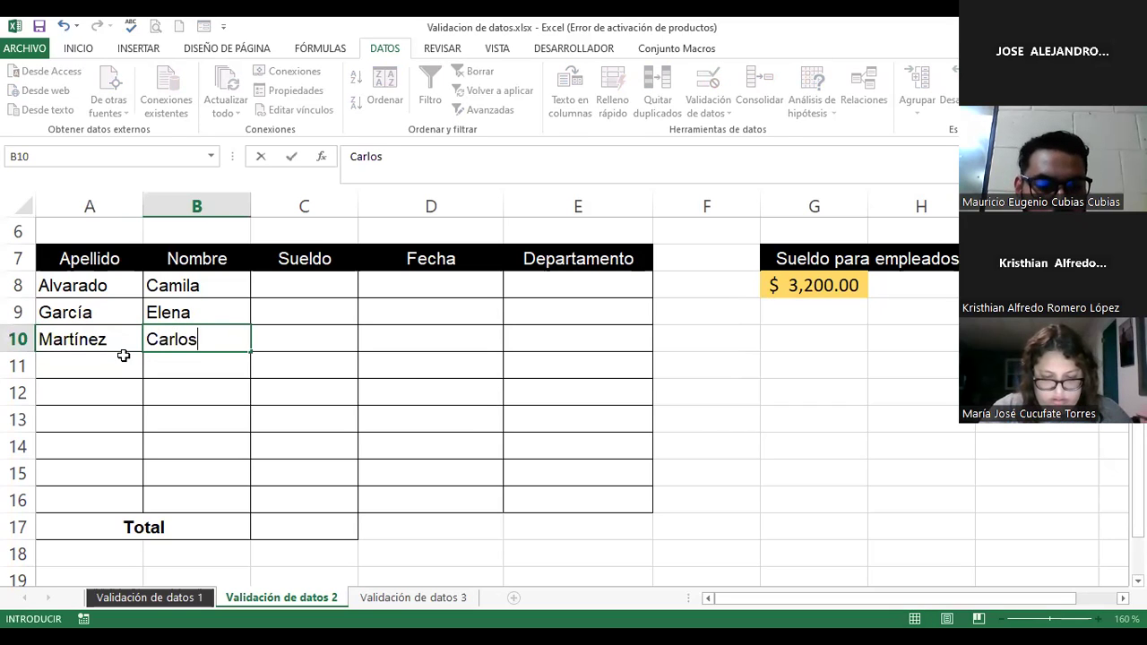
{"action": "key", "text": "Return"}
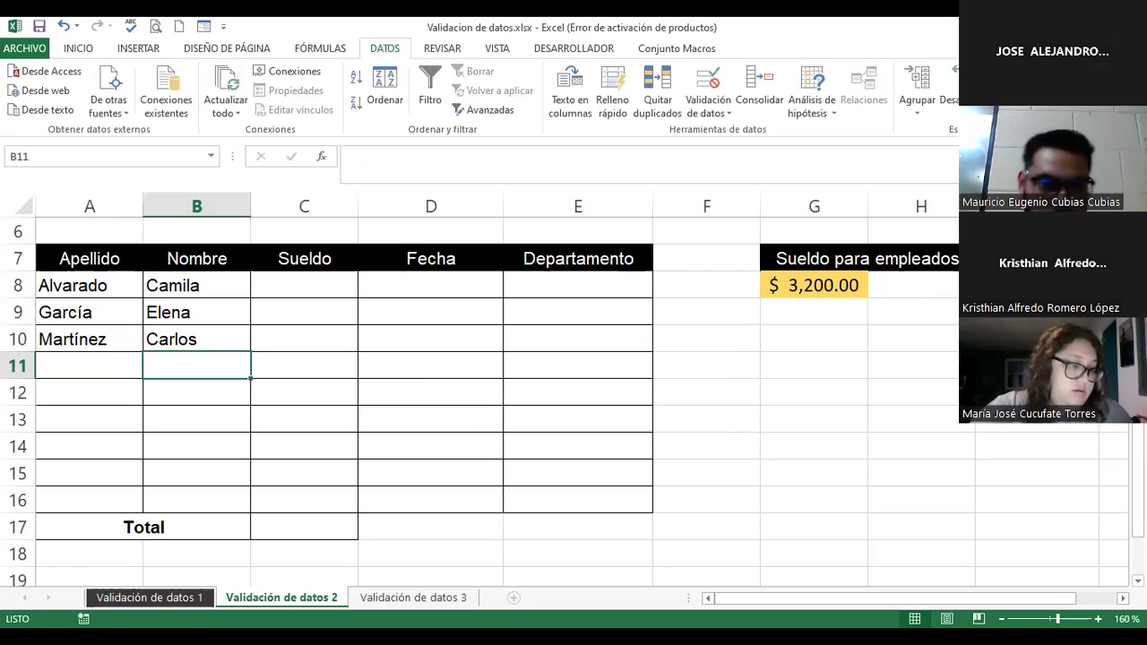
Select the Fecha cells D8:D16 and open their Data Validation settings.
{"action": "left_click", "coordinate": [440, 286]}
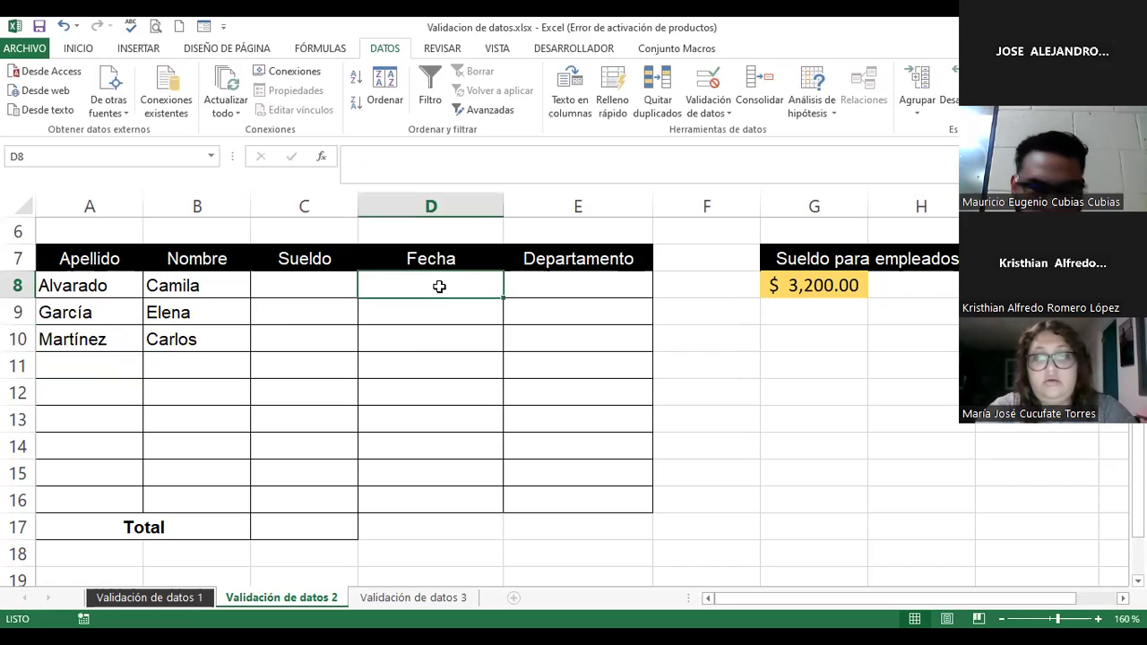
{"action": "left_click_drag", "start_coordinate": [439, 286], "coordinate": [445, 495]}
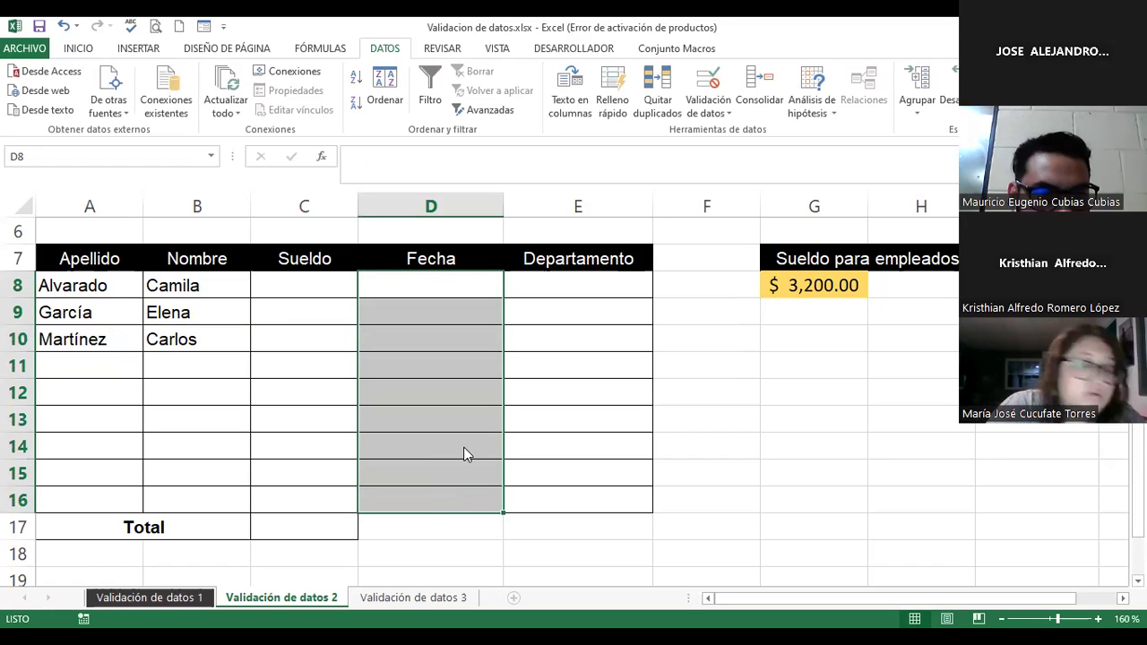
{"action": "left_click", "coordinate": [730, 117]}
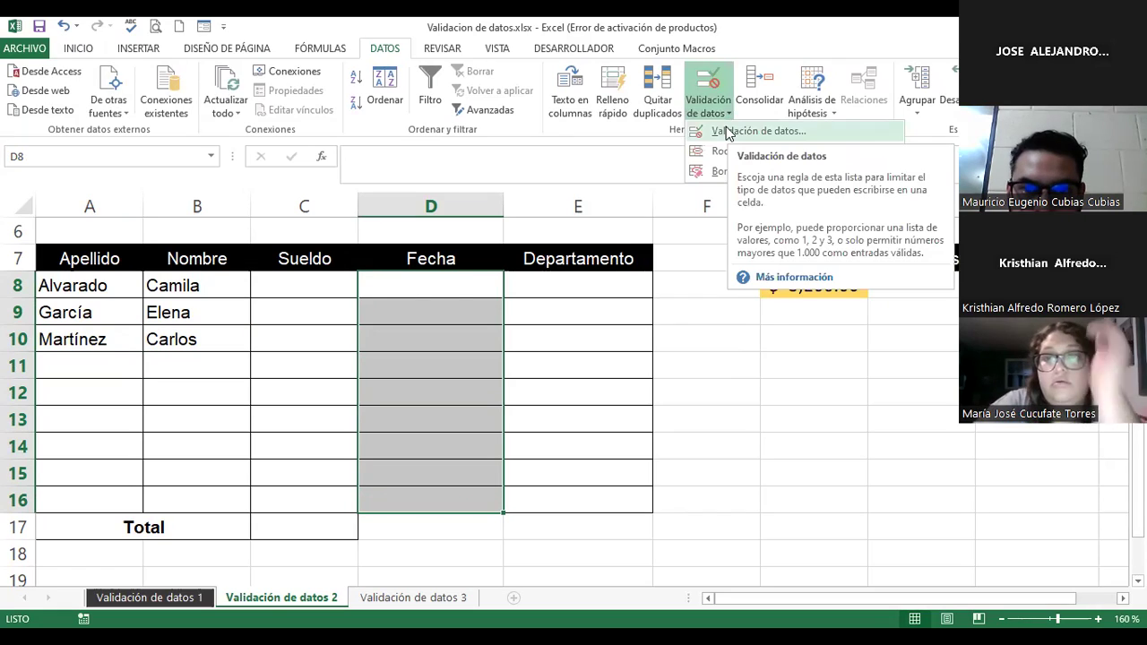
{"action": "left_click", "coordinate": [731, 133]}
{"action": "left_click", "coordinate": [380, 258]}
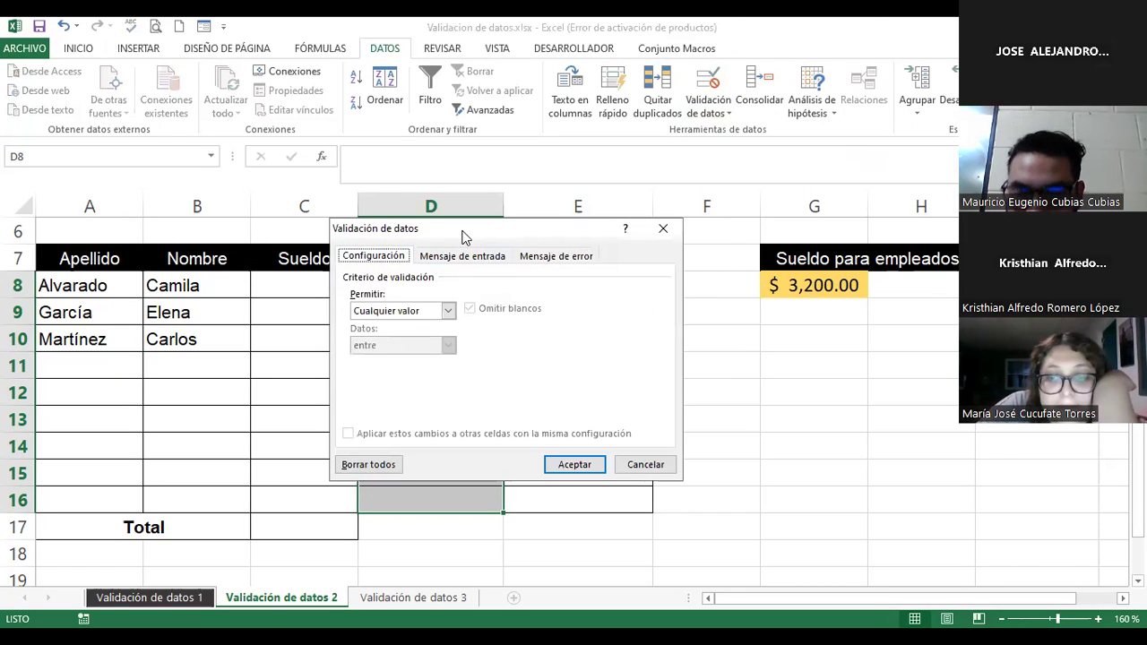
{"action": "left_click_drag", "start_coordinate": [464, 236], "coordinate": [786, 205]}
Allow only dates between 15/07/2023 and 30/11/2023.
{"action": "left_click", "coordinate": [771, 279]}
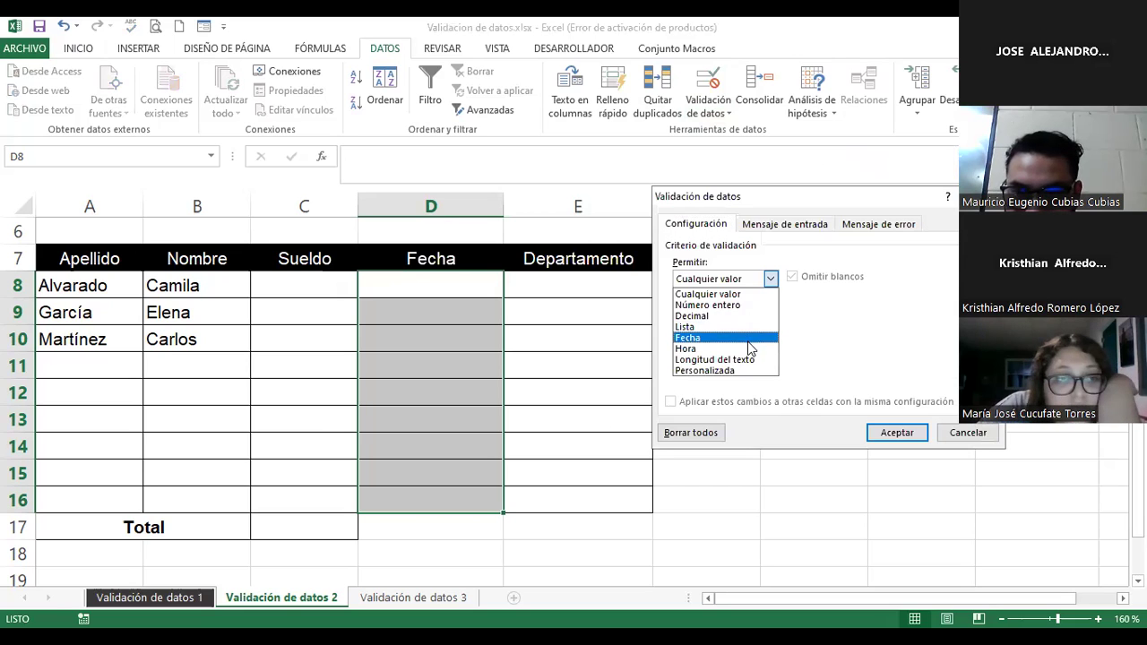
{"action": "left_click", "coordinate": [748, 339]}
{"action": "left_click", "coordinate": [733, 348]}
{"action": "type", "text": "15"}
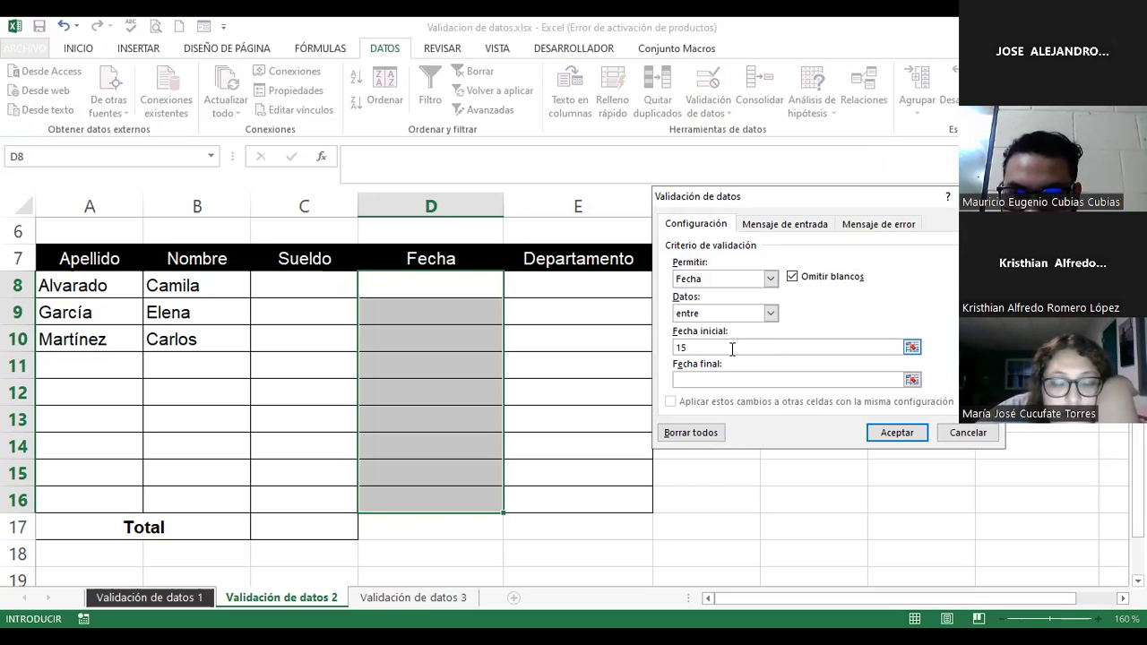
{"action": "type", "text": "/07"}
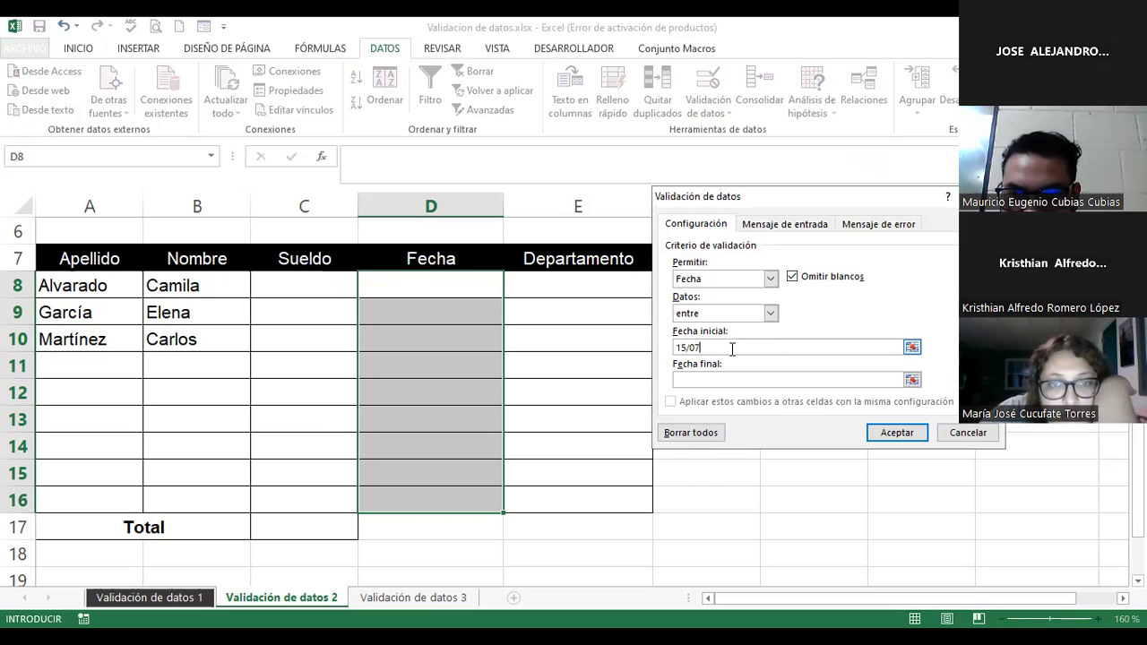
{"action": "type", "text": "202"}
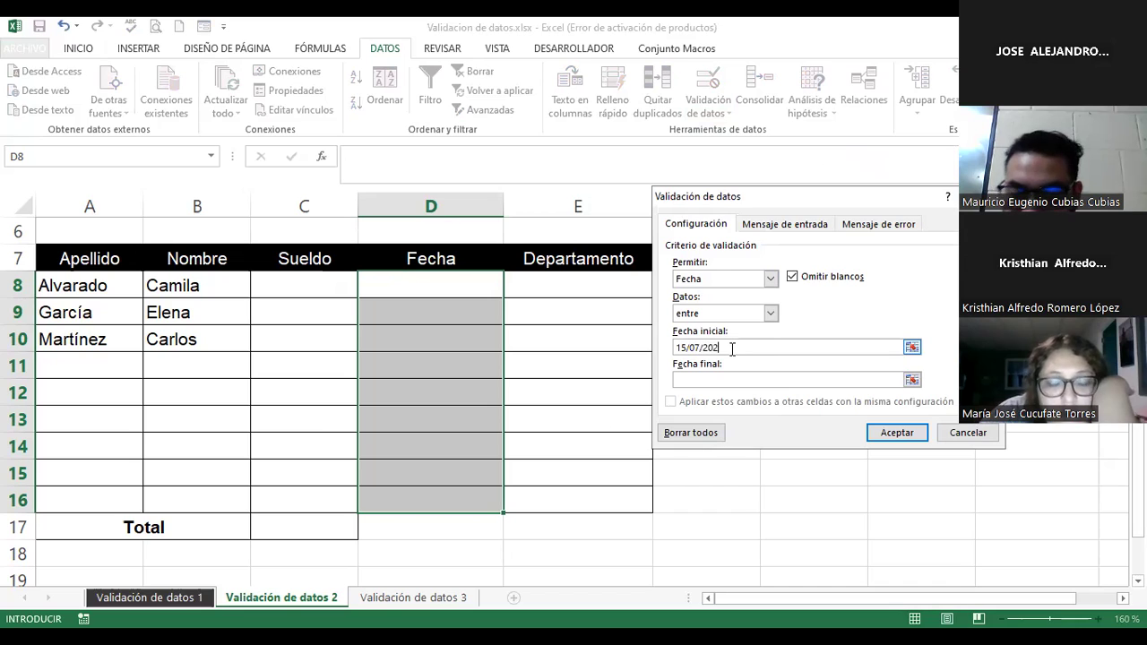
{"action": "type", "text": "3"}
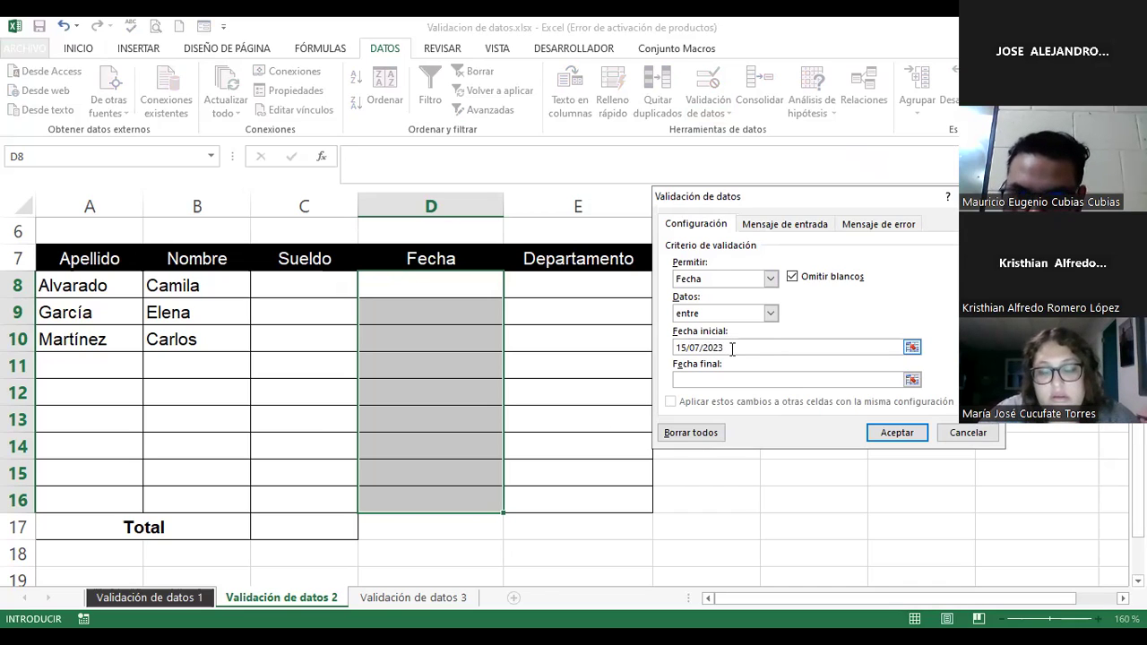
{"action": "key", "text": "Tab"}
{"action": "type", "text": "30"}
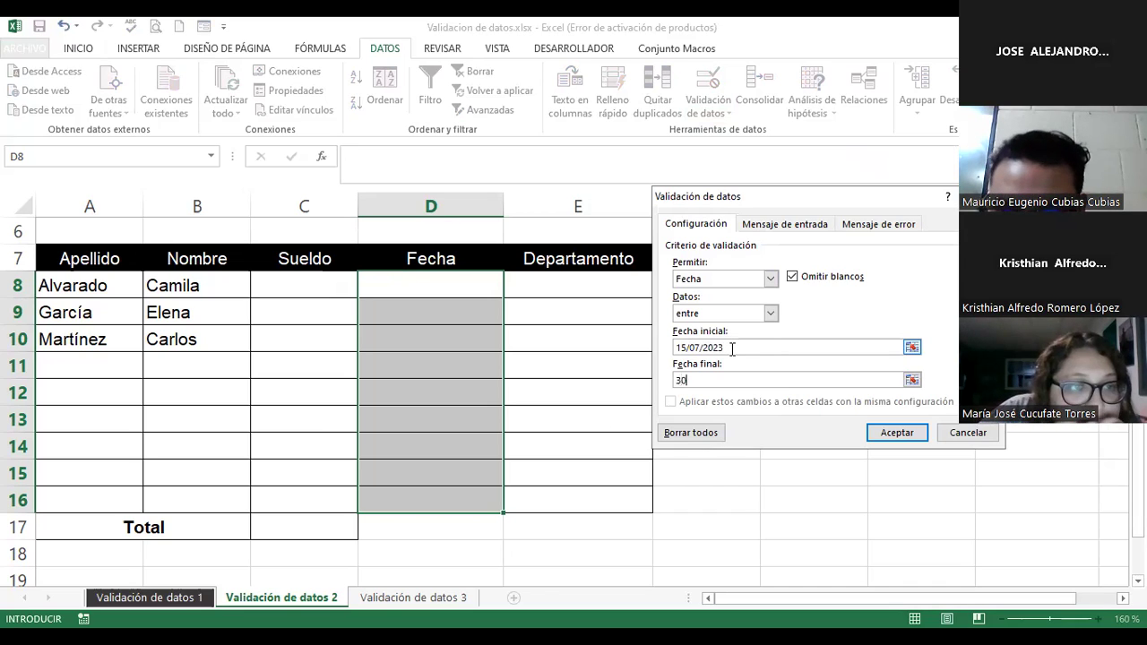
{"action": "type", "text": "/11"}
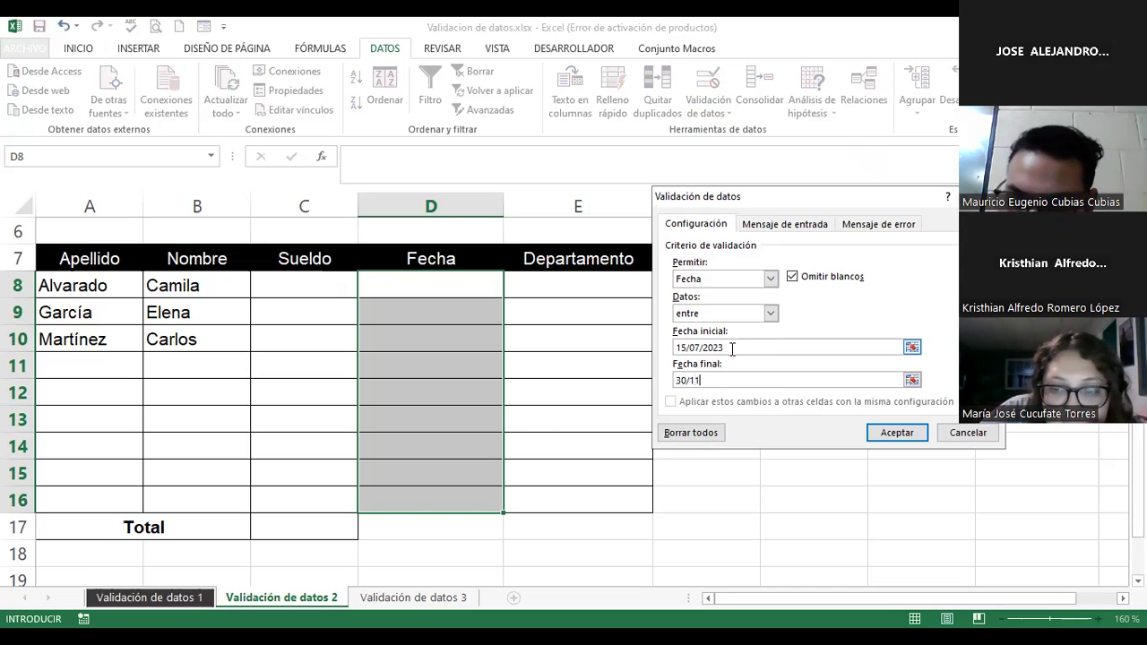
{"action": "type", "text": "/"}
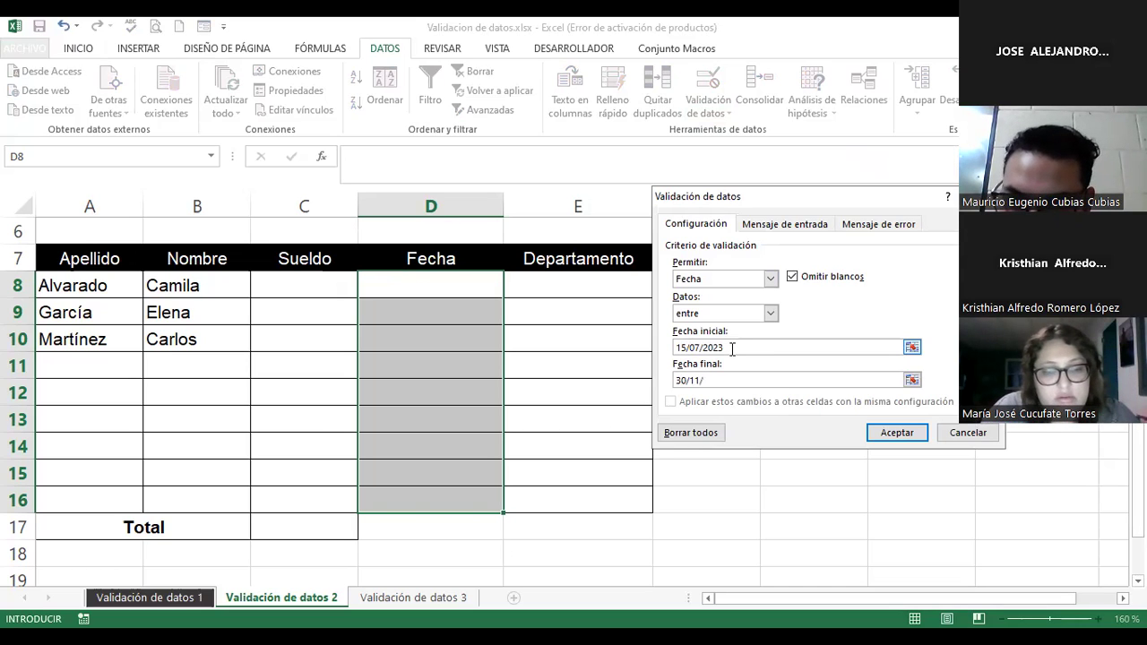
{"action": "type", "text": "2023"}
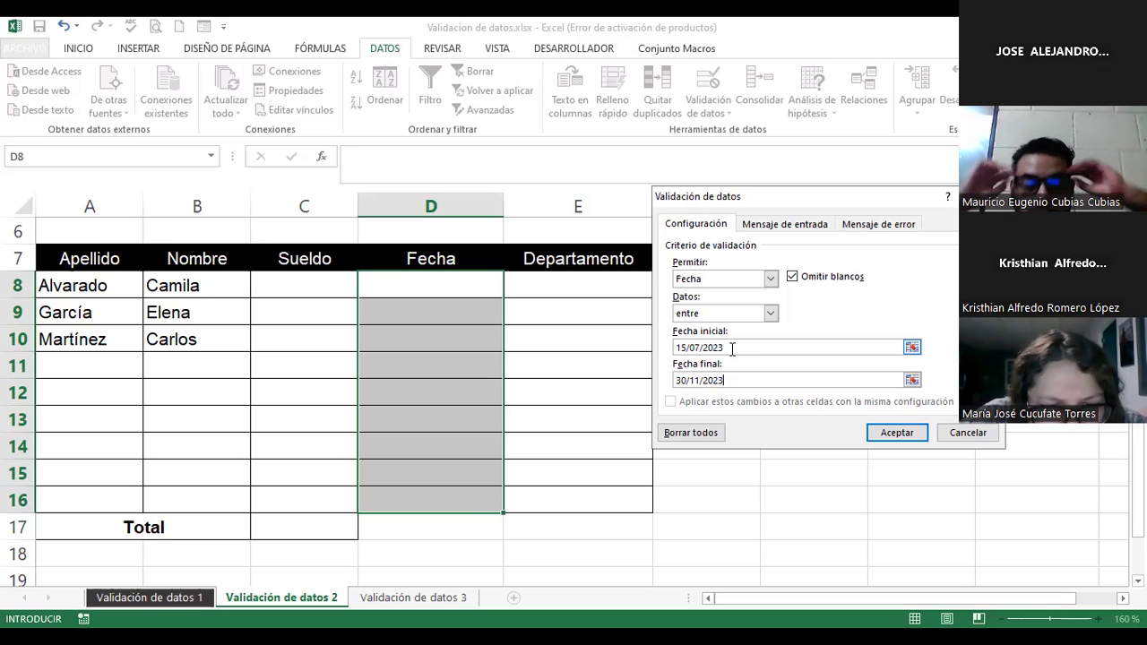
Give the Fecha Stop alert the title Error and the message 'Fecha inválida'.
{"action": "left_click", "coordinate": [866, 227]}
{"action": "left_click", "coordinate": [843, 302]}
{"action": "type", "text": "F"}
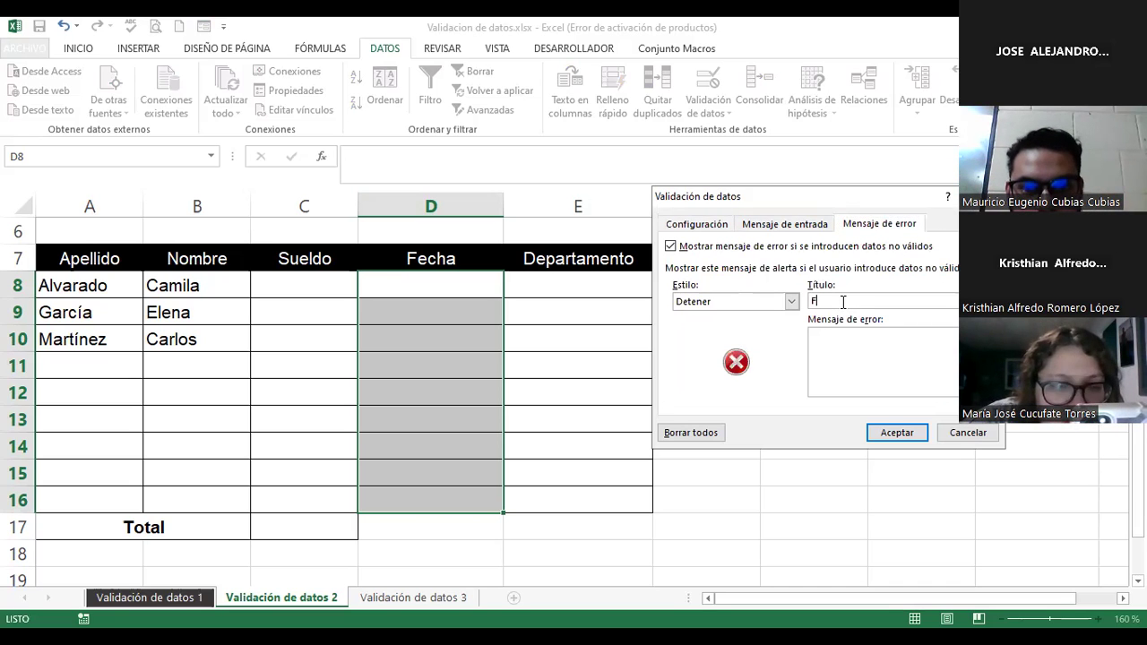
{"action": "type", "text": "rro"}
{"action": "key", "text": "Tab"}
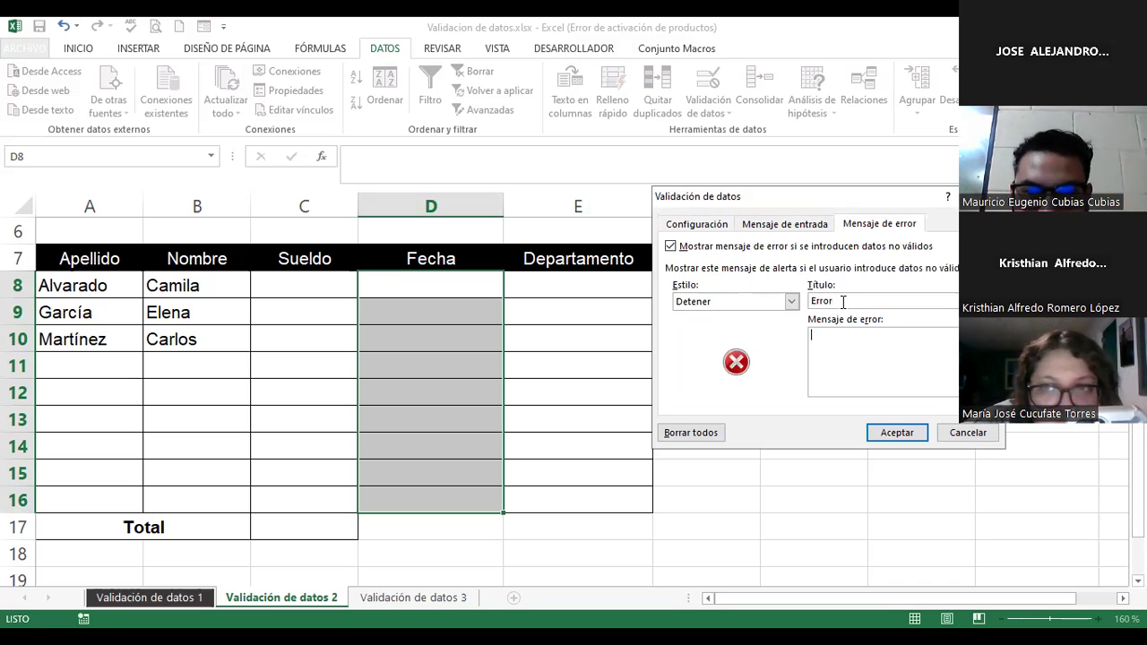
{"action": "type", "text": "Fecha"}
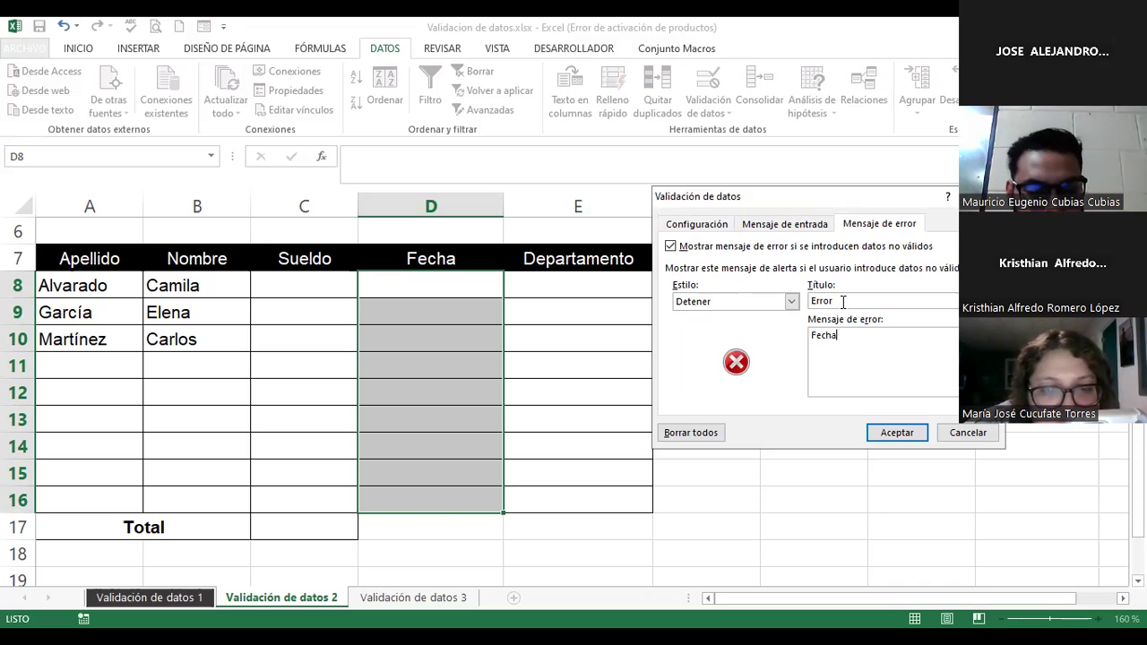
{"action": "type", "text": " inválida"}
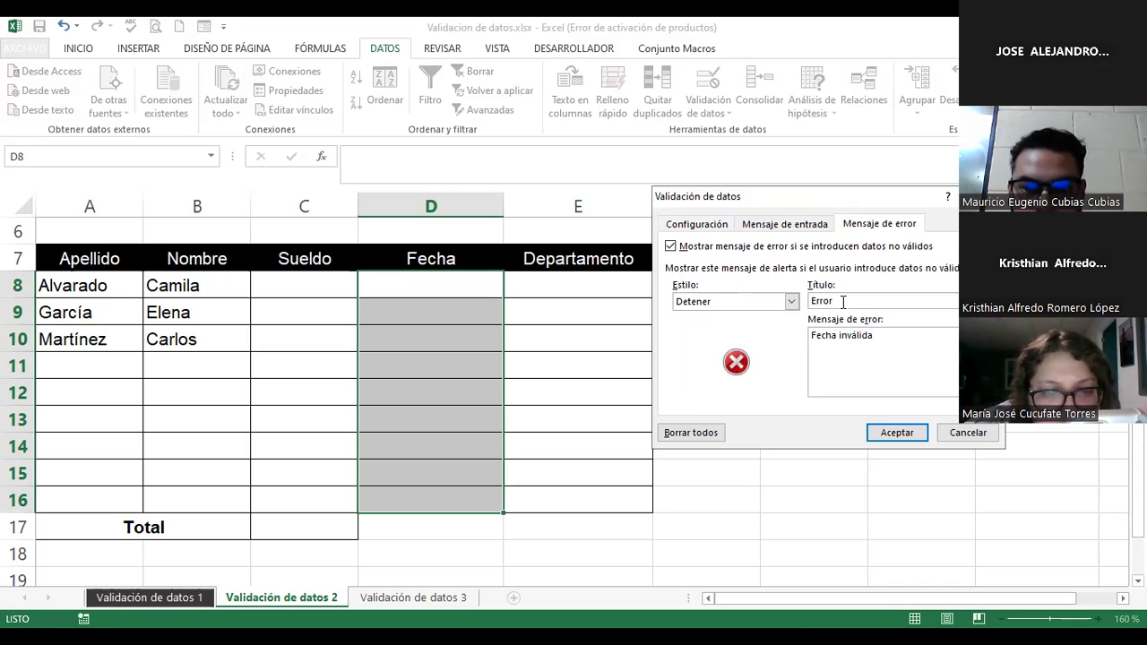
{"action": "left_click", "coordinate": [803, 223]}
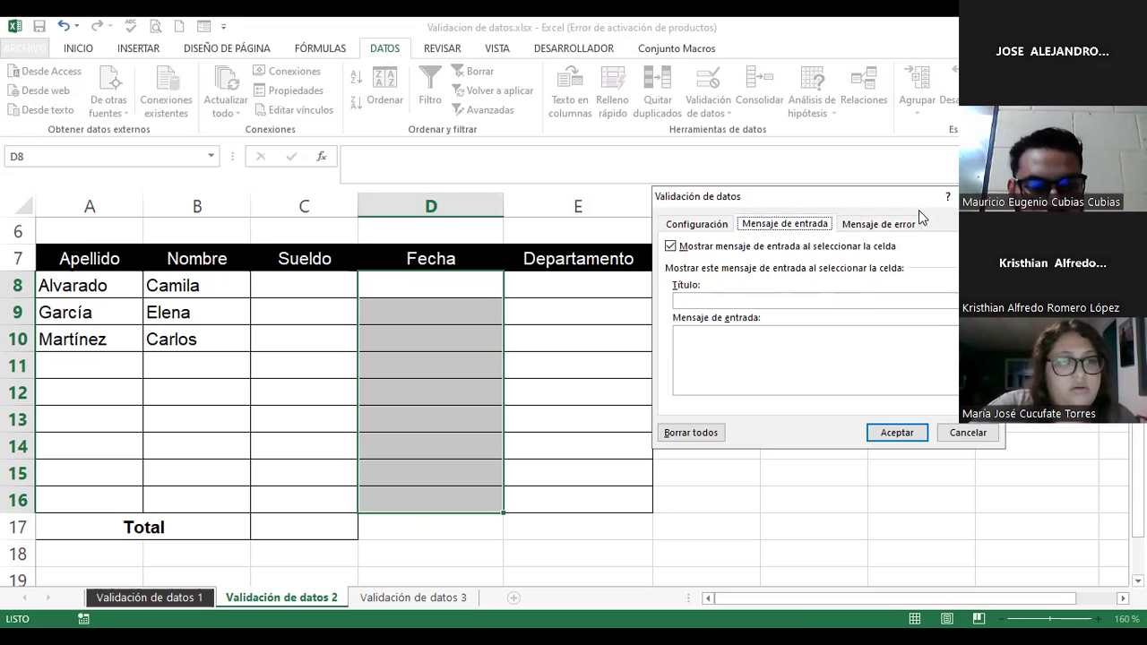
{"action": "left_click", "coordinate": [899, 229]}
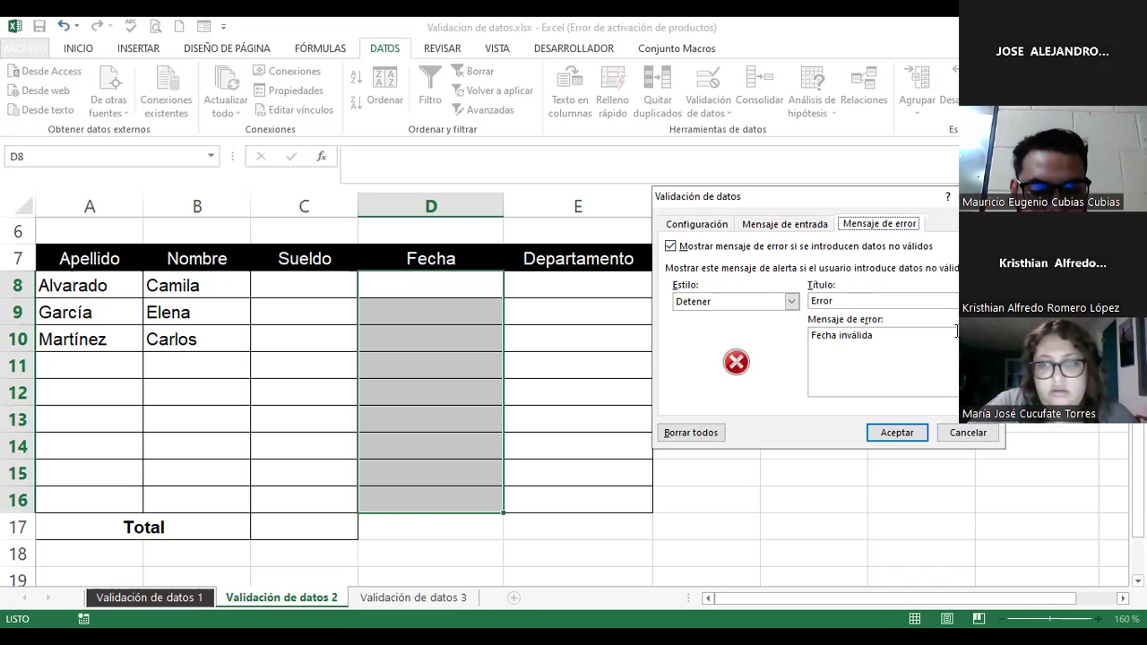
{"action": "left_click", "coordinate": [519, 599]}
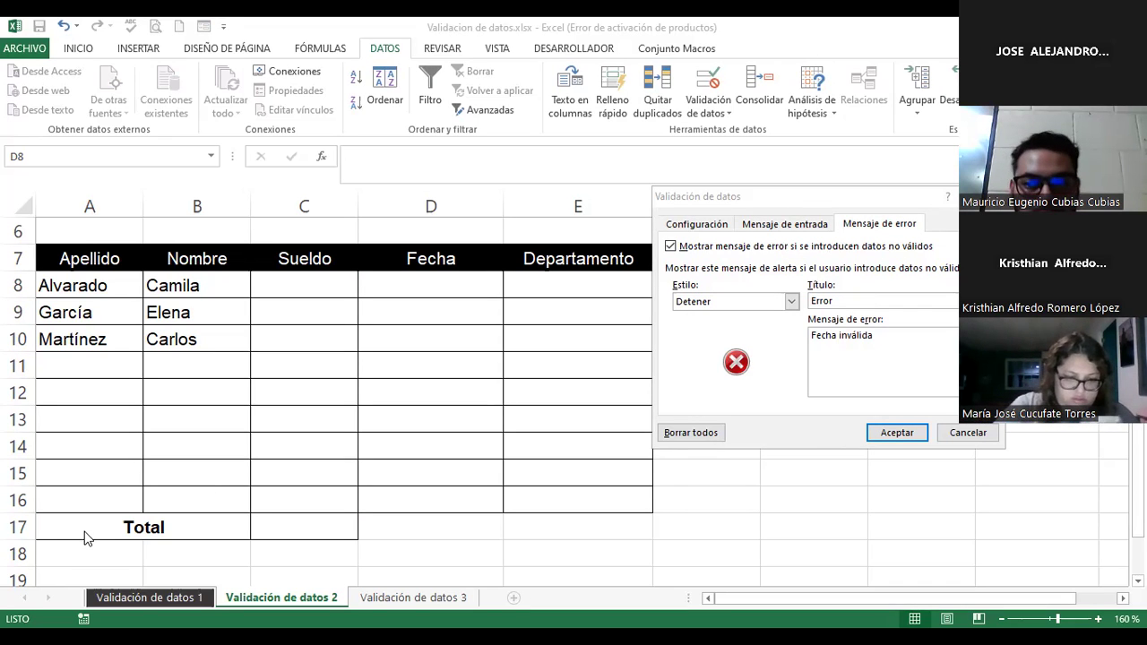
Confirm the between 15/07/2023–30/11/2023 date criteria and message tabs, then apply to D8:D16.
{"action": "left_click", "coordinate": [703, 225]}
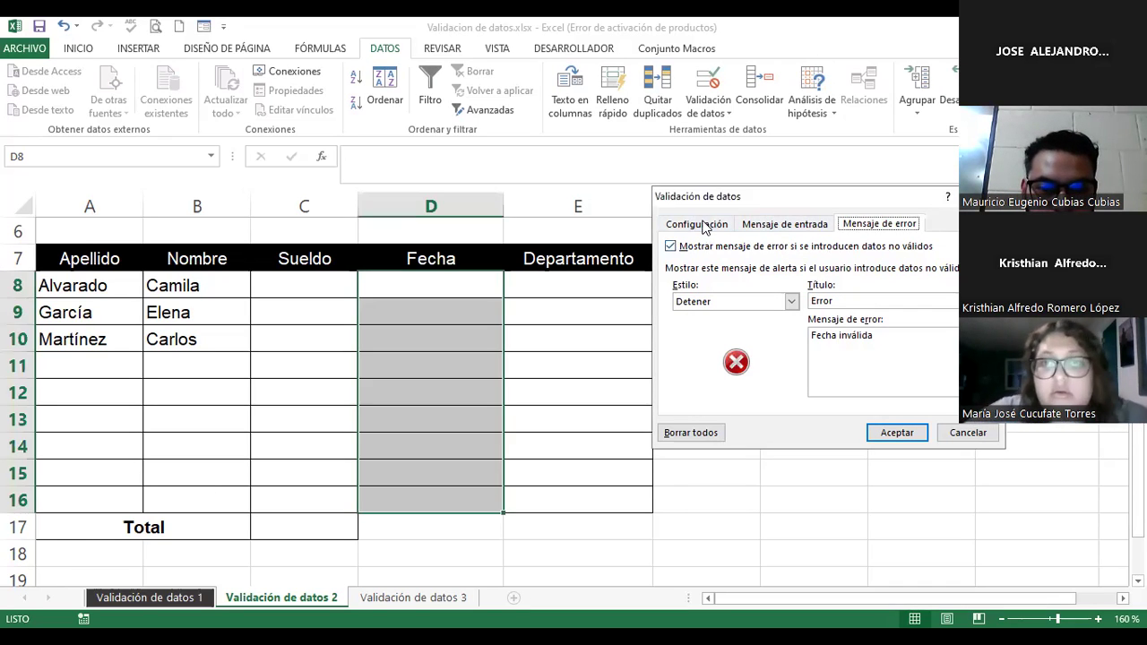
{"action": "left_click", "coordinate": [704, 225]}
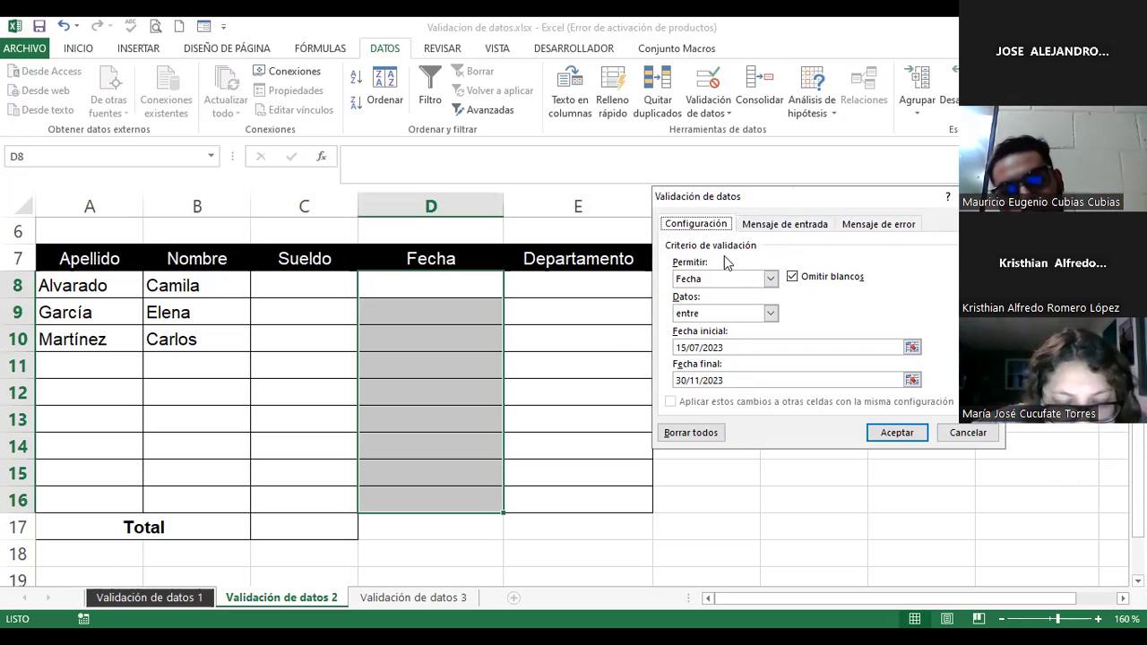
{"action": "left_click", "coordinate": [687, 394]}
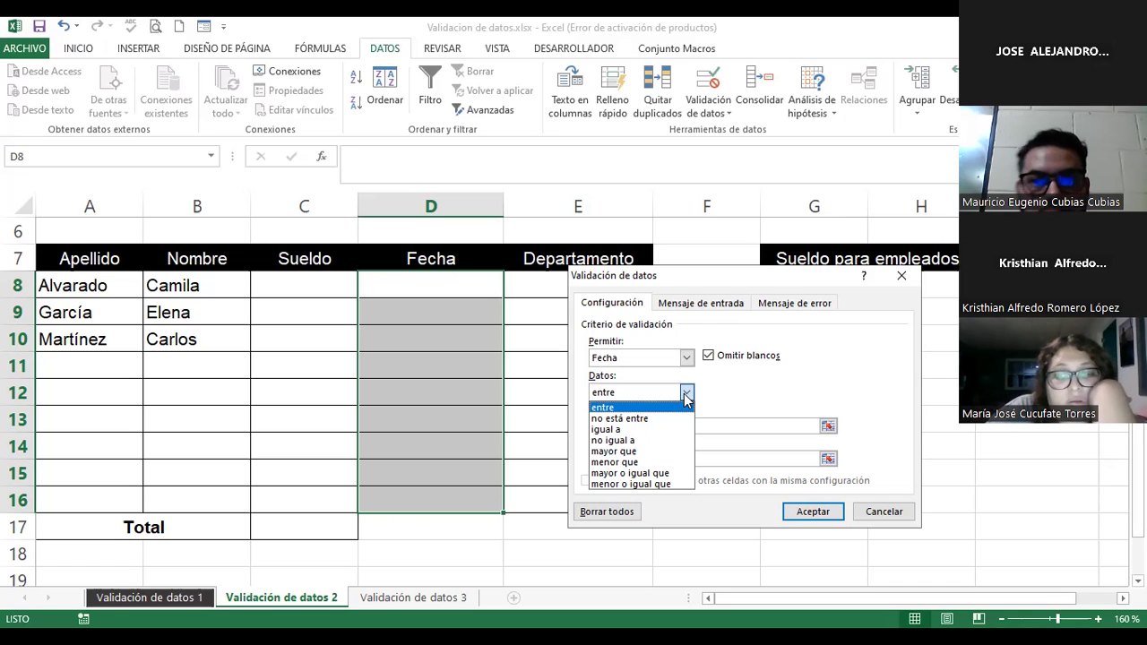
{"action": "left_click", "coordinate": [745, 374]}
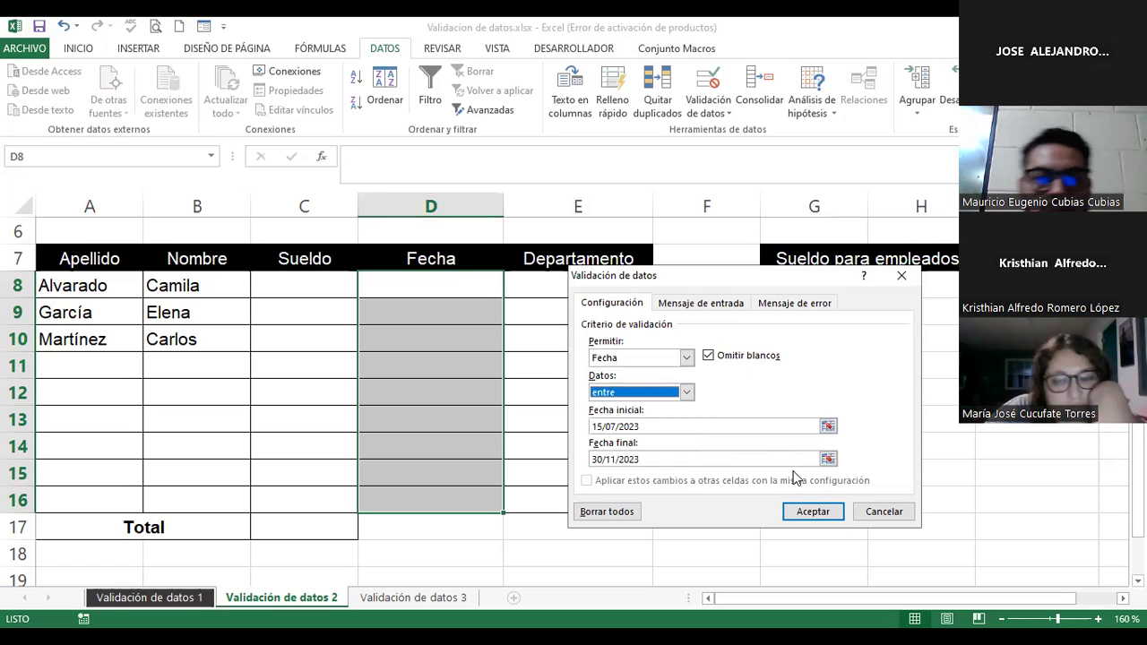
{"action": "left_click", "coordinate": [708, 305]}
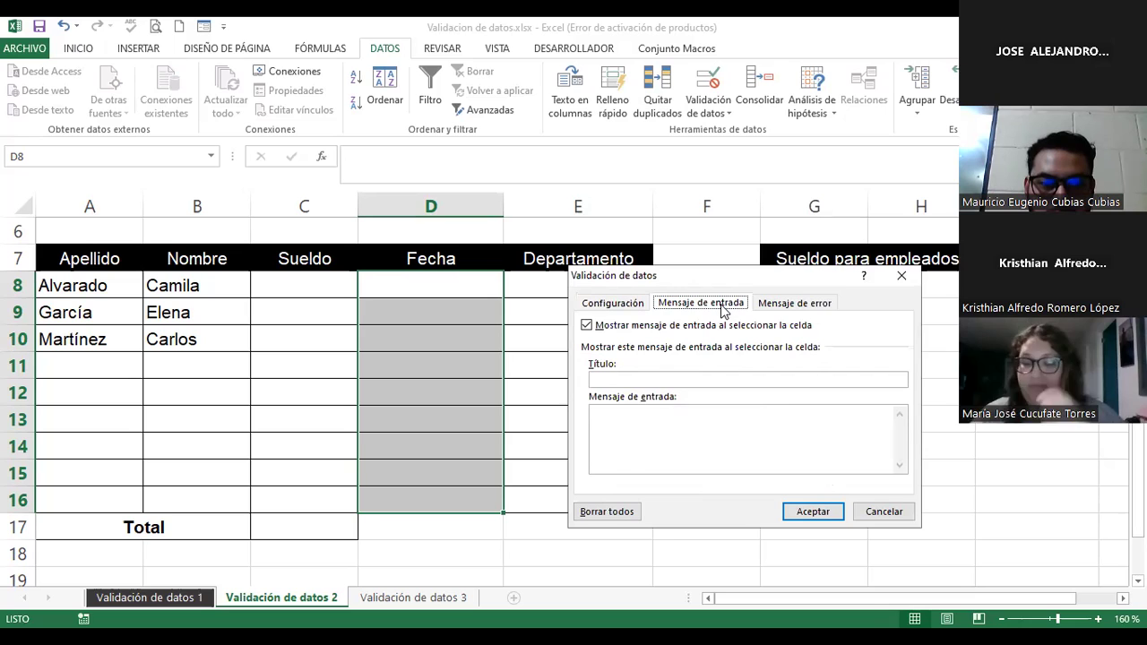
{"action": "left_click", "coordinate": [822, 307]}
{"action": "left_click", "coordinate": [814, 513]}
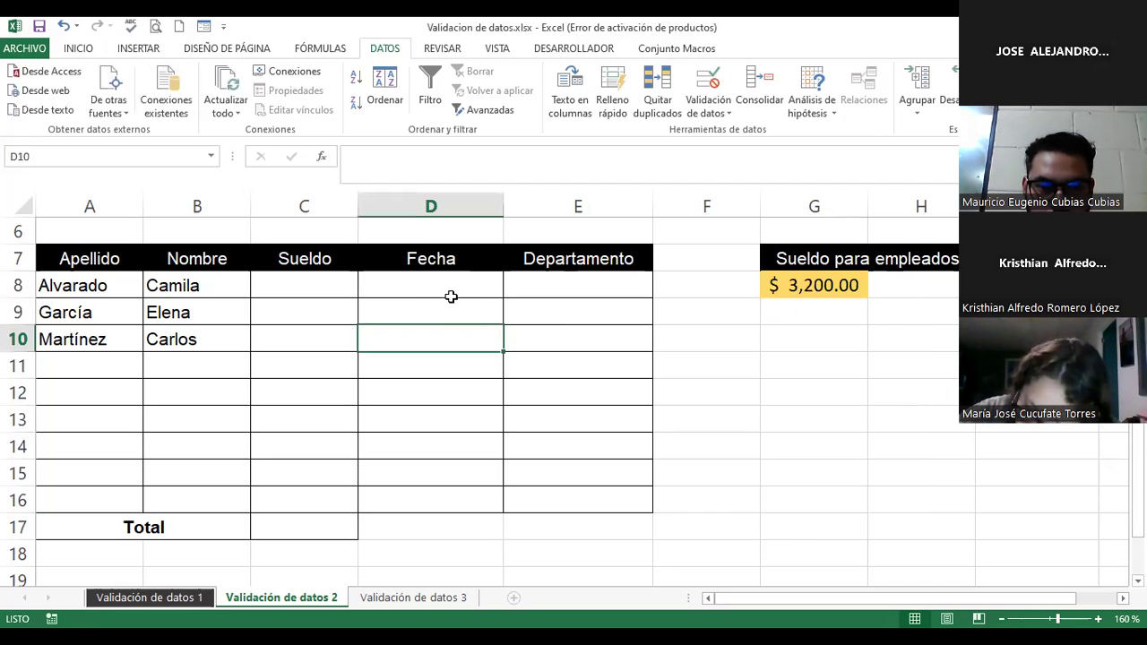
Enter the date 15/07/2023 in cell D8.
{"action": "left_click", "coordinate": [456, 284]}
{"action": "type", "text": "15/07/"}
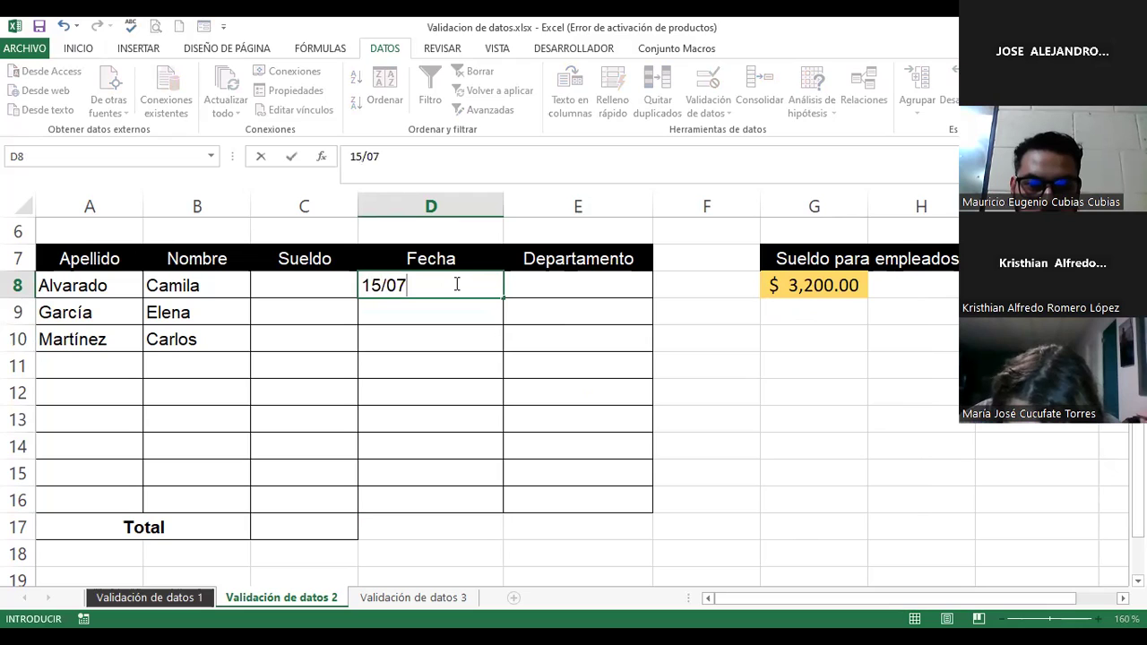
{"action": "type", "text": "2023"}
{"action": "key", "text": "Return"}
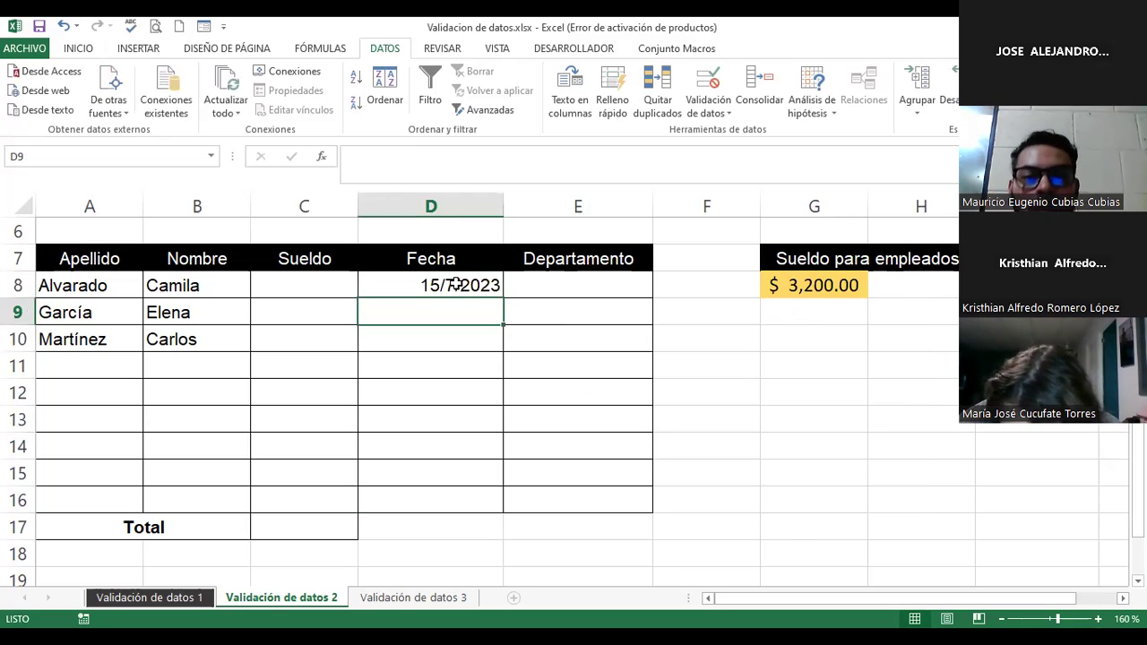
Try '03 de junio 2023' and '20 de julio 2023' in D9, dismissing each Fecha inválida alert.
{"action": "type", "text": "03 "}
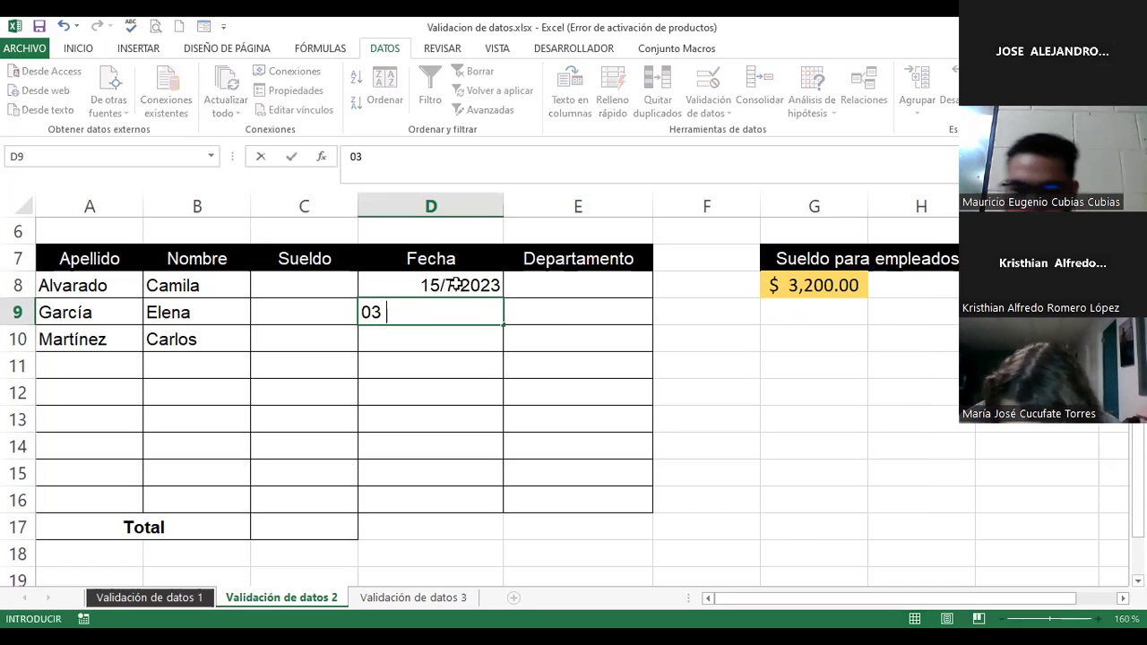
{"action": "type", "text": "de junio "}
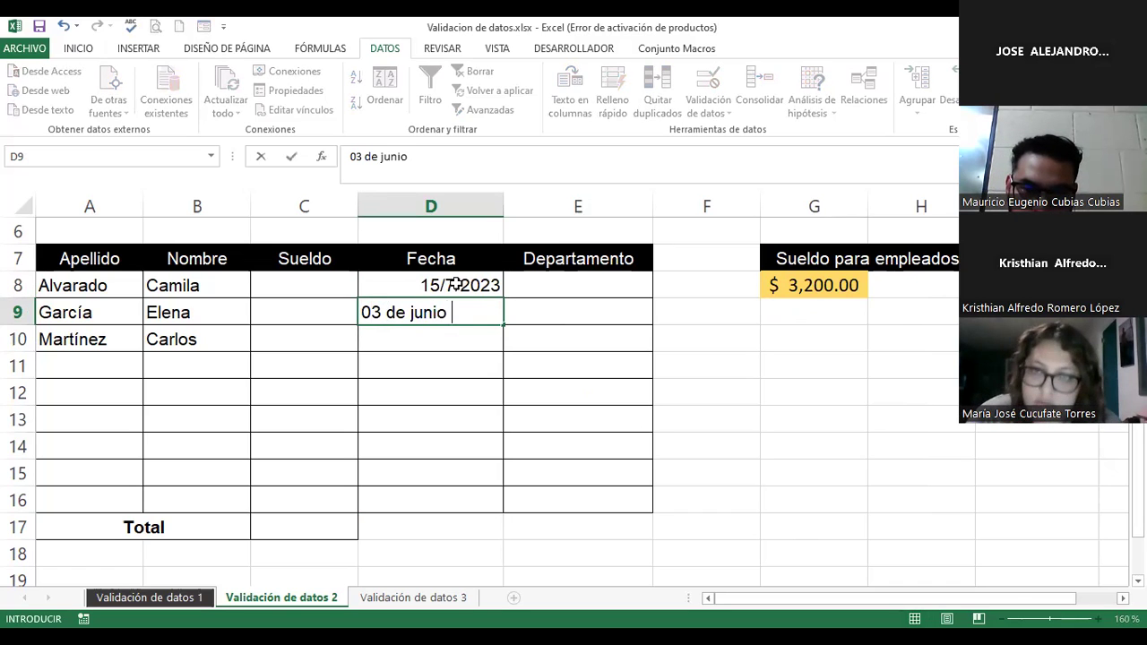
{"action": "type", "text": "2023"}
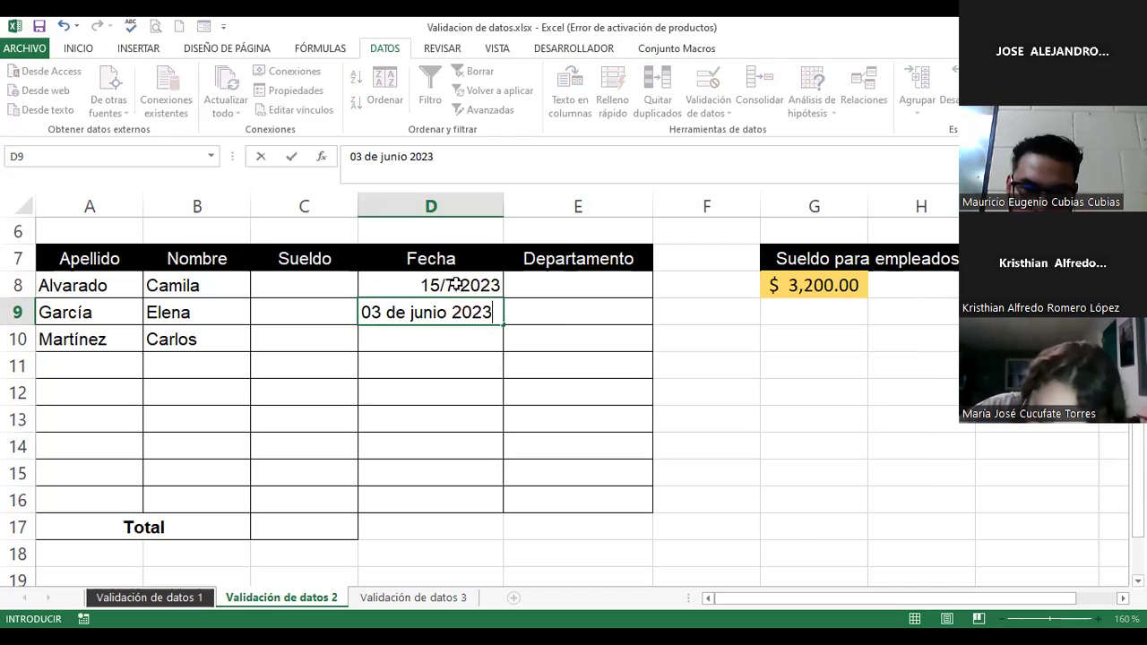
{"action": "key", "text": "Return"}
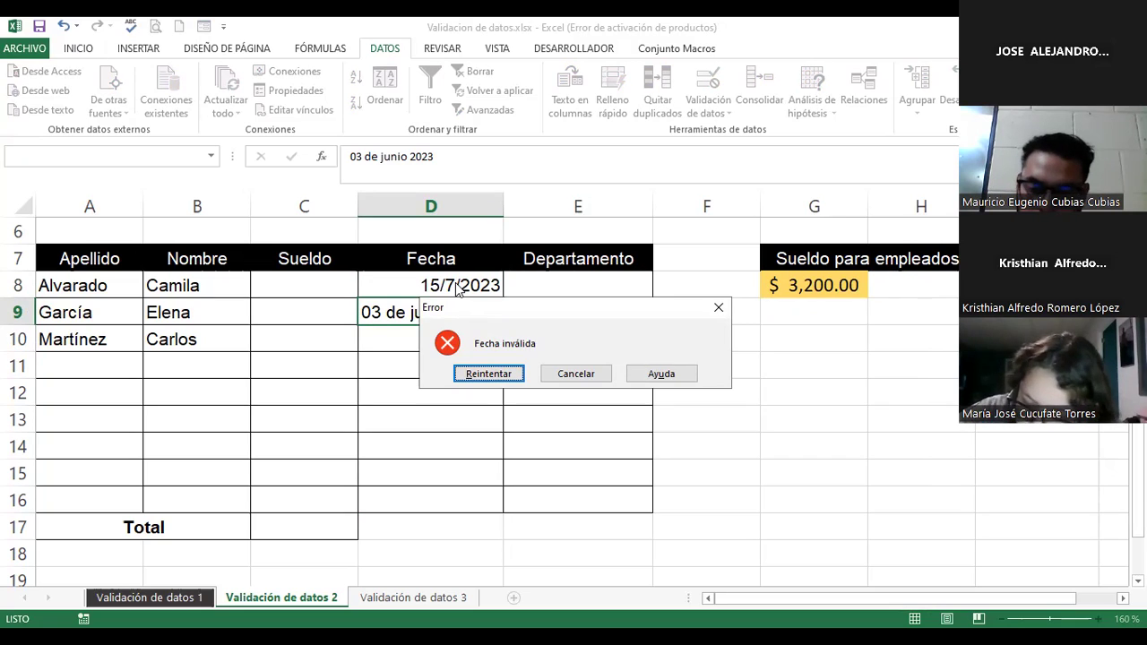
{"action": "key", "text": "Return"}
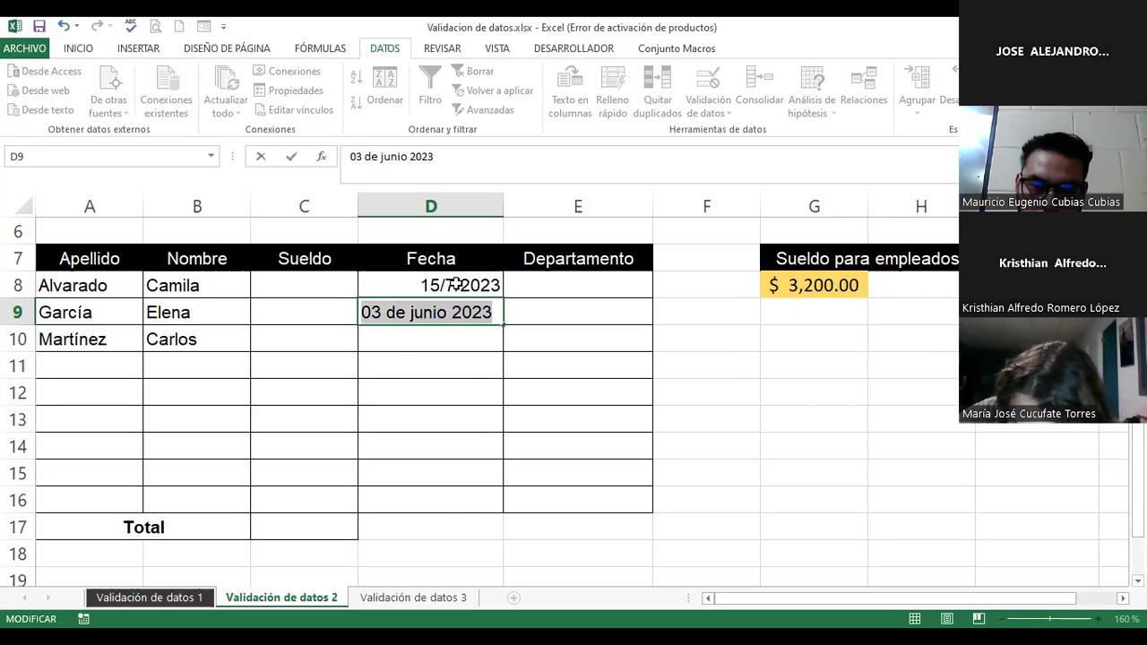
{"action": "type", "text": "20 de julio 2"}
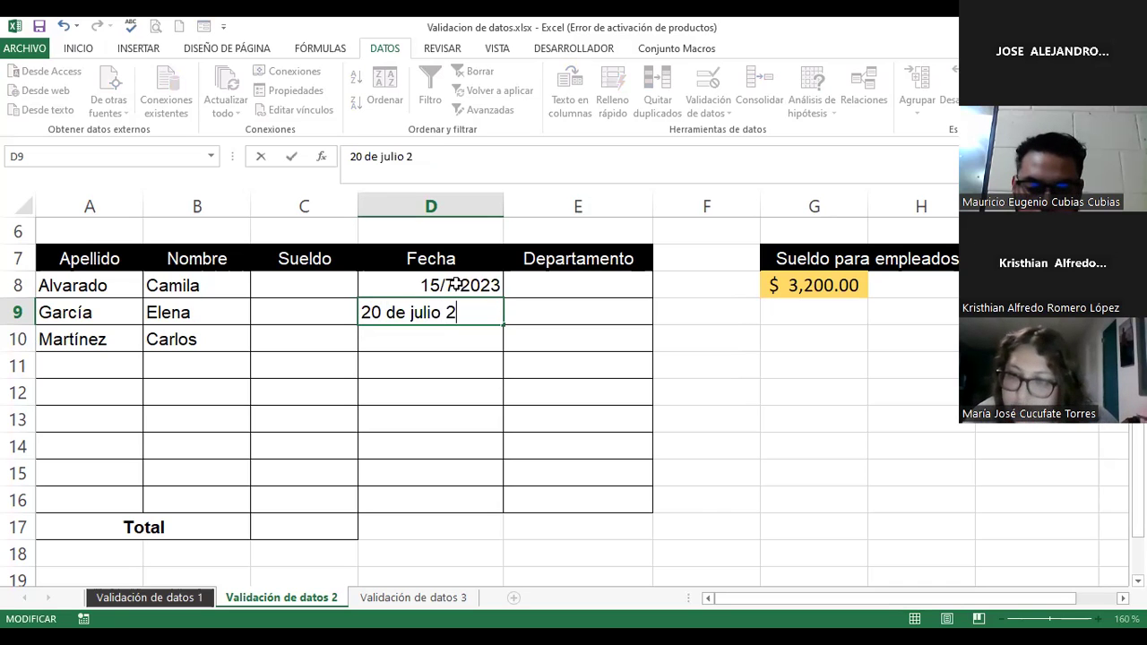
{"action": "type", "text": "023"}
{"action": "key", "text": "Return"}
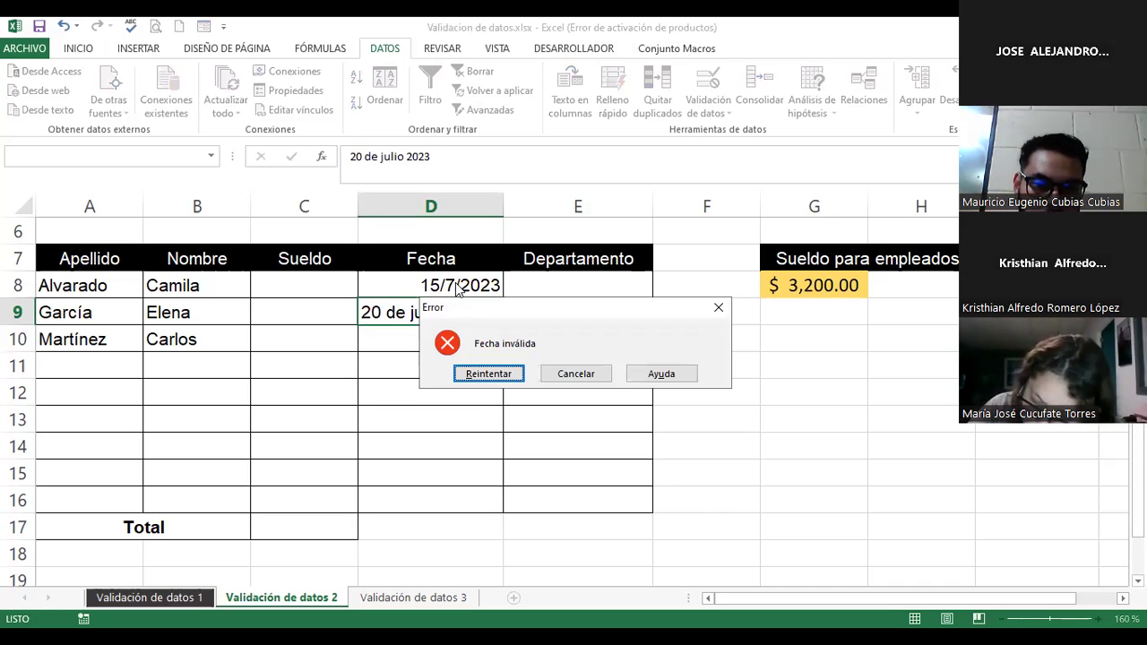
{"action": "key", "text": "Return"}
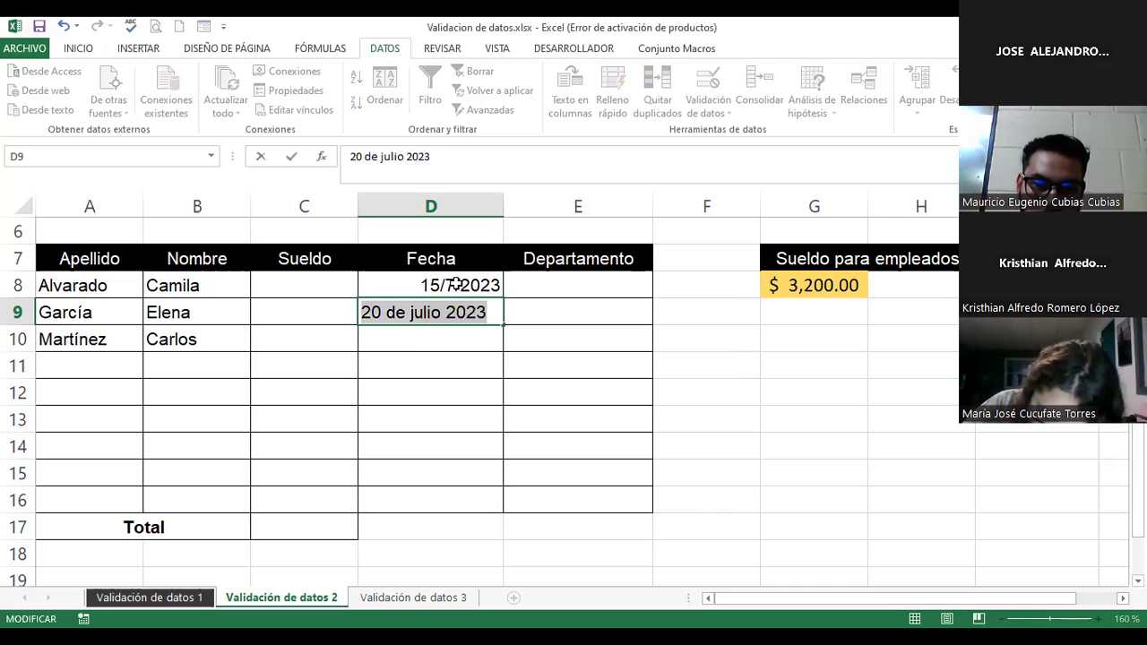
Correct the D9 entry to 20/07/2023 so the date rule accepts it.
{"action": "left_click", "coordinate": [413, 313]}
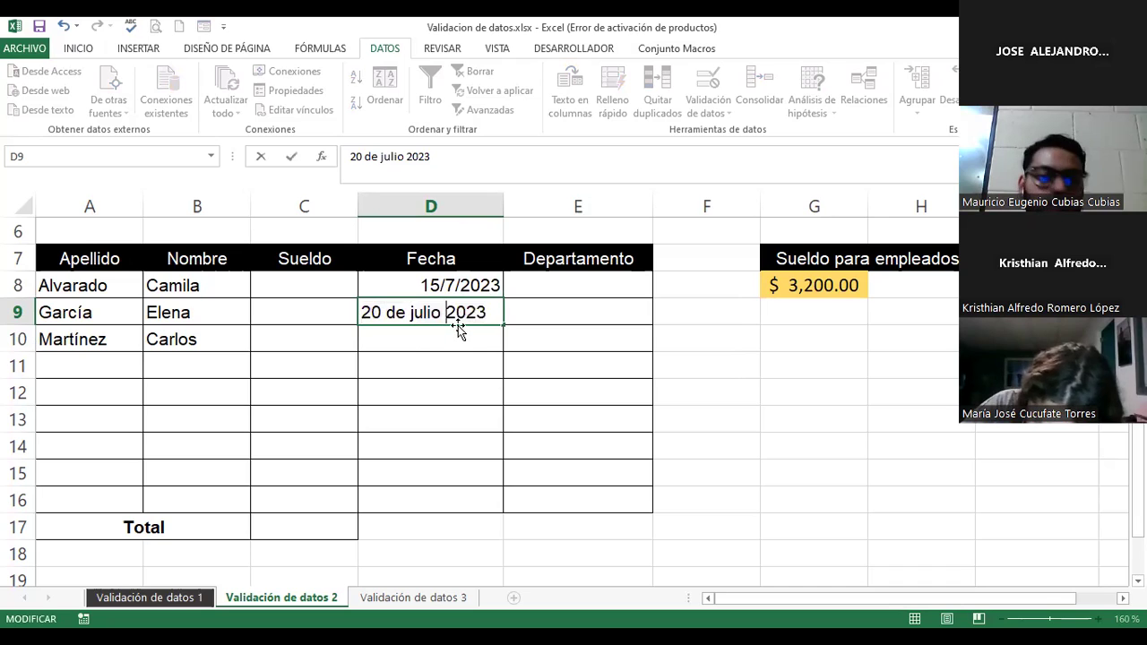
{"action": "key", "text": "BackSpace"}
{"action": "key", "text": "BackSpace"}
{"action": "key", "text": "BackSpace"}
{"action": "key", "text": "BackSpace"}
{"action": "key", "text": "BackSpace"}
{"action": "key", "text": "BackSpace"}
{"action": "key", "text": "BackSpace"}
{"action": "key", "text": "BackSpace"}
{"action": "key", "text": "BackSpace"}
{"action": "type", "text": "/07"}
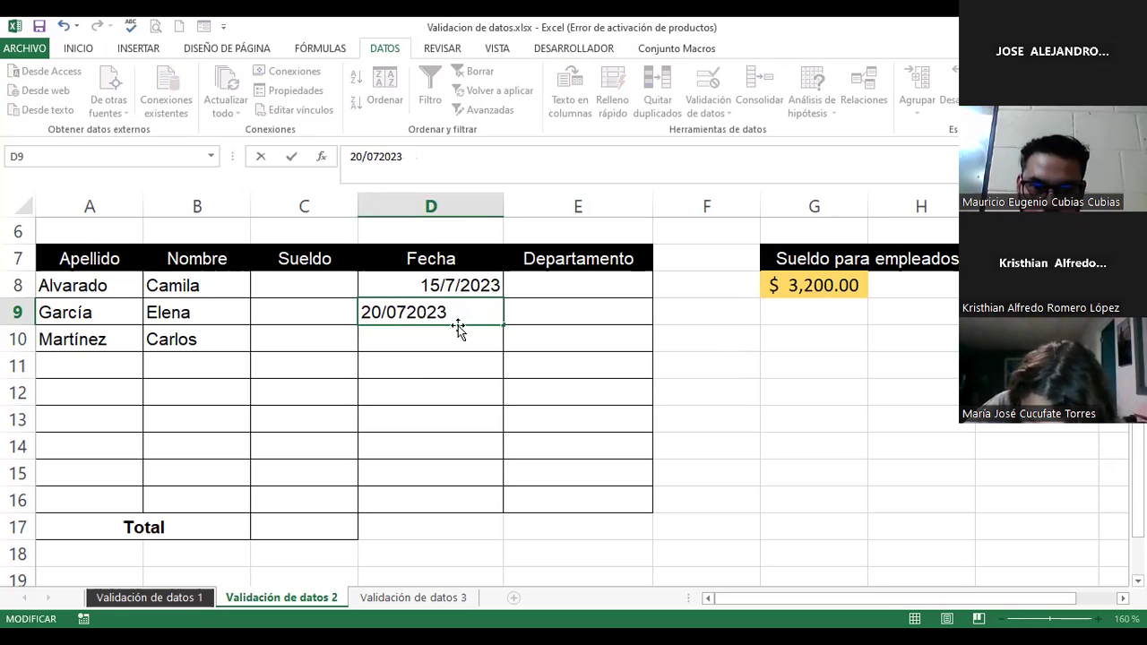
{"action": "type", "text": "/"}
{"action": "key", "text": "Return"}
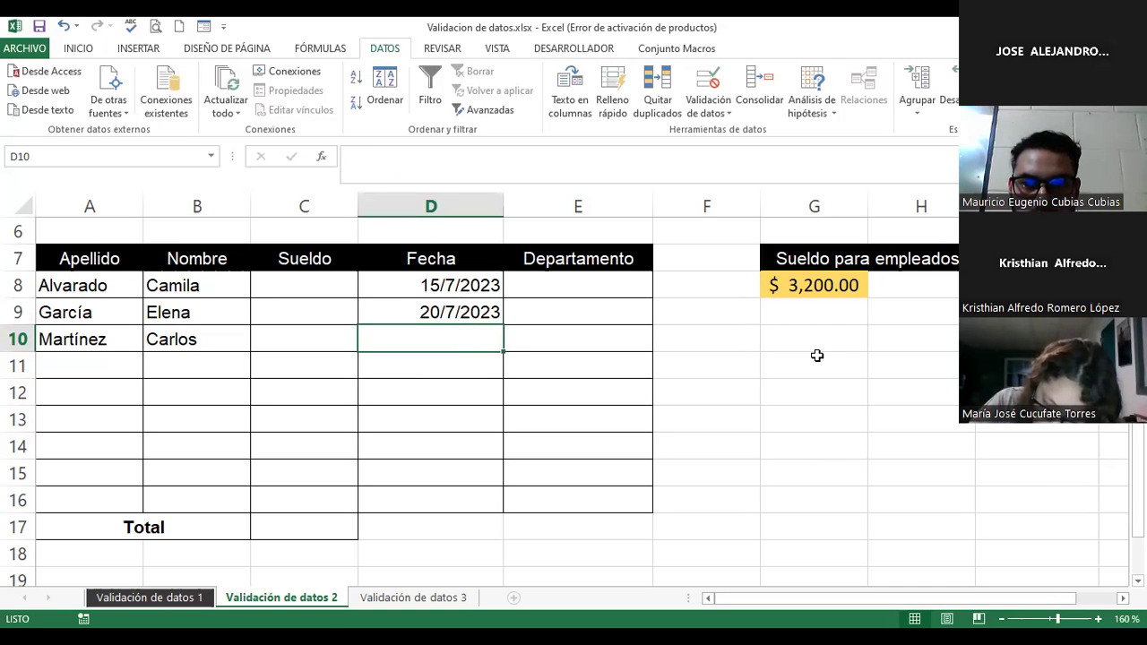
{"action": "left_click", "coordinate": [772, 292]}
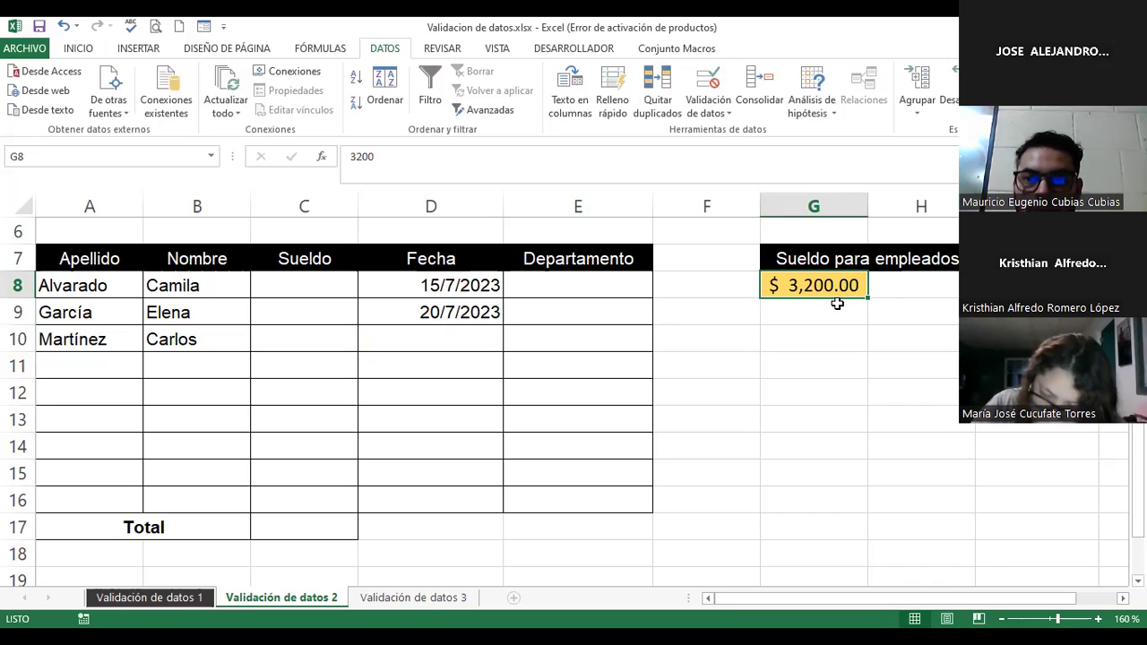
{"action": "left_click", "coordinate": [330, 288]}
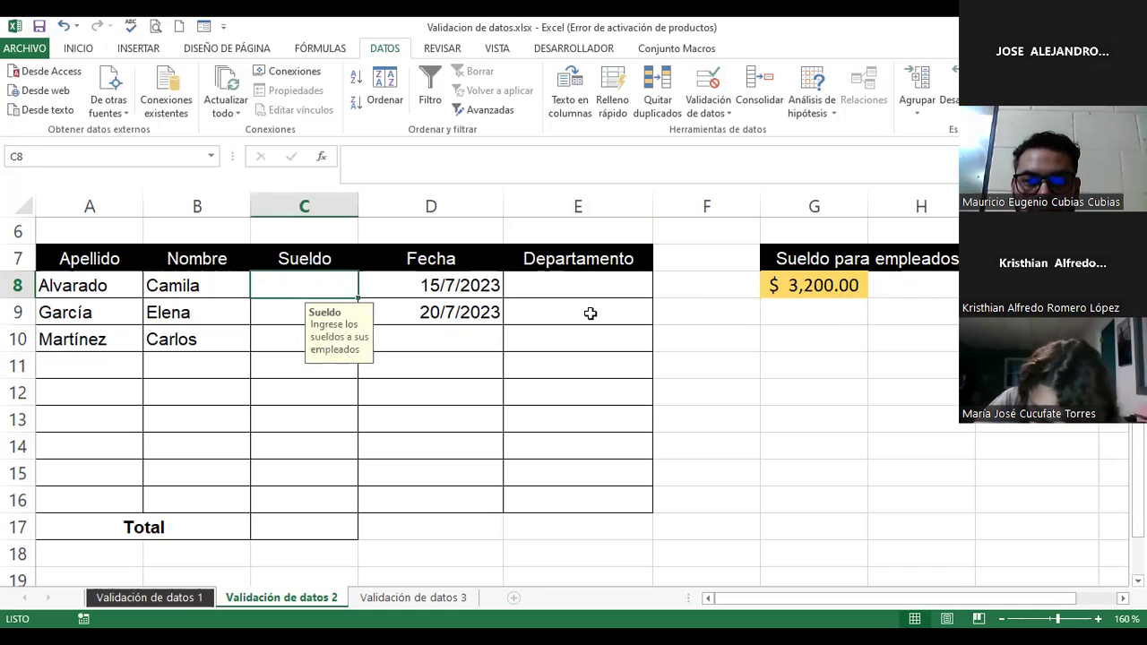
{"action": "left_click", "coordinate": [273, 339]}
{"action": "left_click", "coordinate": [275, 392]}
{"action": "left_click", "coordinate": [280, 421]}
{"action": "left_click", "coordinate": [281, 451]}
{"action": "left_click", "coordinate": [318, 286]}
{"action": "left_click_drag", "start_coordinate": [318, 286], "coordinate": [335, 495]}
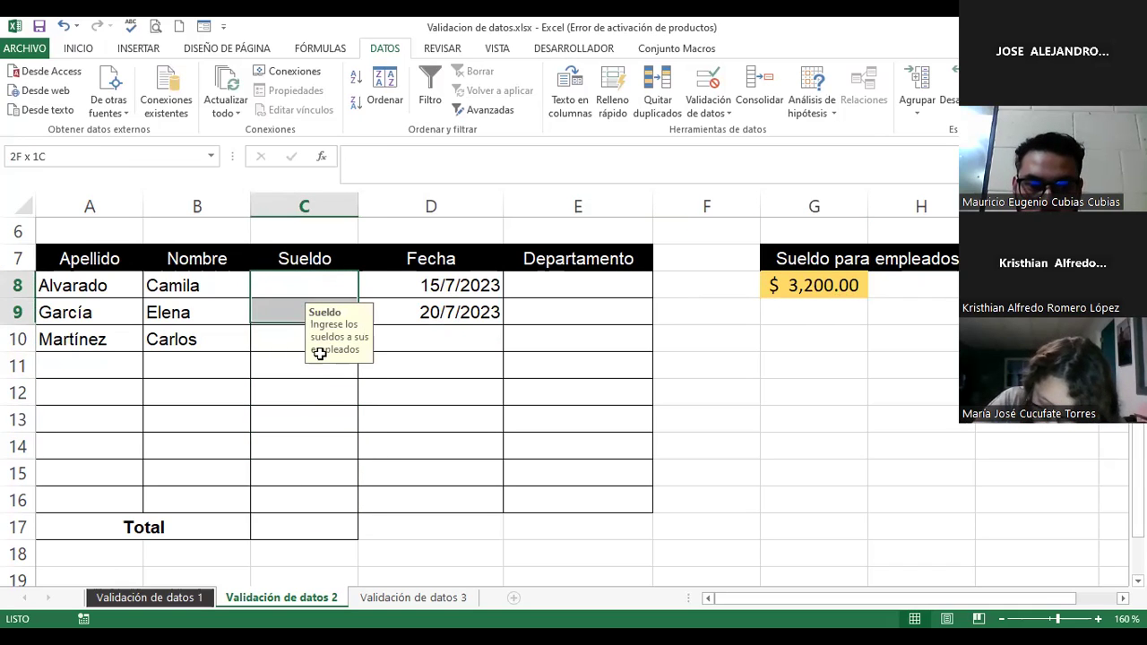
{"action": "left_click", "coordinate": [300, 358]}
{"action": "mouse_move", "coordinate": [302, 290]}
{"action": "left_mouse_down"}
{"action": "mouse_move", "coordinate": [288, 506]}
{"action": "mouse_move", "coordinate": [297, 489]}
{"action": "left_mouse_up"}
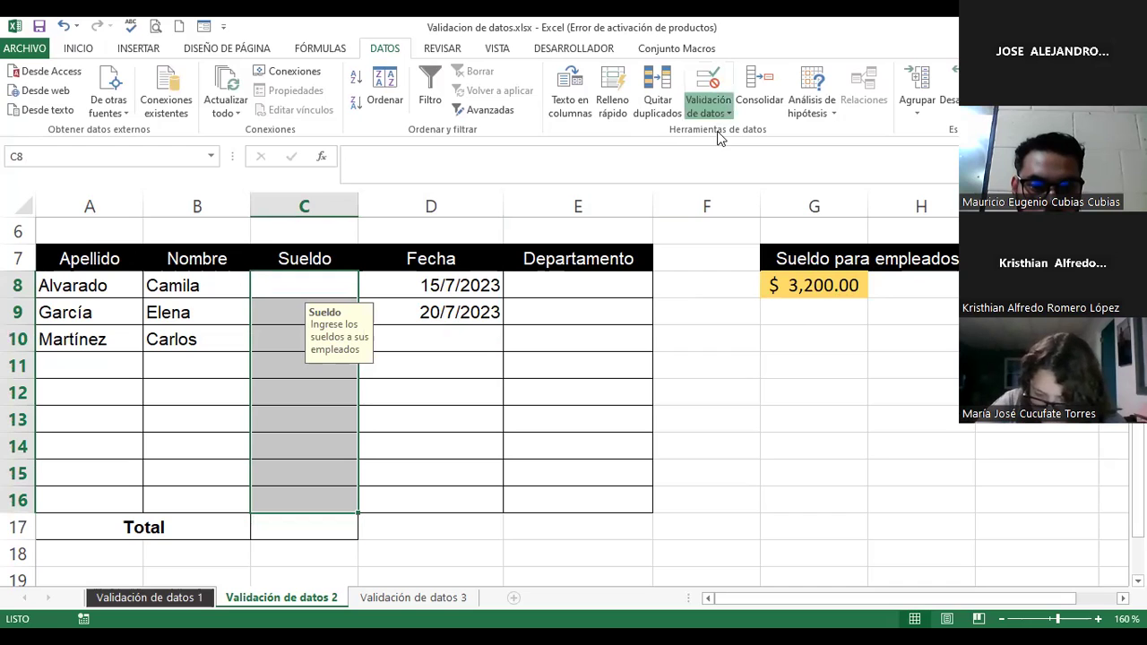
{"action": "left_click", "coordinate": [708, 90]}
{"action": "left_click", "coordinate": [610, 304]}
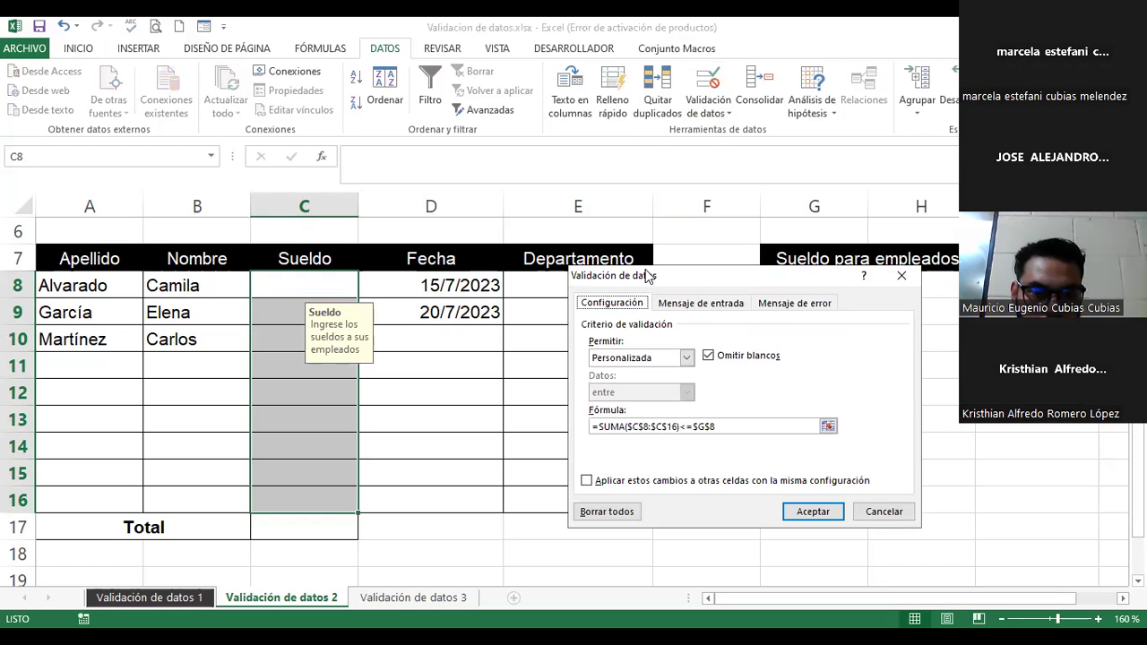
{"action": "left_click_drag", "start_coordinate": [647, 276], "coordinate": [511, 270]}
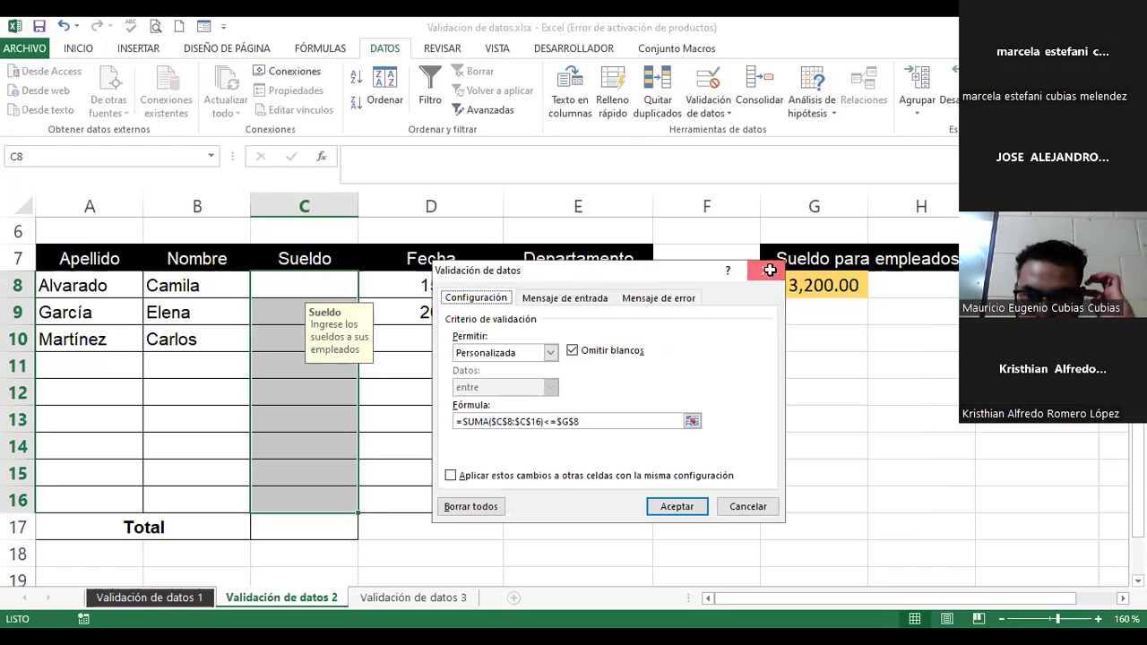
{"action": "left_click", "coordinate": [769, 270]}
{"action": "left_click", "coordinate": [488, 371]}
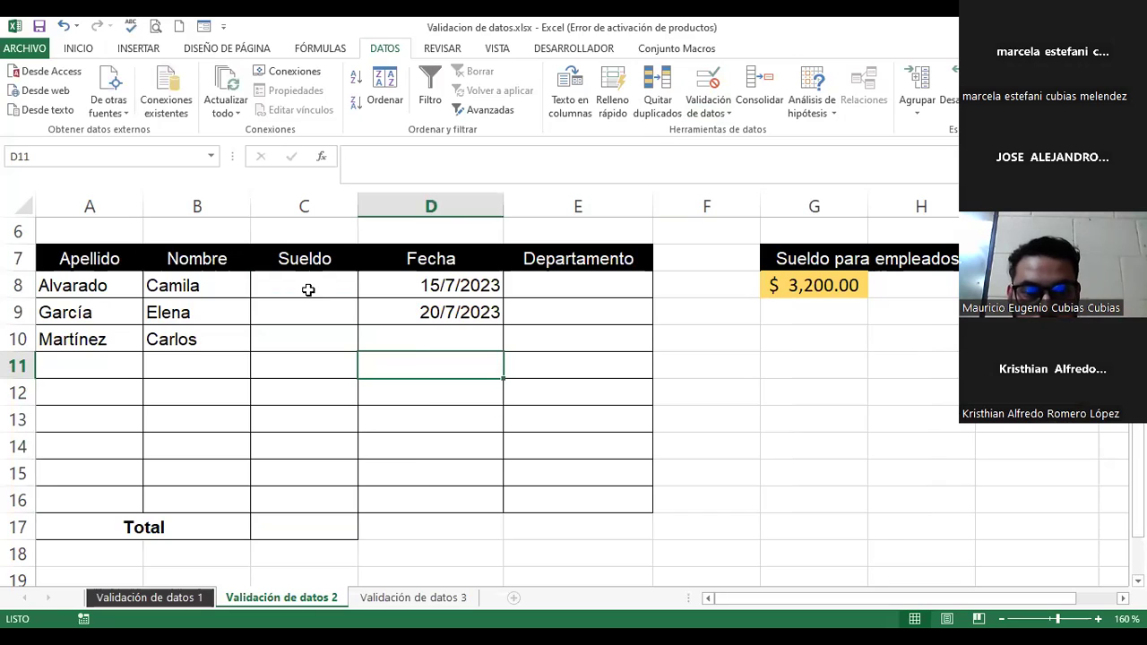
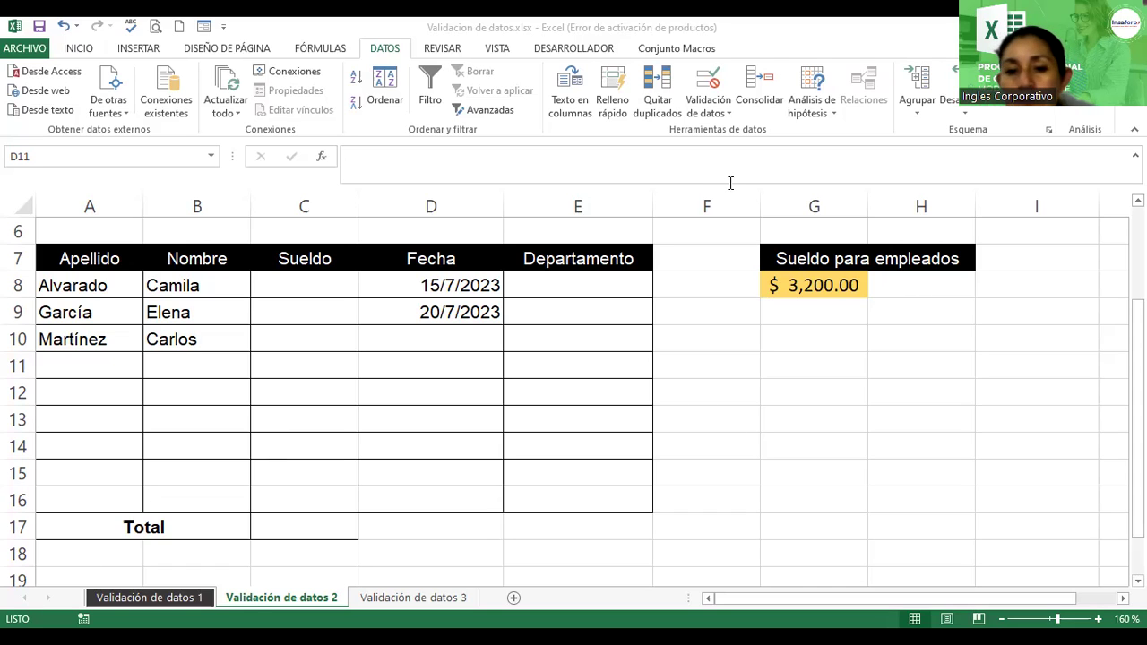
Review the date validation rule on D8:D16 of Validación de datos 2 without changing it.
{"action": "left_click", "coordinate": [183, 601]}
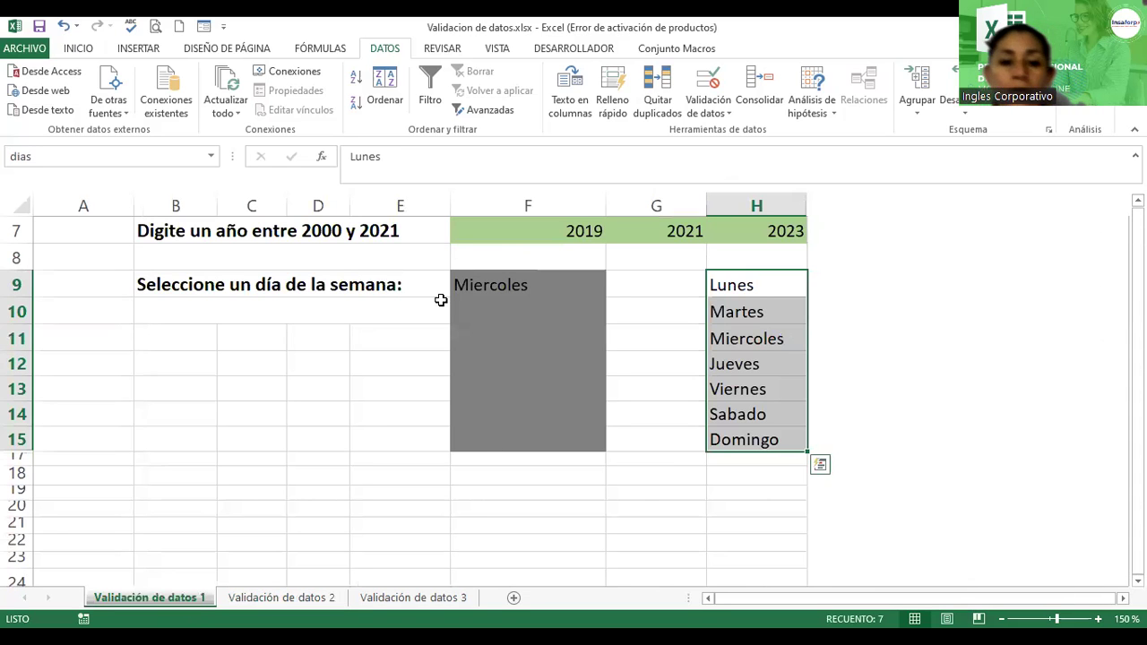
{"action": "left_click", "coordinate": [340, 599]}
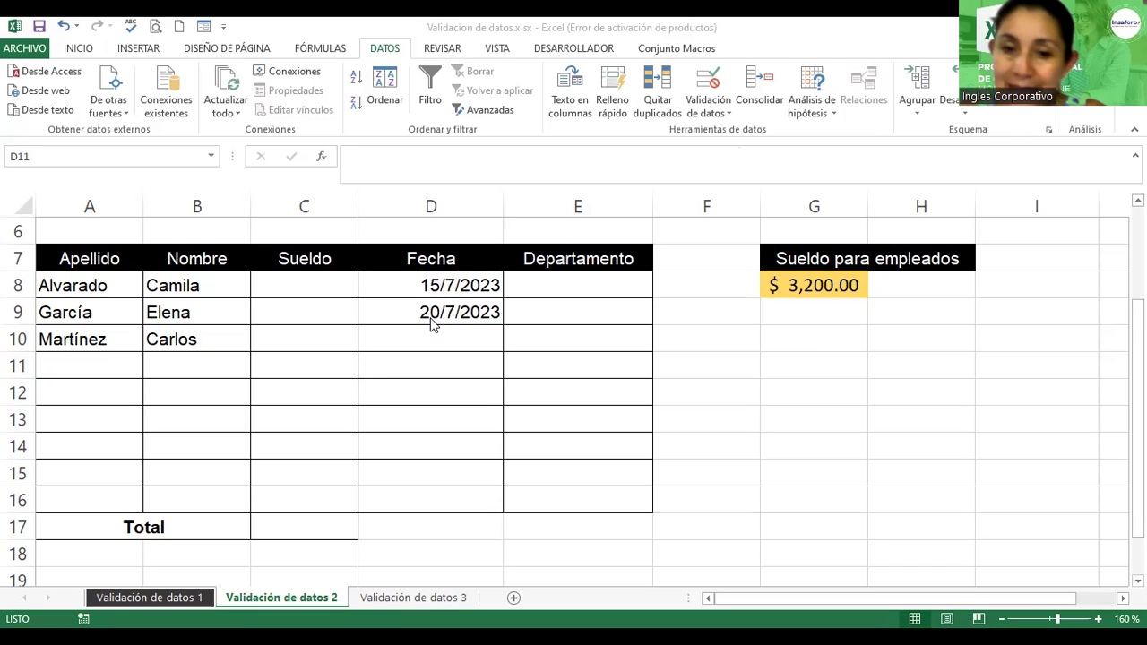
{"action": "left_click_drag", "start_coordinate": [431, 289], "coordinate": [469, 504]}
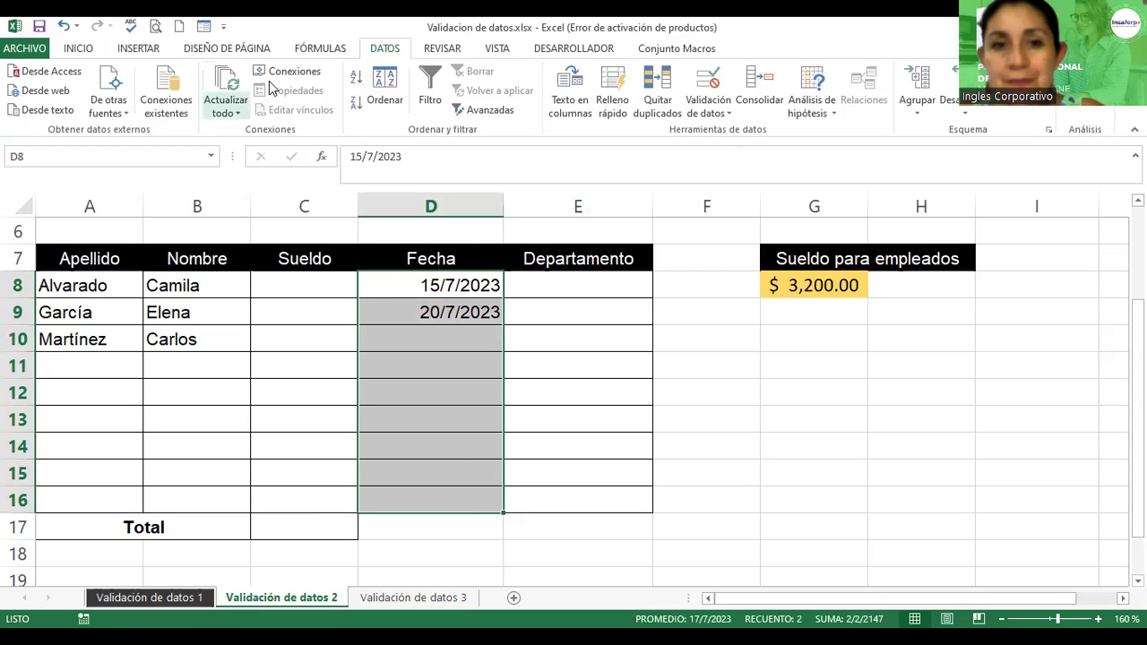
{"action": "left_click", "coordinate": [714, 83]}
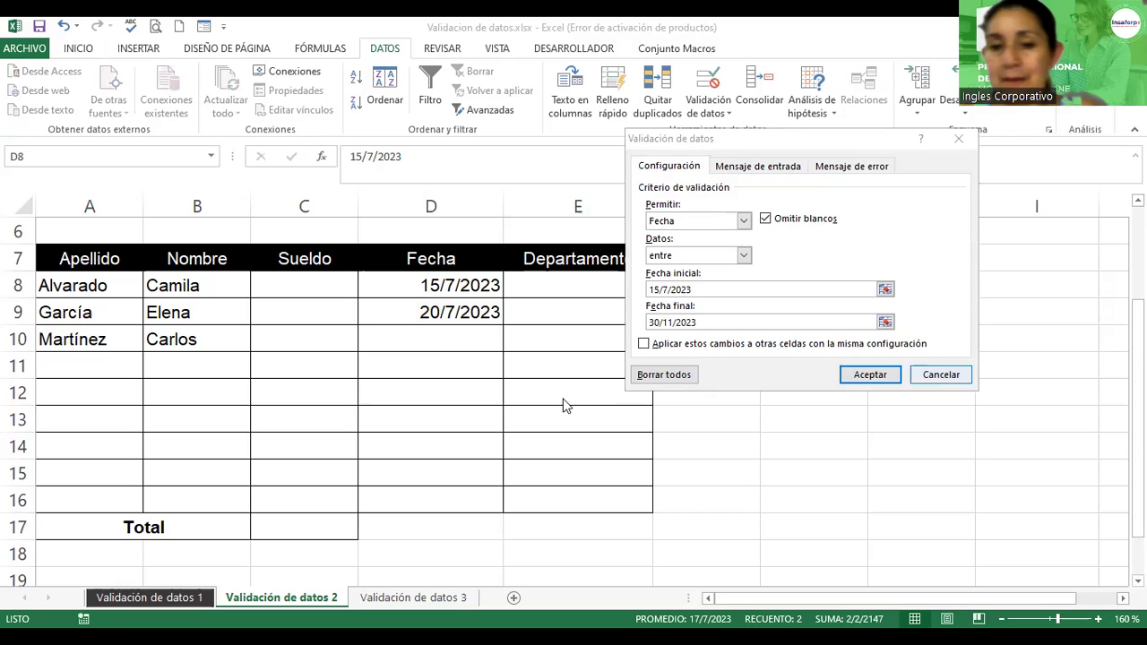
{"action": "left_click", "coordinate": [925, 375]}
Open the salary validation rule for C8:C16 and reveal its $3,200.00 limit.
{"action": "left_click", "coordinate": [350, 365]}
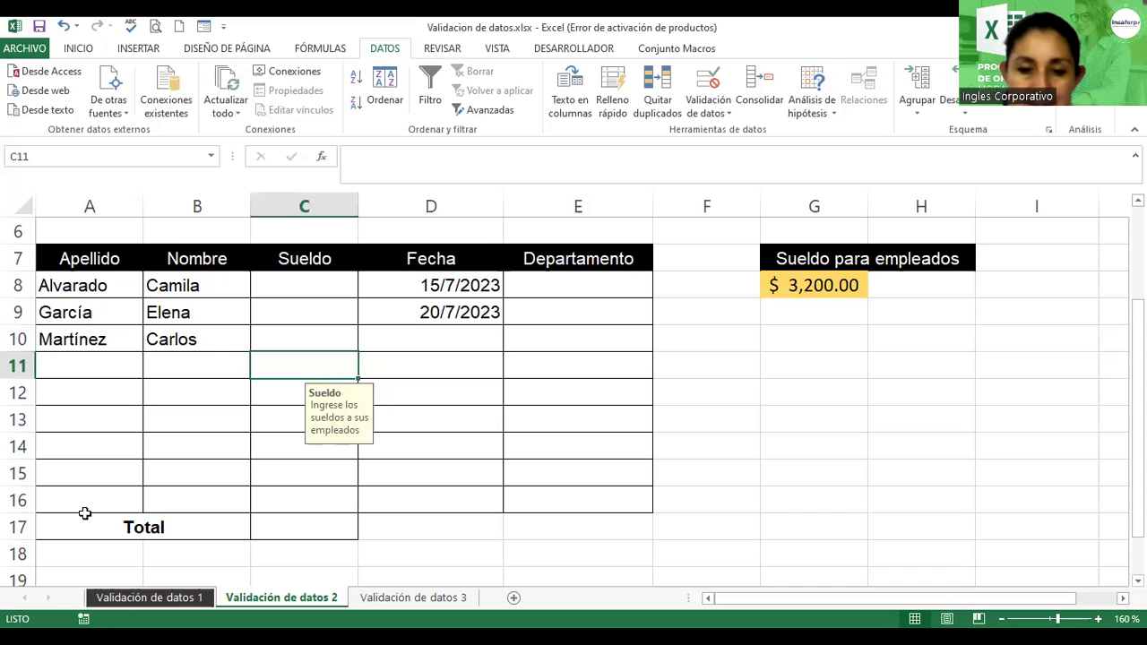
{"action": "left_click", "coordinate": [395, 598]}
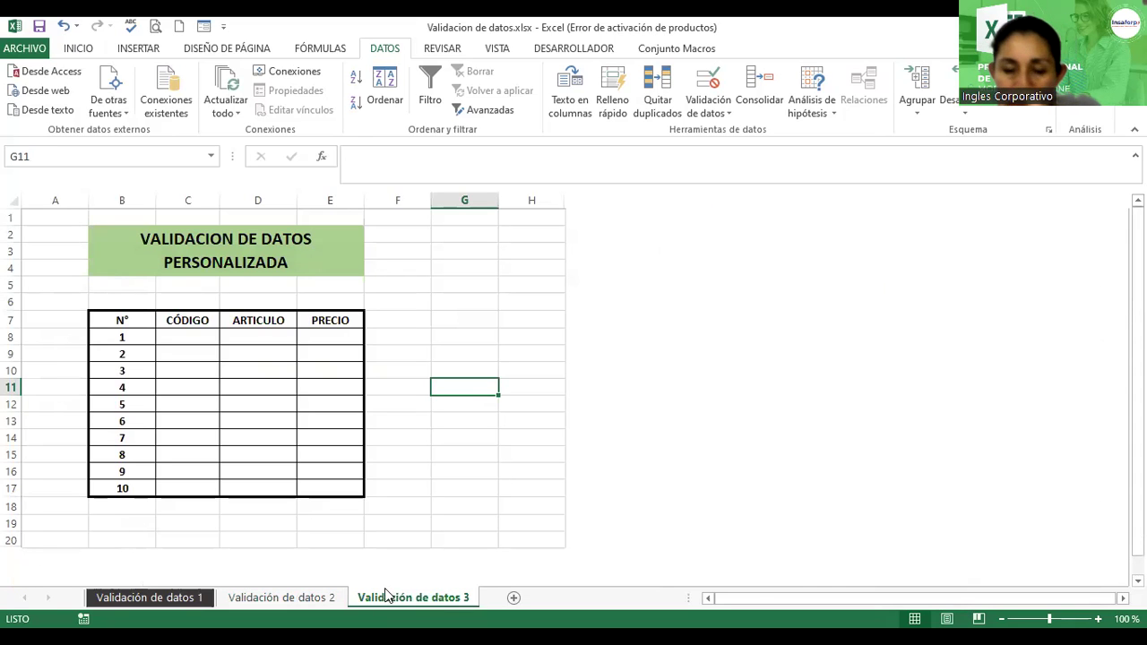
{"action": "left_click", "coordinate": [277, 598]}
{"action": "left_click", "coordinate": [368, 285]}
{"action": "left_click", "coordinate": [302, 287]}
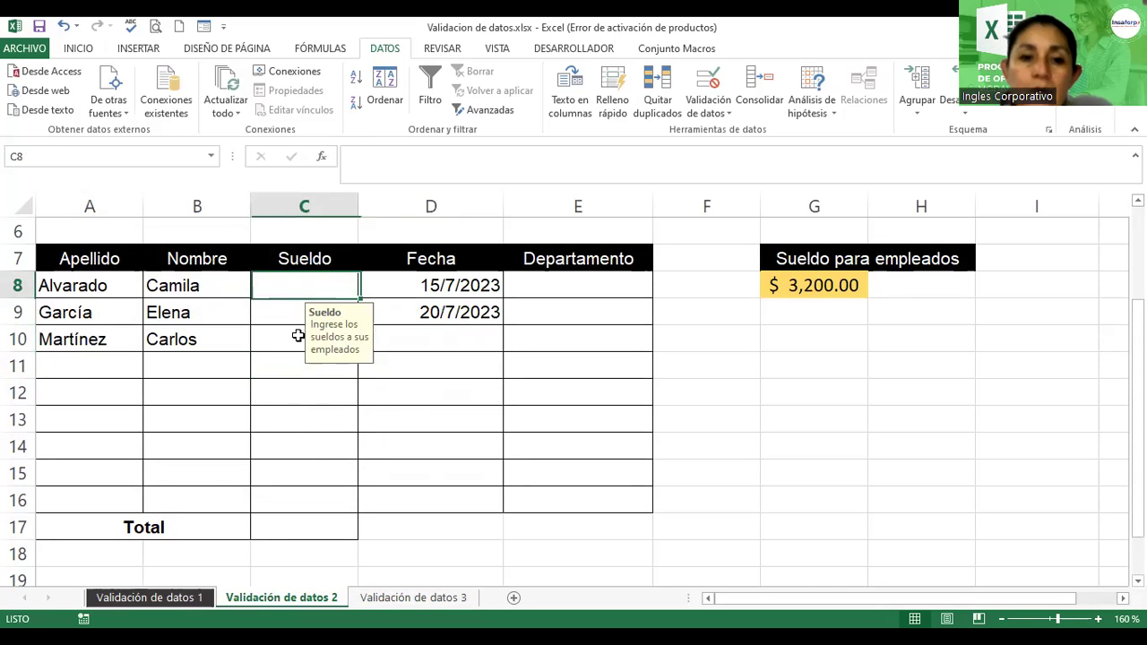
{"action": "left_click_drag", "start_coordinate": [302, 287], "coordinate": [310, 493]}
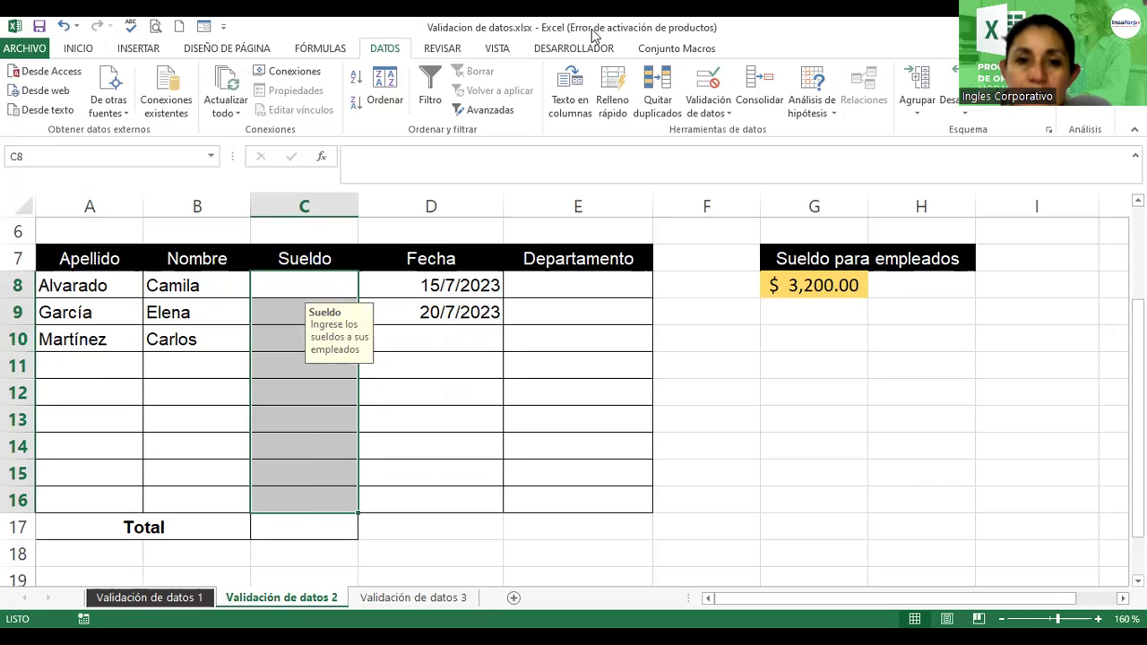
{"action": "left_click", "coordinate": [722, 83]}
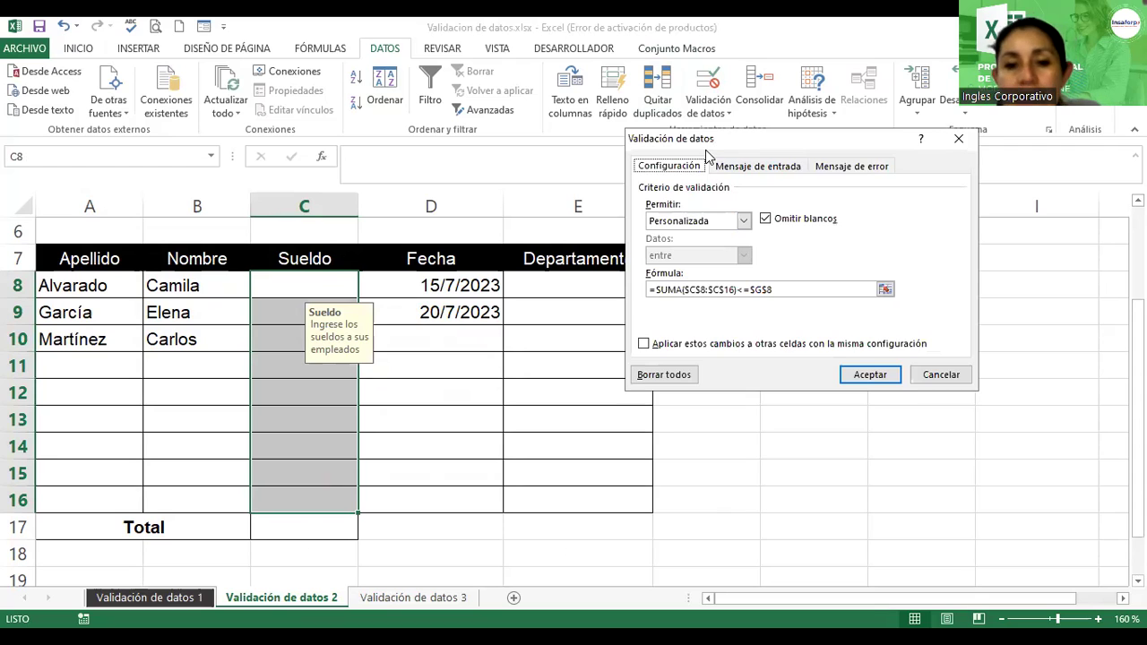
{"action": "left_click_drag", "start_coordinate": [705, 150], "coordinate": [476, 278]}
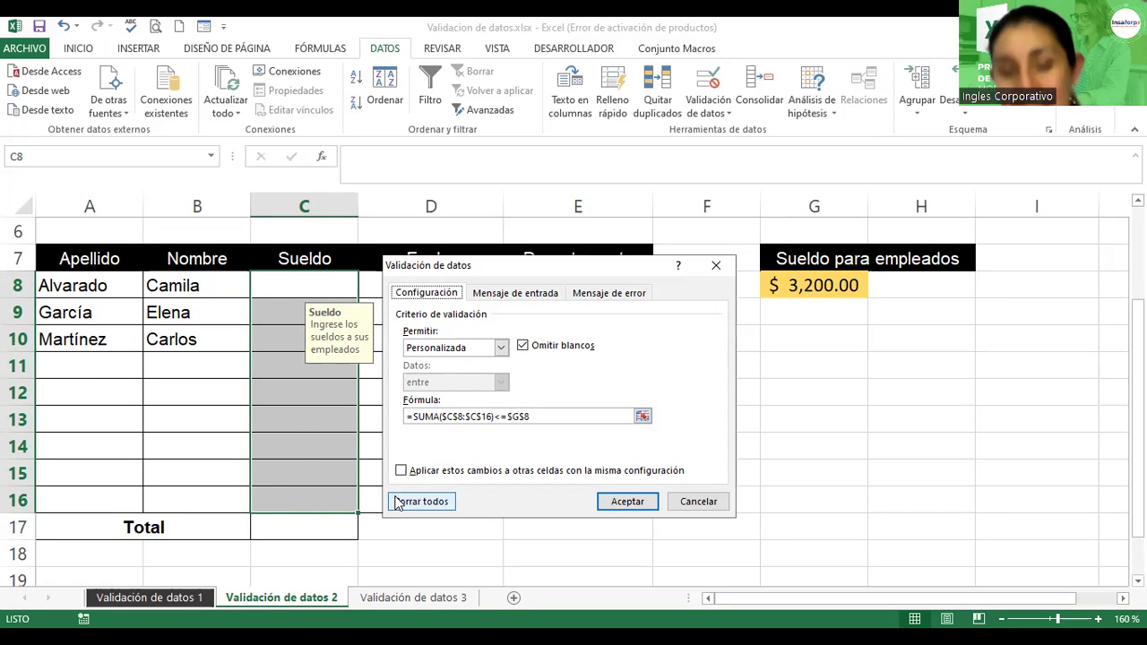
Try inserting '<' in the custom salary formula, then discard the edit and close the rule.
{"action": "left_click", "coordinate": [438, 416]}
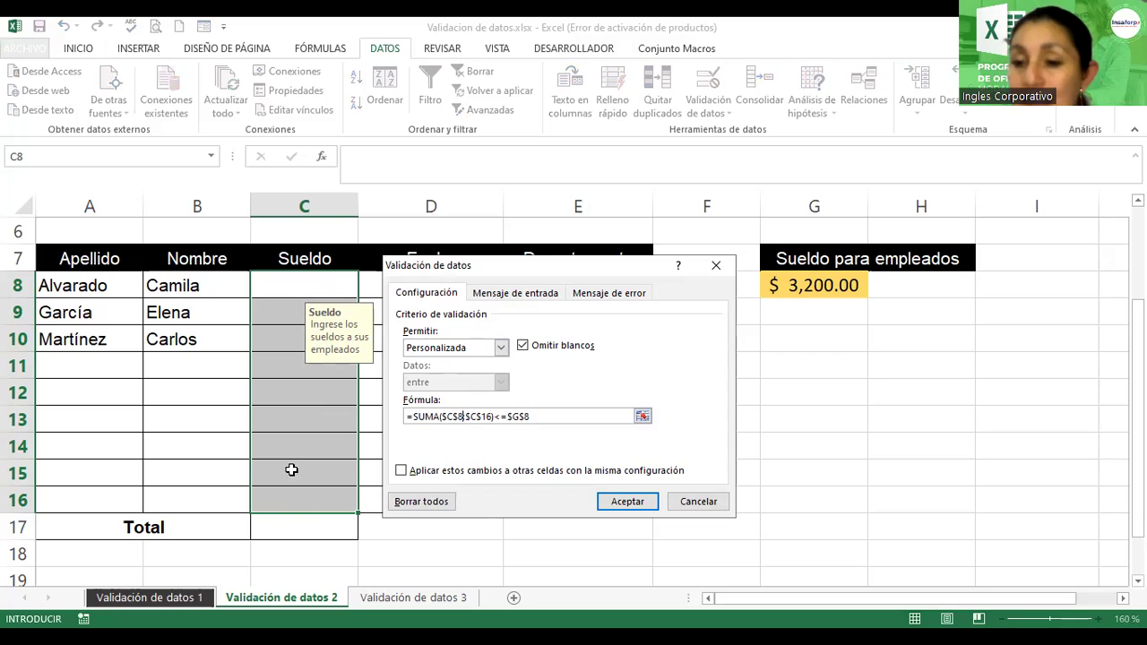
{"action": "left_click", "coordinate": [497, 416]}
{"action": "type", "text": "<"}
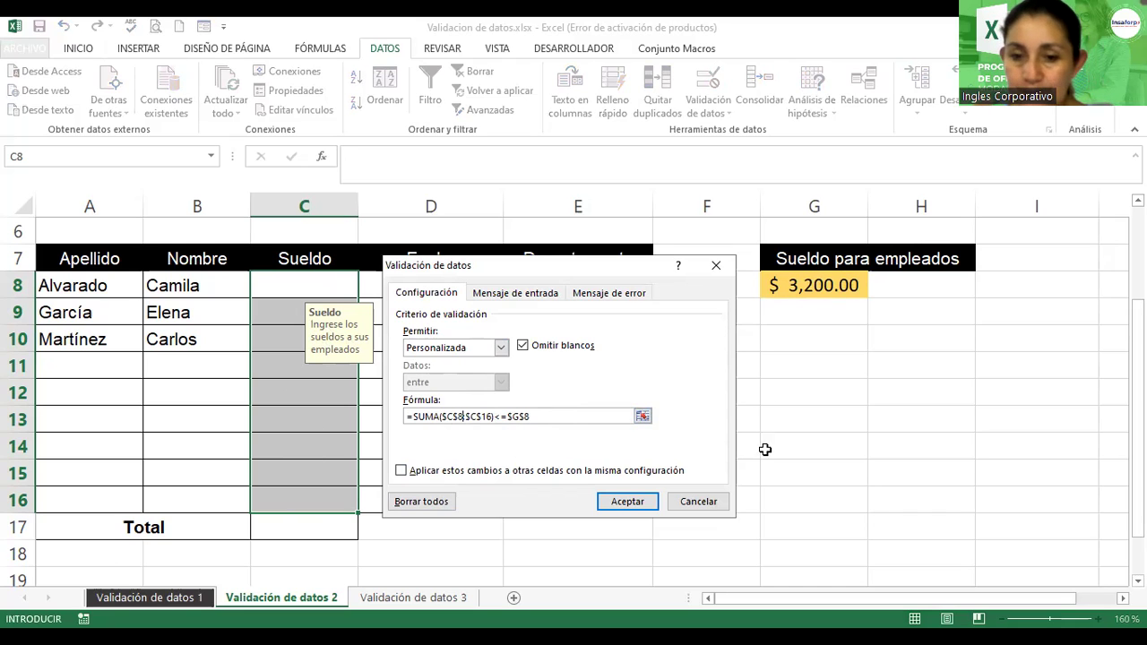
{"action": "left_click", "coordinate": [708, 503]}
{"action": "left_click", "coordinate": [802, 285]}
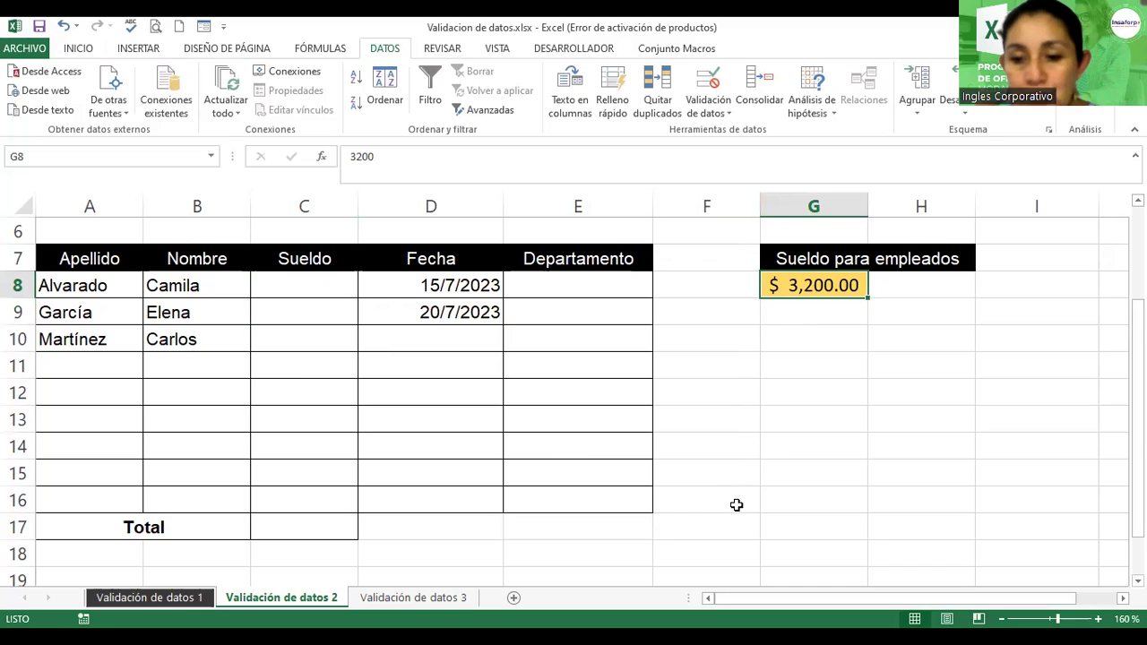
Browse the Nombre names and the Sueldo cells C8:C16, returning to C8.
{"action": "left_click", "coordinate": [224, 288]}
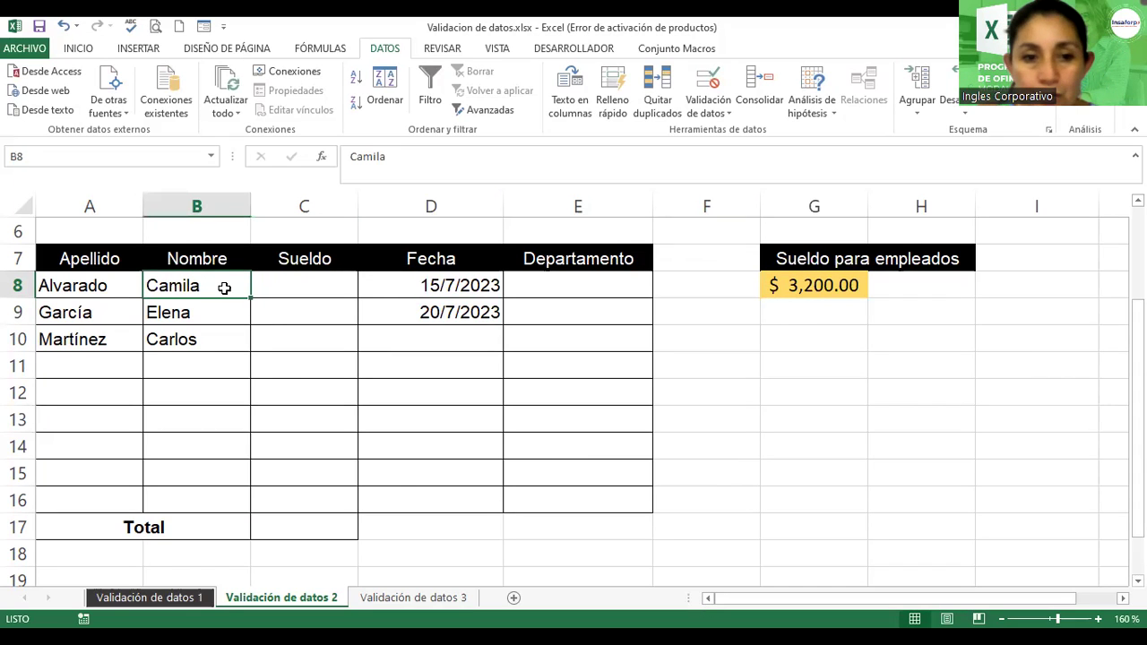
{"action": "key", "text": "Down"}
{"action": "key", "text": "Down"}
{"action": "key", "text": "Down"}
{"action": "key", "text": "Down"}
{"action": "key", "text": "Down"}
{"action": "key", "text": "Down"}
{"action": "key", "text": "Down"}
{"action": "key", "text": "Down"}
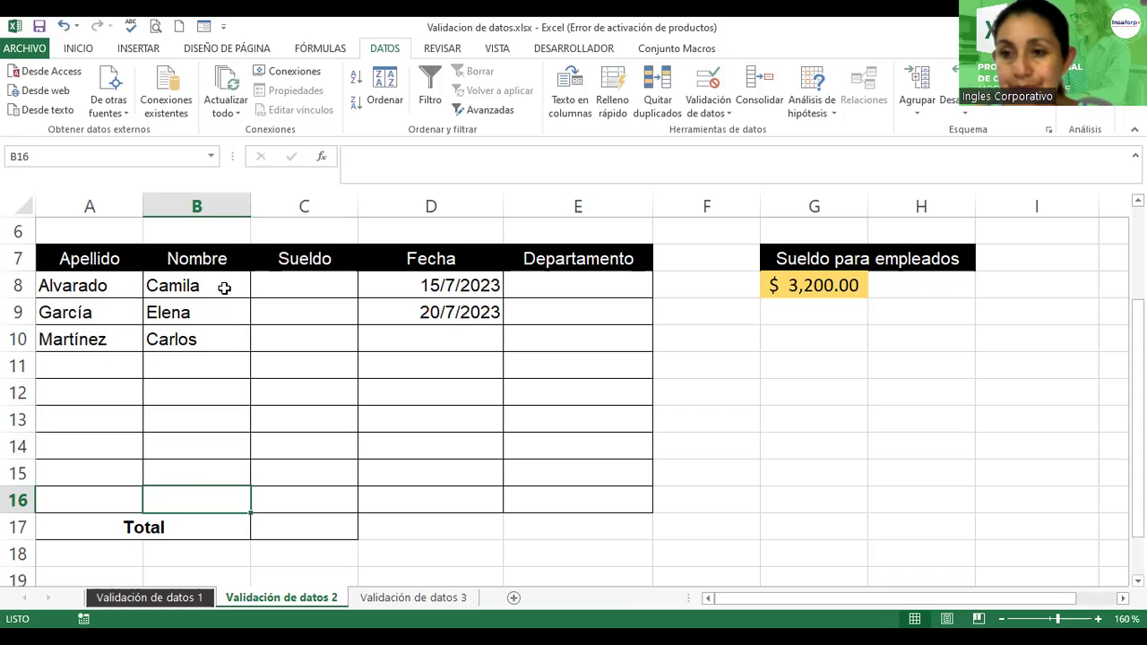
{"action": "left_click", "coordinate": [292, 355]}
{"action": "left_click", "coordinate": [302, 288]}
{"action": "left_click_drag", "start_coordinate": [302, 317], "coordinate": [289, 500]}
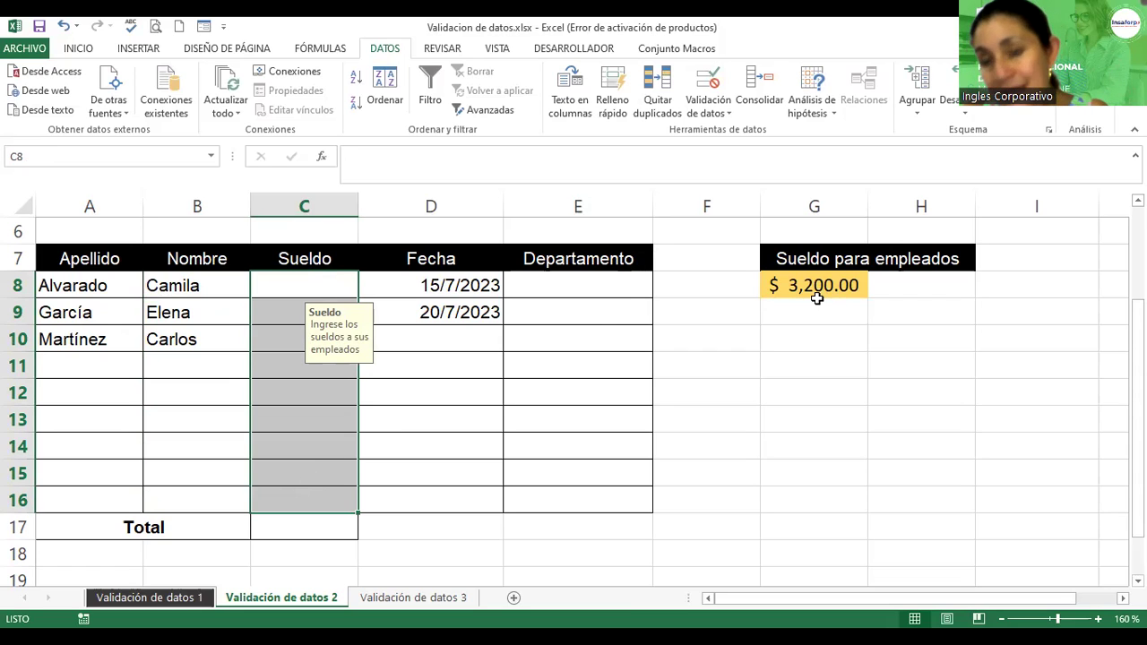
{"action": "left_click", "coordinate": [292, 287]}
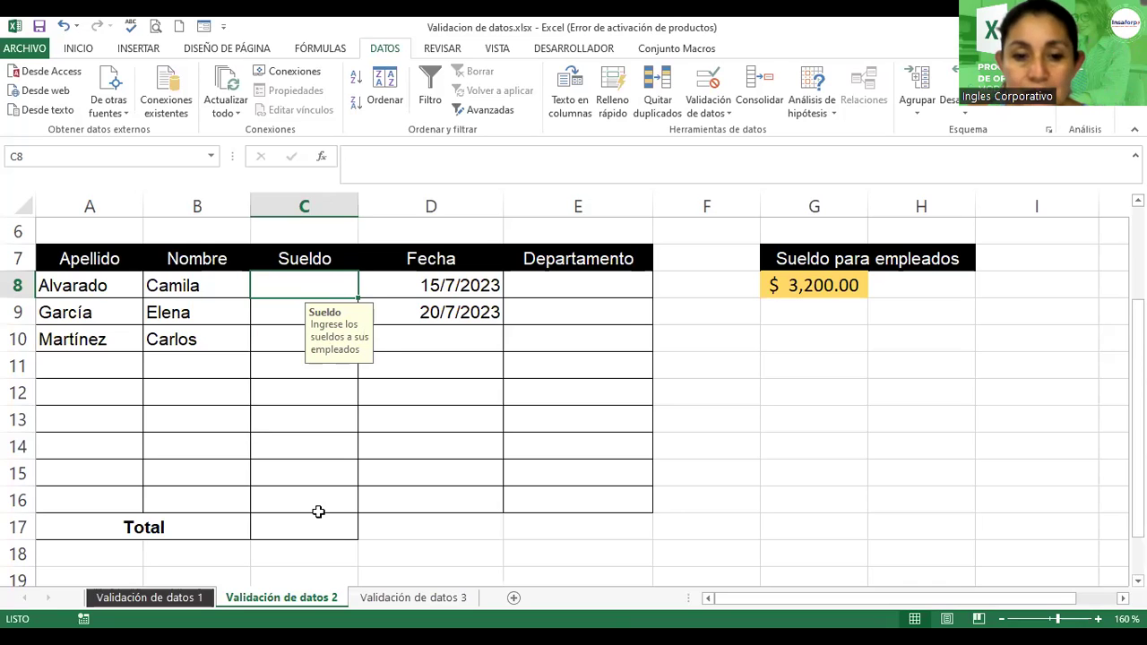
Add an Autosuma total of the salaries C8:C16 in cell C17.
{"action": "left_click", "coordinate": [319, 520]}
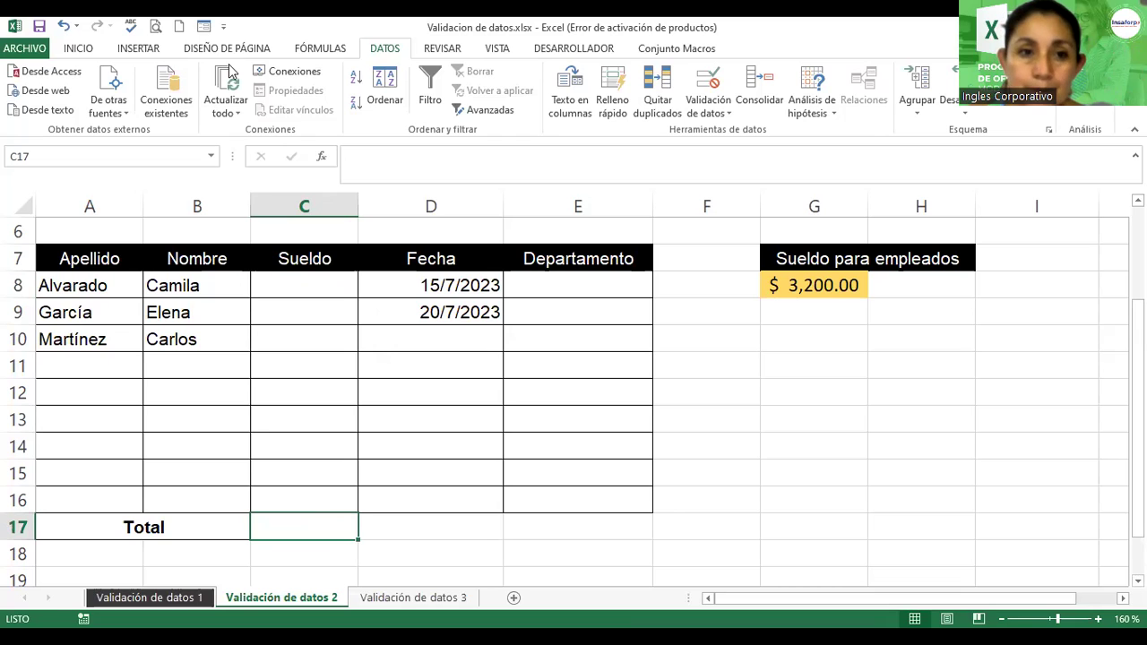
{"action": "left_click", "coordinate": [87, 50]}
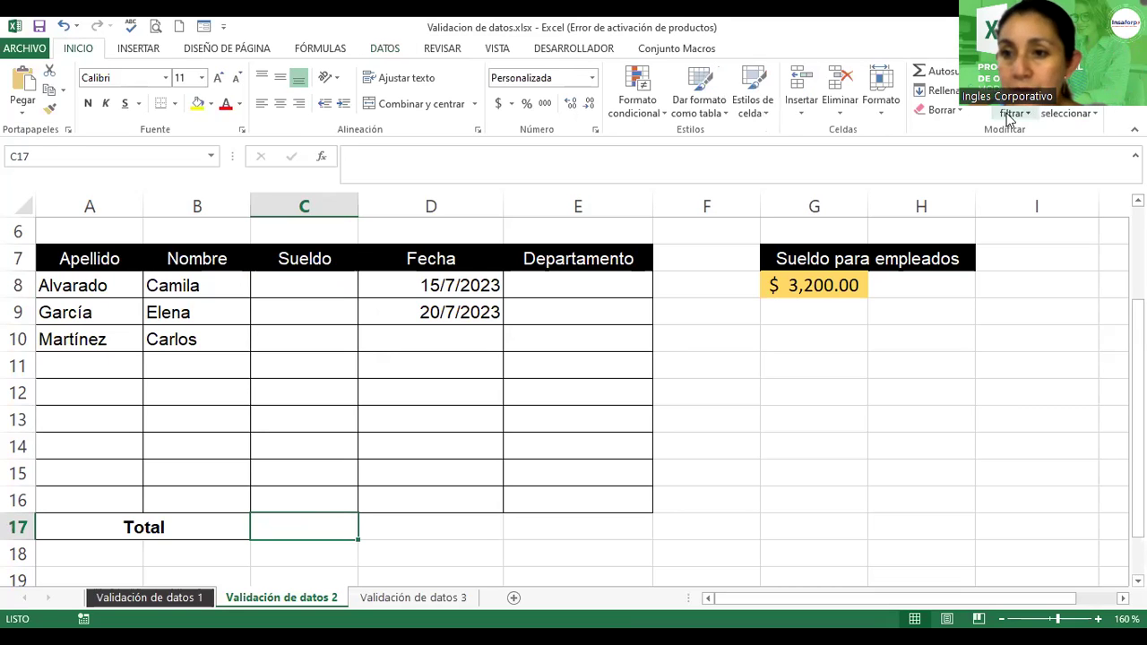
{"action": "left_click", "coordinate": [936, 72]}
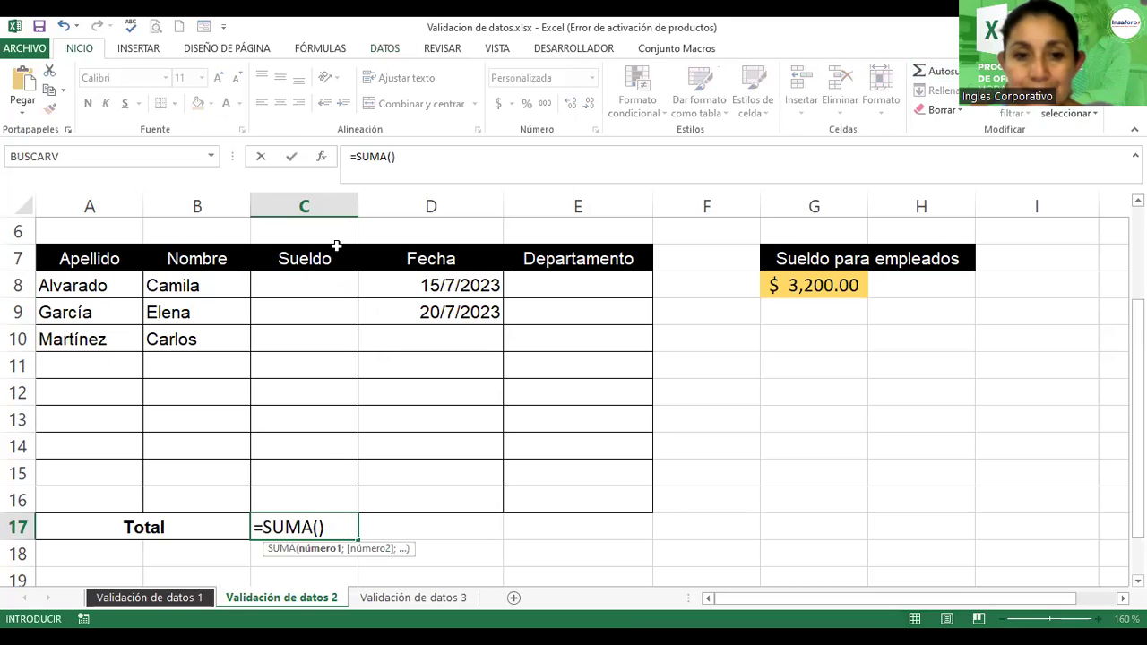
{"action": "left_click_drag", "start_coordinate": [303, 290], "coordinate": [308, 494]}
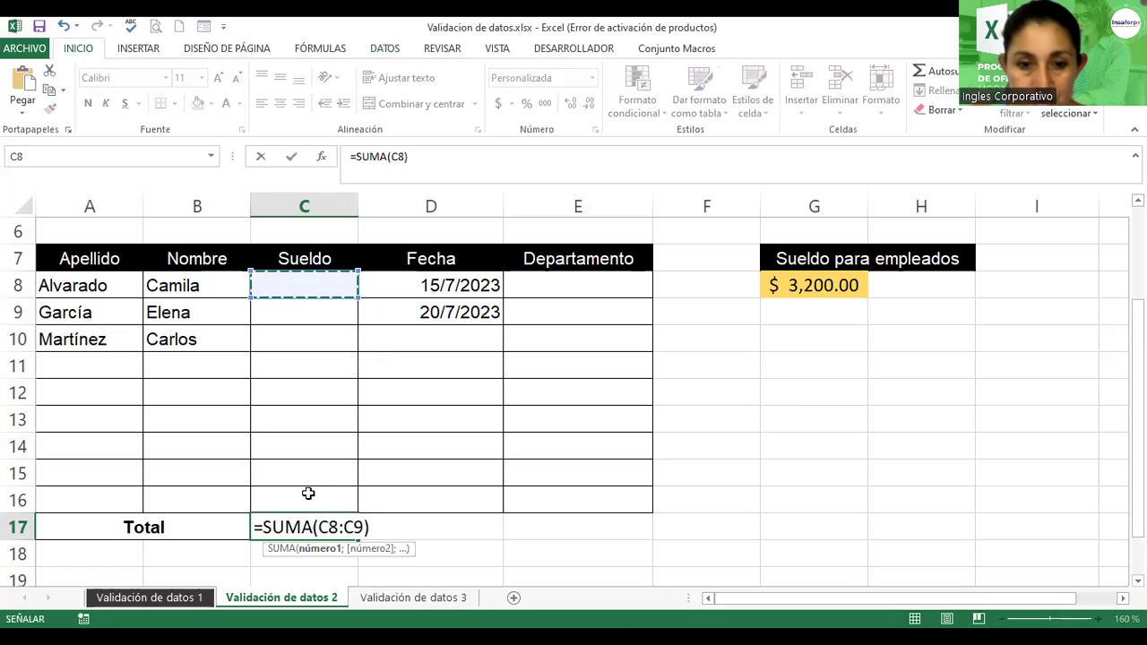
{"action": "key", "text": "Return"}
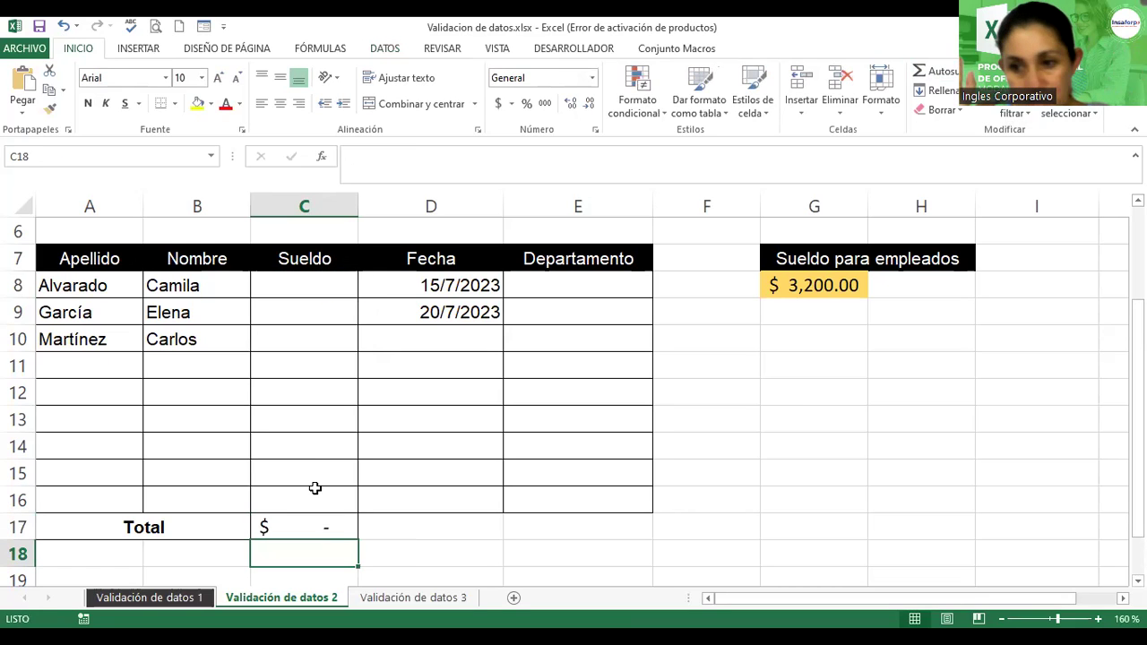
Enter salaries 500 in C8 and 1500 in C9, then start typing 1300 in C10.
{"action": "left_click", "coordinate": [311, 287]}
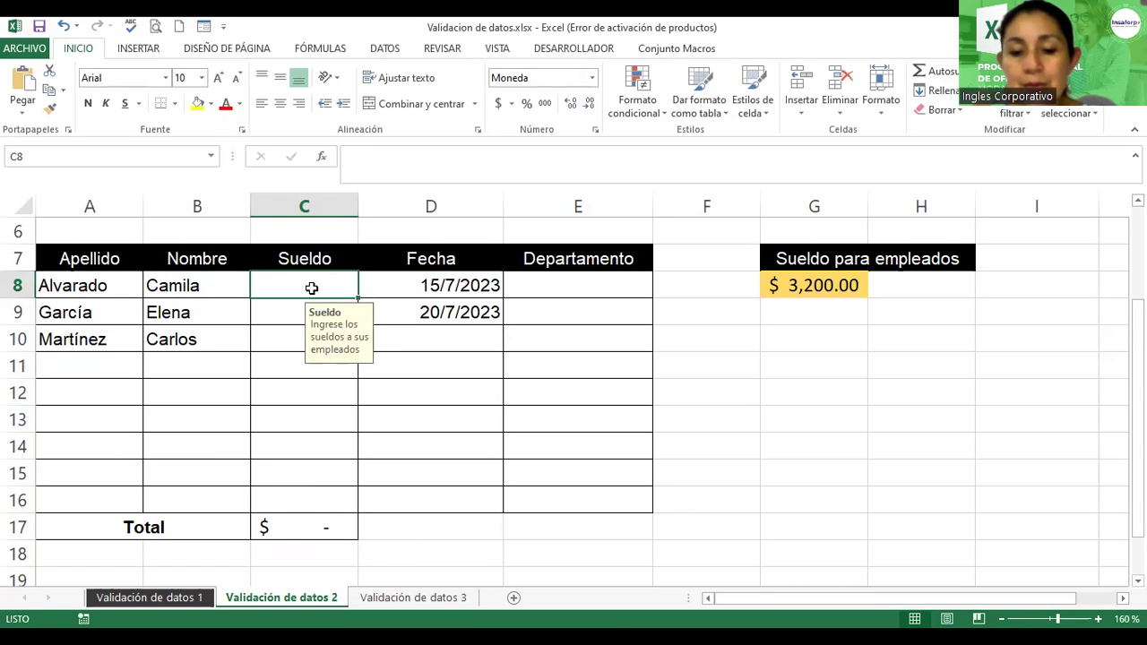
{"action": "type", "text": "500"}
{"action": "key", "text": "Return"}
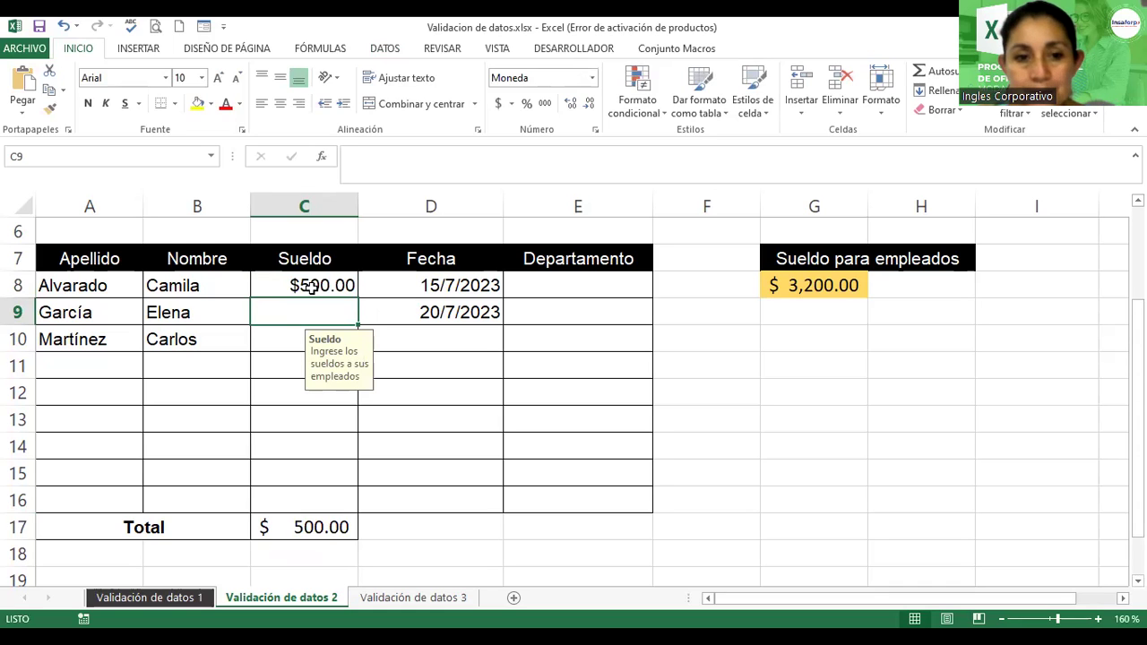
{"action": "key", "text": "Return"}
{"action": "key", "text": "Up"}
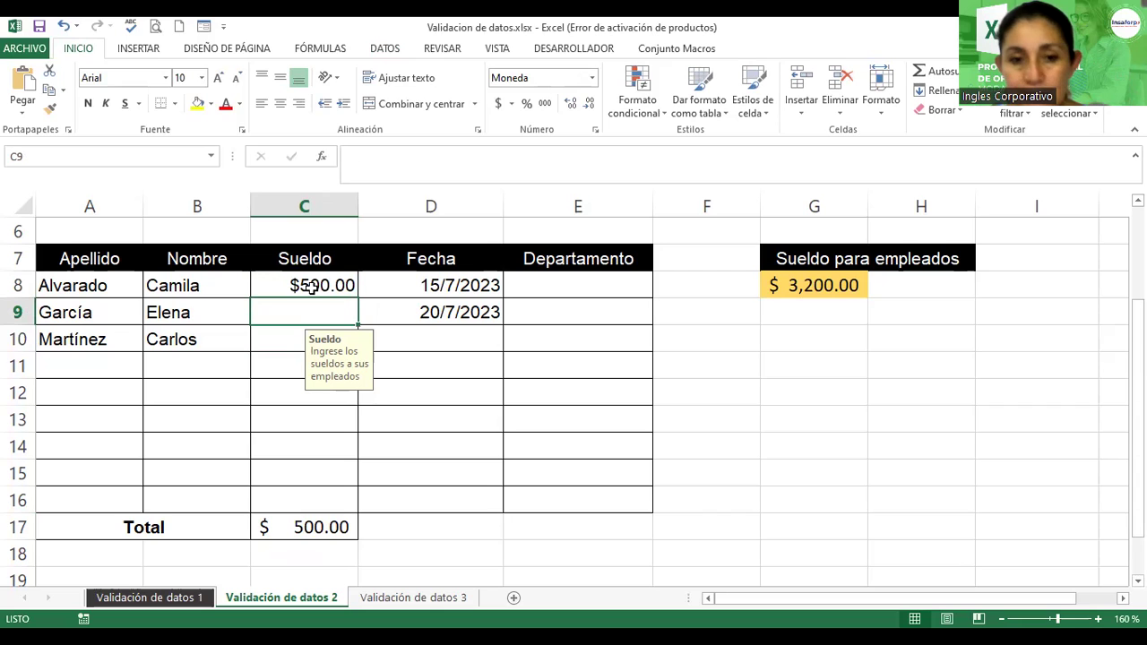
{"action": "type", "text": "1500"}
{"action": "key", "text": "Return"}
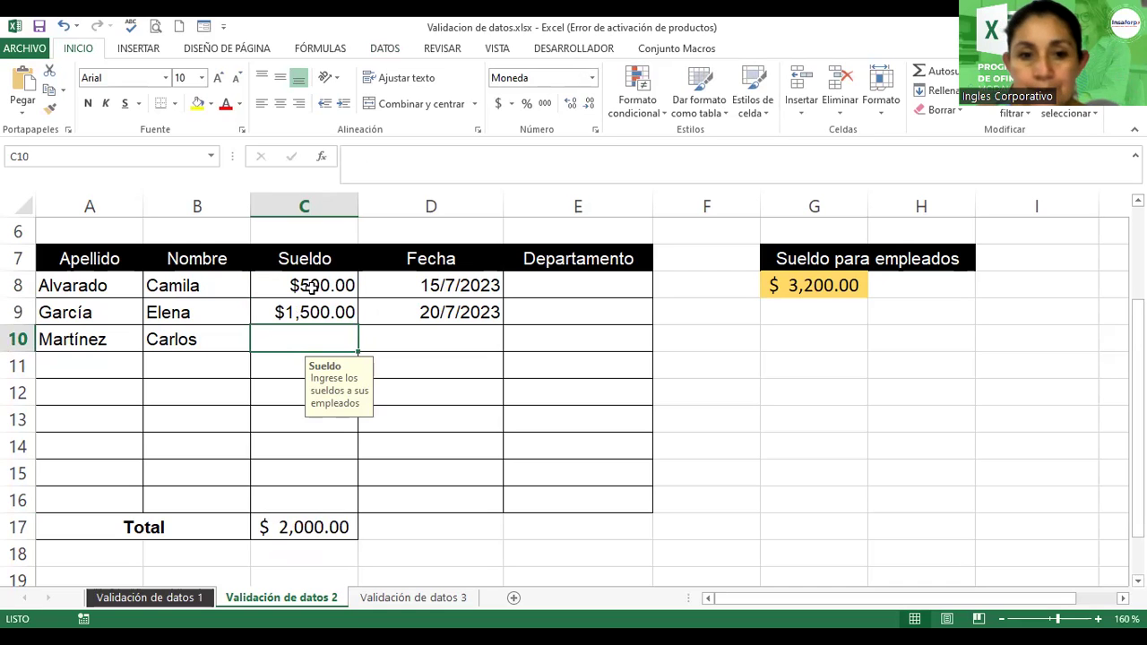
{"action": "type", "text": "1300"}
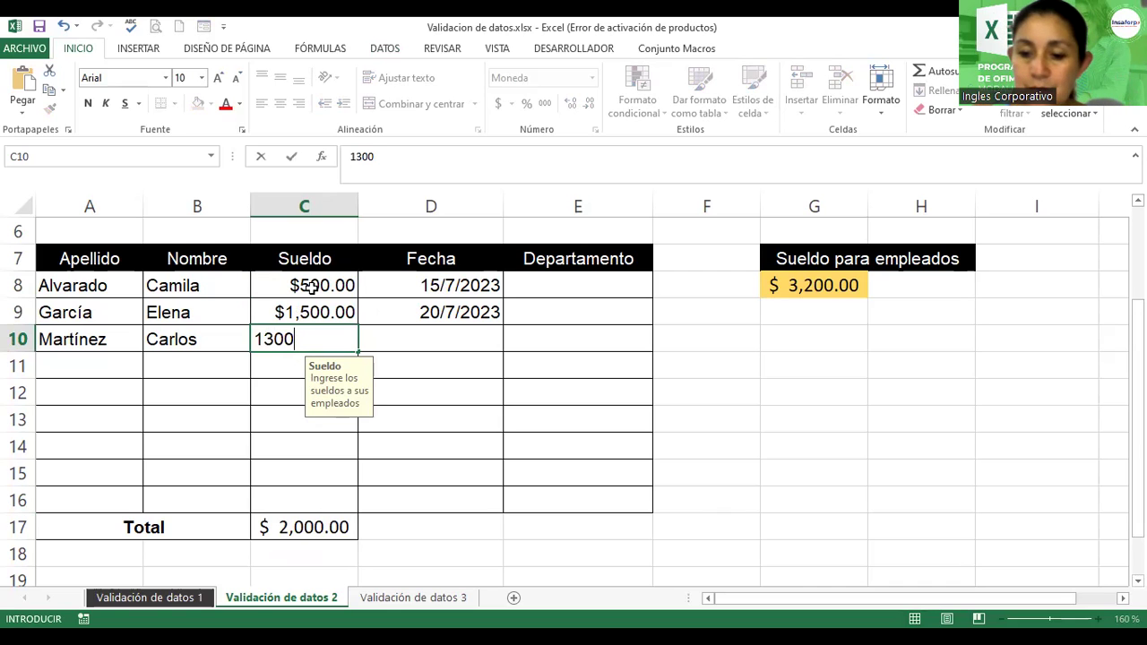
Commit 1300 in C10 and cancel the Error de sueldo alert, leaving C10 empty.
{"action": "key", "text": "Return"}
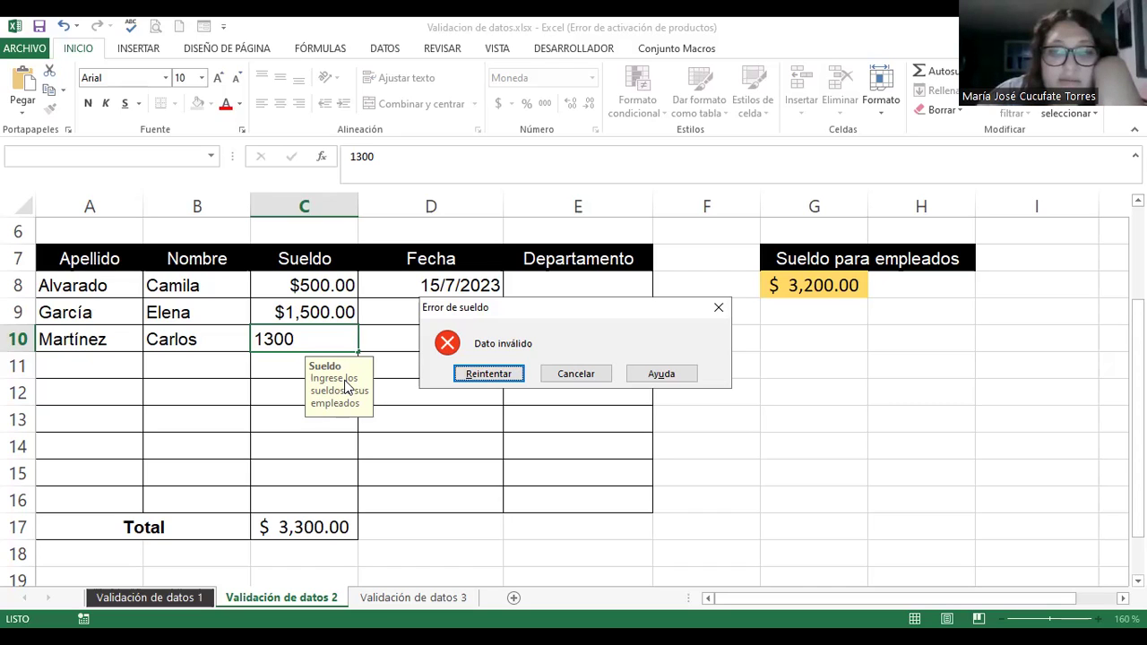
{"action": "left_click", "coordinate": [590, 376]}
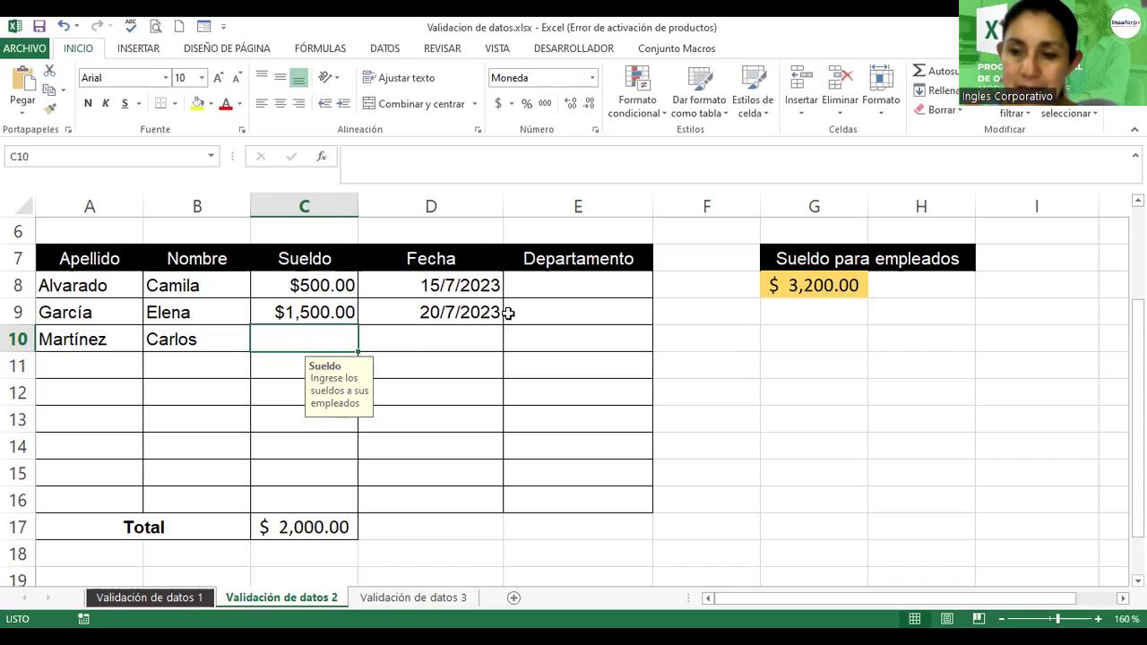
{"action": "left_click_drag", "start_coordinate": [316, 283], "coordinate": [319, 497]}
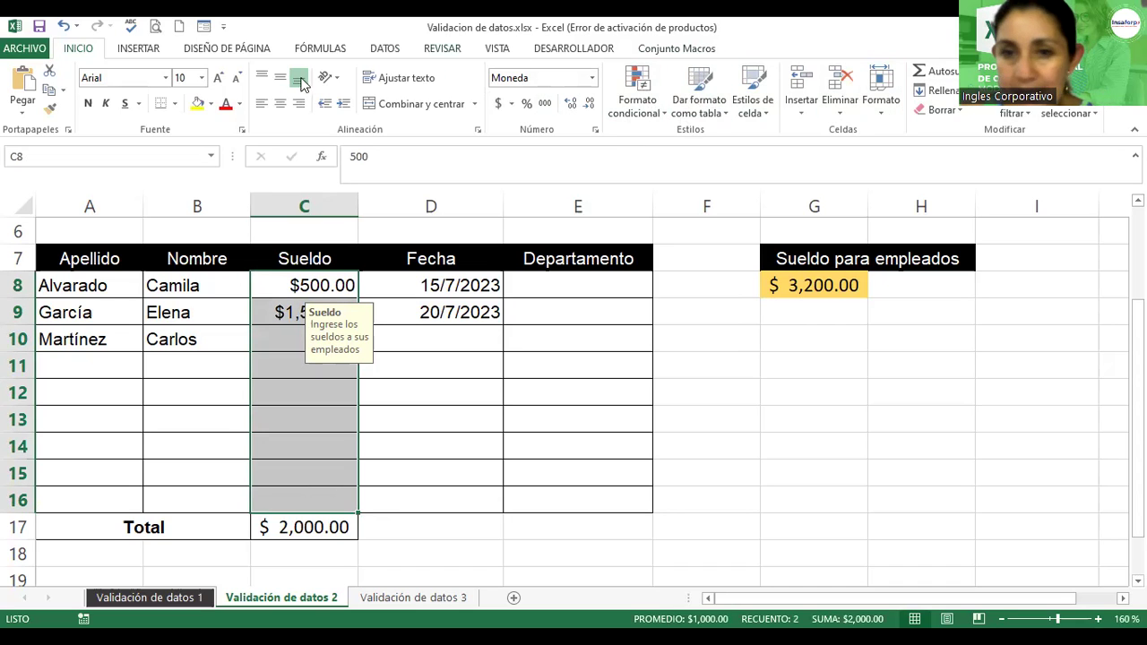
{"action": "left_click", "coordinate": [383, 52]}
{"action": "left_click", "coordinate": [718, 111]}
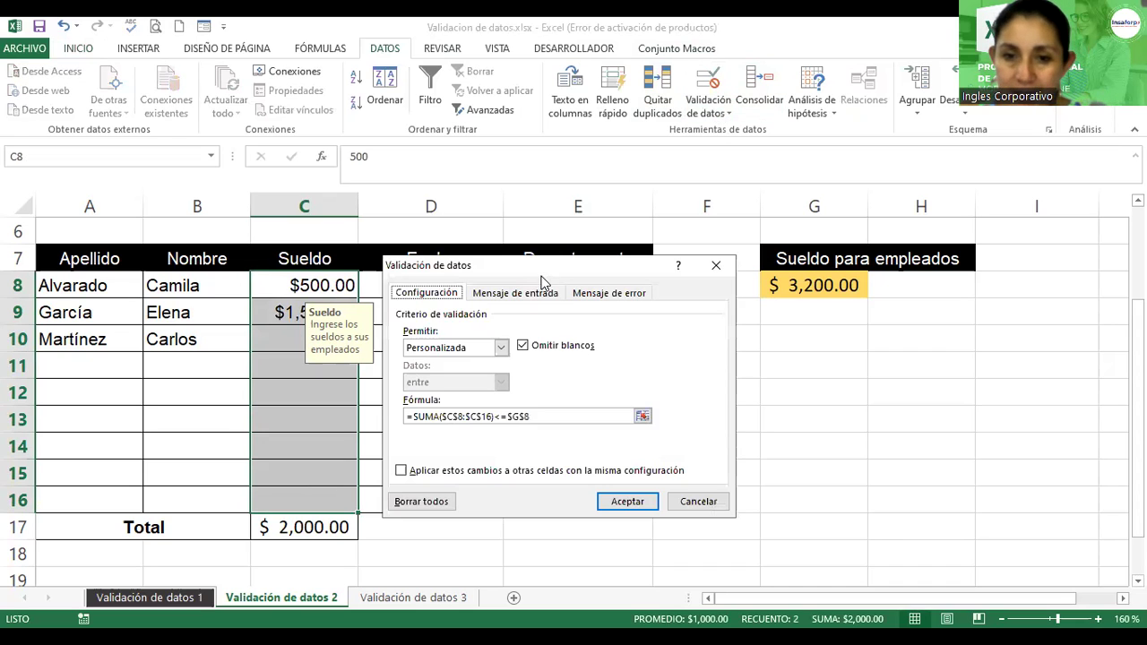
{"action": "left_click_drag", "start_coordinate": [548, 265], "coordinate": [585, 84]}
{"action": "left_click_drag", "start_coordinate": [566, 234], "coordinate": [444, 235]}
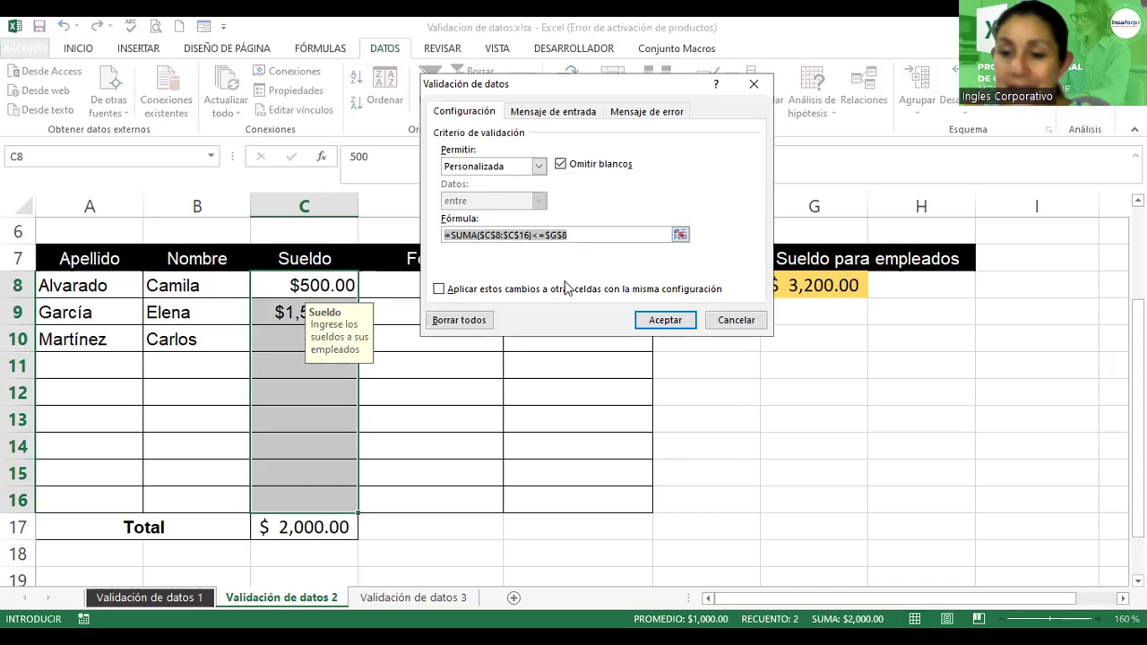
{"action": "left_click", "coordinate": [571, 235]}
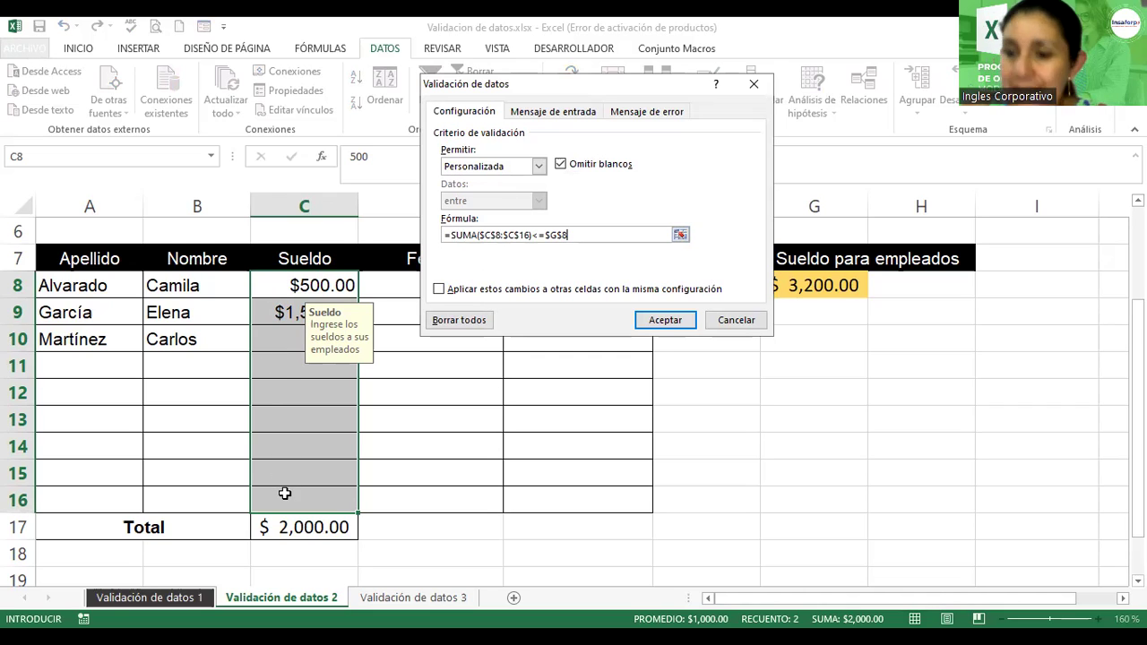
{"action": "left_click", "coordinate": [542, 237]}
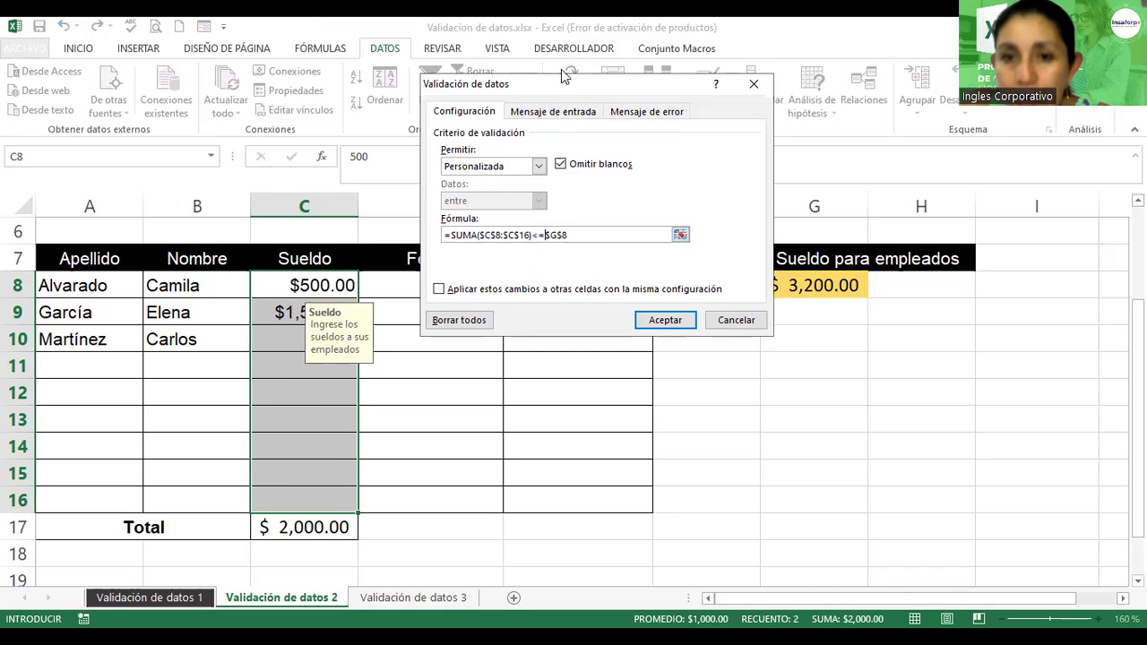
{"action": "left_click_drag", "start_coordinate": [545, 87], "coordinate": [464, 79]}
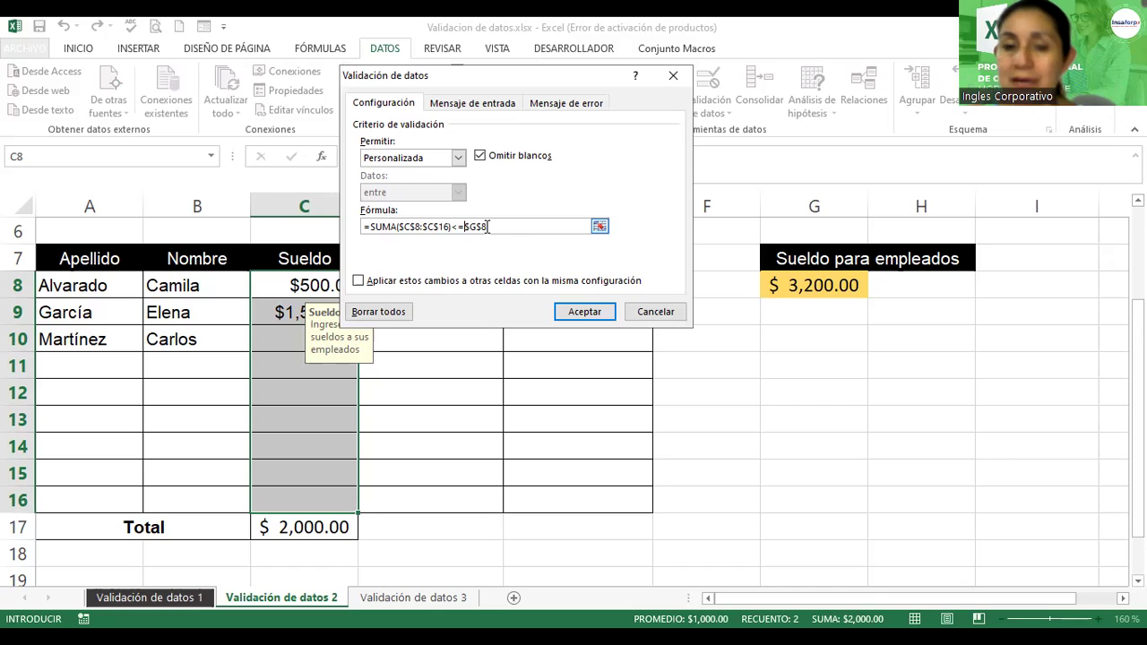
{"action": "left_click", "coordinate": [584, 311]}
{"action": "left_click", "coordinate": [304, 309]}
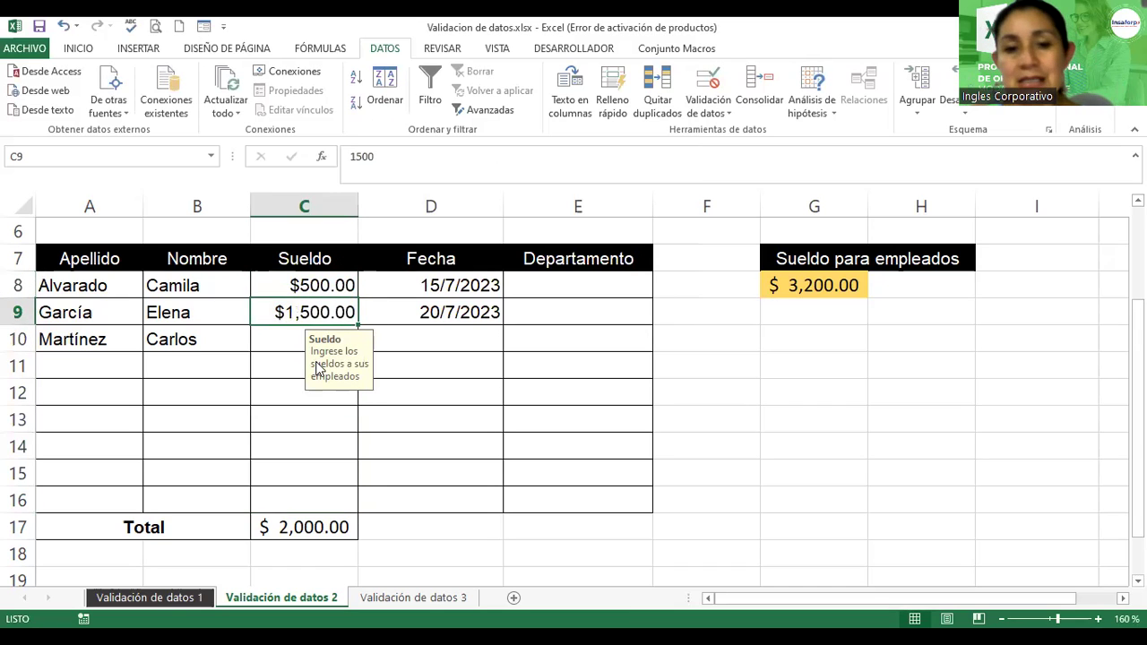
Enter salaries 100, 300, 850, 500 and 700 in C9:C13, totalling $2,950.00.
{"action": "key", "text": "Delete"}
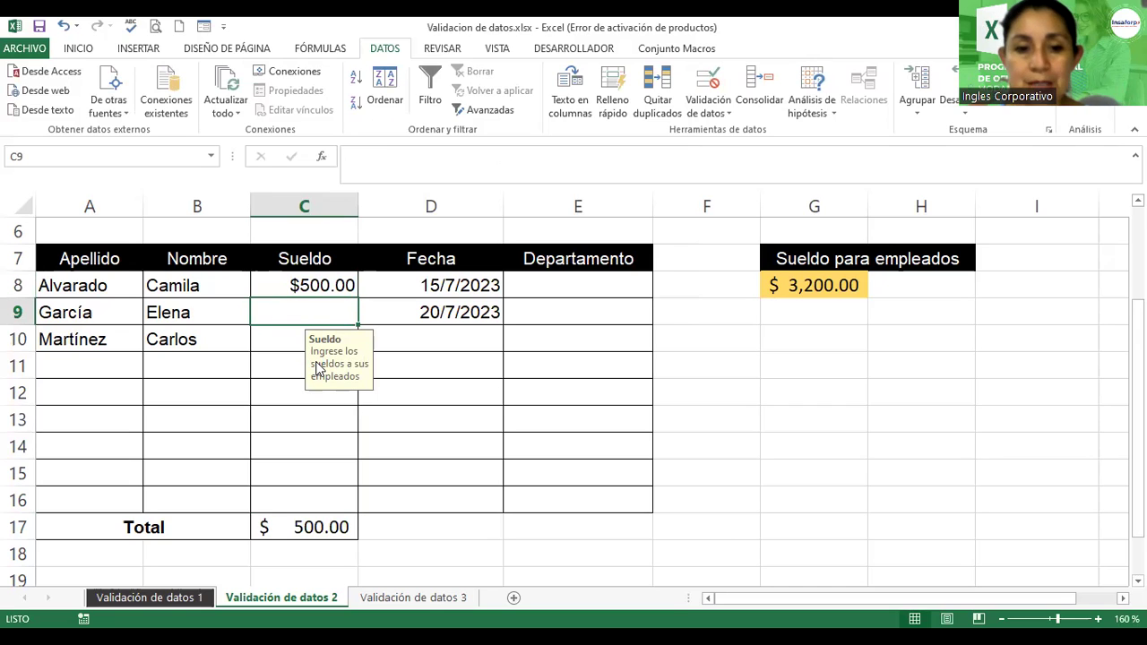
{"action": "type", "text": "100"}
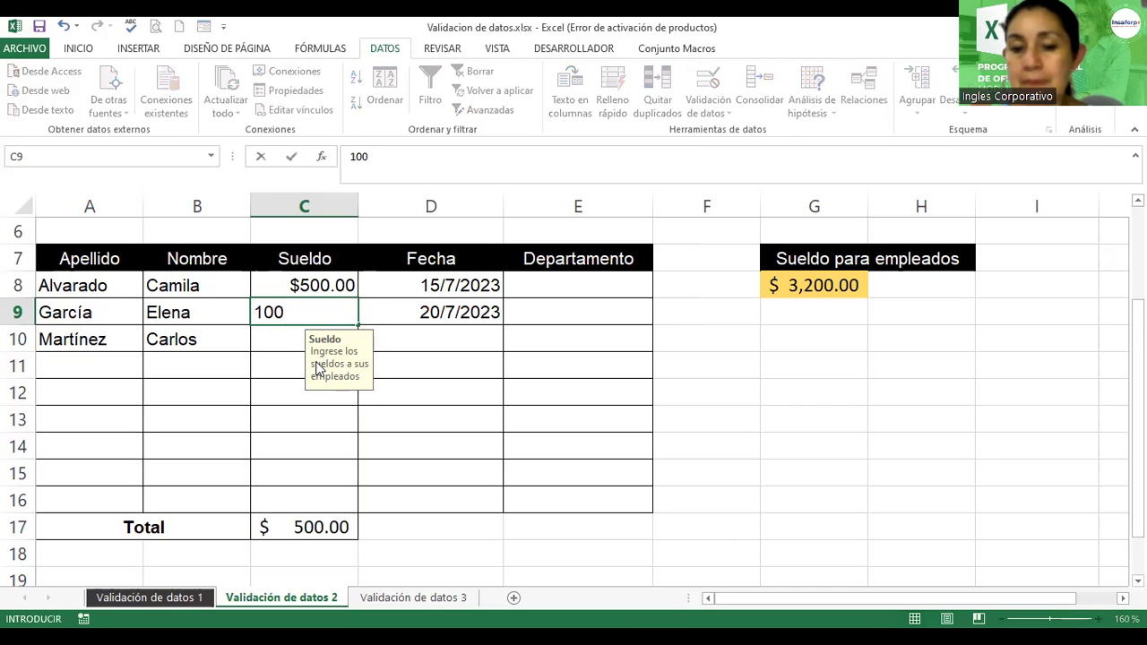
{"action": "key", "text": "Return"}
{"action": "type", "text": "3000"}
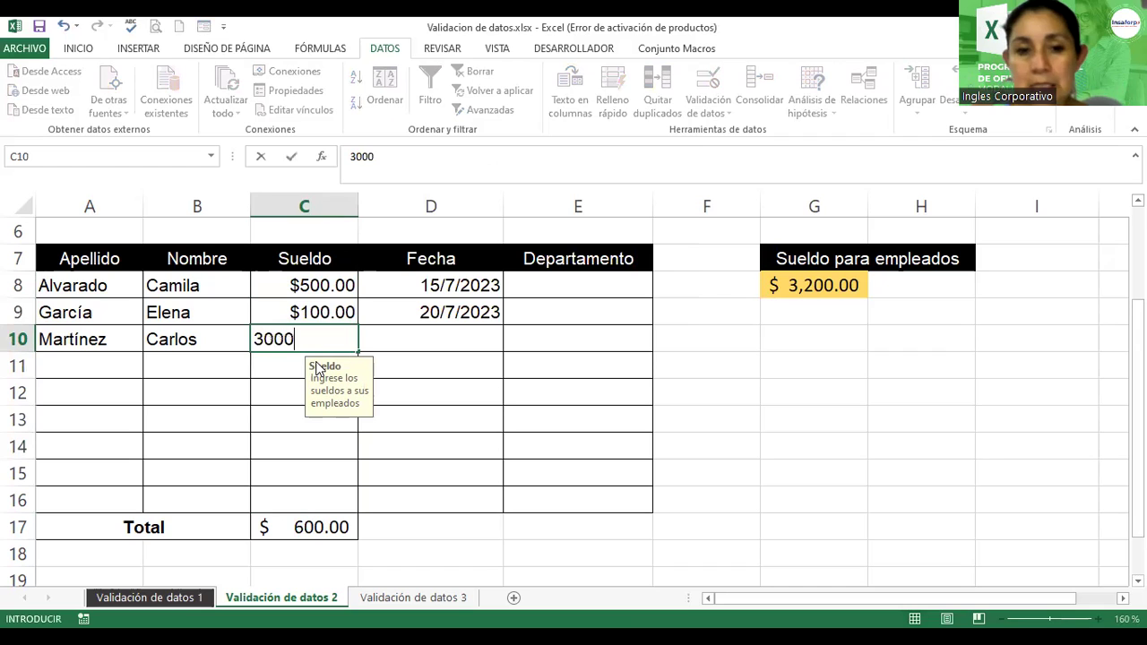
{"action": "key", "text": "BackSpace"}
{"action": "key", "text": "Return"}
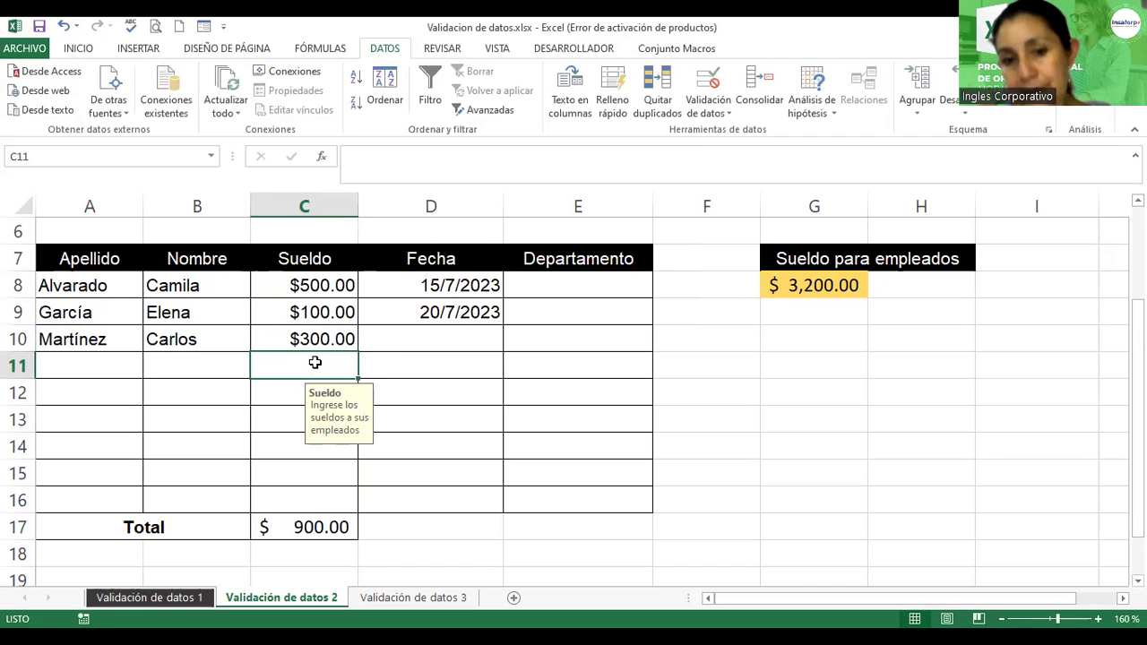
{"action": "type", "text": "850"}
{"action": "key", "text": "Return"}
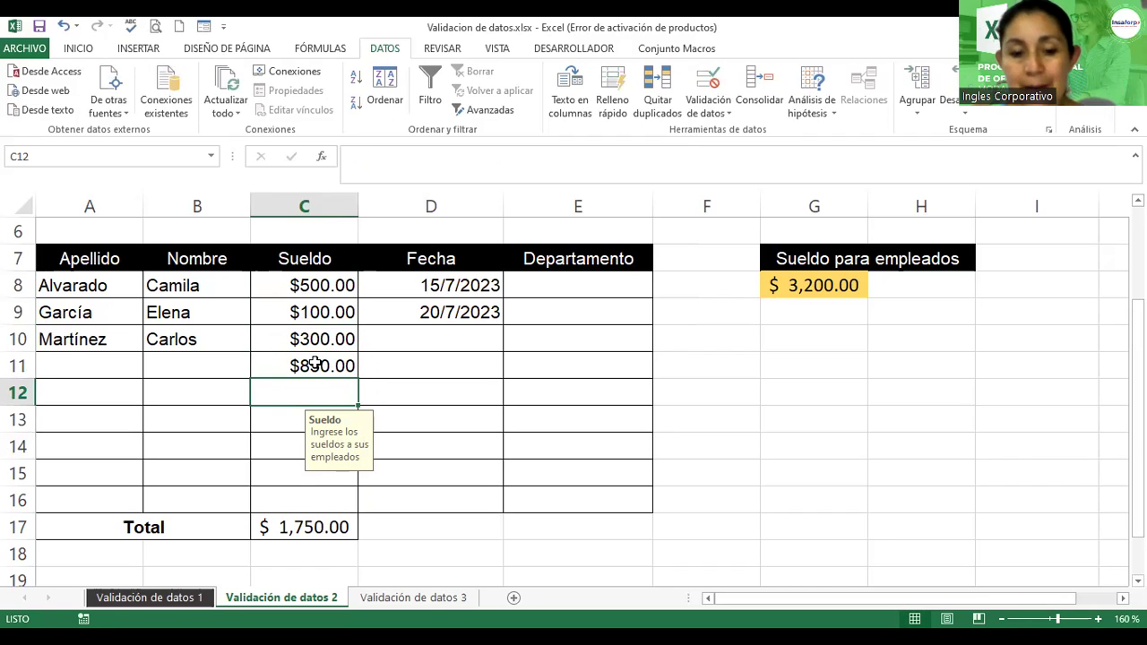
{"action": "type", "text": "500"}
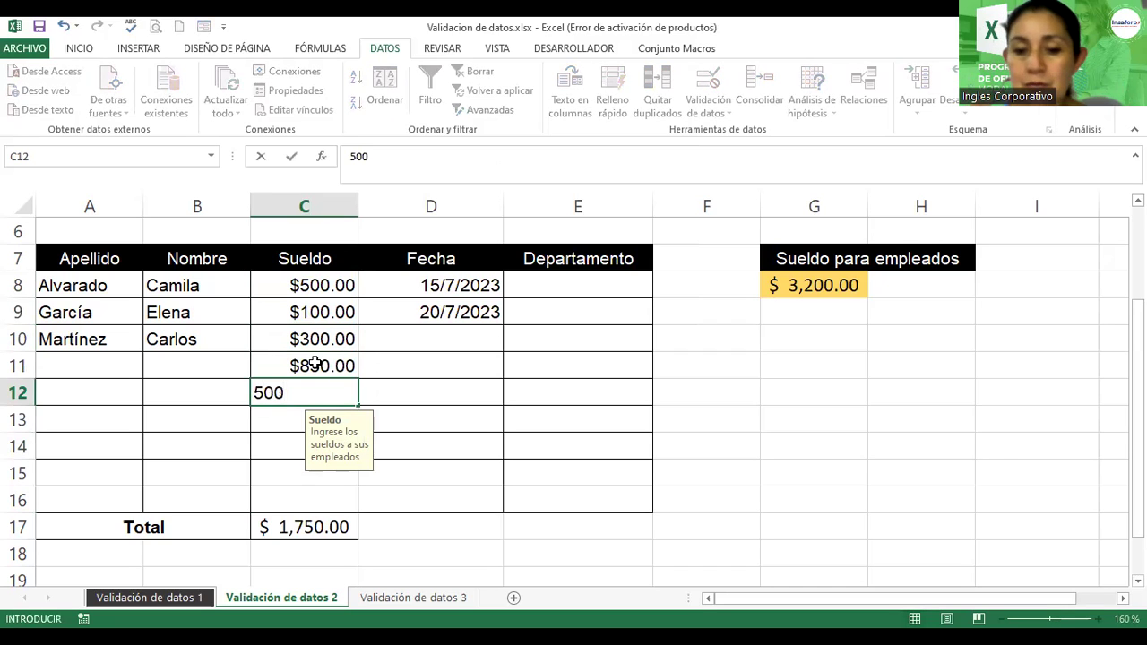
{"action": "key", "text": "Return"}
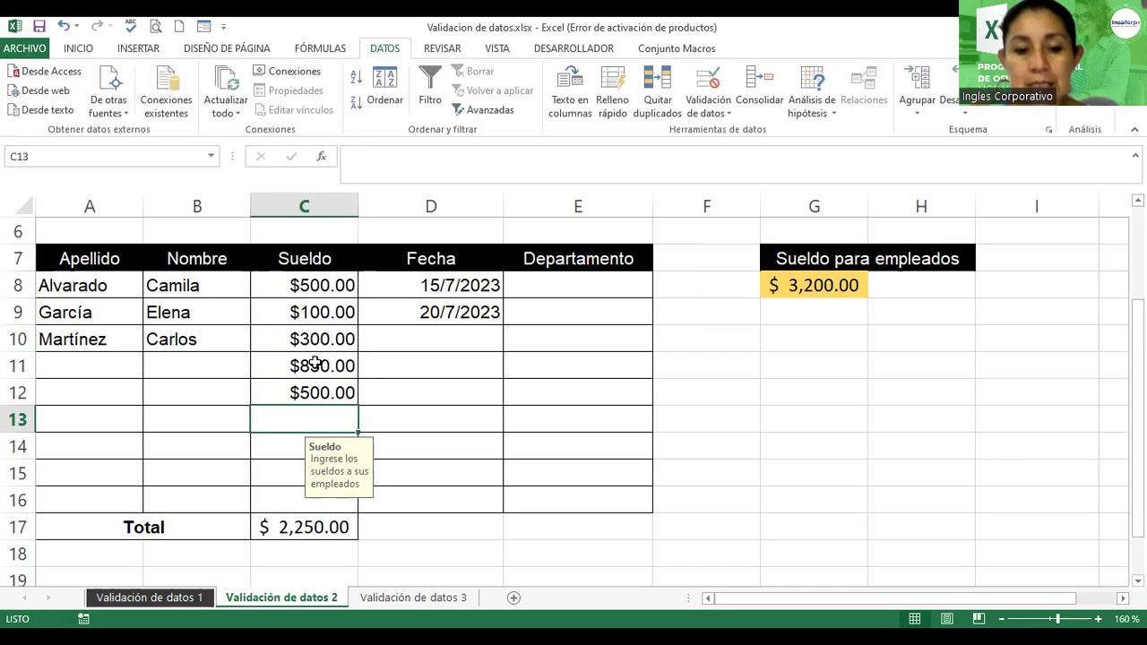
{"action": "type", "text": "700"}
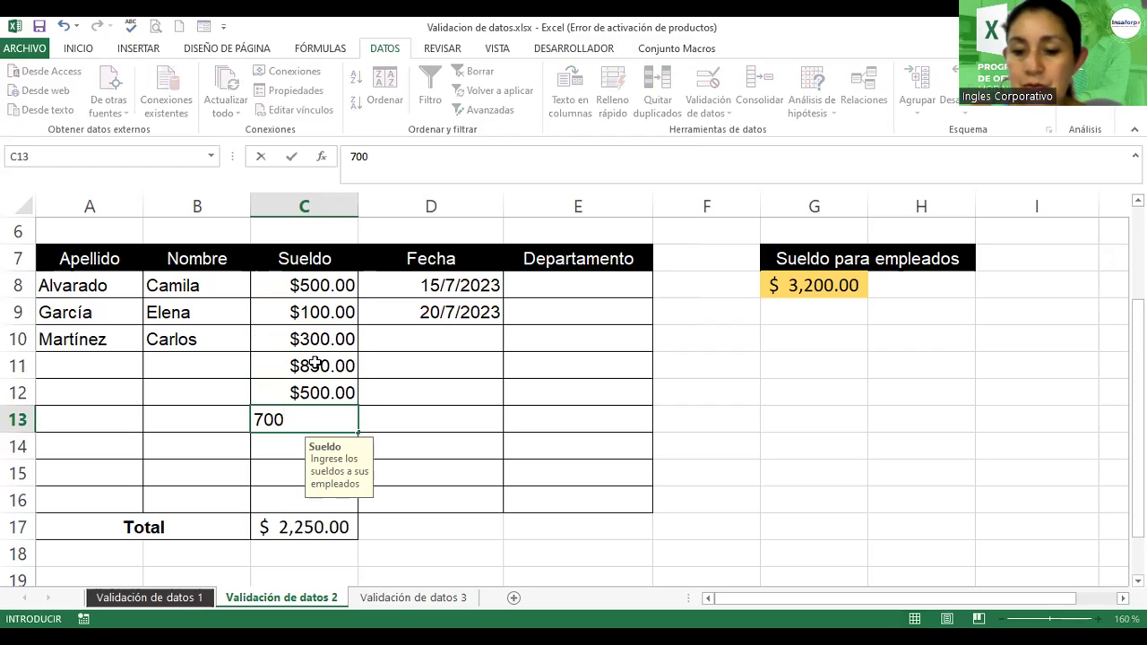
{"action": "key", "text": "Return"}
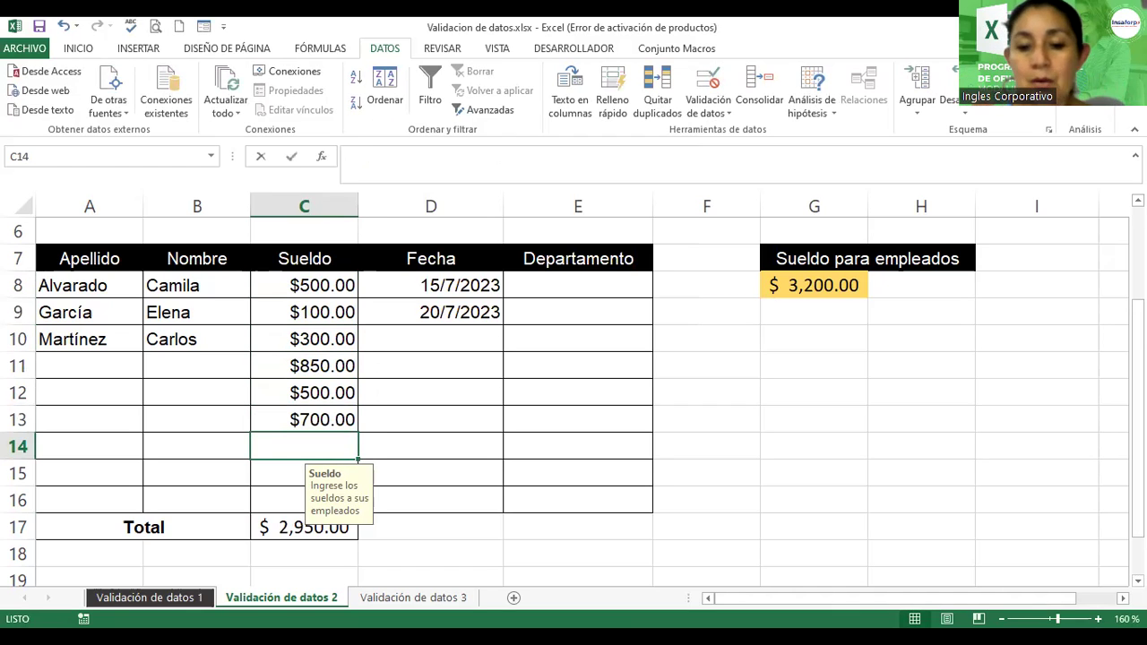
Try a 400 salary in C14 and cancel the rejected entry.
{"action": "type", "text": "400"}
{"action": "key", "text": "Return"}
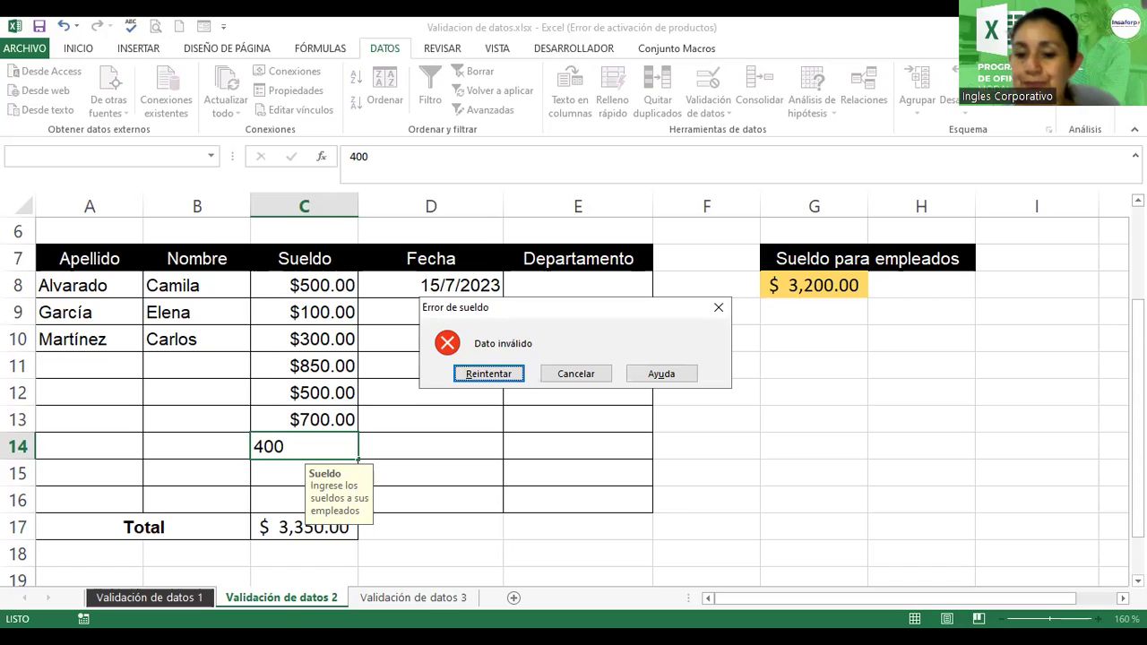
{"action": "key", "text": "Tab"}
{"action": "key", "text": "Return"}
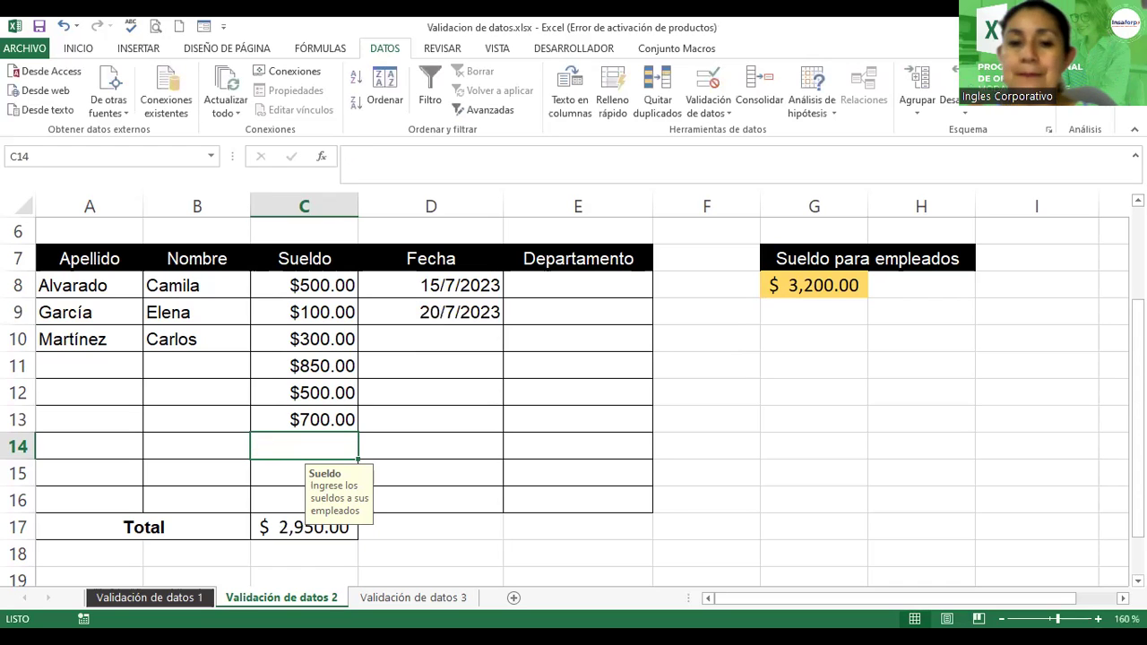
Look over sheet 1, select Departamento cells E8:E16 on sheet 2, then open Validación de datos 3.
{"action": "left_click", "coordinate": [180, 598]}
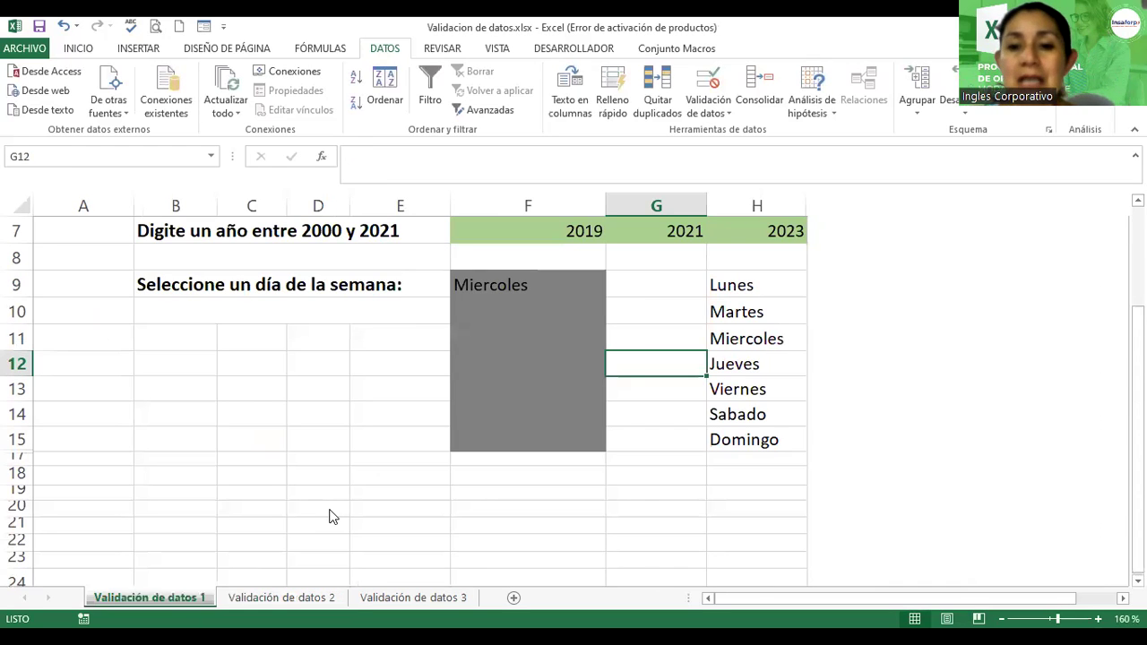
{"action": "left_click", "coordinate": [263, 504]}
{"action": "scroll", "coordinate": [286, 475], "scroll_direction": "up", "scroll_amount": 2}
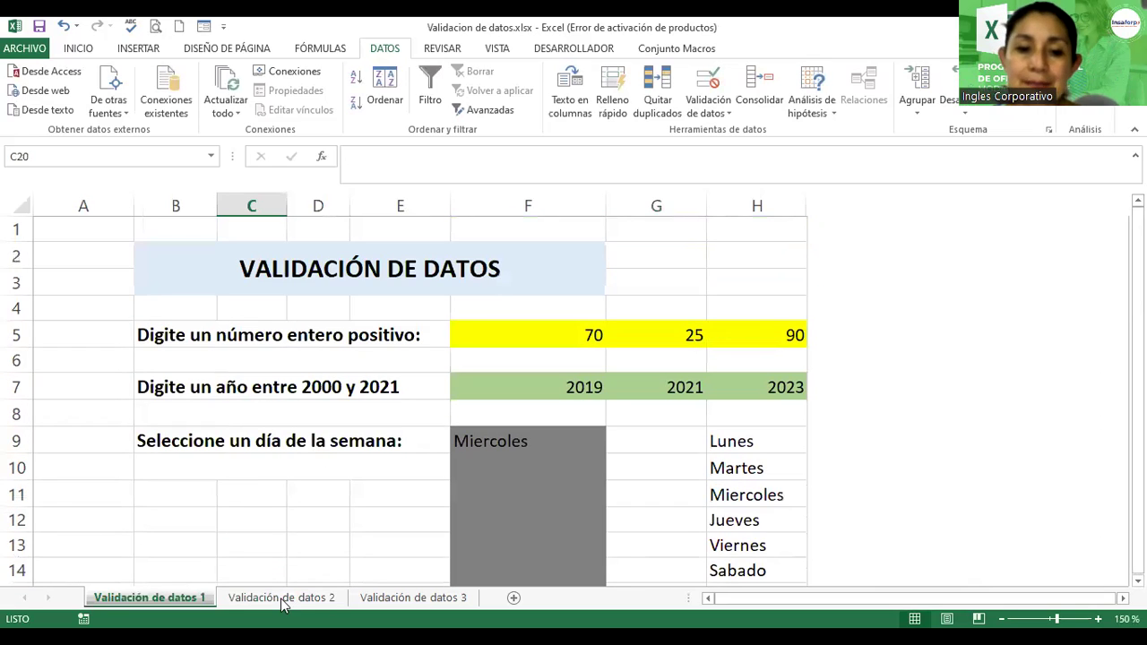
{"action": "scroll", "coordinate": [461, 302], "scroll_direction": "down", "scroll_amount": 2}
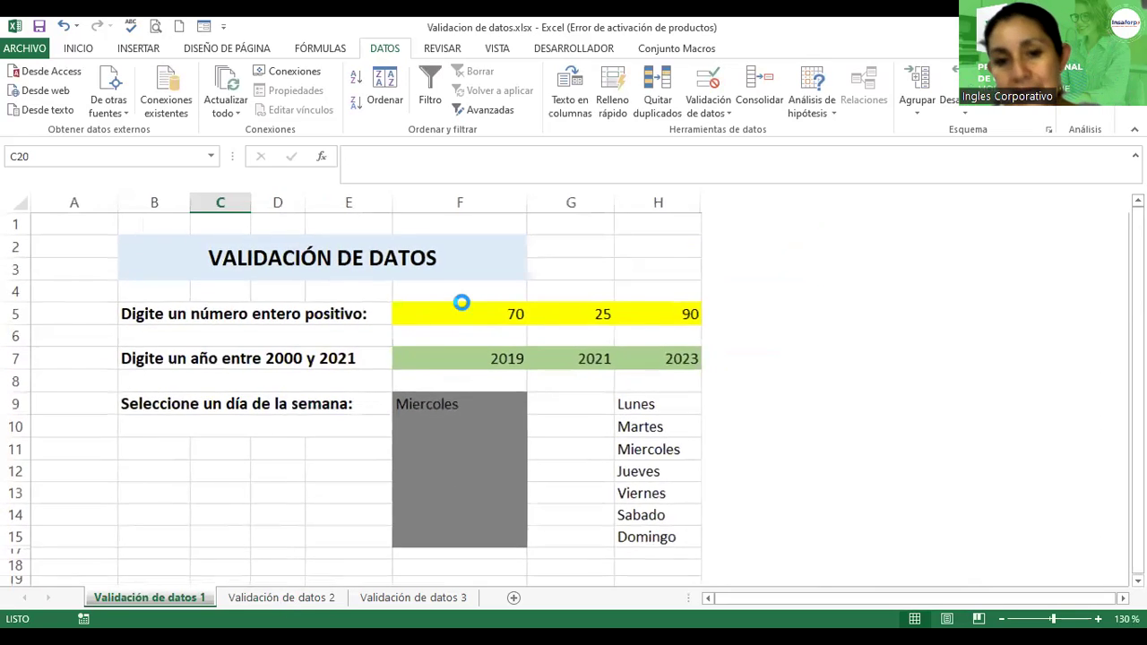
{"action": "scroll", "coordinate": [468, 343], "scroll_direction": "down", "scroll_amount": 1}
{"action": "left_click", "coordinate": [260, 600]}
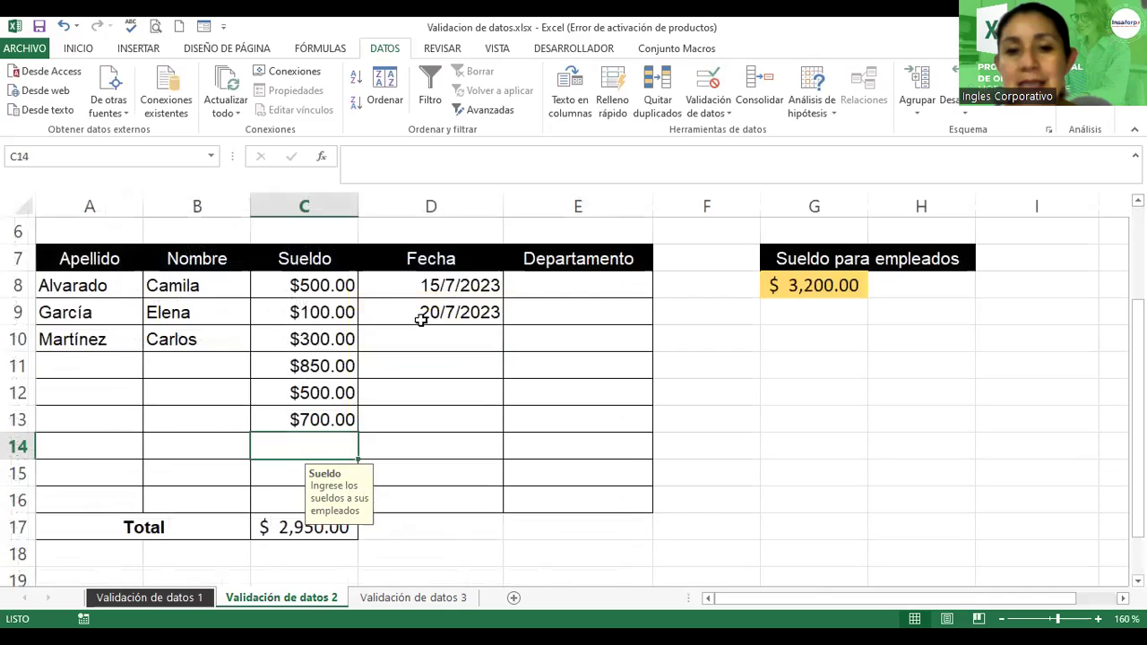
{"action": "left_click", "coordinate": [587, 281]}
{"action": "left_click_drag", "start_coordinate": [587, 281], "coordinate": [594, 492]}
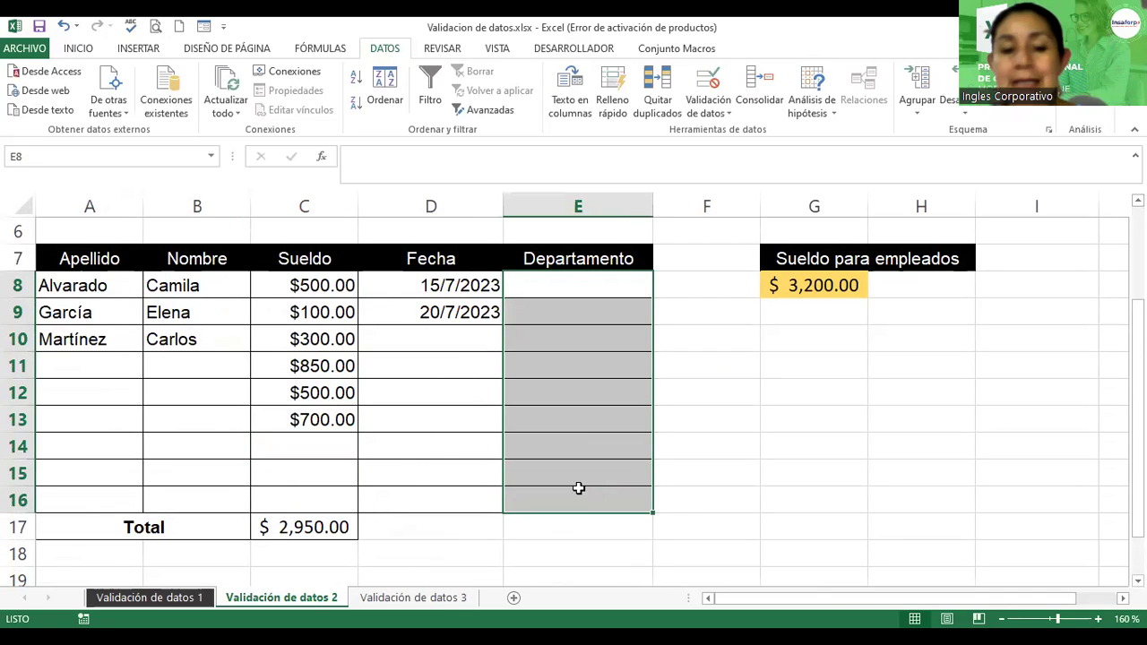
{"action": "left_click", "coordinate": [415, 600]}
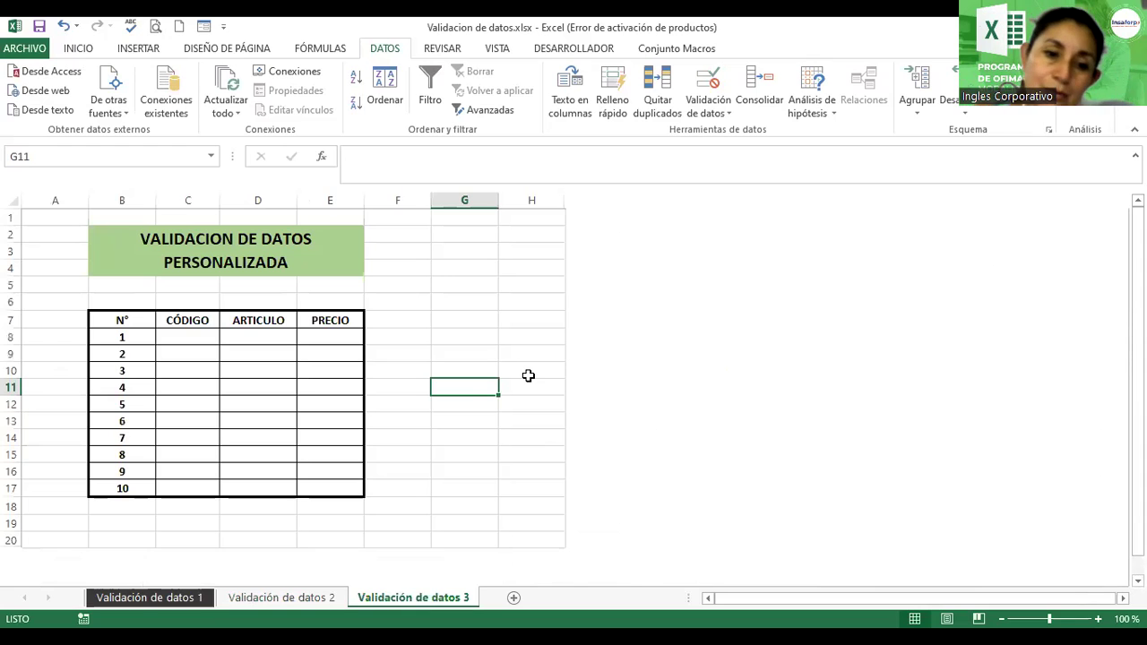